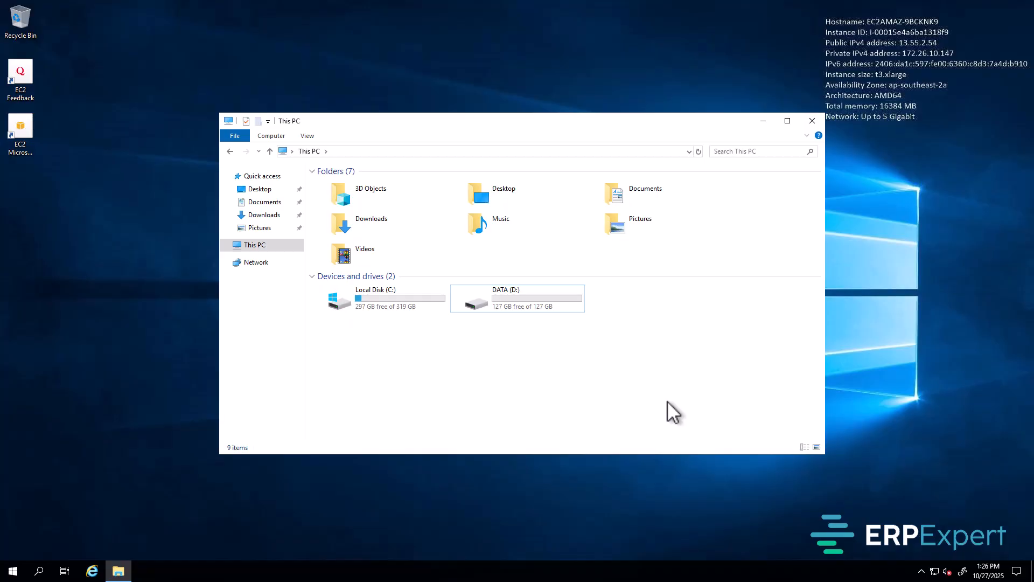
Step: Close File Explorer's This PC window and bring up the Start menu
click(812, 120)
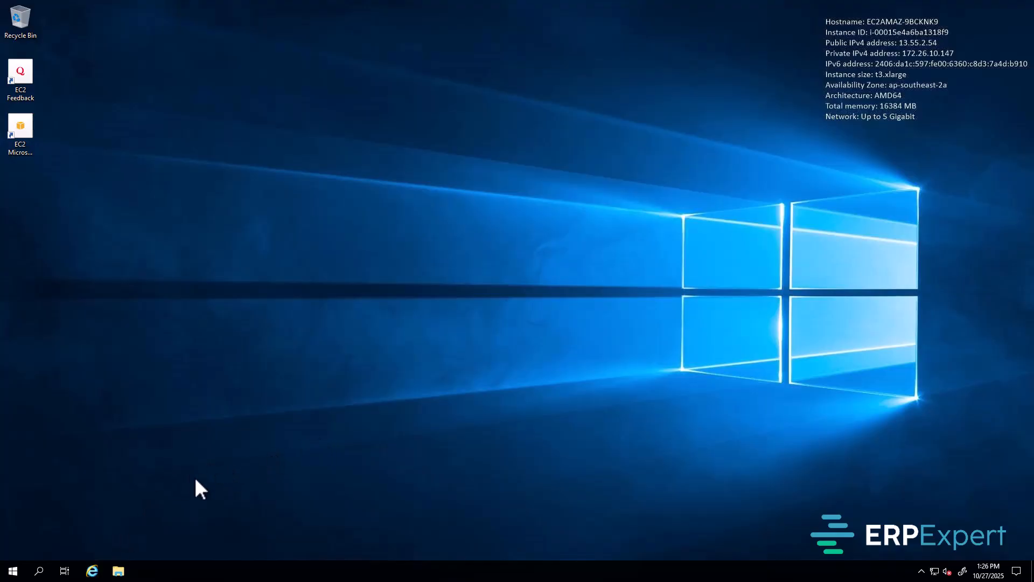
click(13, 570)
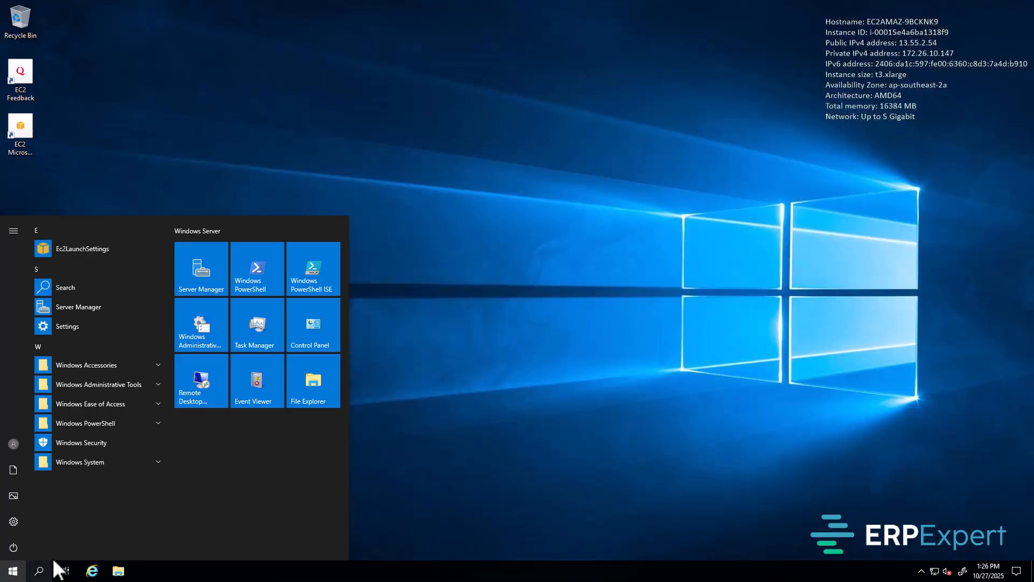
Step: Launch Server Manager, dismiss the Windows Admin Center popup, and show Local Server properties
click(206, 273)
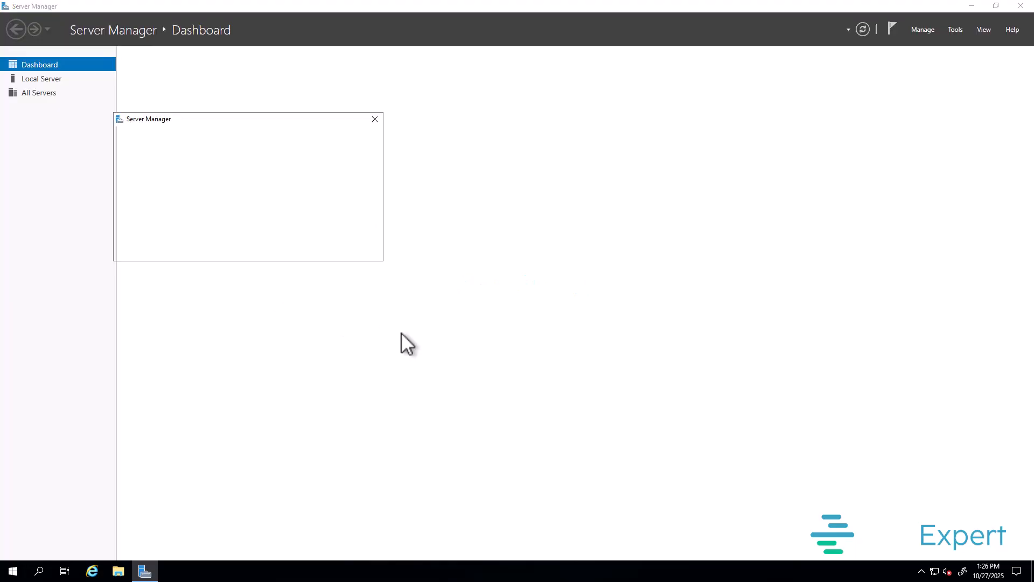
click(375, 118)
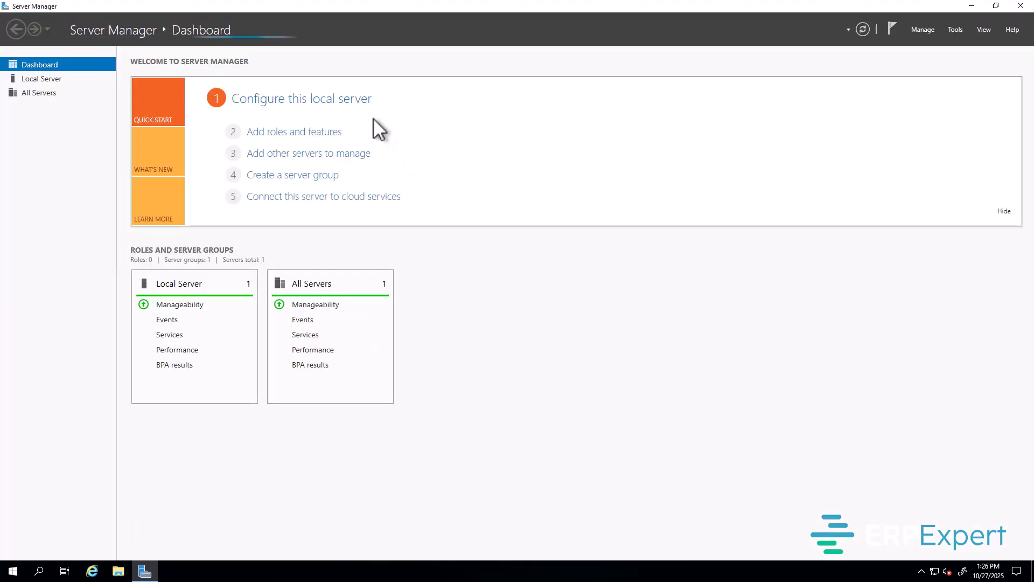
click(53, 80)
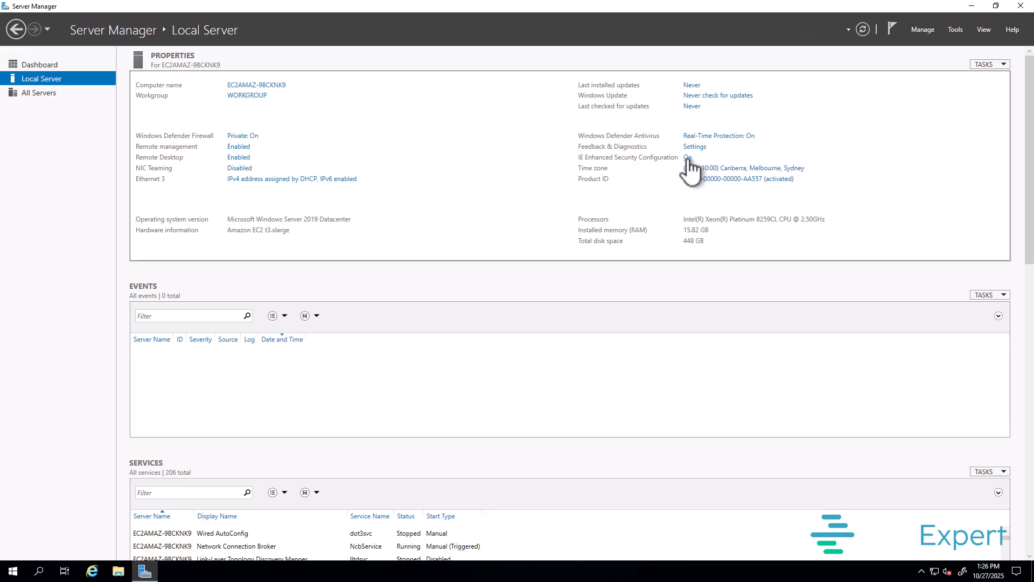
Step: Set IE Enhanced Security Configuration to Off for Administrators and Users, then close Server Manager
click(689, 160)
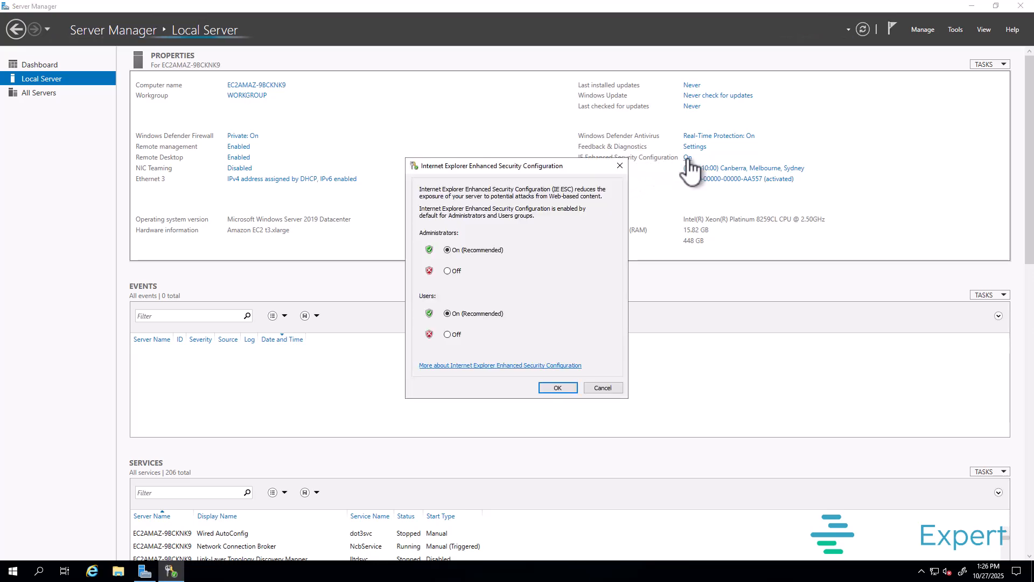
click(454, 272)
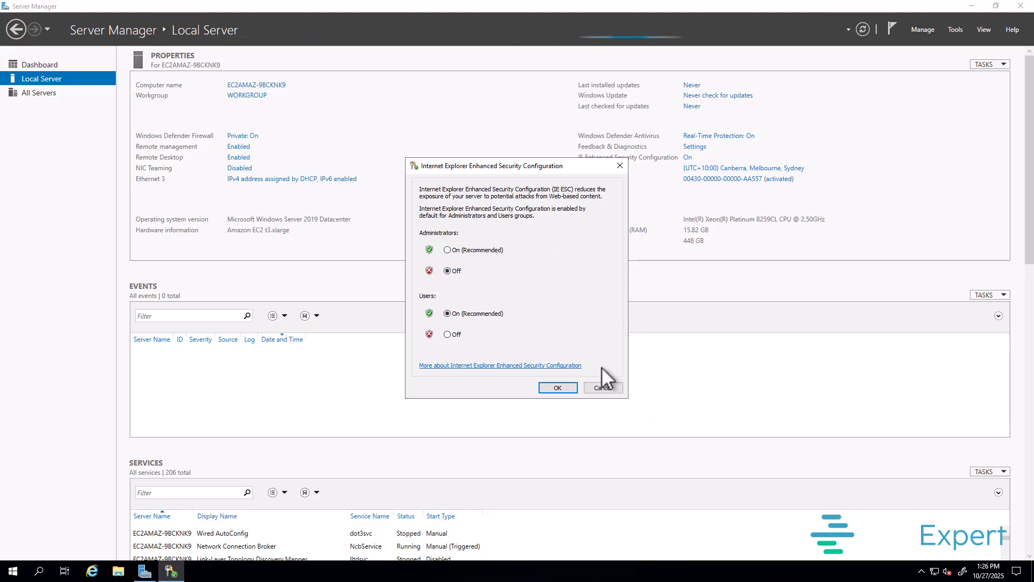
click(451, 334)
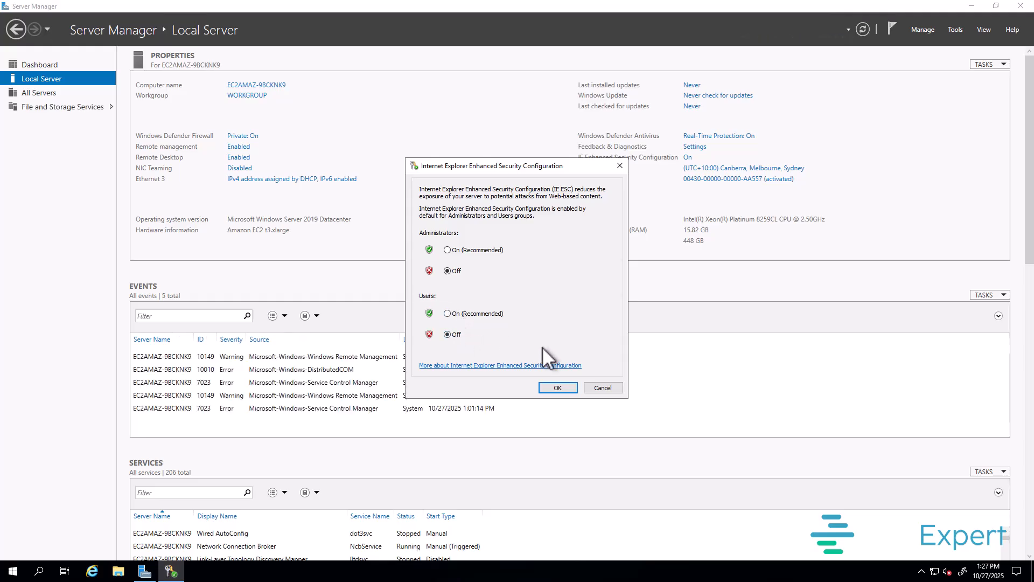
click(558, 388)
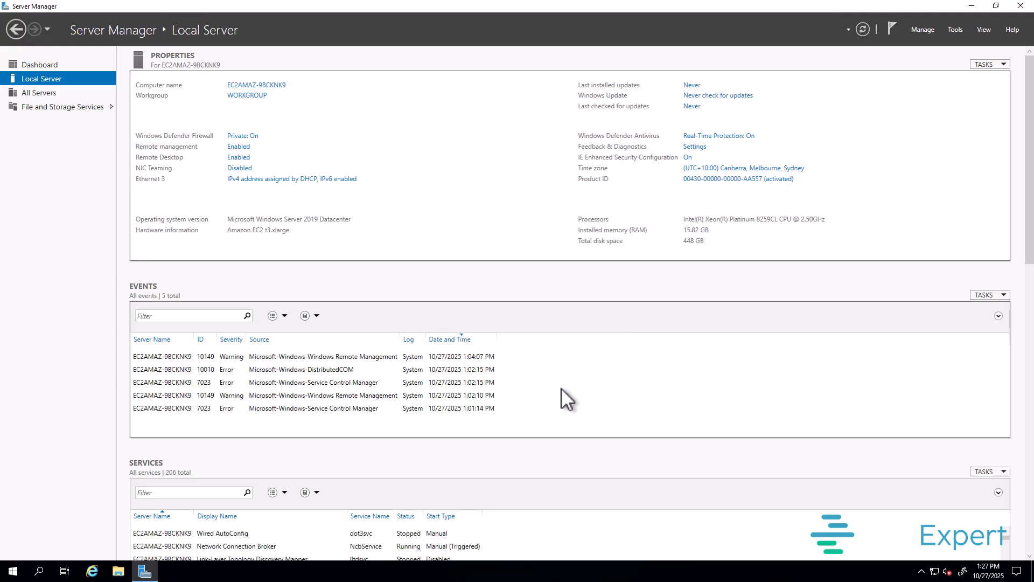
click(1020, 6)
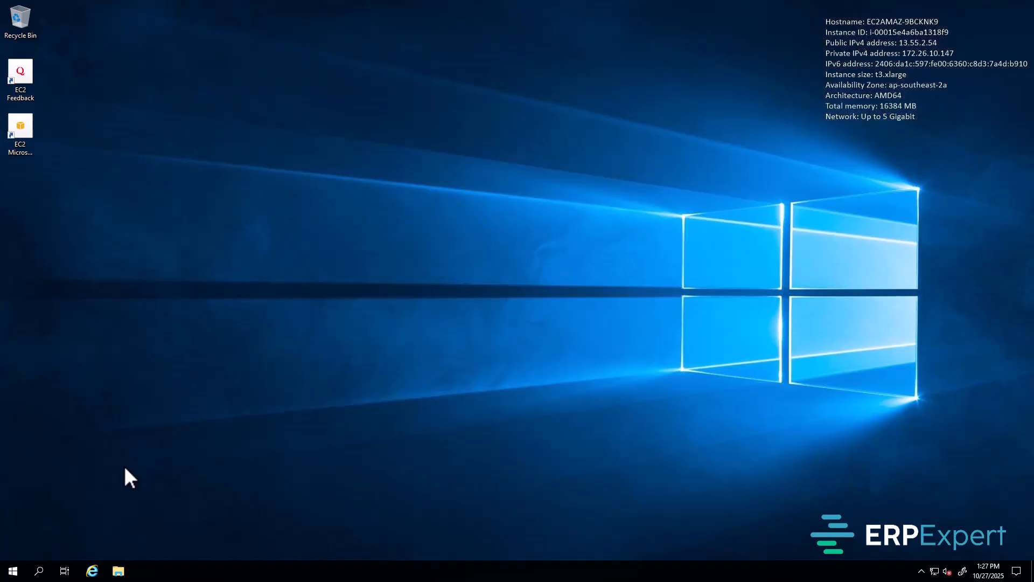
Step: Search the Start menu for 'computer' and open the Computer Management result
click(13, 571)
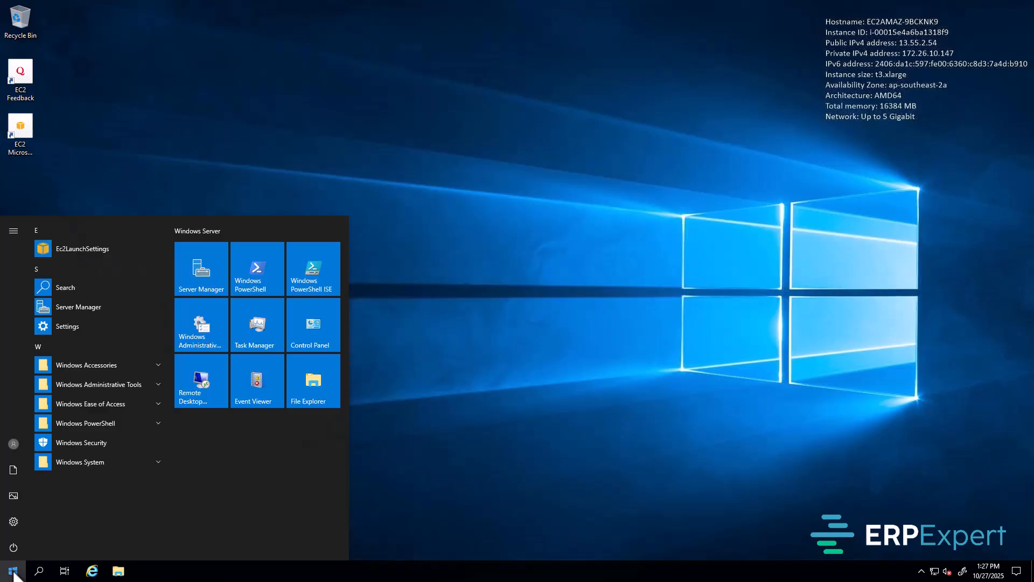
text(s)
text(omputer)
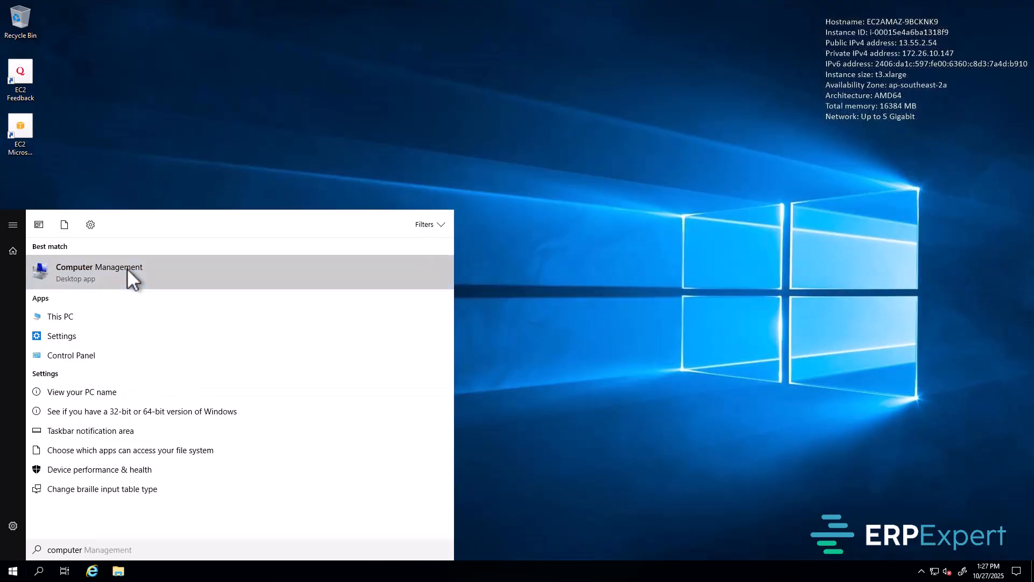
click(127, 267)
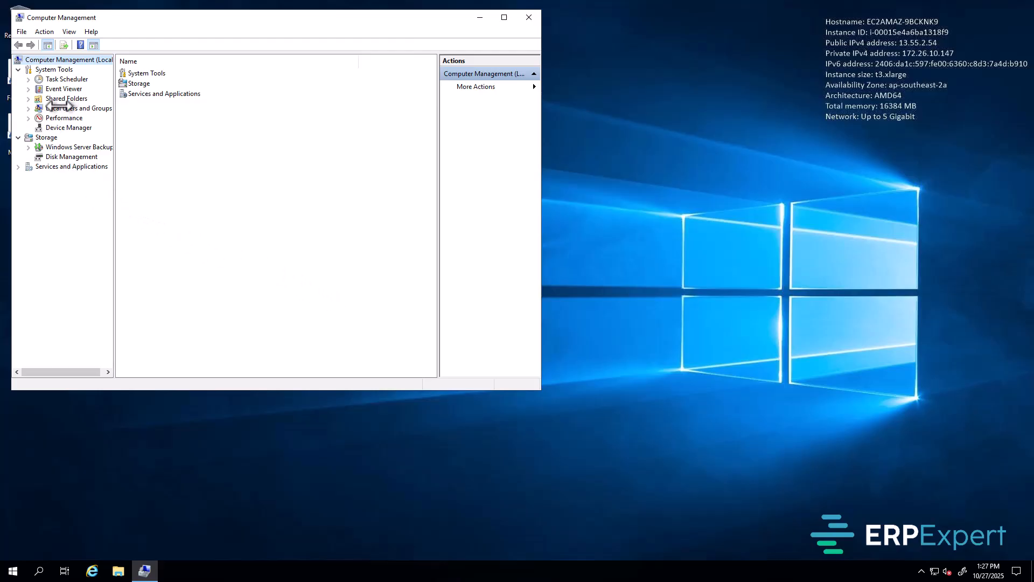
Step: Go to Local Users and Groups > Users and start a New User
click(76, 109)
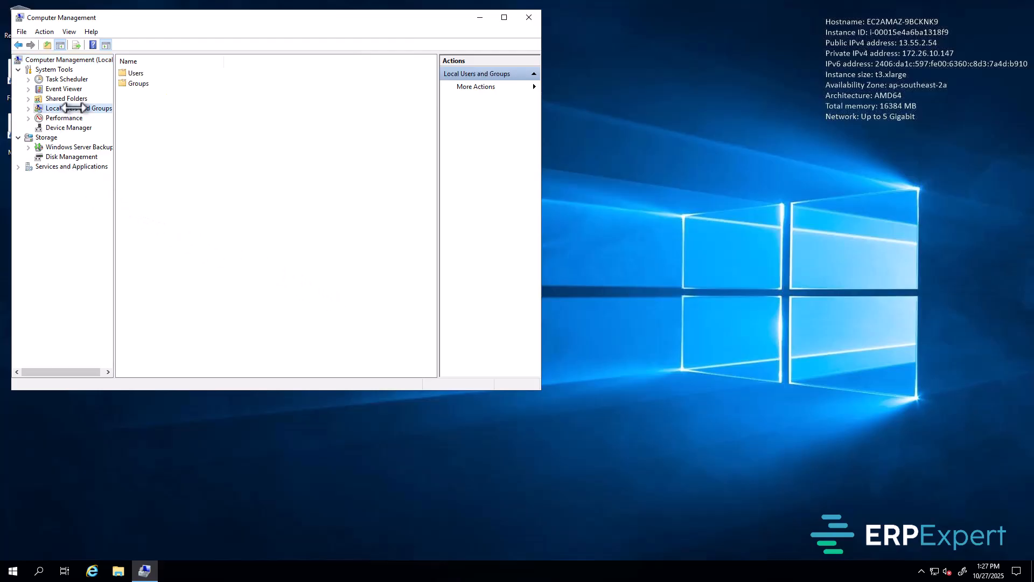
double_click(135, 74)
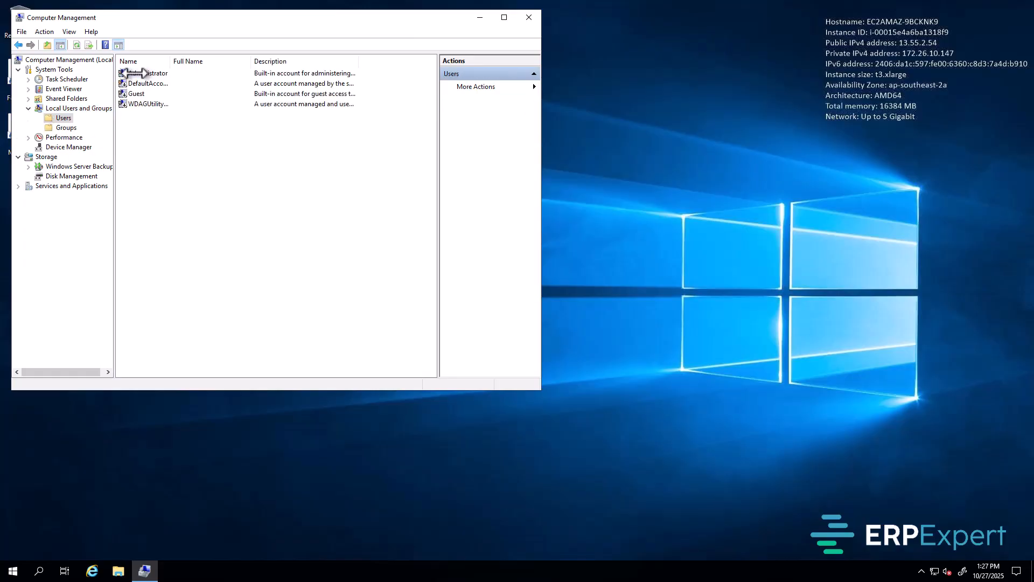
right_click(180, 152)
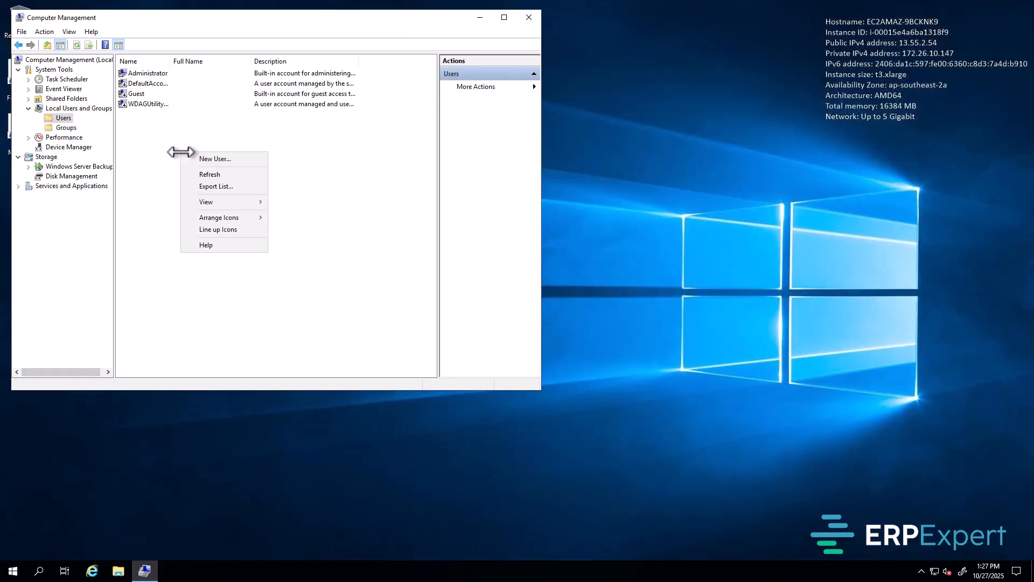
click(215, 160)
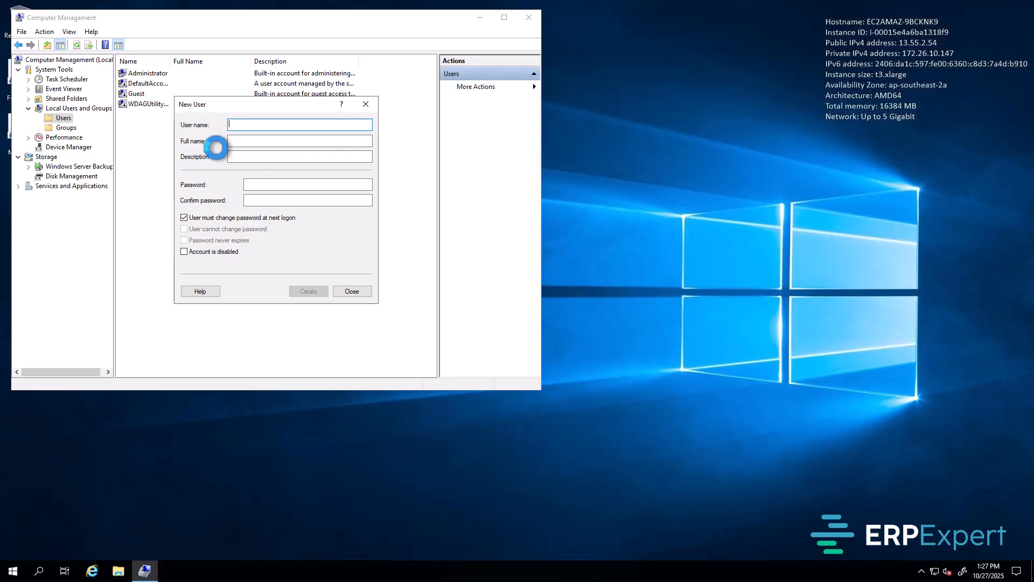
Step: Enter the user name, full name X3 Admin, and the account password twice
click(229, 128)
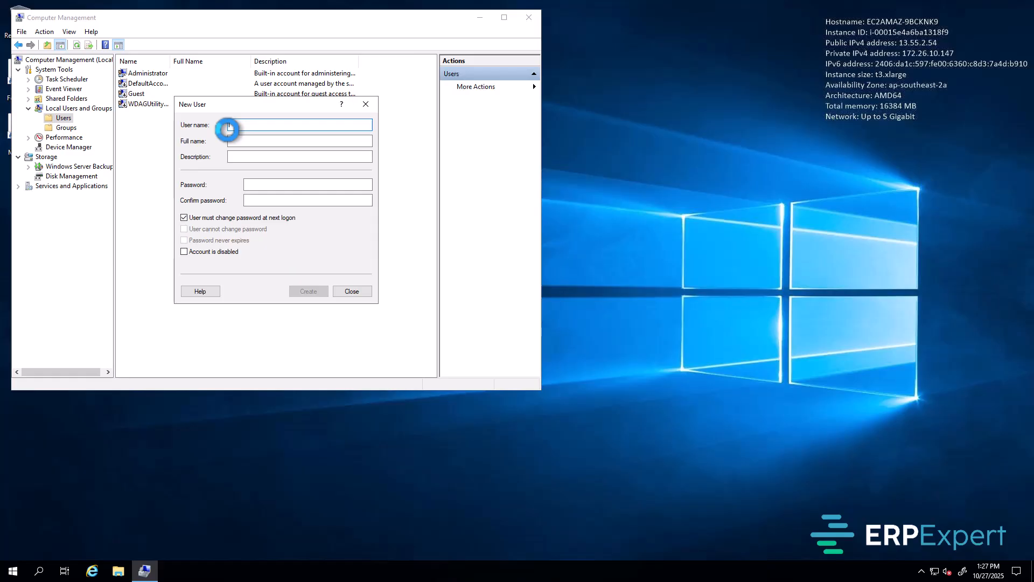
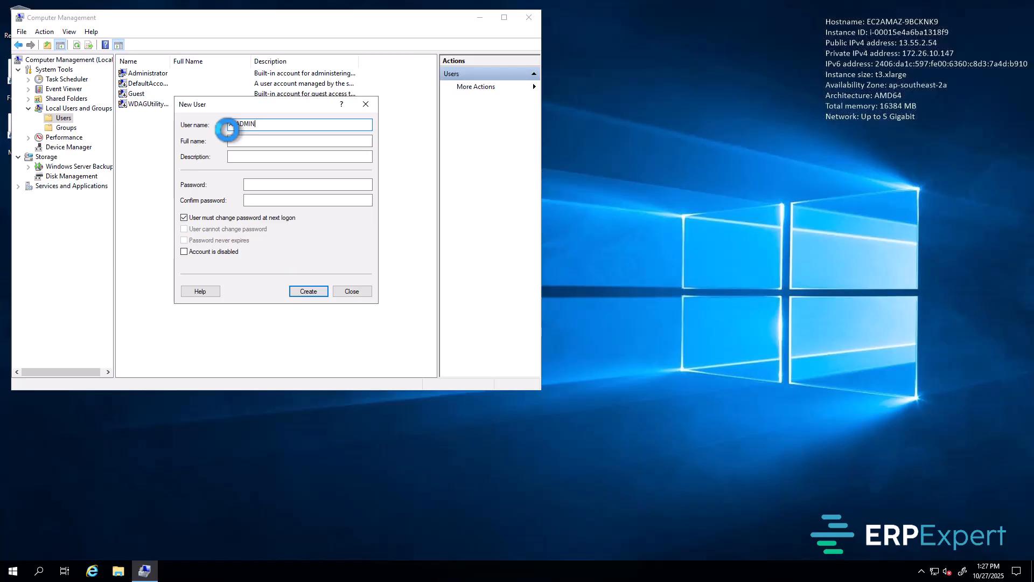
key(Tab)
key(Tab)
key(Tab)
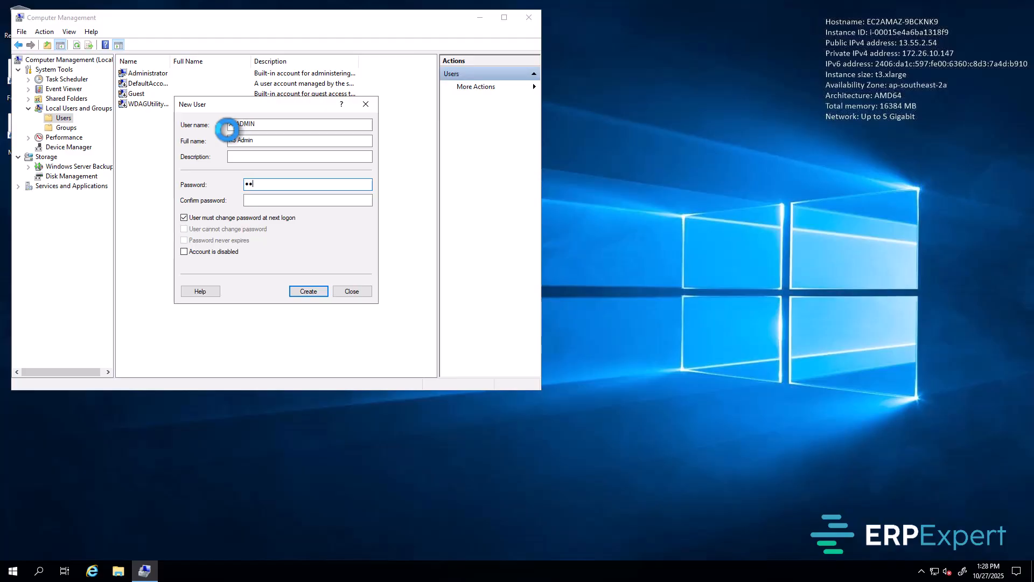
key(Tab)
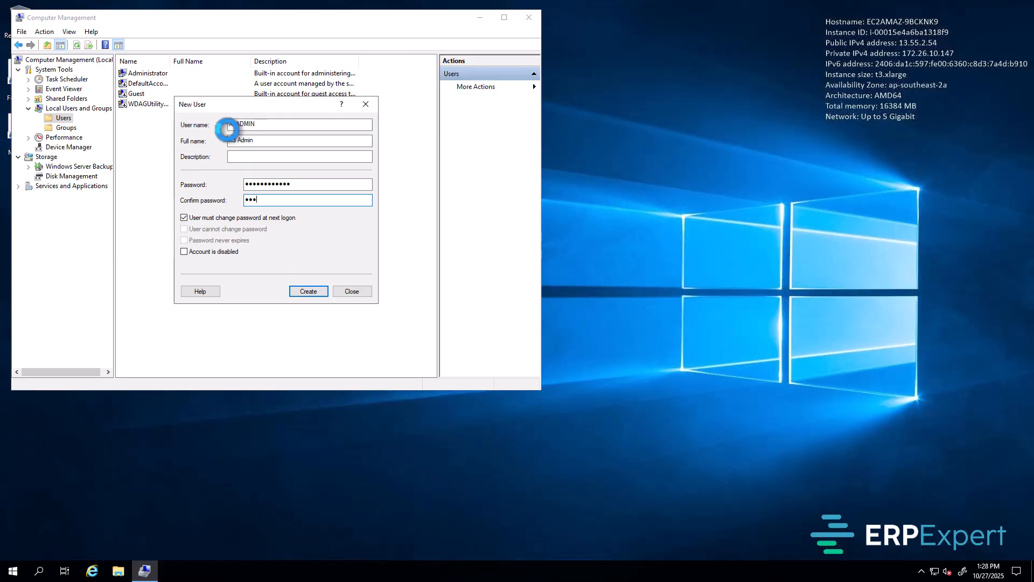
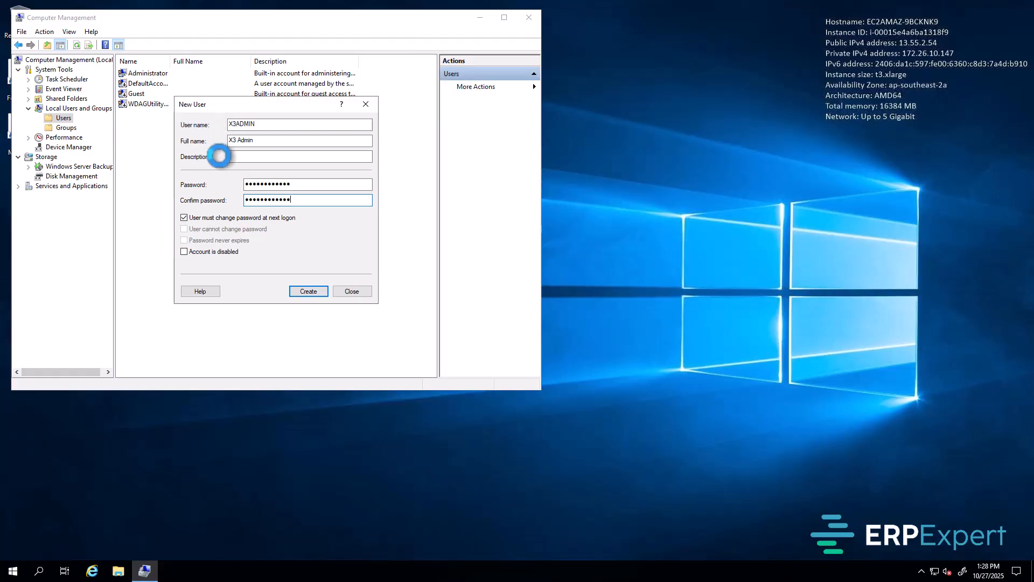
Step: Set the password to never expire and unchangeable by the user, then create the account
click(204, 217)
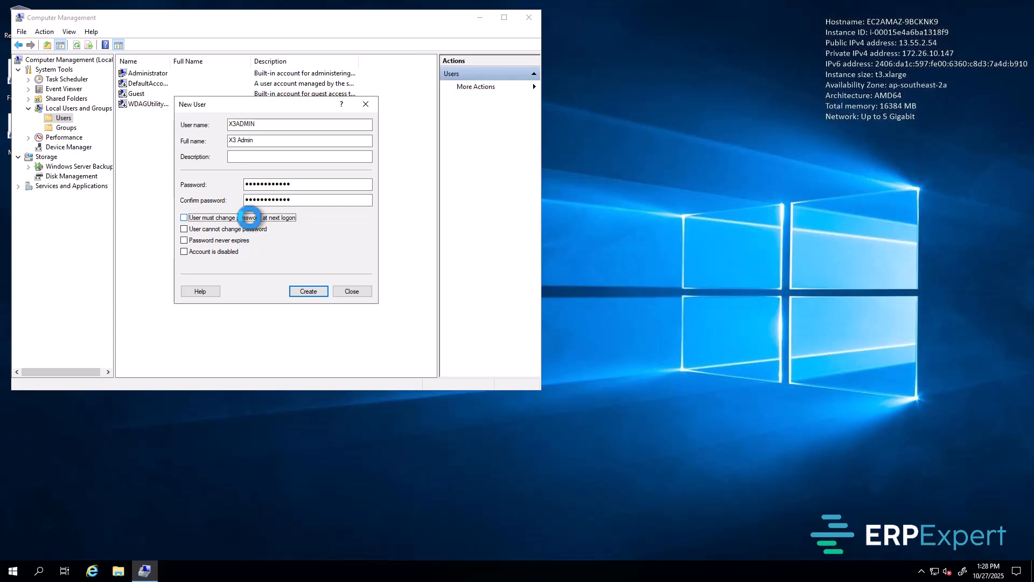
click(238, 229)
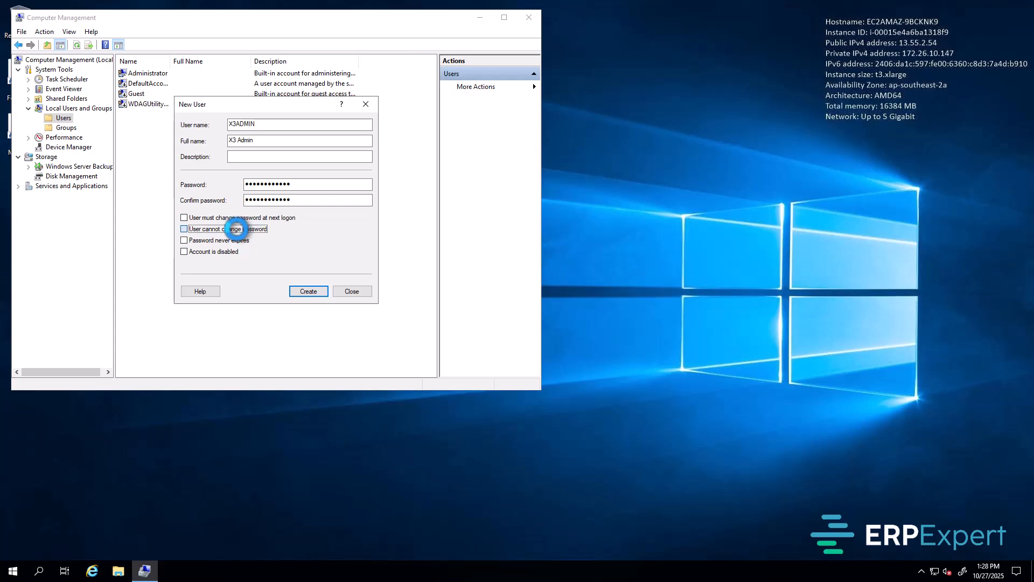
click(237, 241)
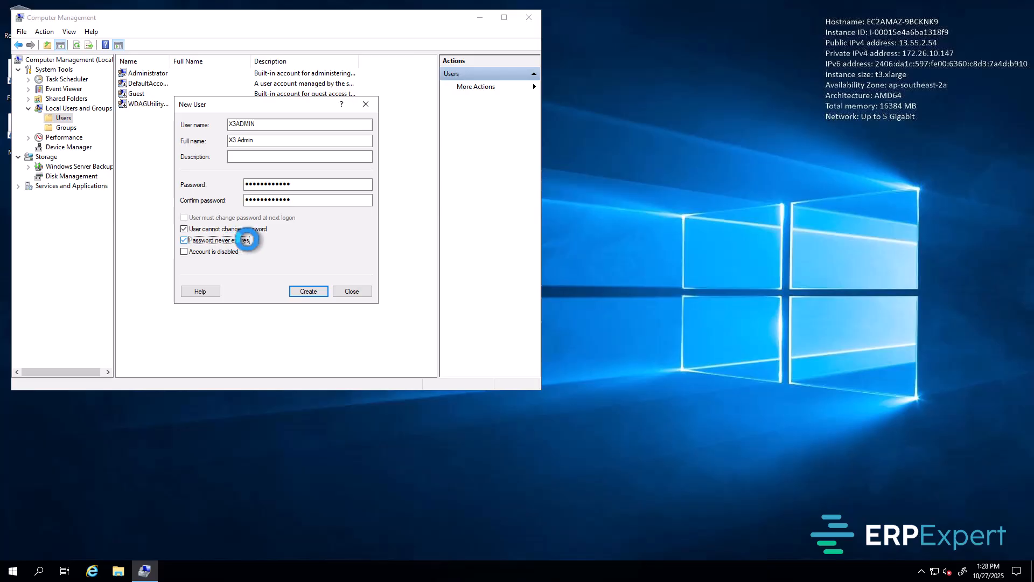
click(313, 291)
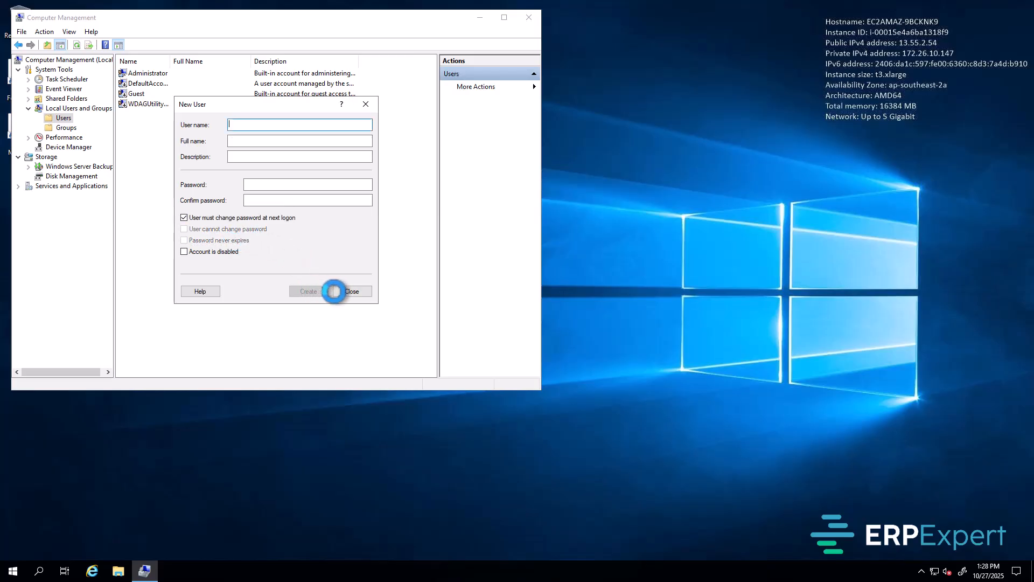
click(352, 291)
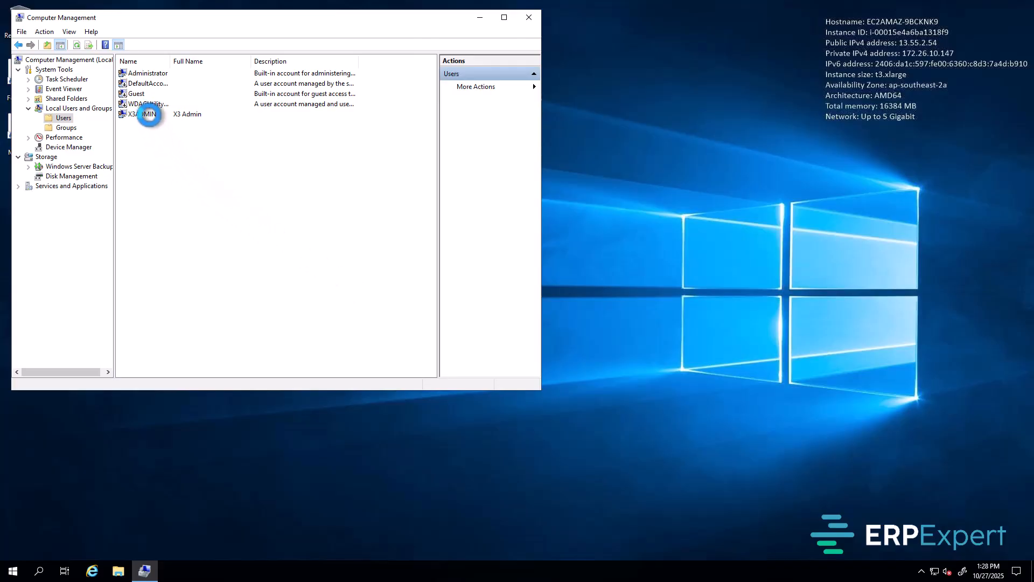
Step: Add the Administrators group to X3ADMIN's Member Of list and apply the change
click(149, 114)
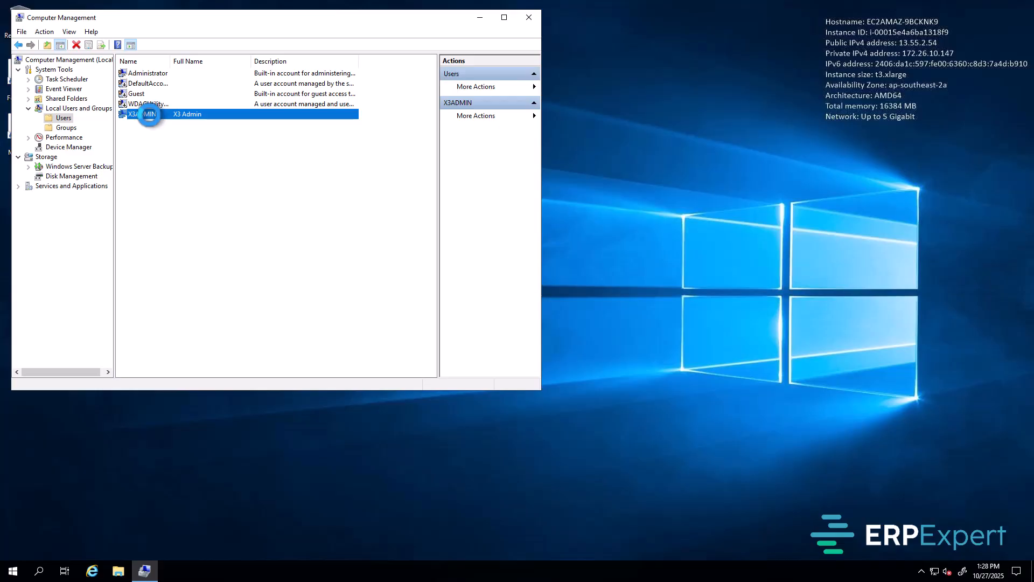
right_click(149, 114)
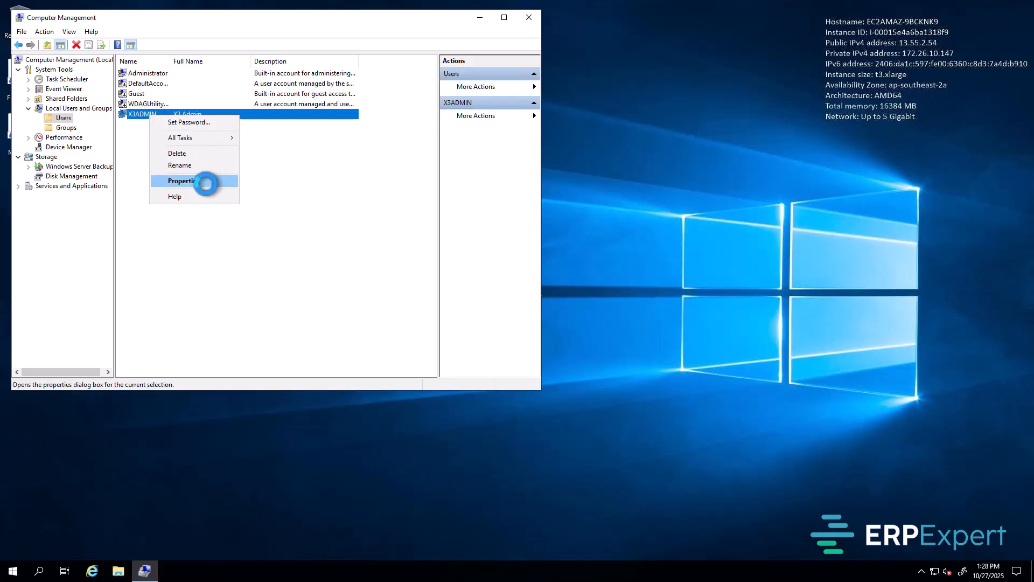
click(209, 181)
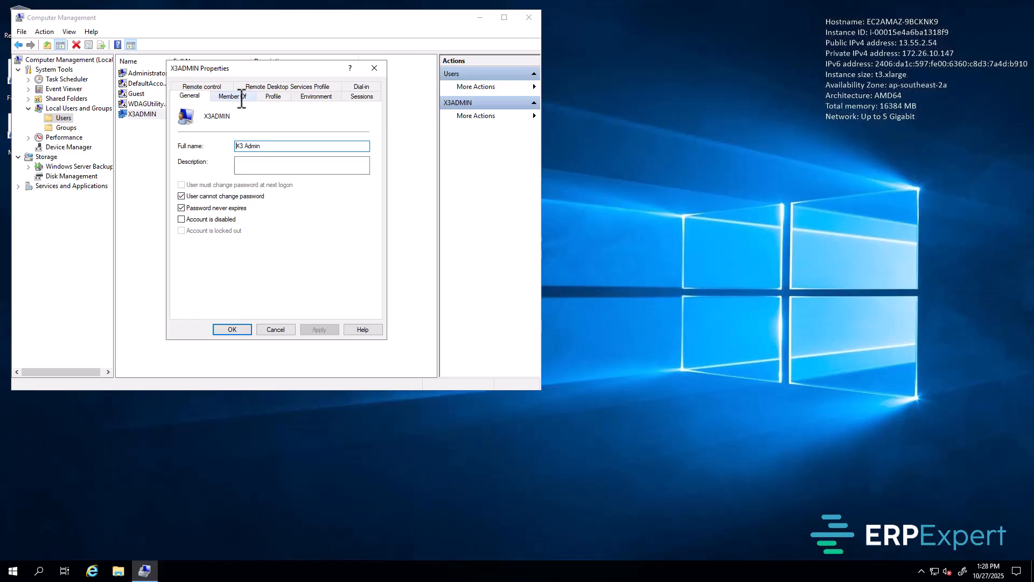
click(241, 97)
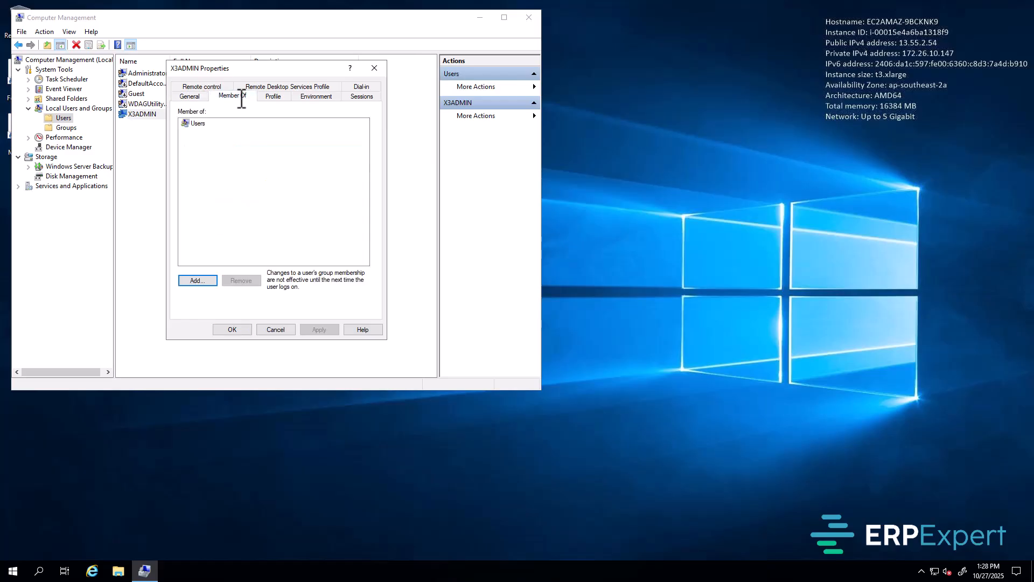
click(198, 280)
text(A)
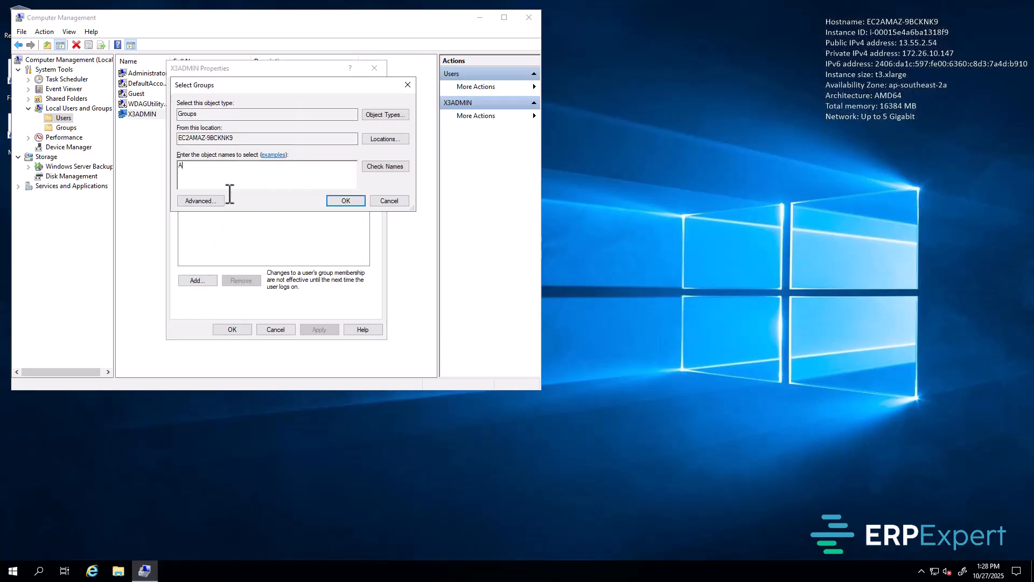
text(dministrators)
click(384, 166)
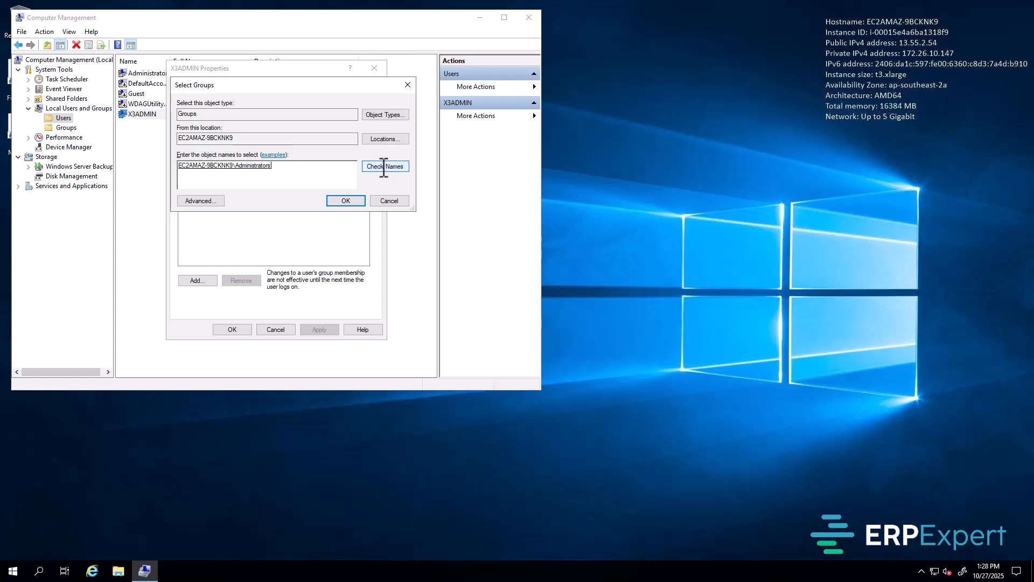
click(347, 200)
click(321, 329)
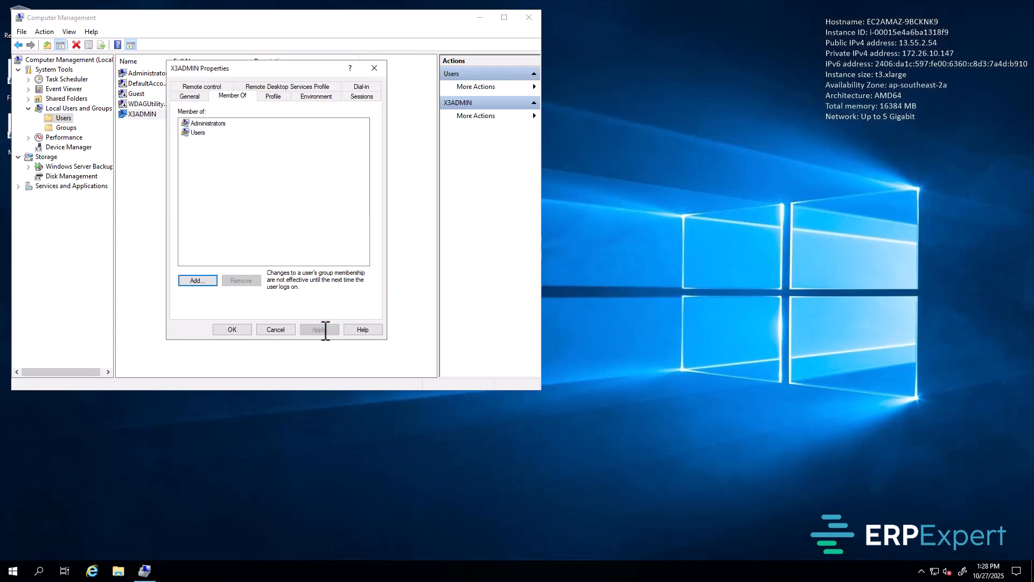
click(232, 330)
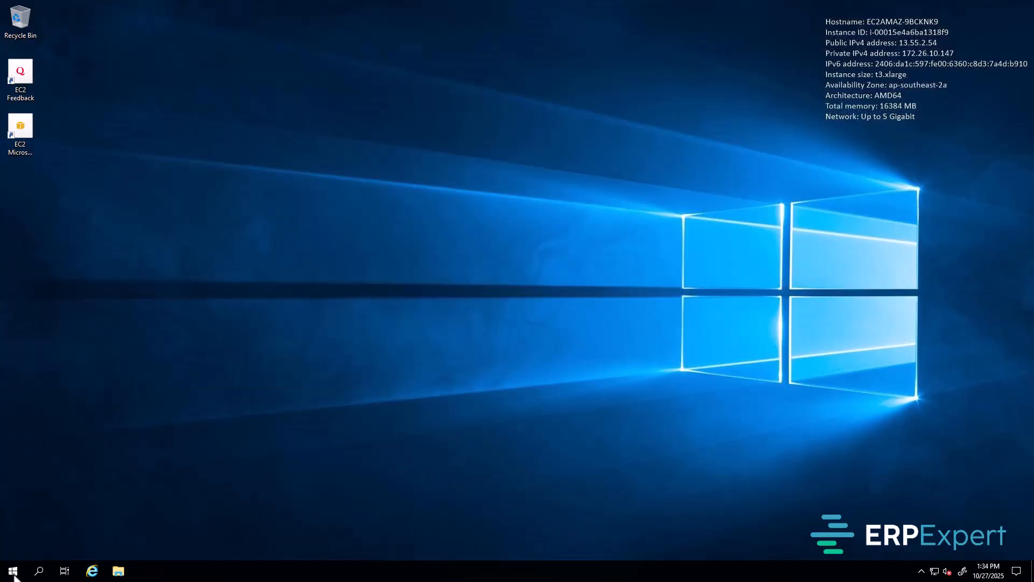
Step: Open Local Security Policy at Local Policies > User Rights Assignment, widening the window
click(13, 572)
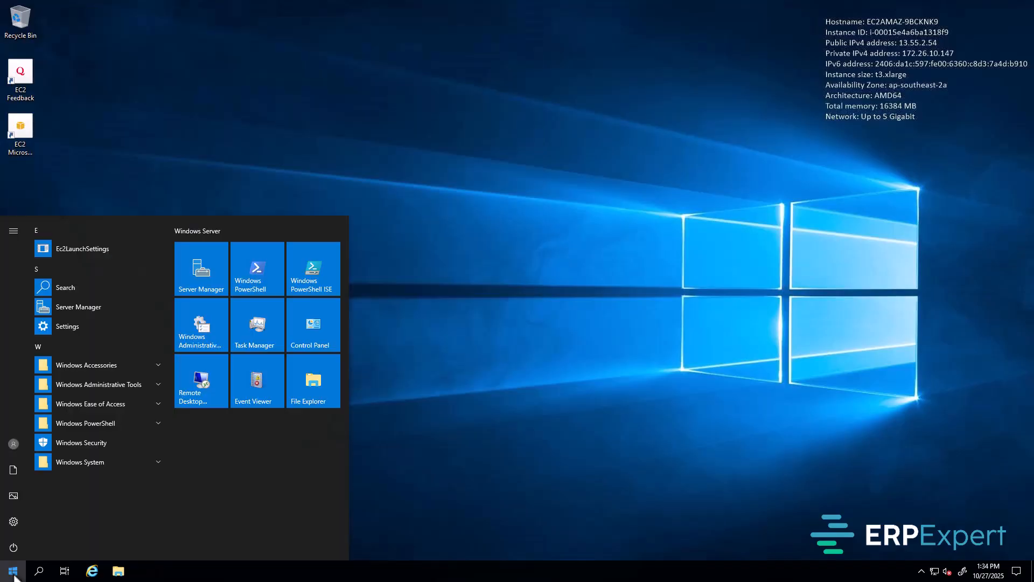
text(loal se)
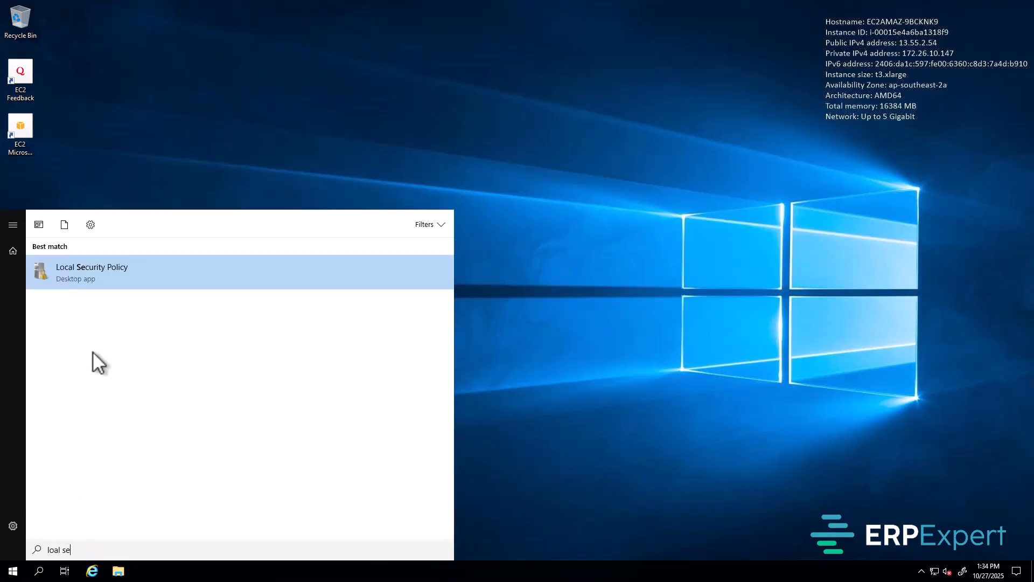
click(98, 274)
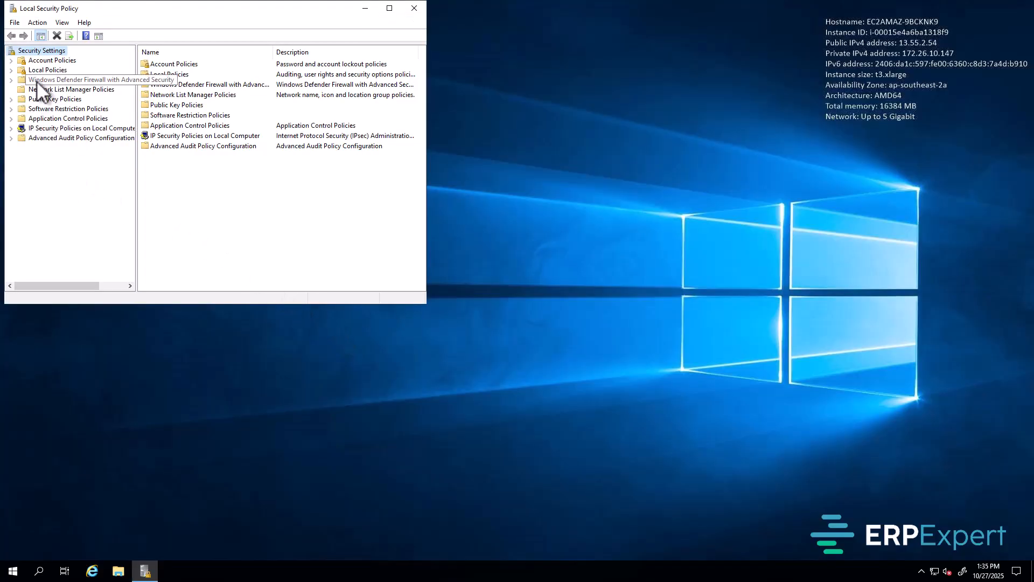
click(11, 70)
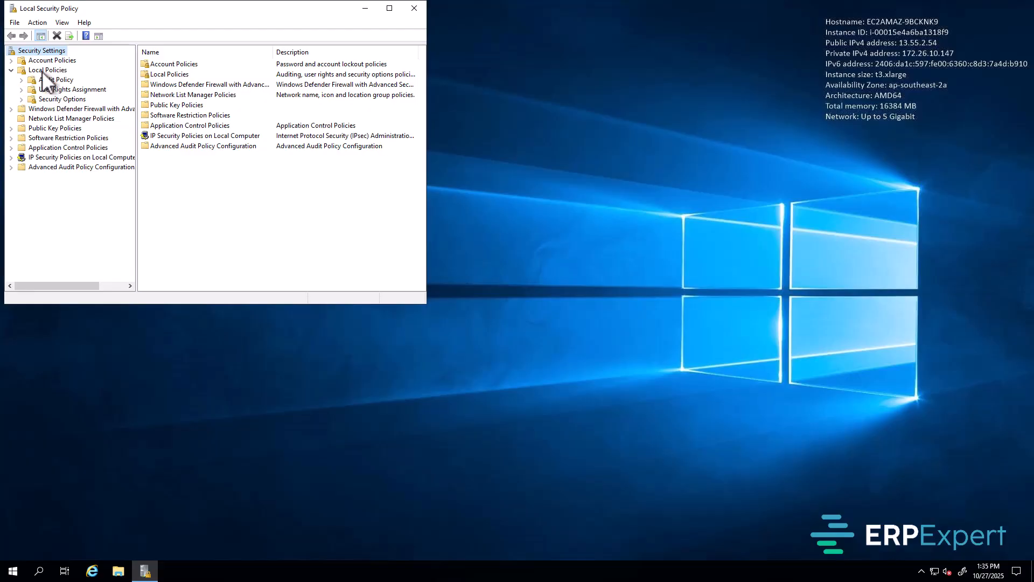
click(95, 91)
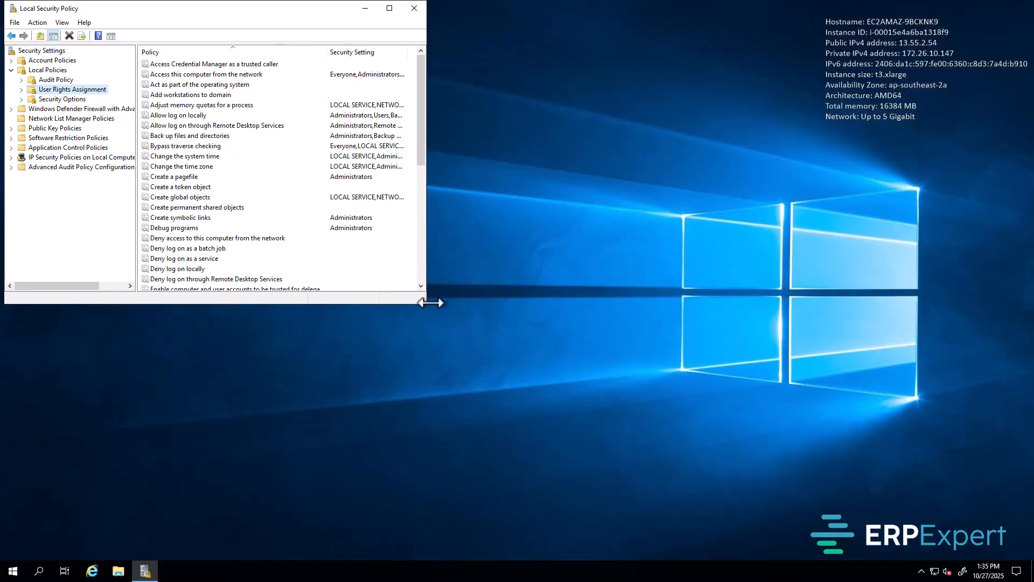
drag(430, 302, 655, 298)
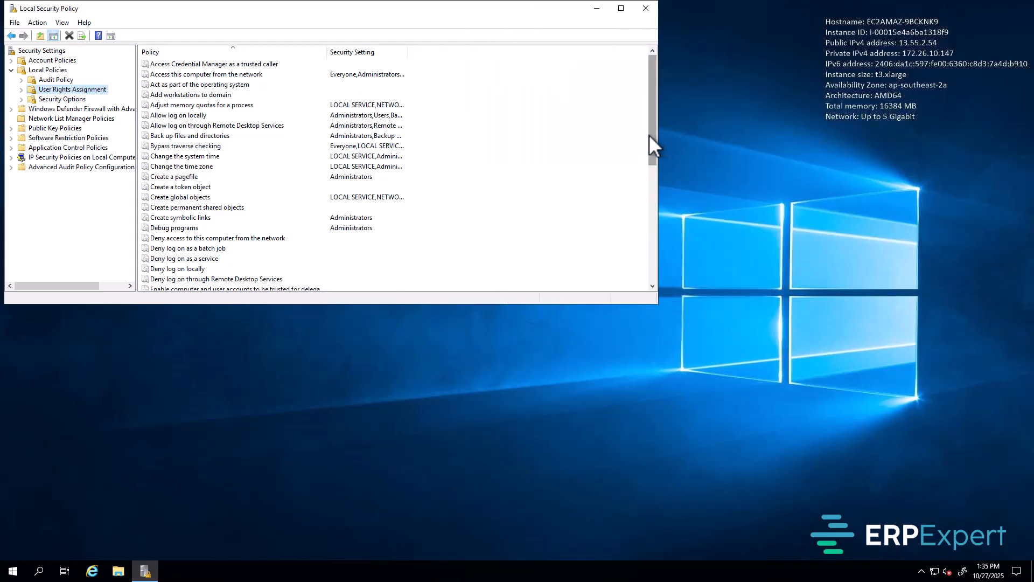
drag(649, 135, 648, 140)
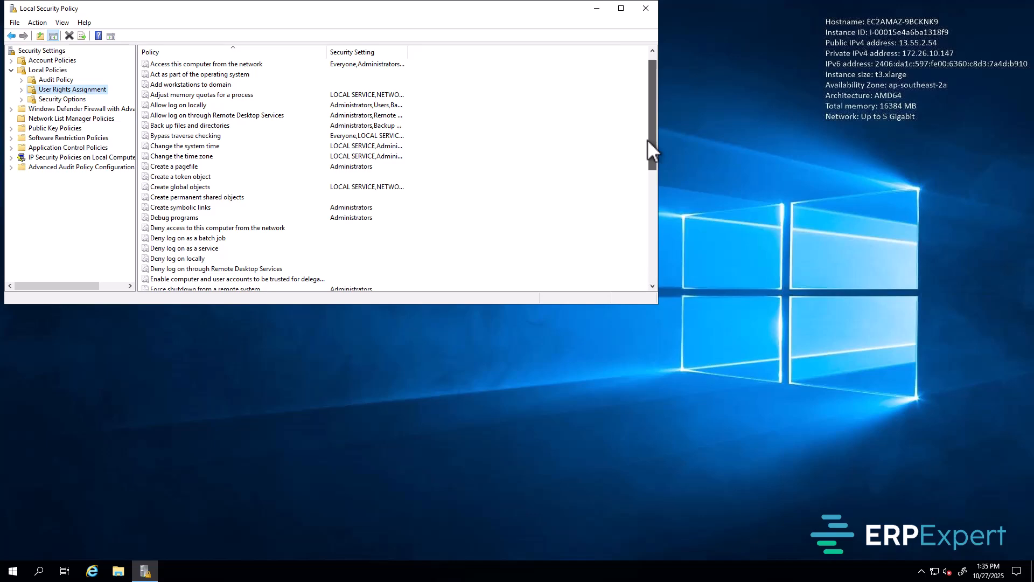
Step: Add X3ADMIN to the Log on as a service right and apply it
scroll(648, 140, down, 5)
double_click(194, 228)
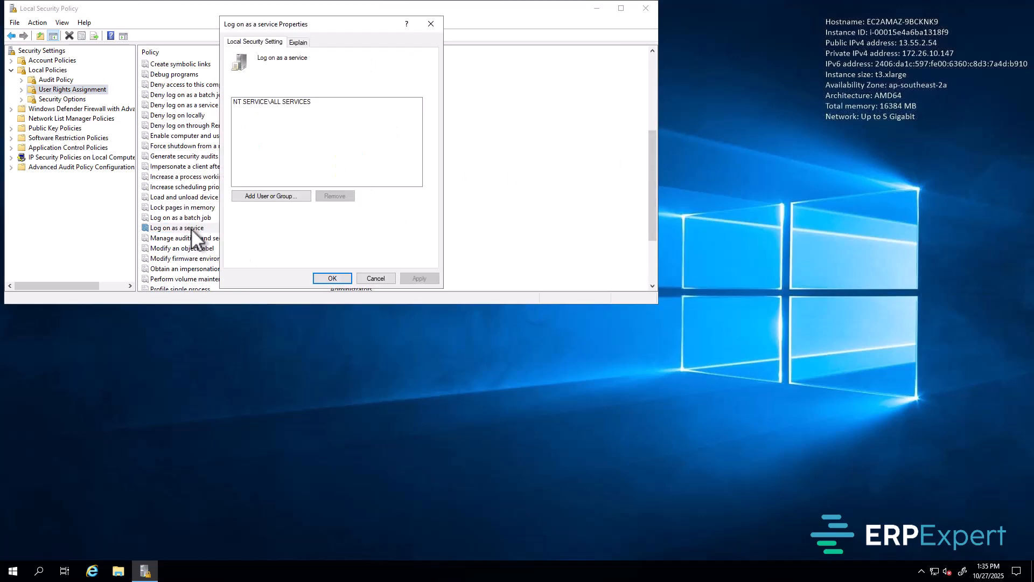
click(273, 197)
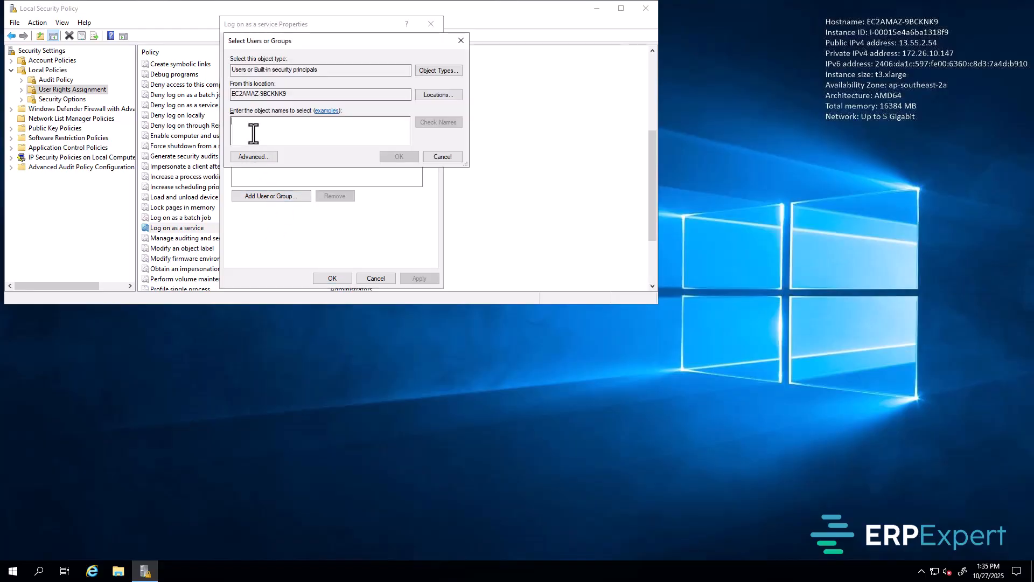
text(x3admin)
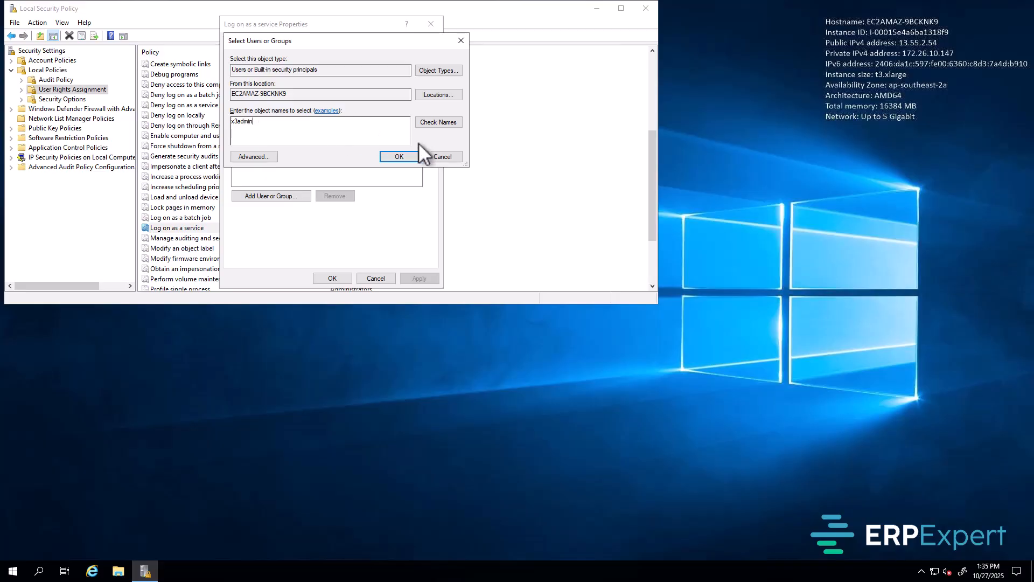
click(439, 121)
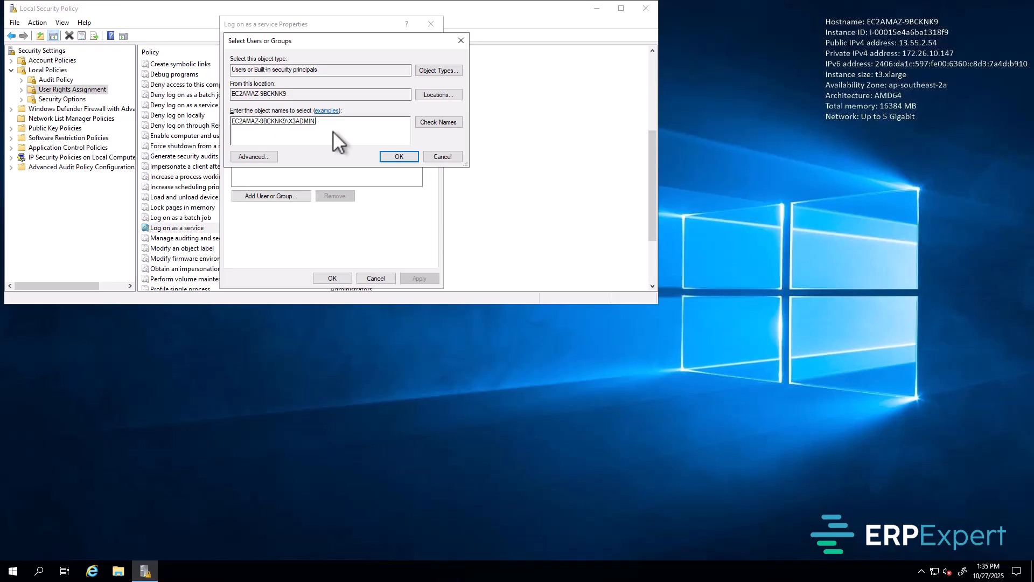
click(392, 157)
click(420, 277)
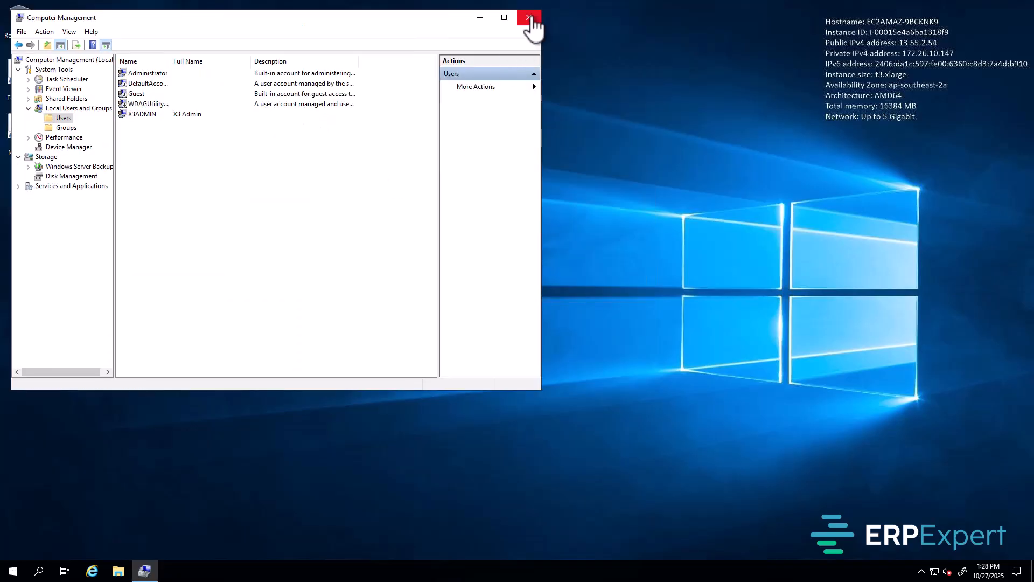
Step: Close Computer Management and sign out of the current Windows session
click(528, 16)
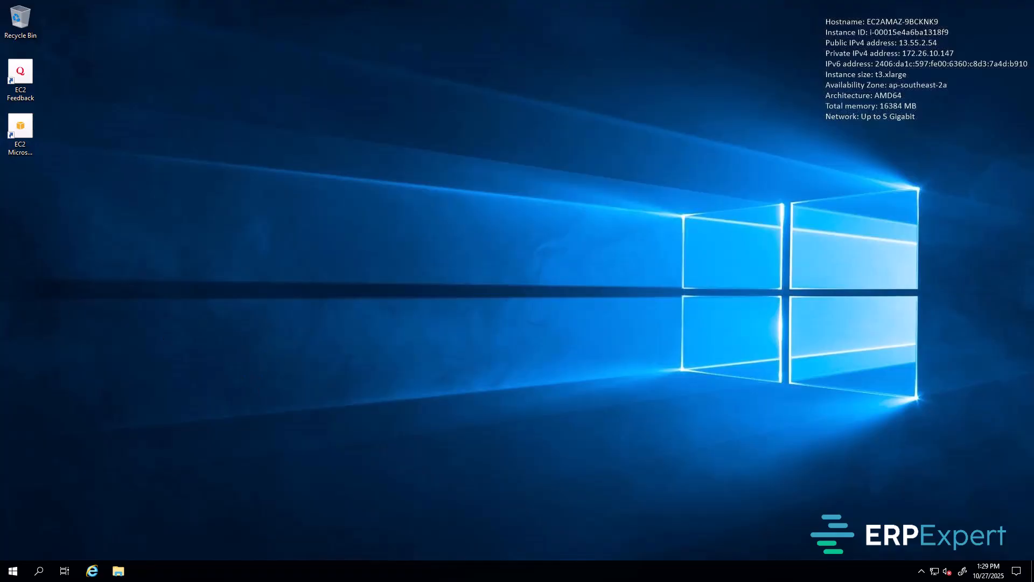
click(13, 573)
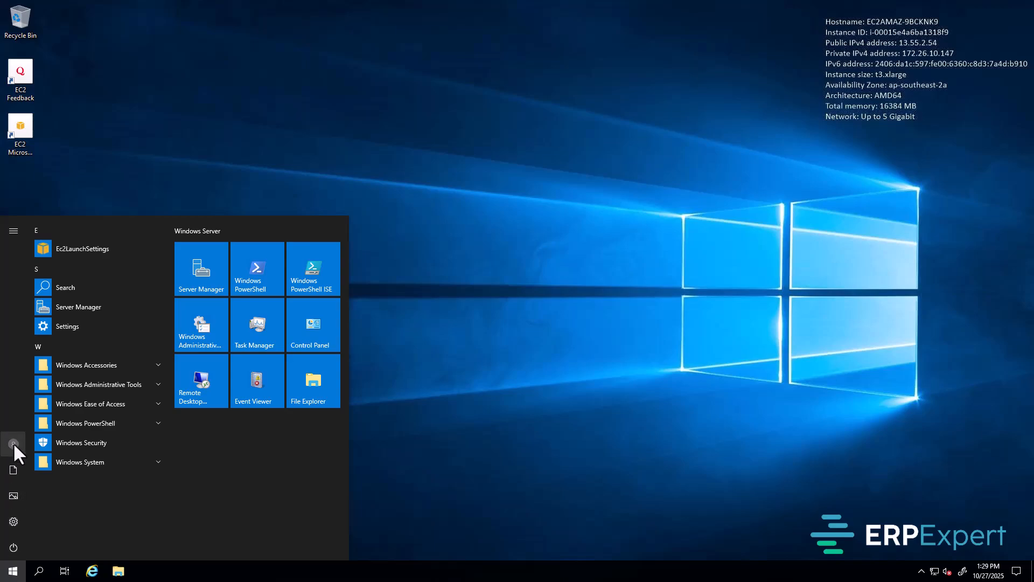
click(13, 443)
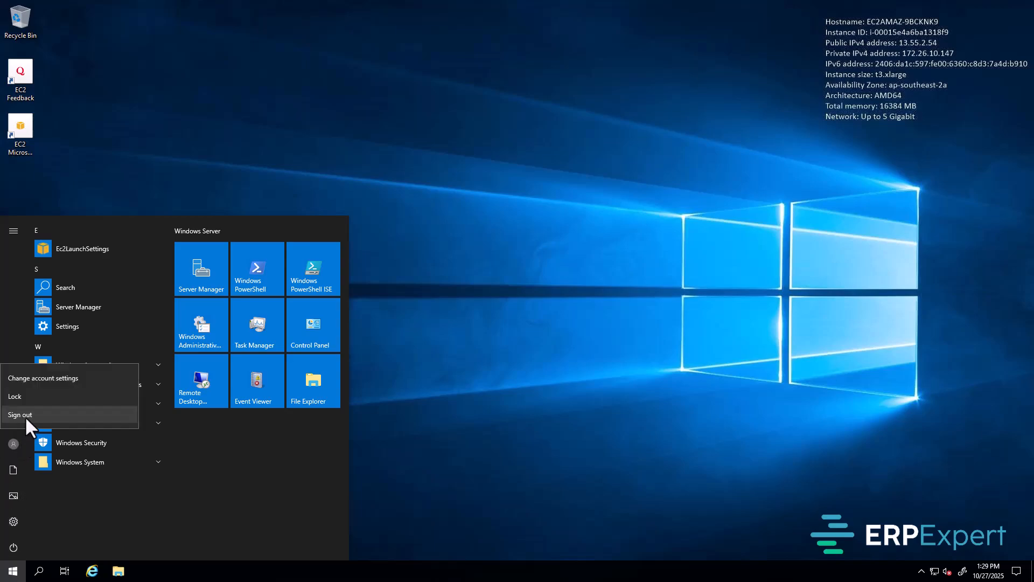
click(20, 414)
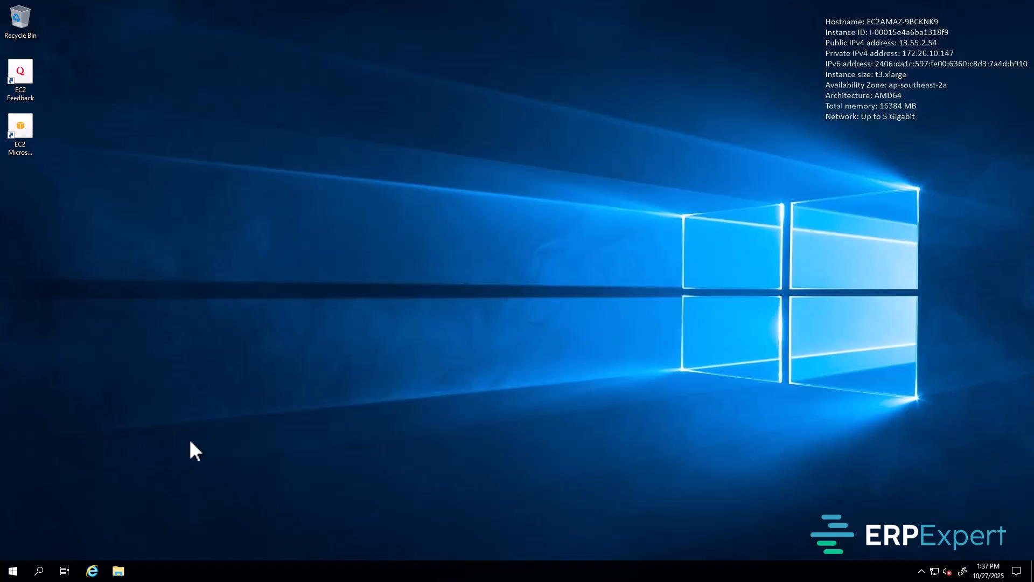
Step: In maximized Internet Explorer, dismiss the setup prompt and web-search for 'firefox'
click(93, 573)
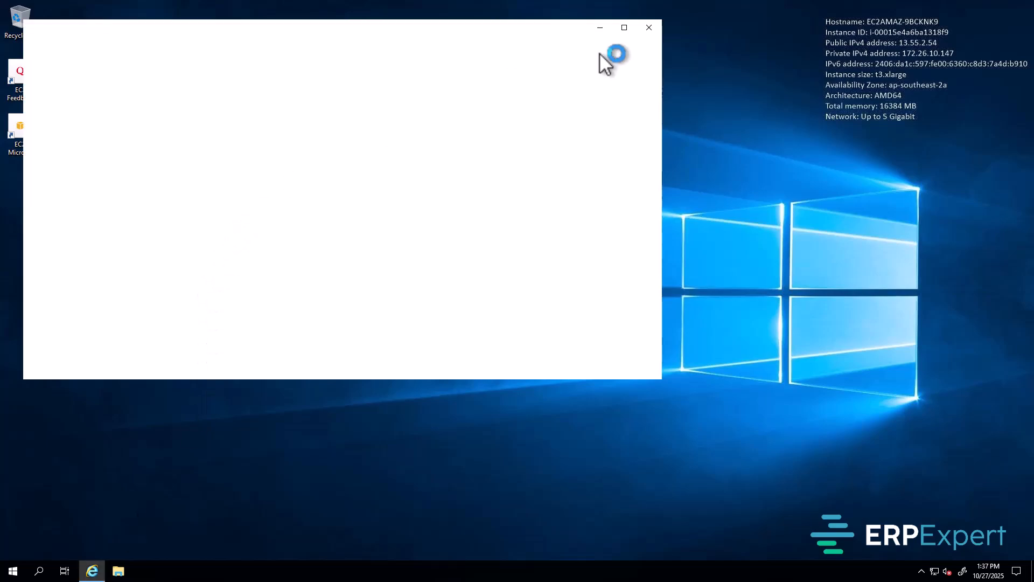
click(624, 28)
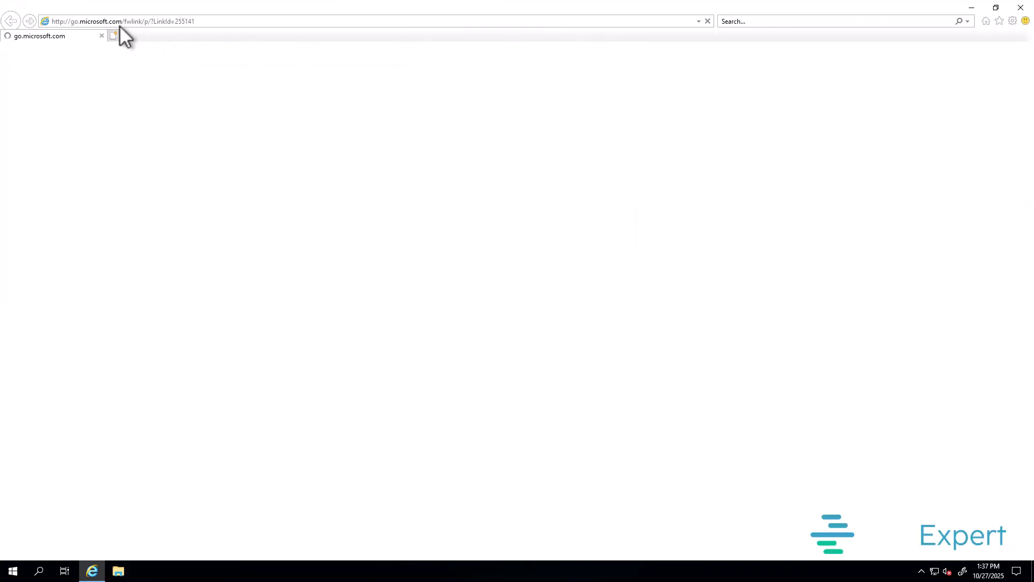
click(155, 21)
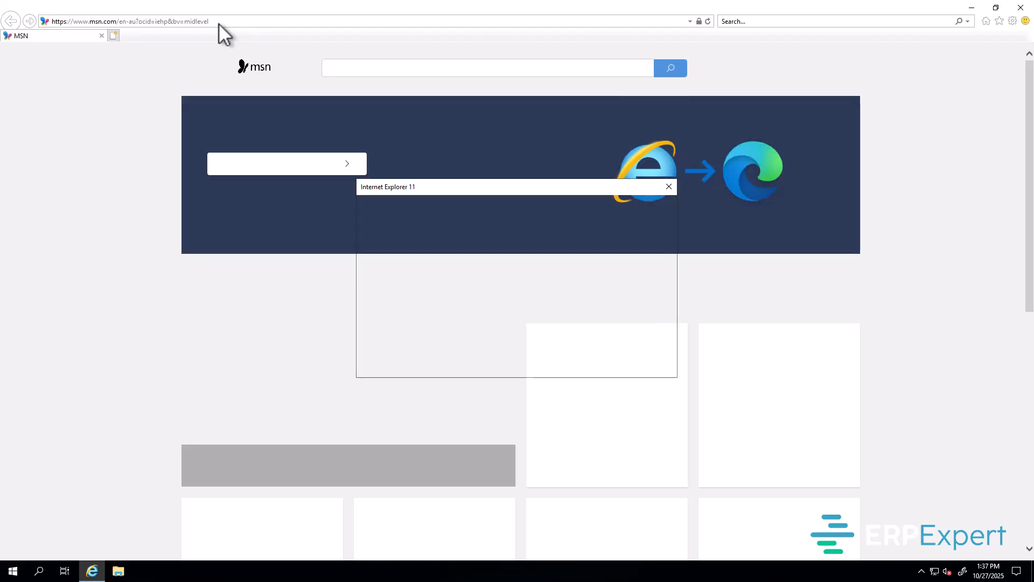
key(Return)
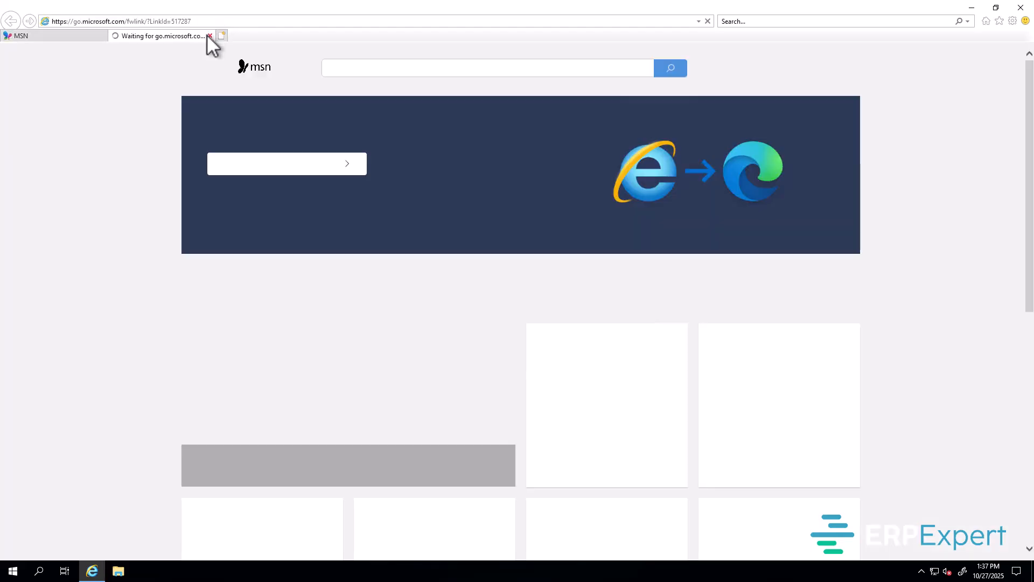
click(209, 35)
click(203, 21)
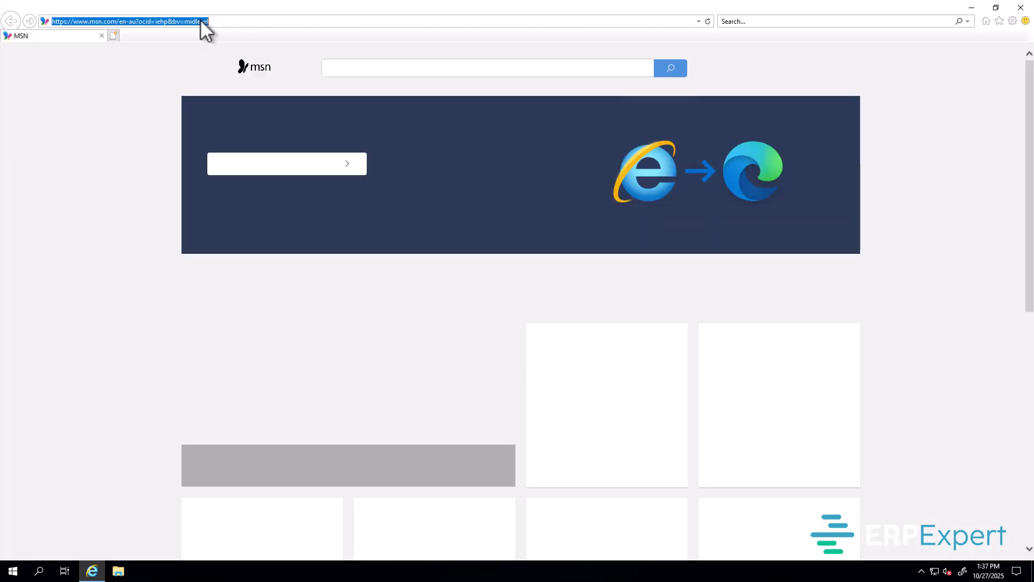
text(fir)
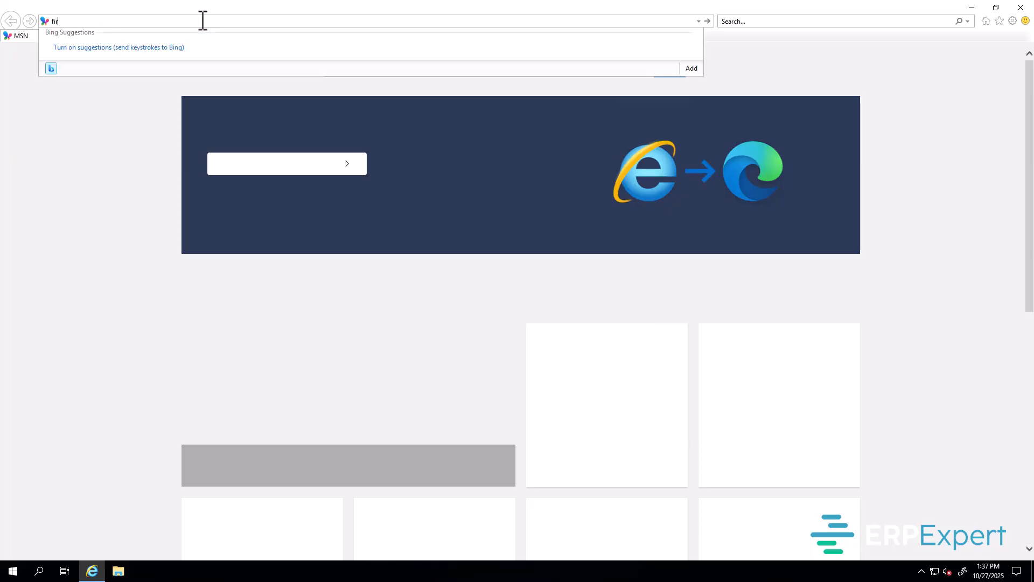
text(efox)
key(Return)
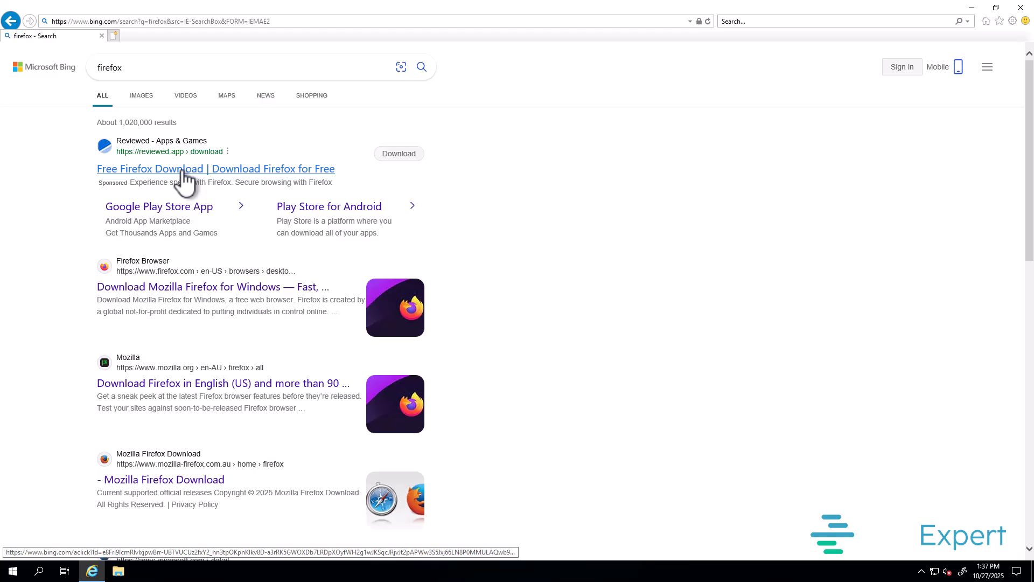
Step: Download and run the Firefox for Windows installer, allow it, and close Internet Explorer
drag(149, 169, 142, 287)
click(141, 288)
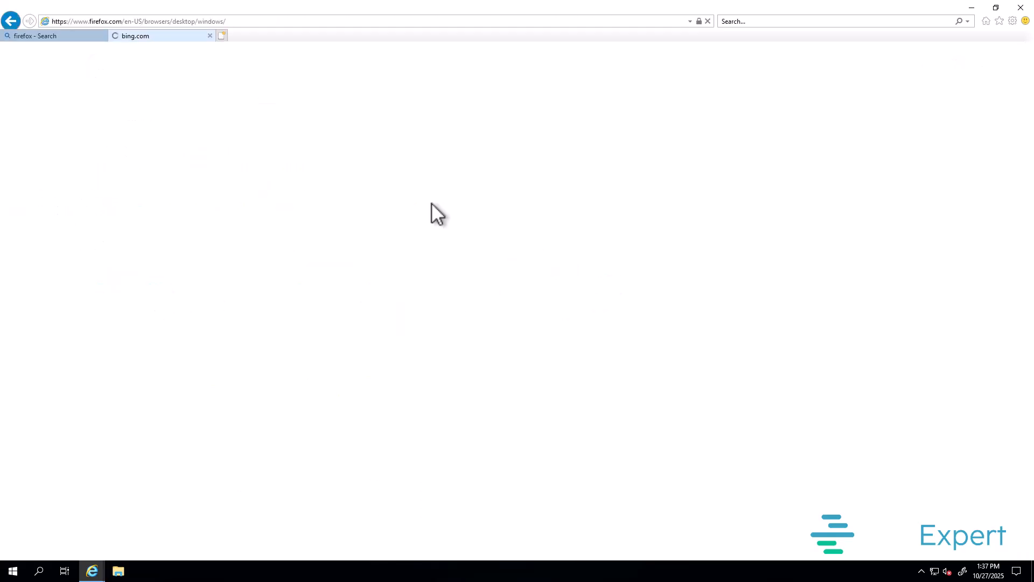
click(102, 36)
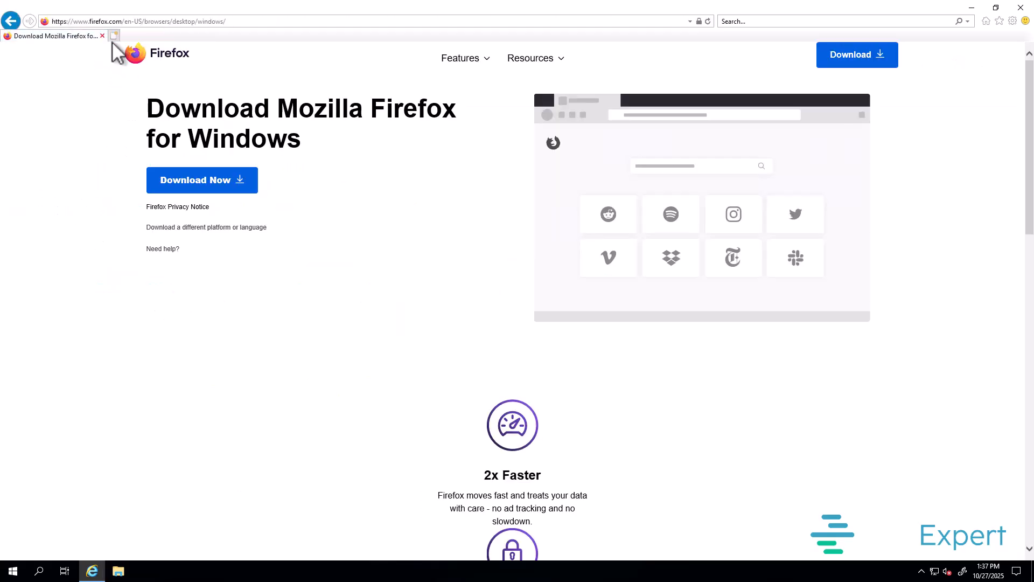
click(217, 188)
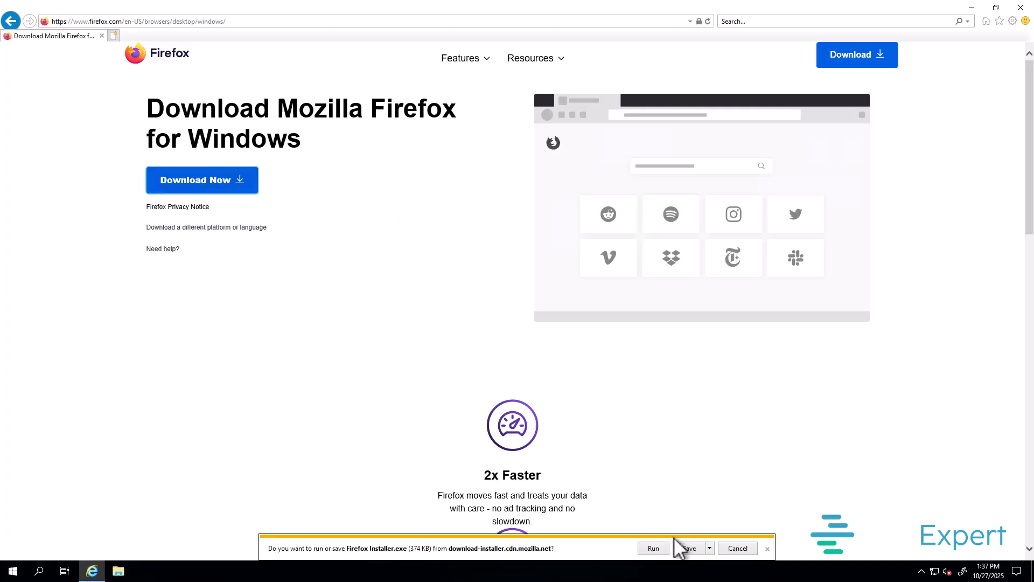
click(654, 549)
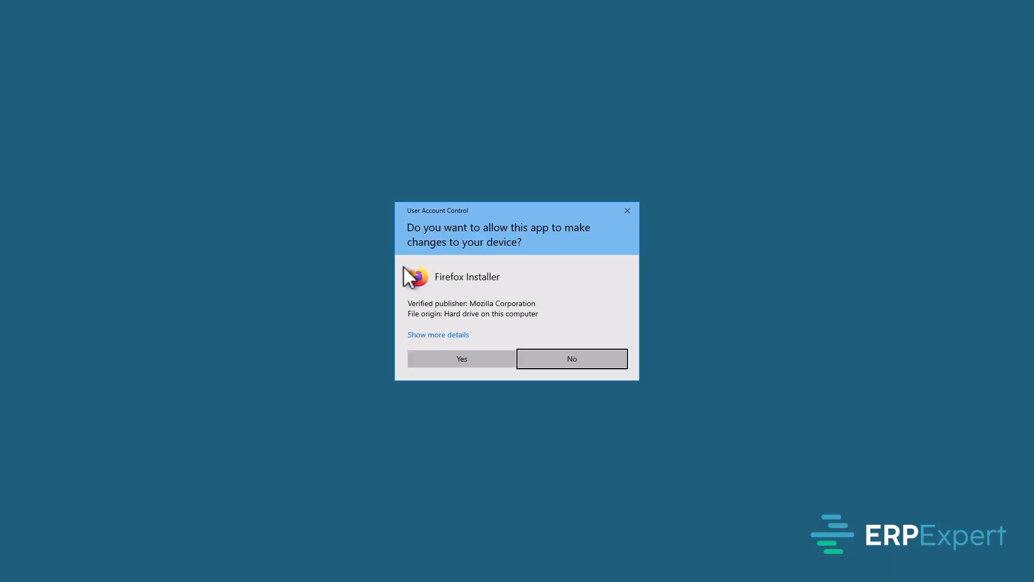
click(477, 360)
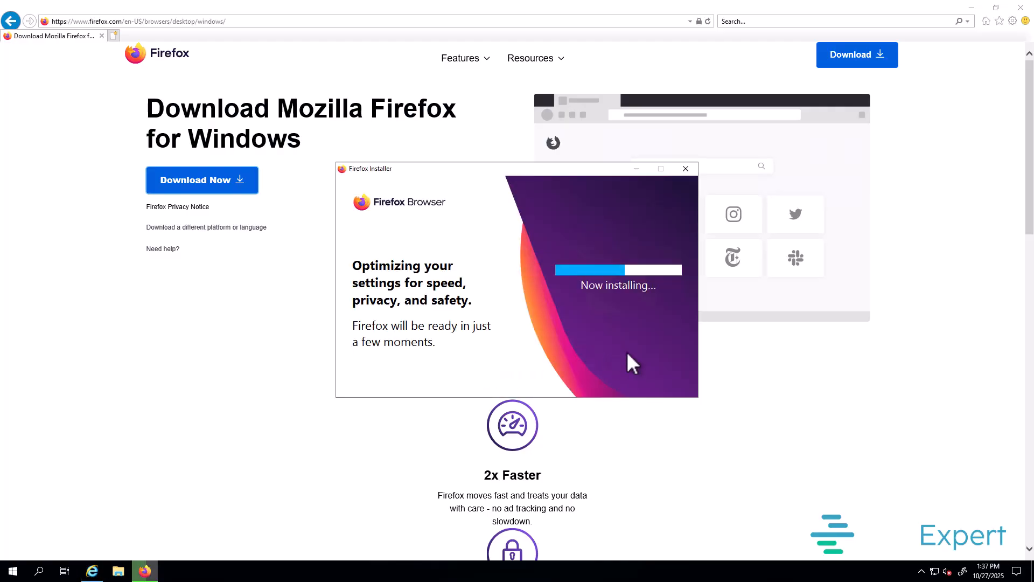
click(1020, 7)
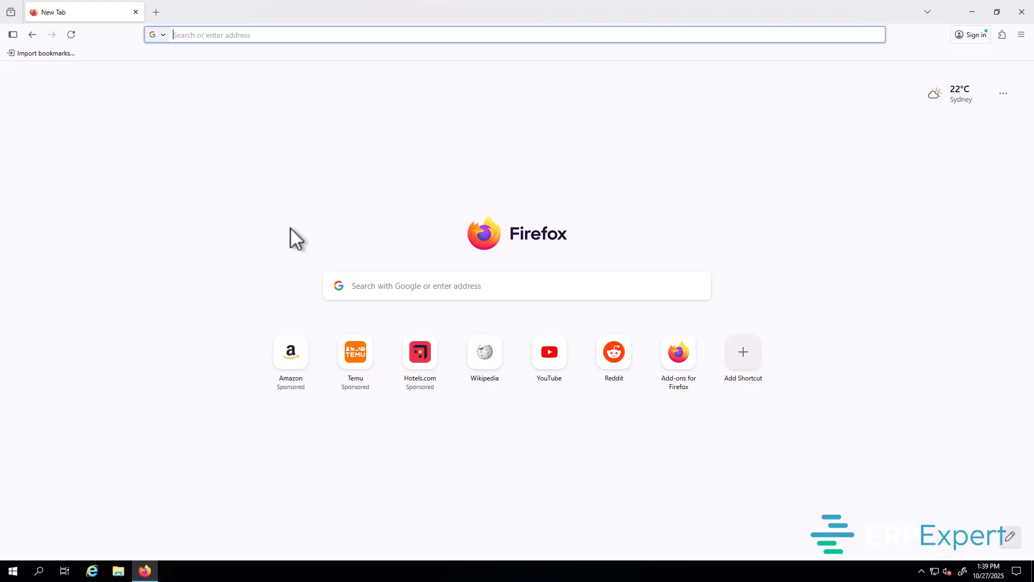
Step: Search for 'micrsoft powershell 7' from Firefox's address bar and dismiss the sidebar tip
click(189, 35)
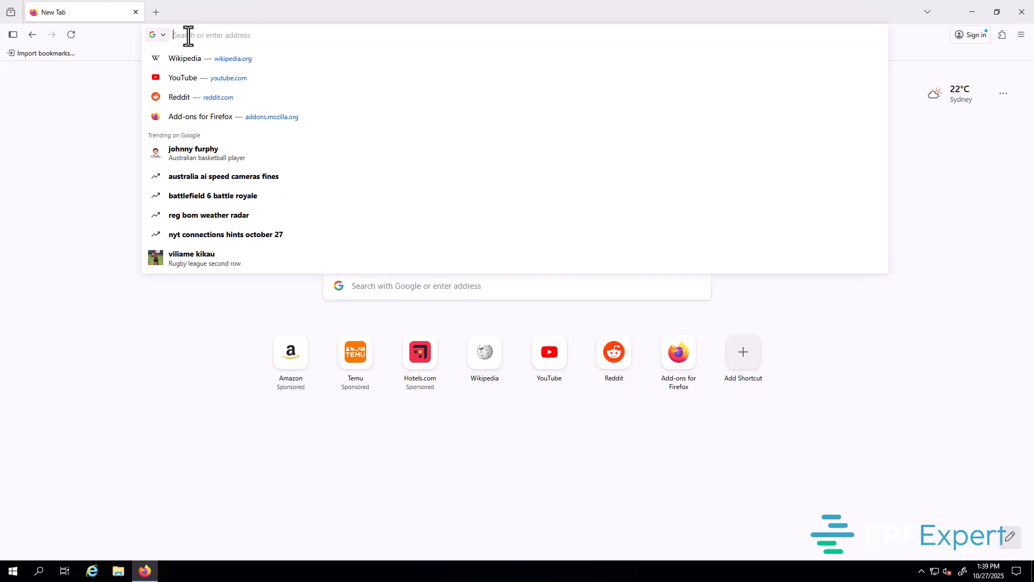
text(mi)
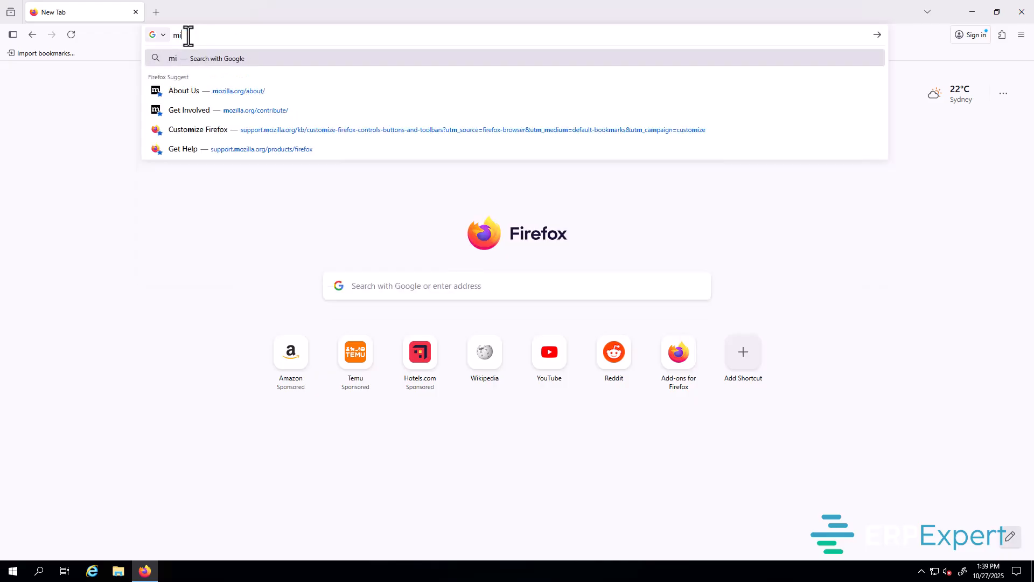
text(crsoft pow)
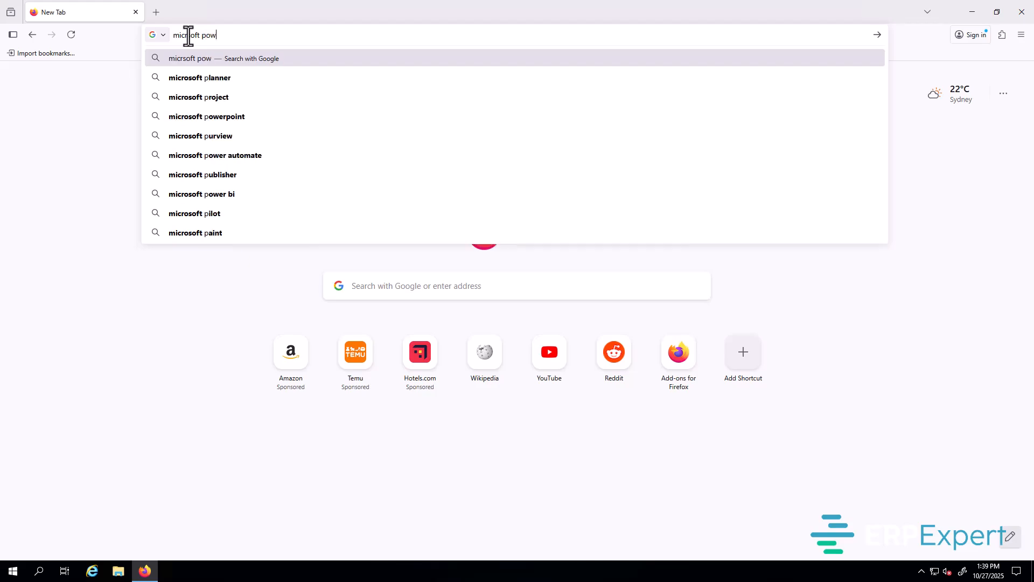
text(ershell)
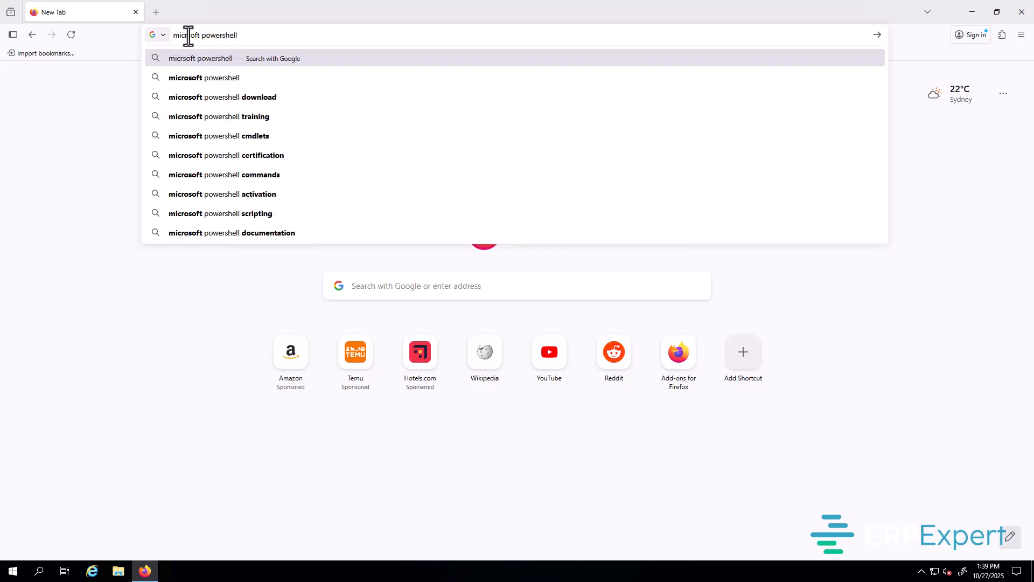
text( 7)
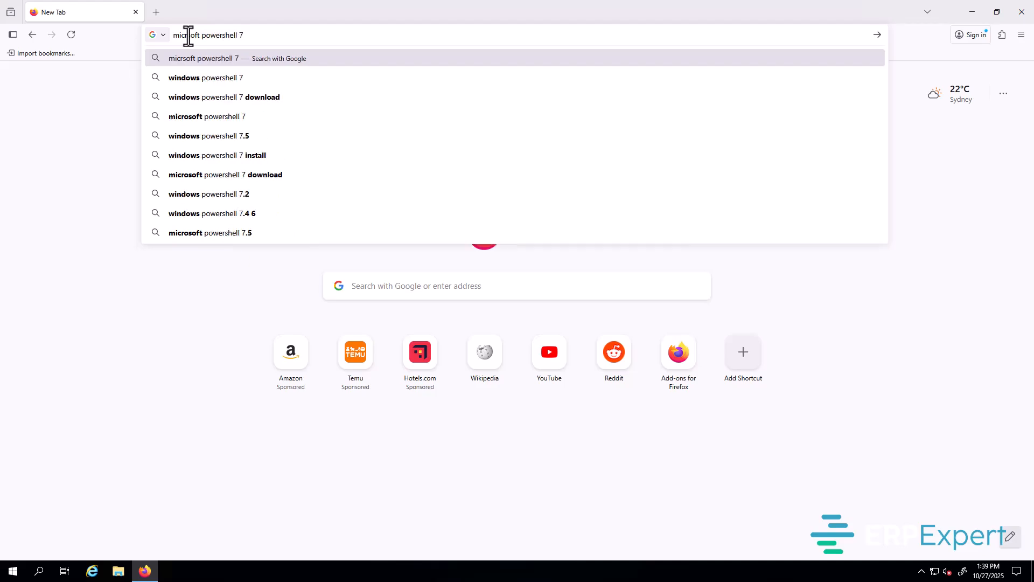
key(Return)
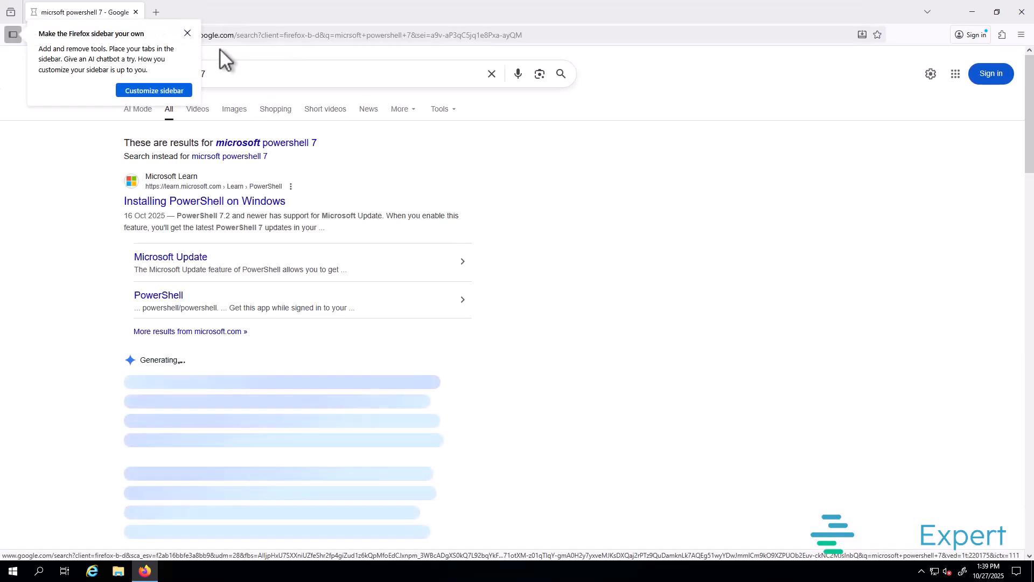
click(187, 33)
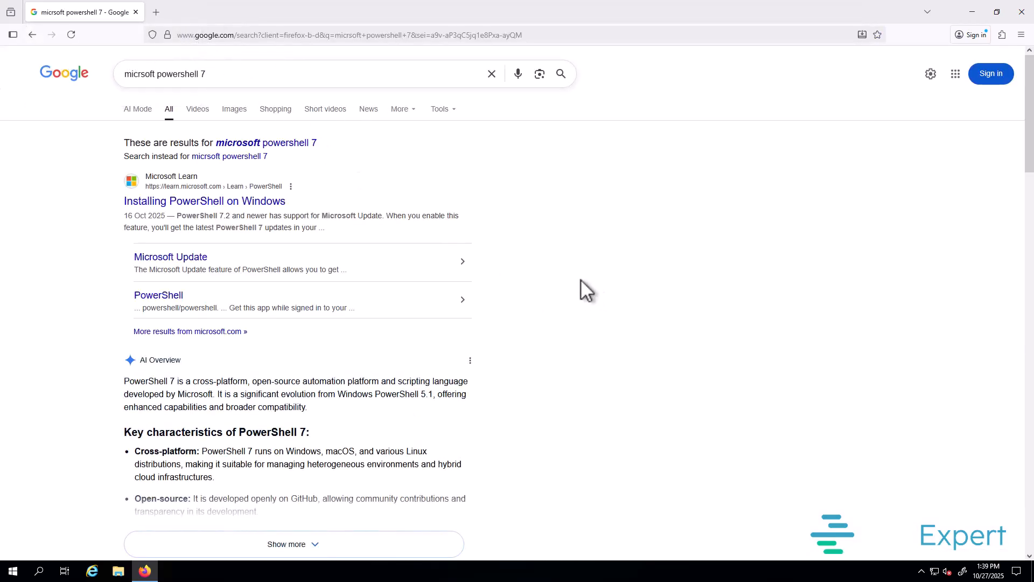
Step: From the Installing PowerShell on Windows article's MSI section, download PowerShell-7.5.4-win-x64.msi
click(183, 209)
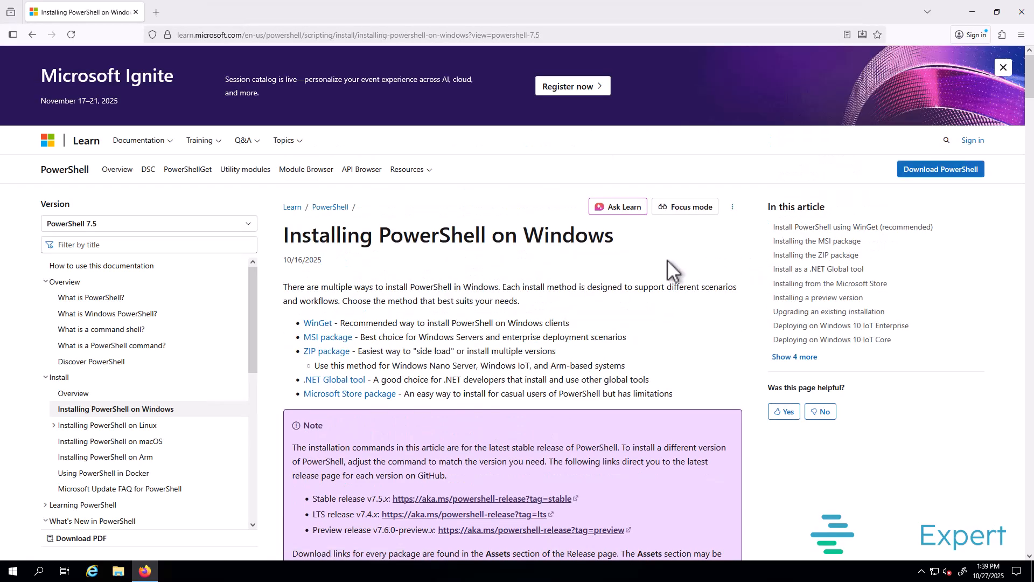
scroll(643, 269, down, 1)
scroll(641, 262, down, 4)
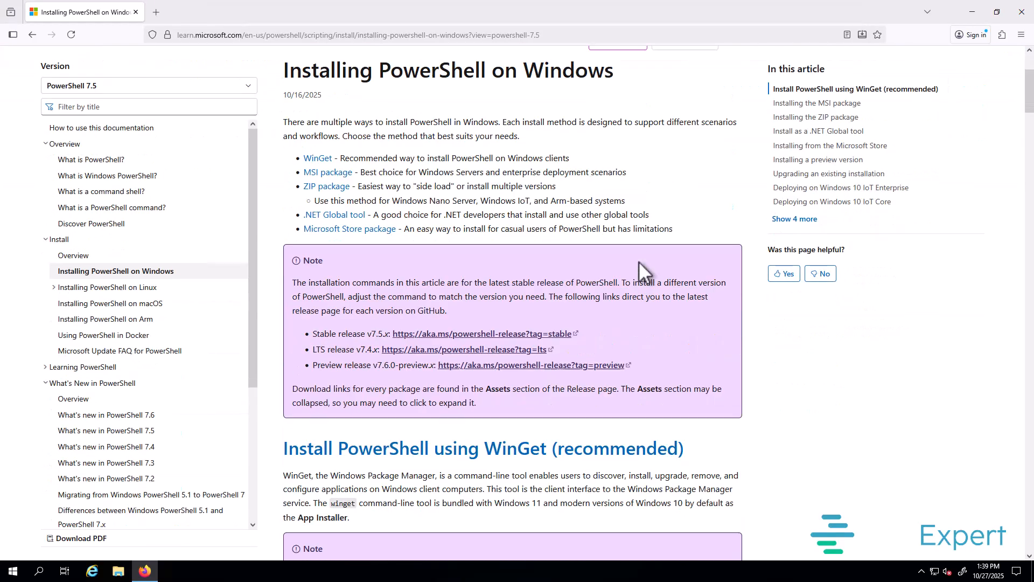
scroll(639, 264, down, 10)
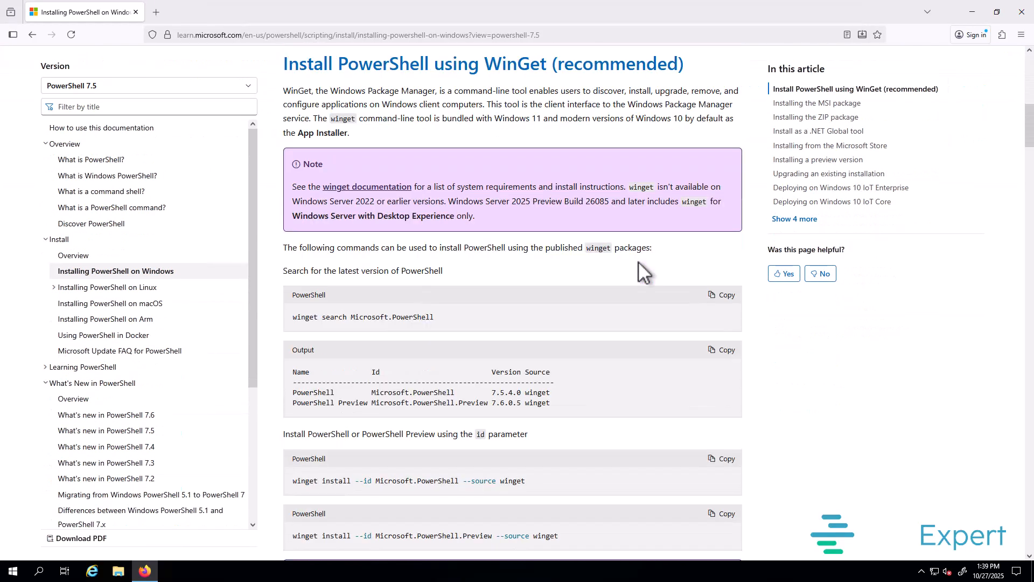
scroll(639, 261, down, 3)
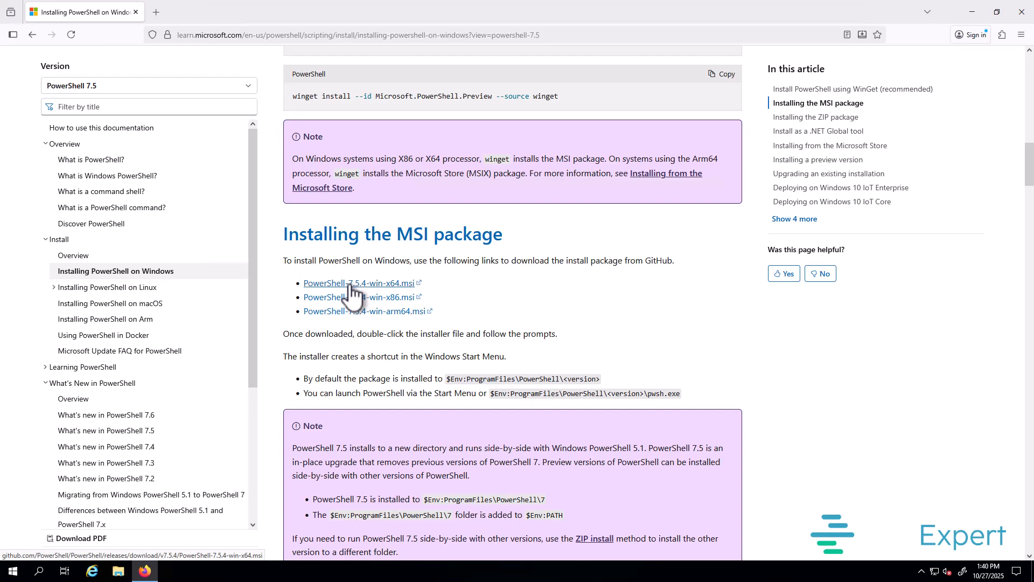
click(397, 284)
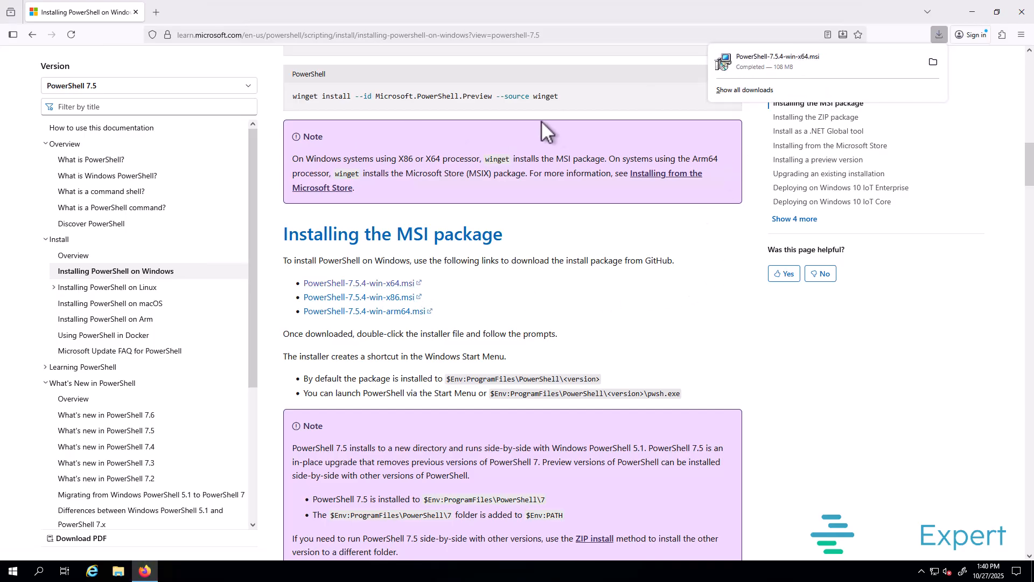
Step: Search a new tab for microsoft sql server management studio and download the SSMS 21 installer, vs_SSMS.exe
click(157, 12)
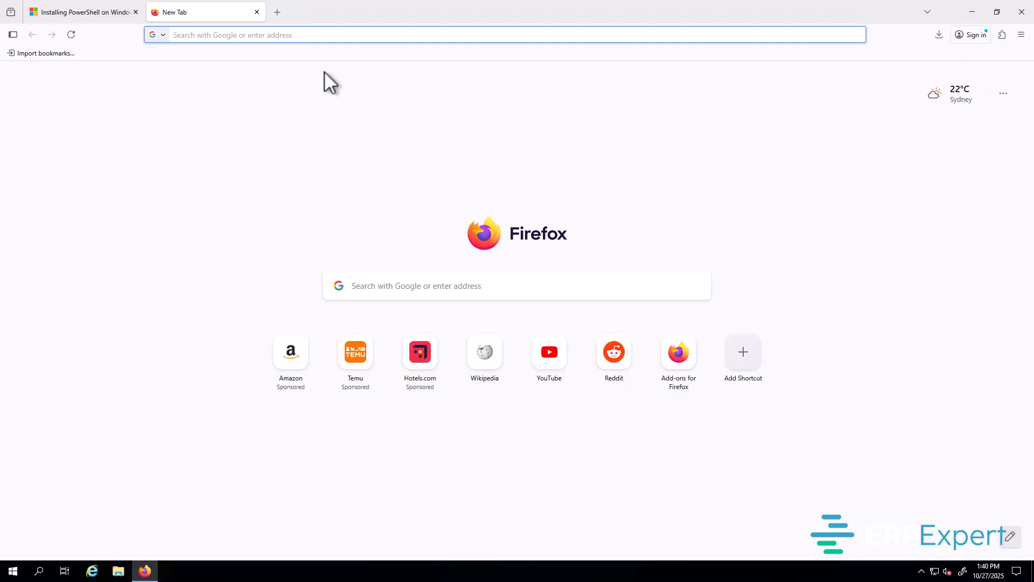
text(m)
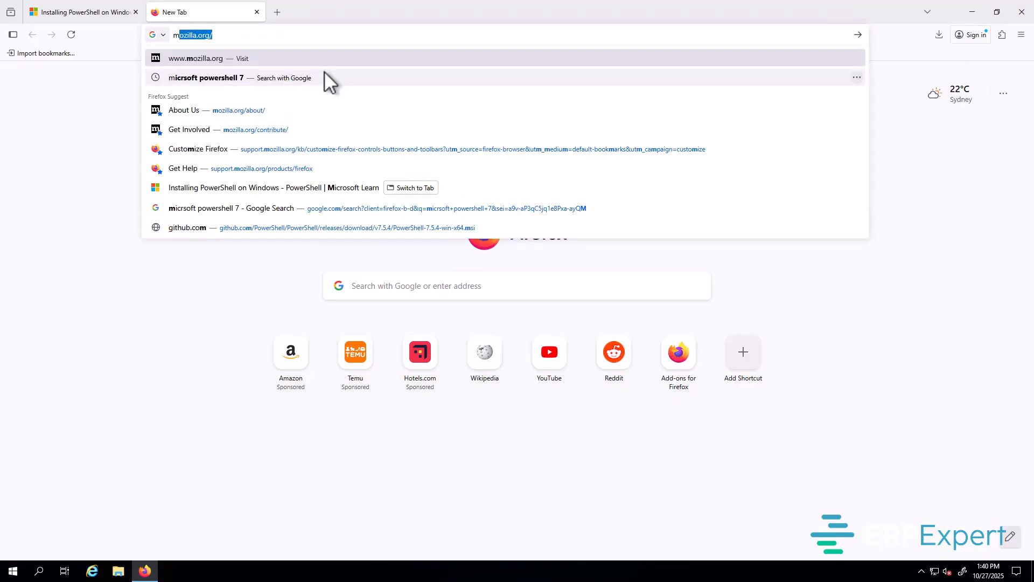
text(icroso)
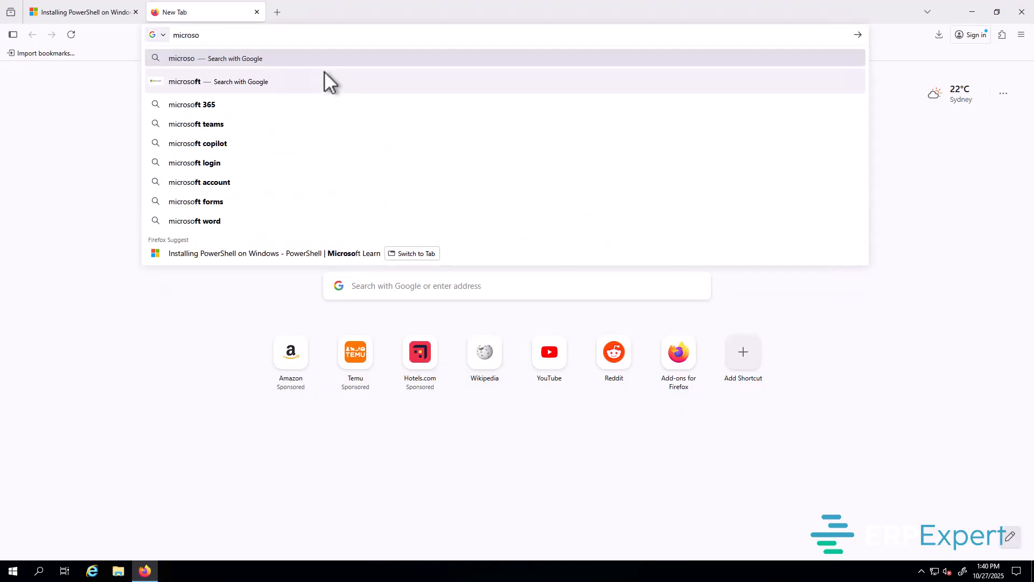
text(ft sql s)
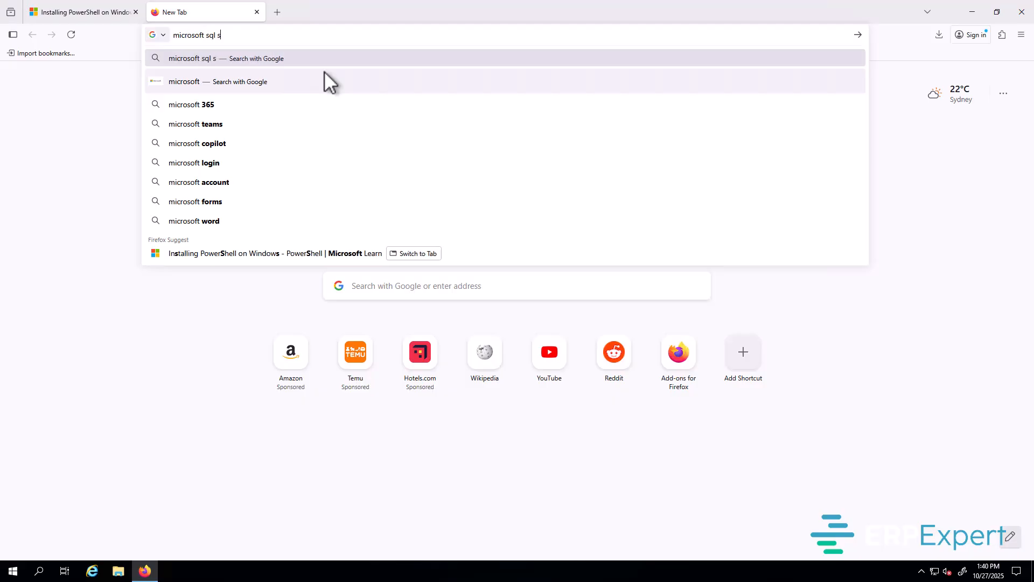
text(er)
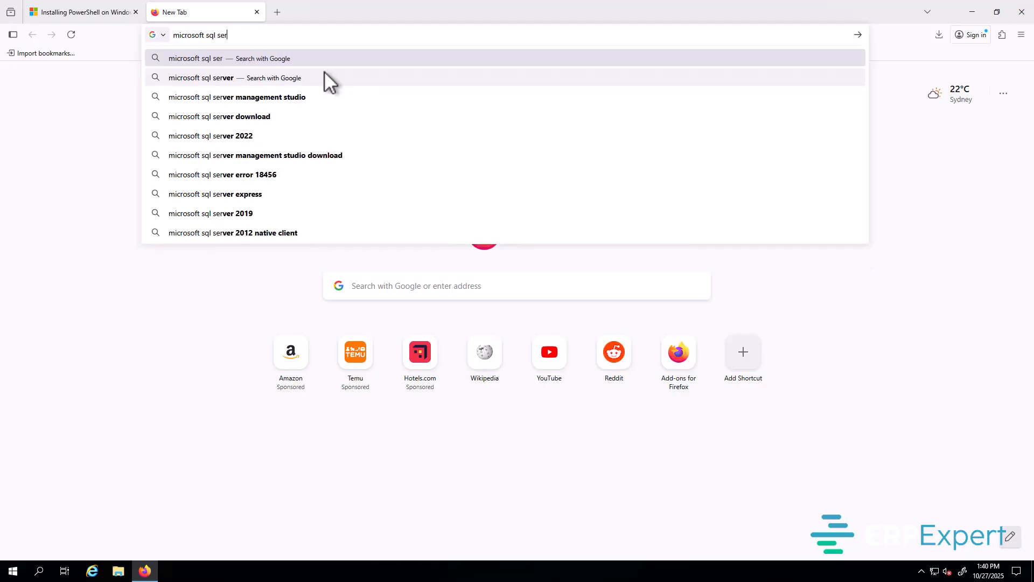
text(ver manage)
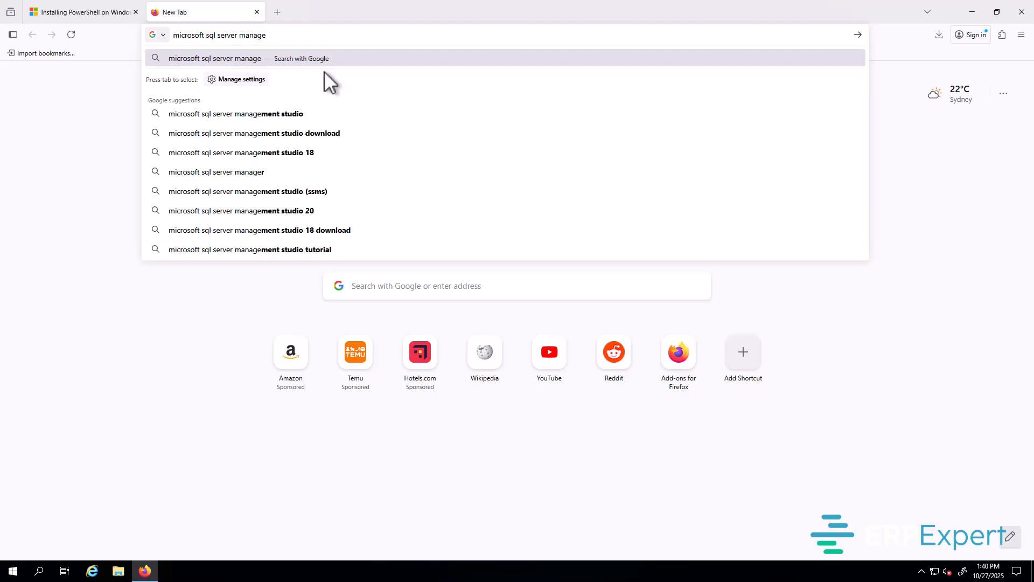
click(251, 114)
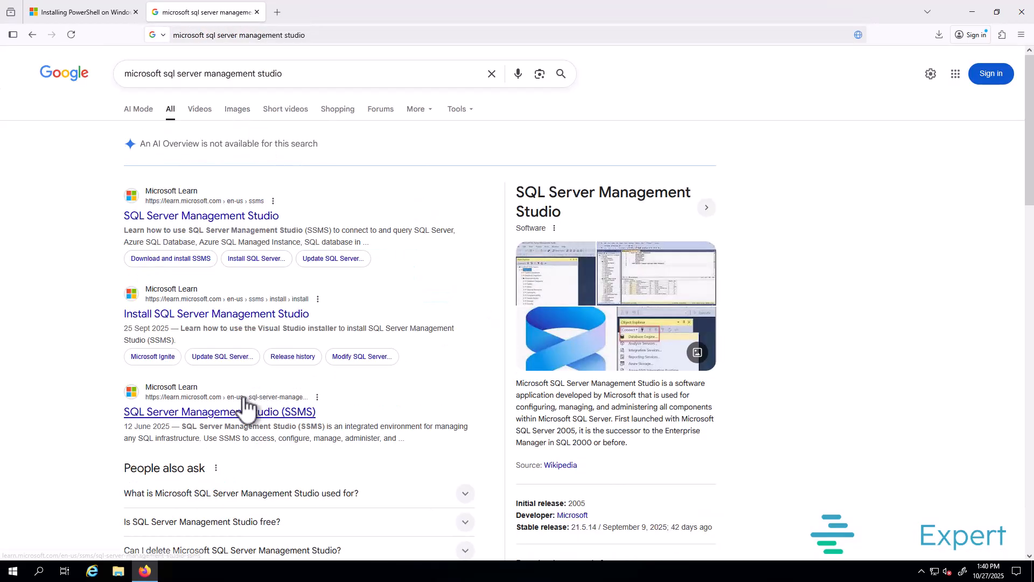
click(192, 217)
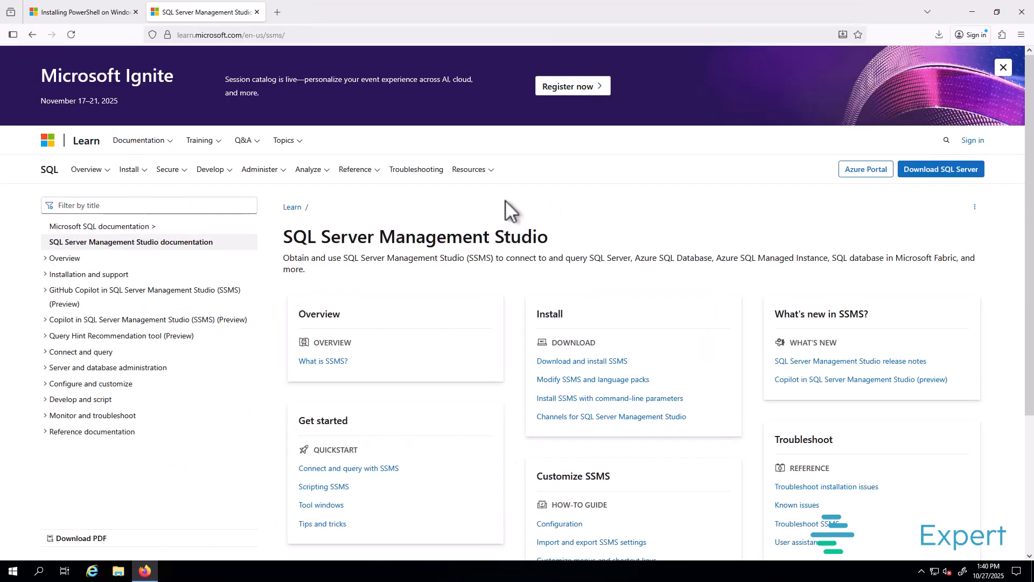
click(613, 362)
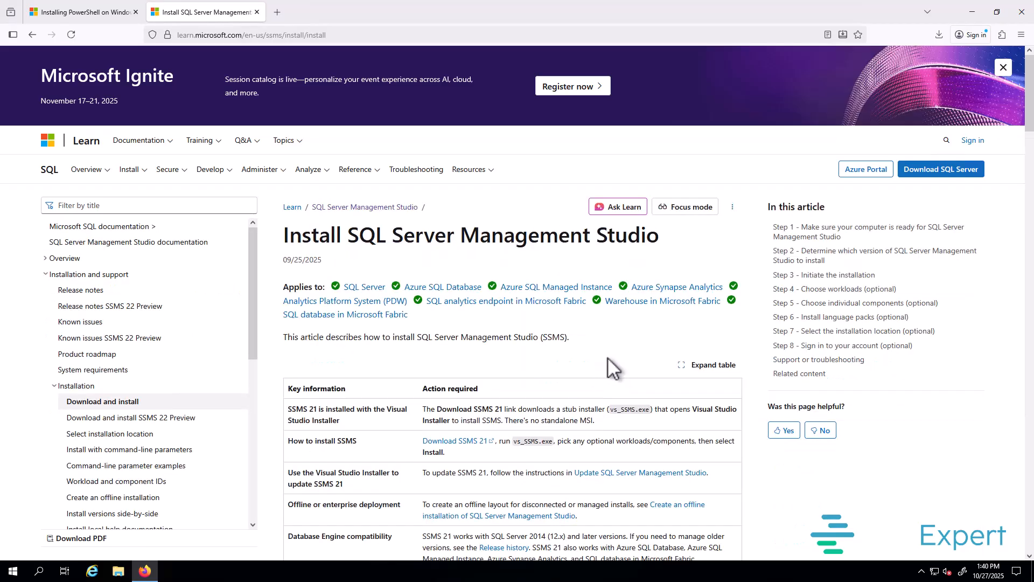
scroll(606, 351, down, 2)
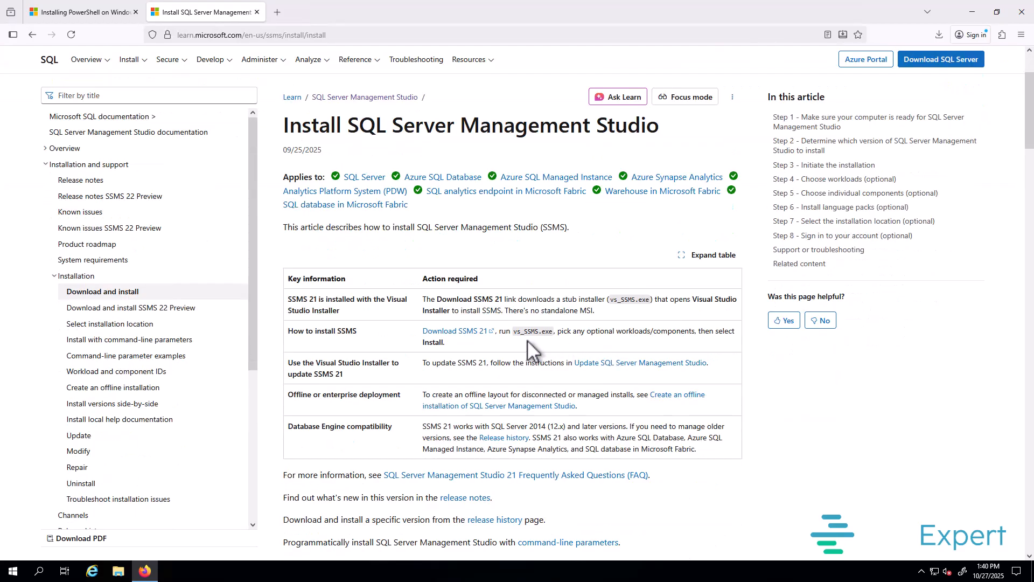
click(474, 333)
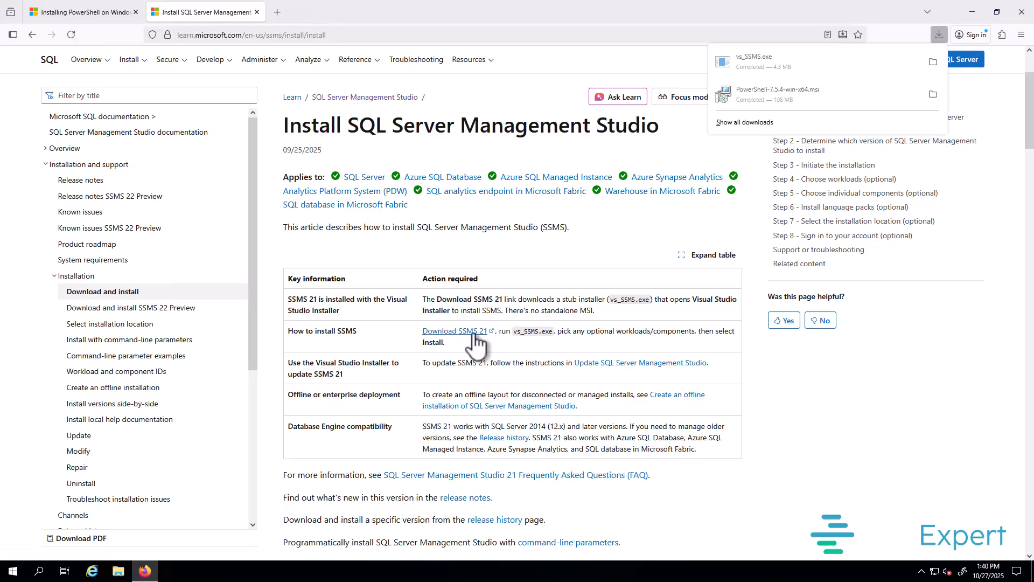
Step: Google notepad++, download the v8.8.7 installer npp.8.8.7.Installer.x64.exe from notepad-plus-plus.org, then open a new tab
click(278, 12)
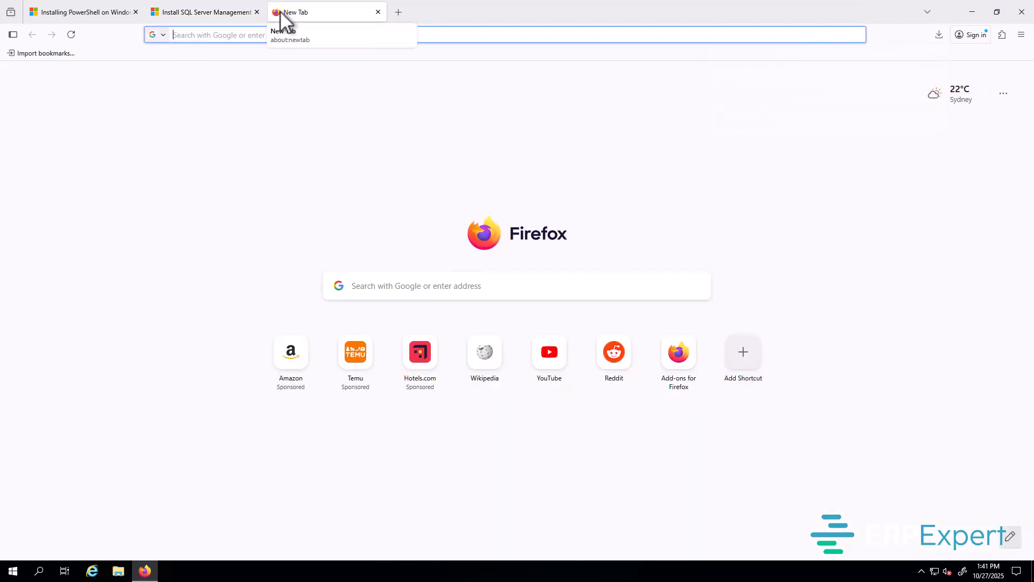
text(notepa)
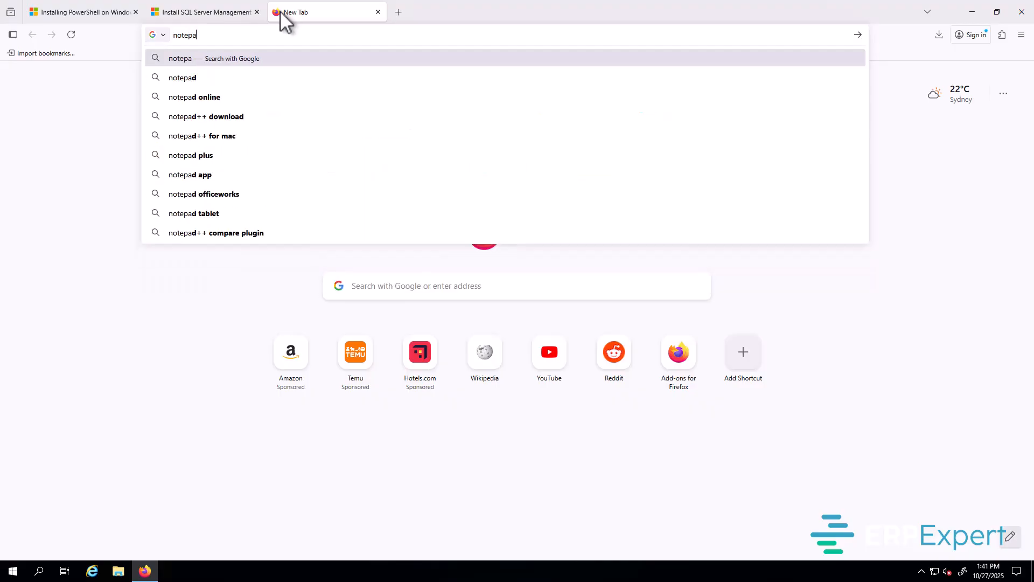
text(d++)
key(Return)
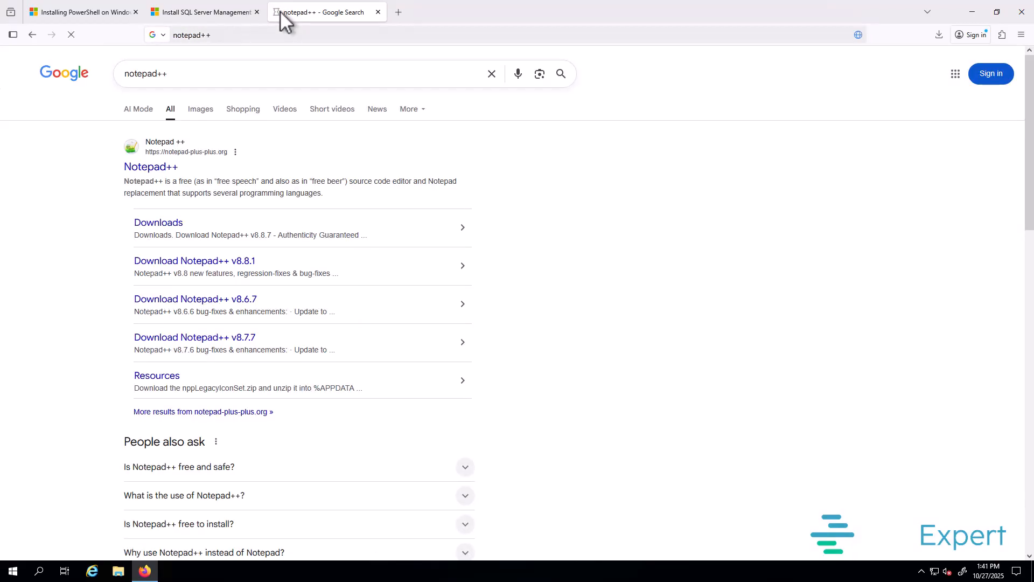
click(151, 169)
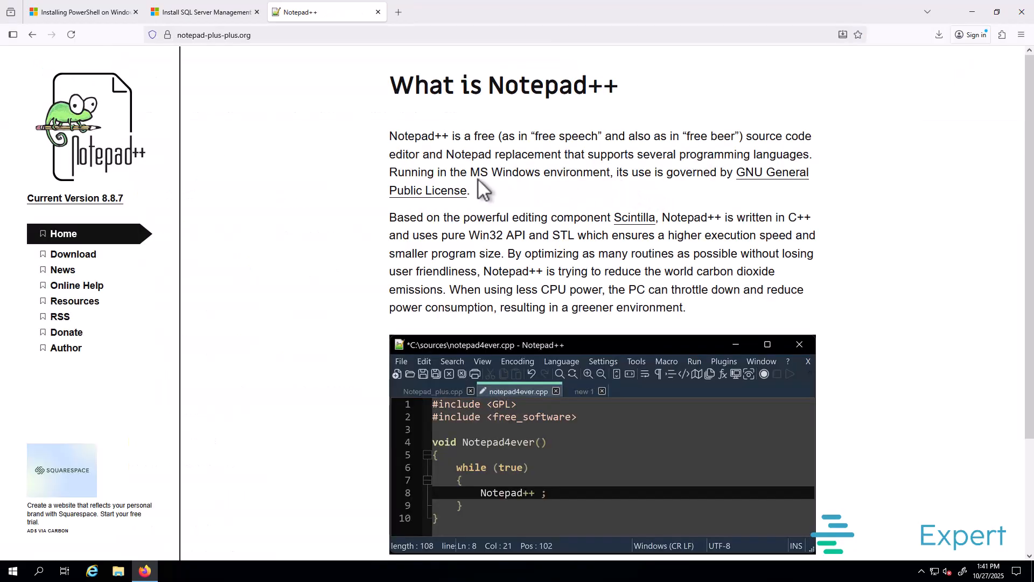
click(90, 260)
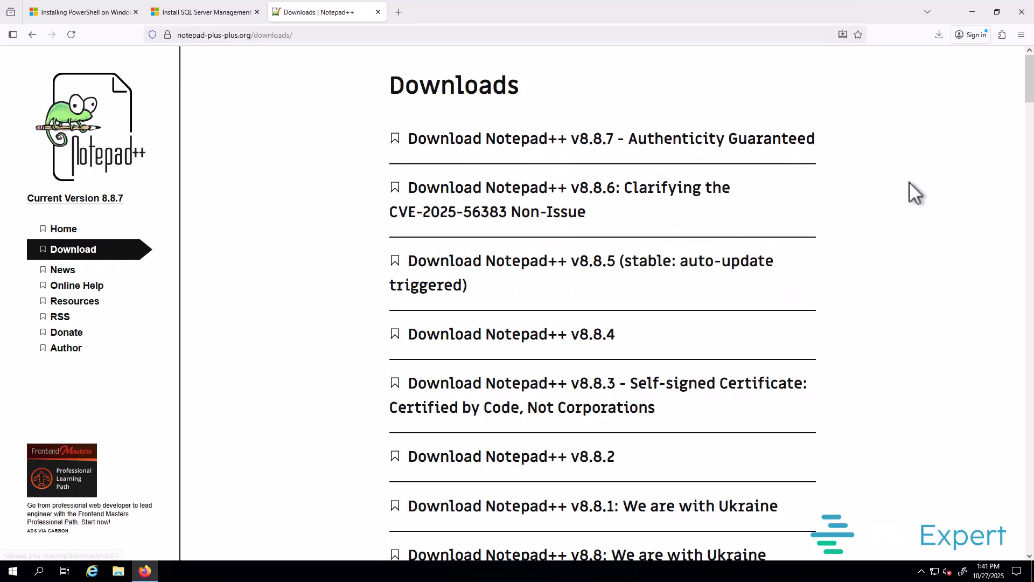
click(660, 142)
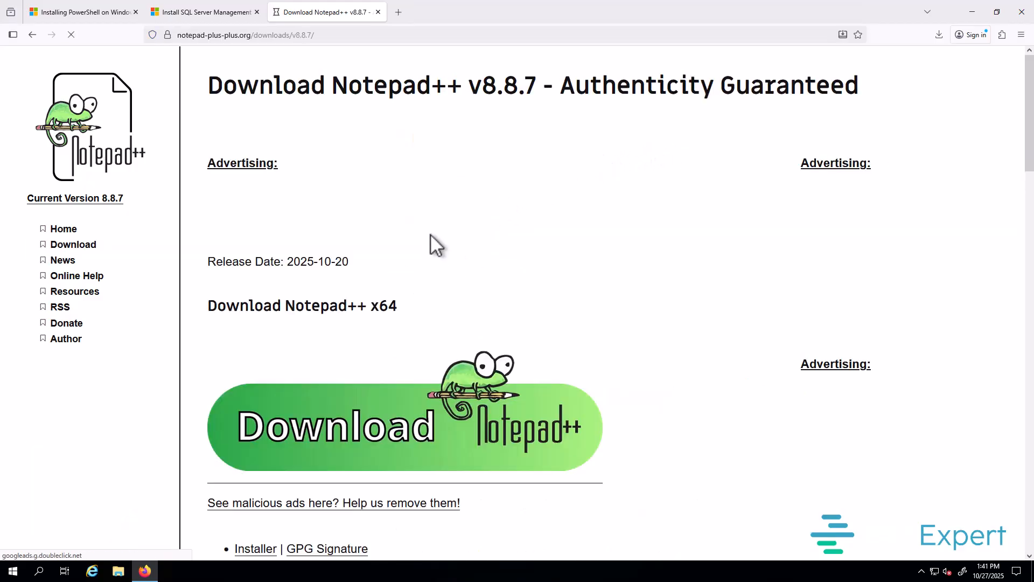
click(409, 434)
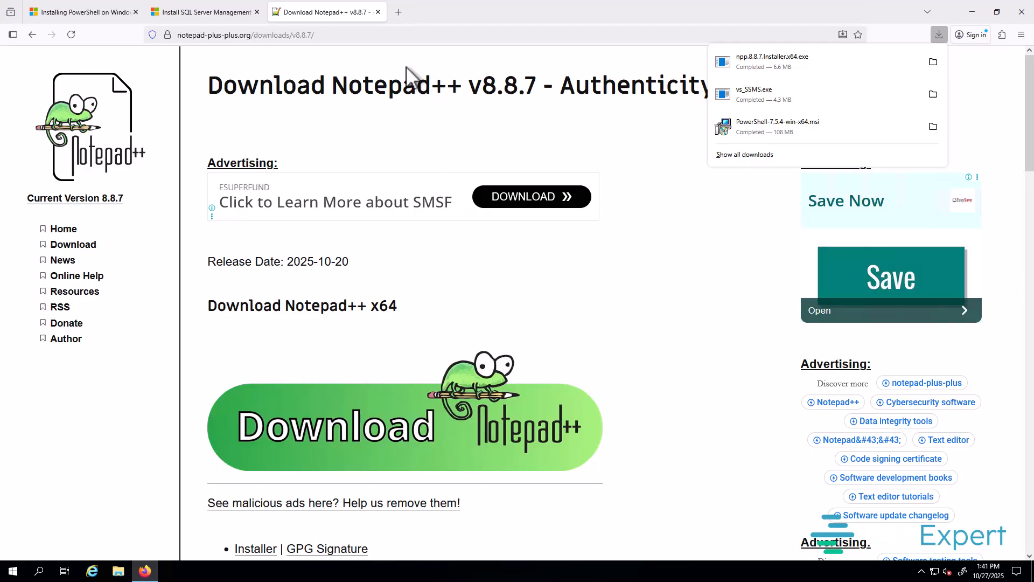
click(399, 11)
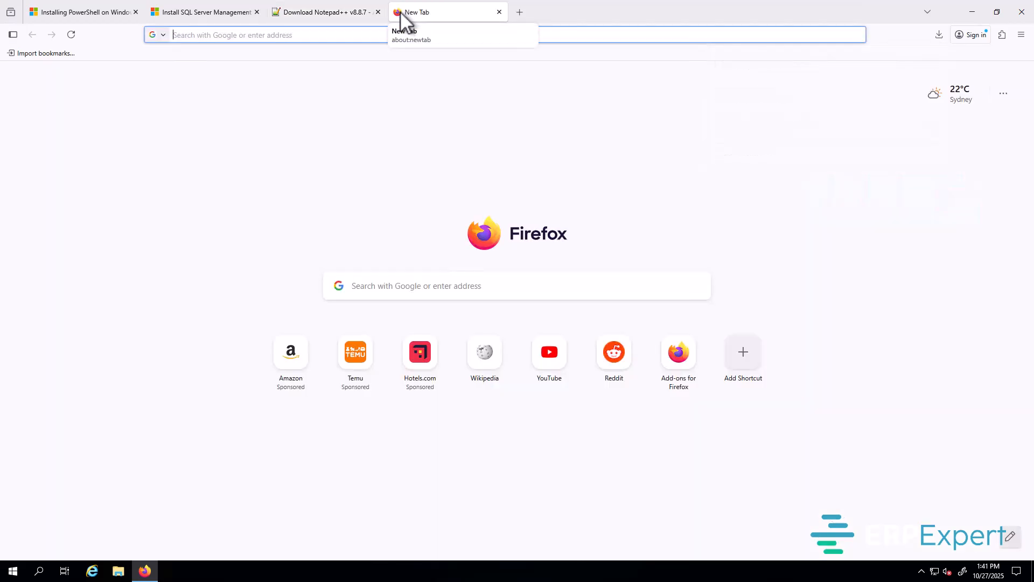
text(7)
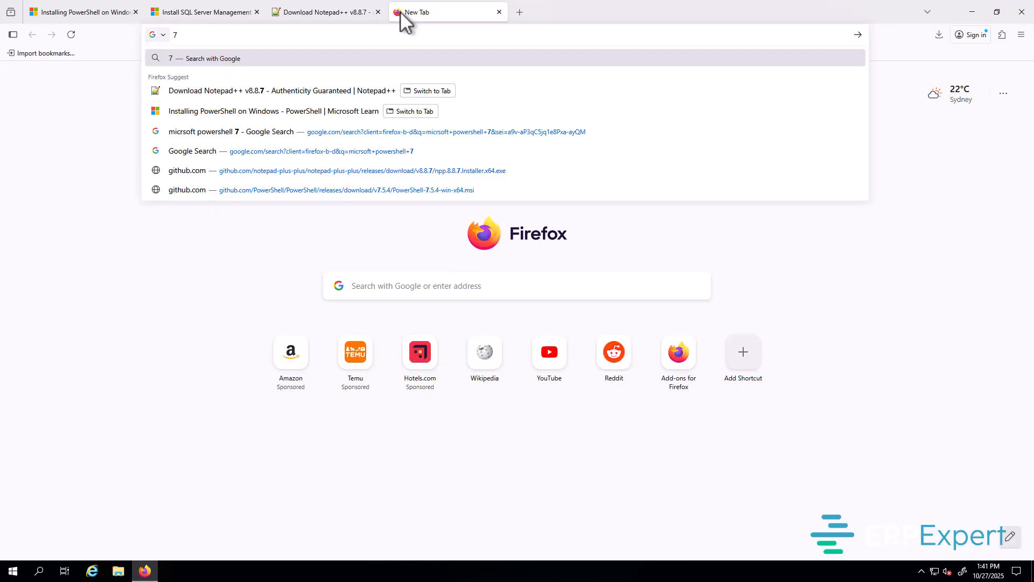
text(zip)
key(Return)
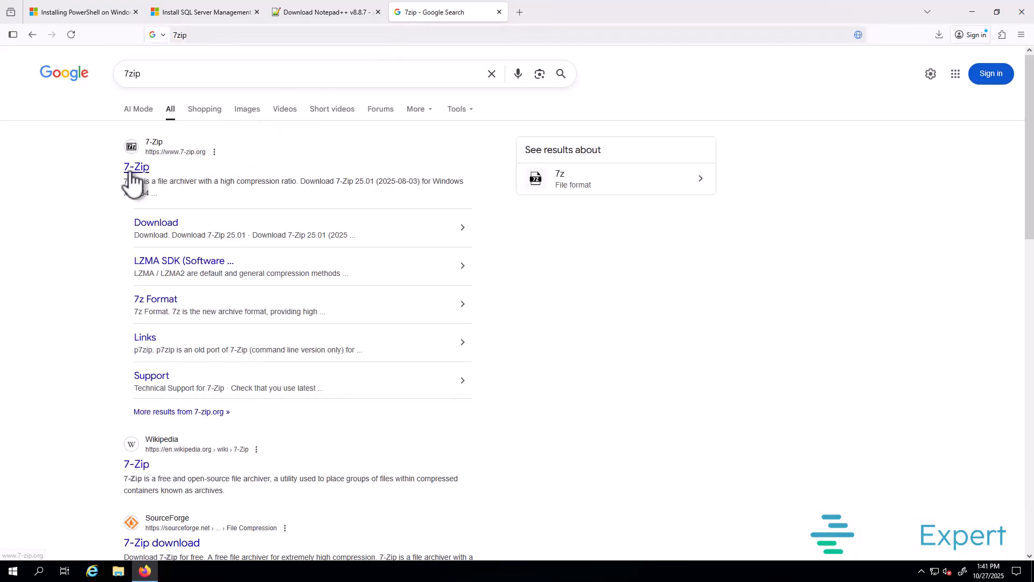
click(133, 171)
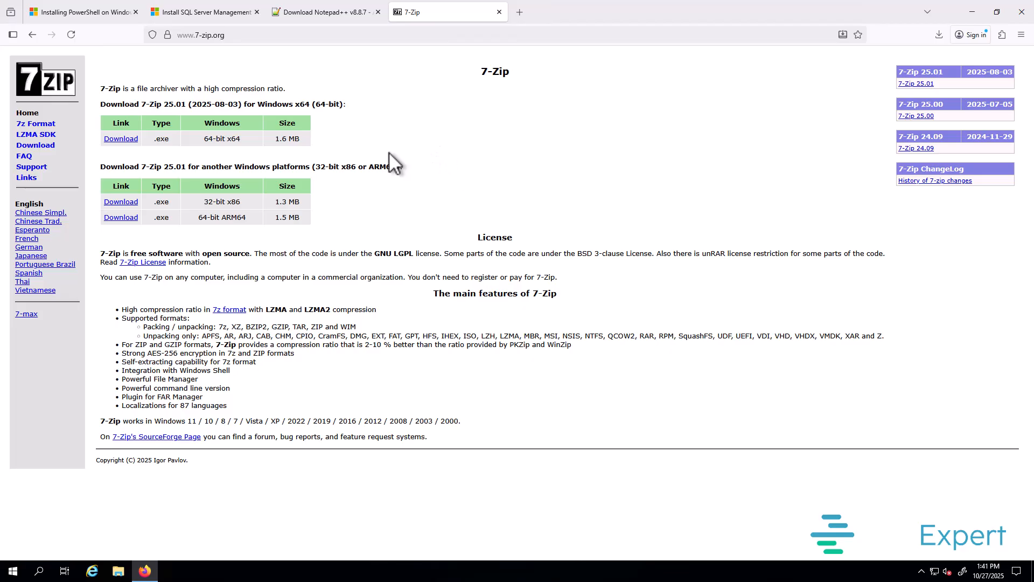
click(121, 139)
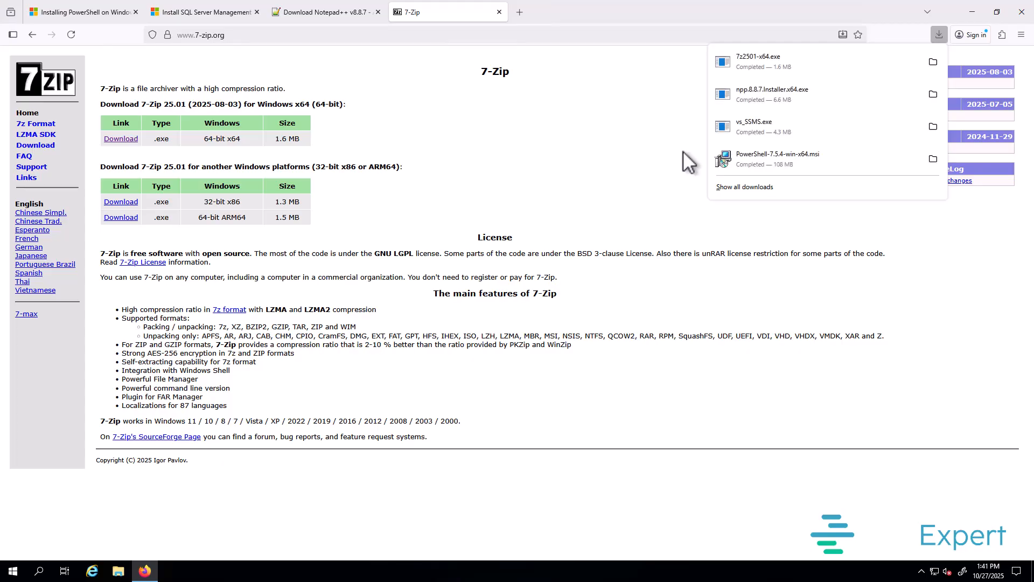
click(521, 13)
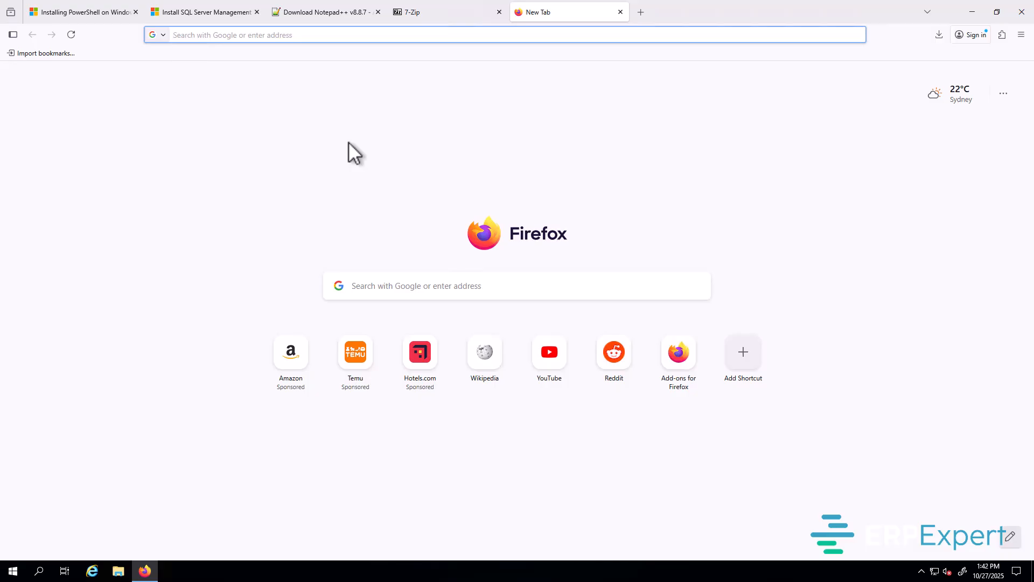
Step: Google zulu jre, open the azul.com downloads page, close the privacy notice, and scroll to the download table
text(zul)
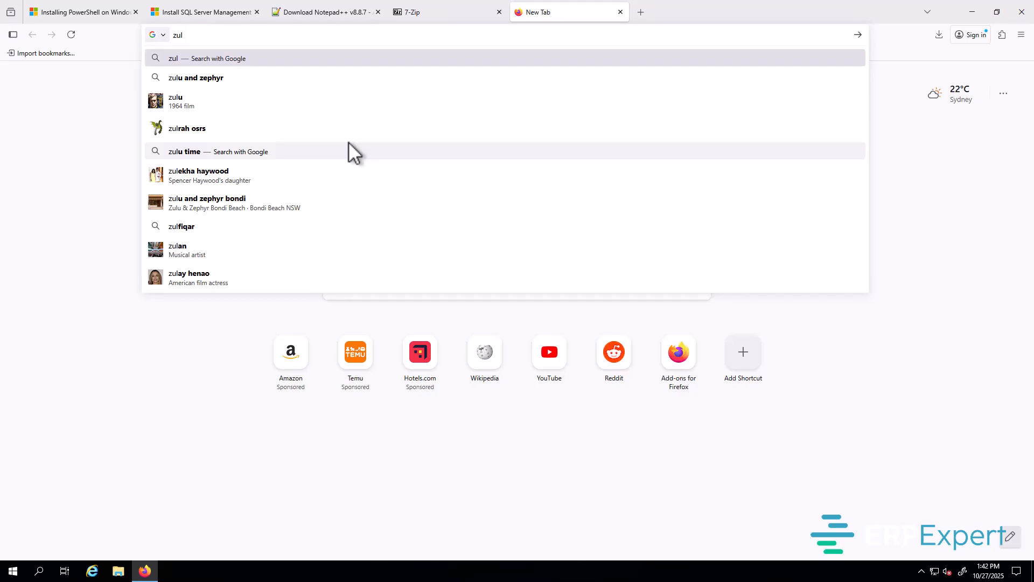
text(u jre)
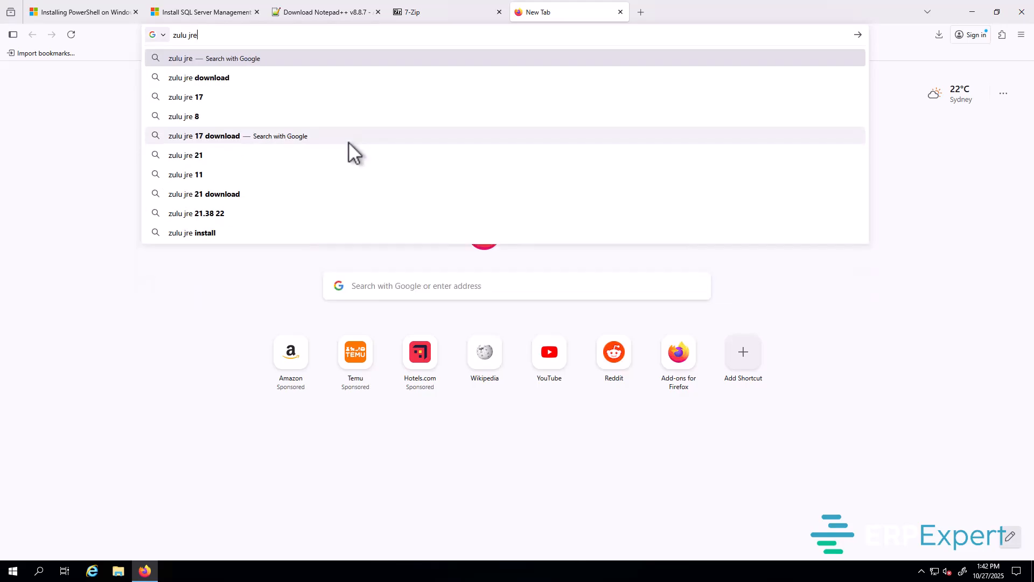
key(Return)
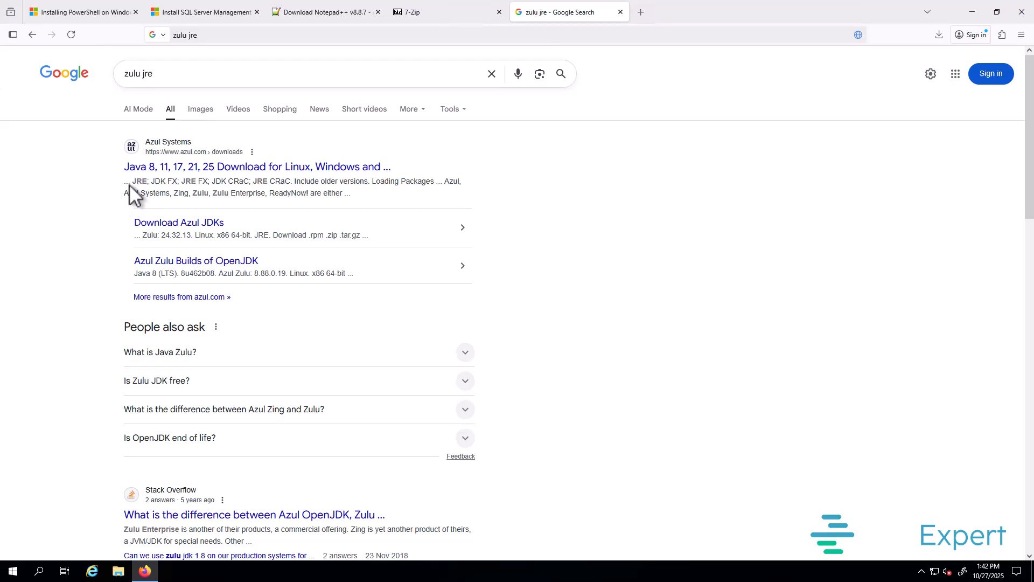
click(219, 168)
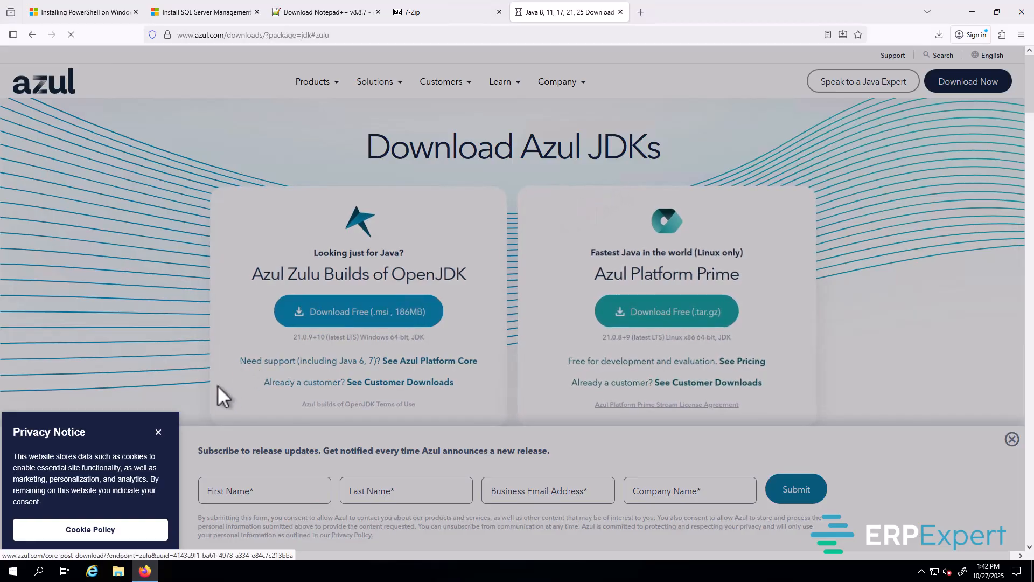
click(159, 432)
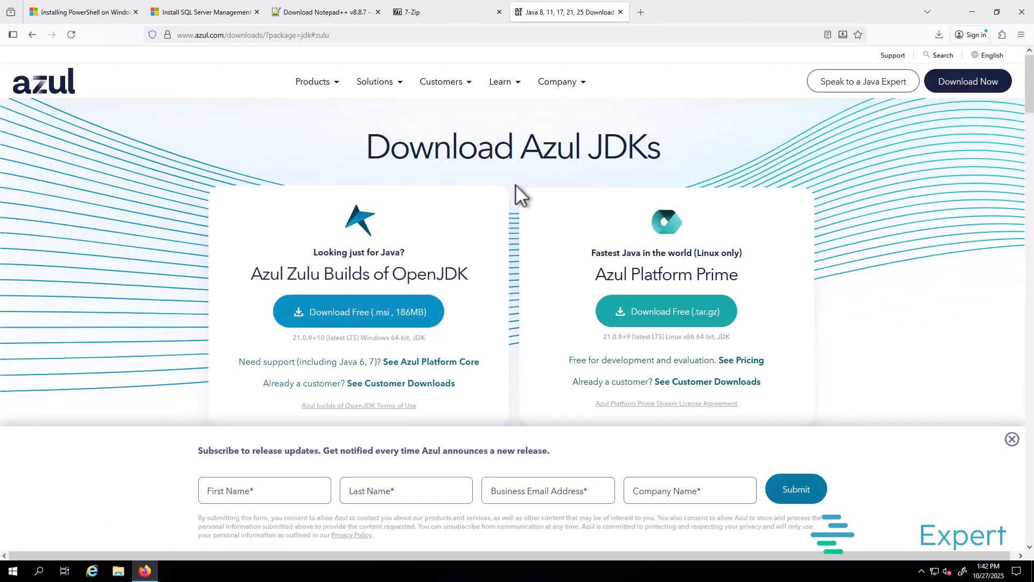
scroll(509, 189, down, 2)
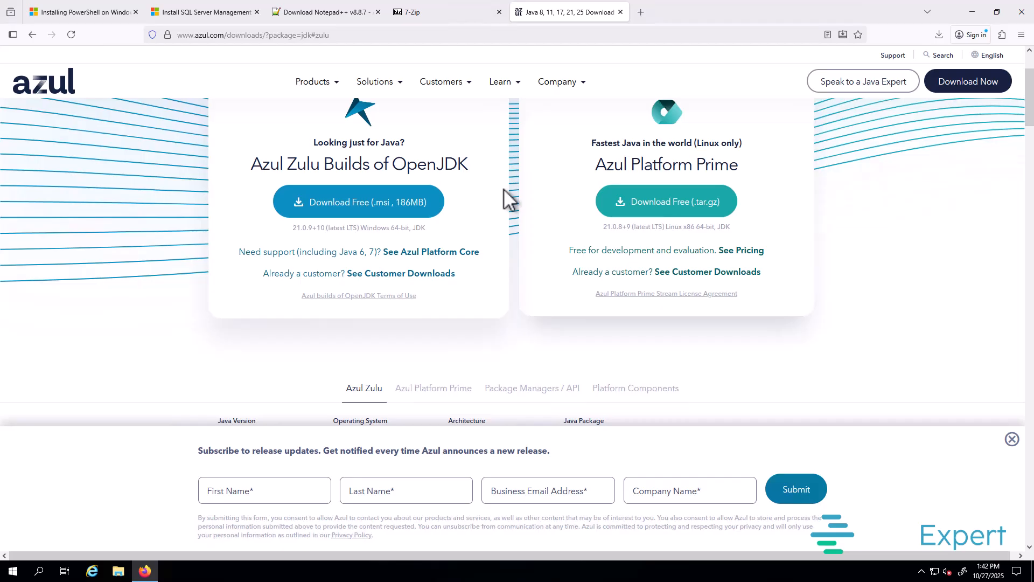
scroll(504, 189, up, 1)
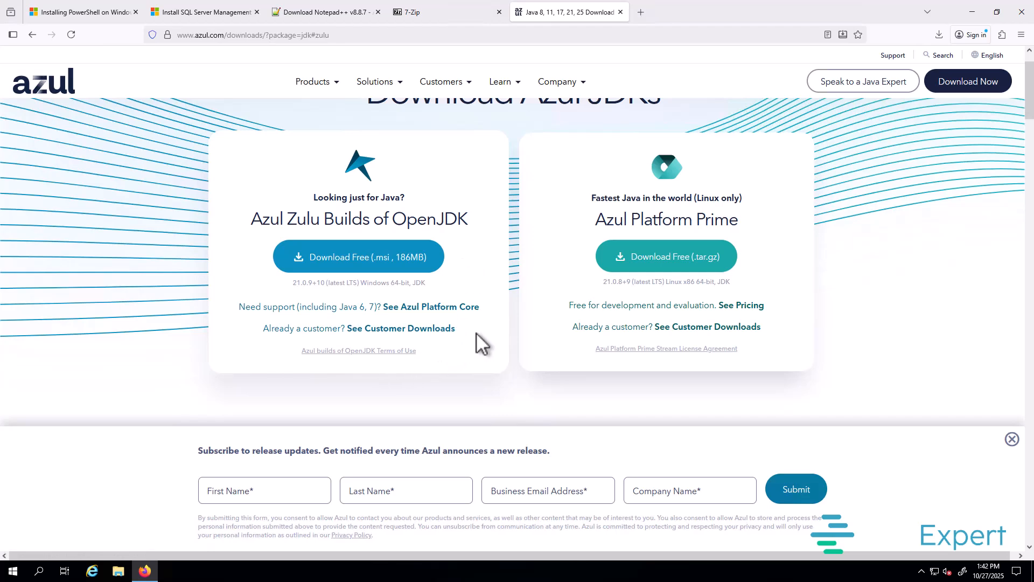
scroll(477, 332, down, 5)
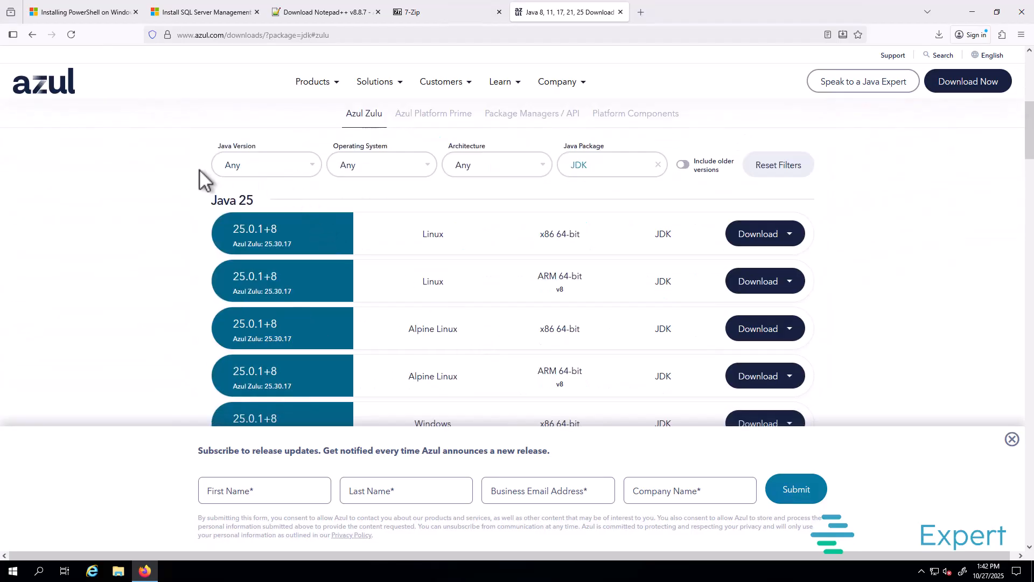
Step: Download the Zulu Java 11 JRE .msi for Windows x86 64-bit, then run PowerShell-7.5.4-win-x64.msi
click(287, 168)
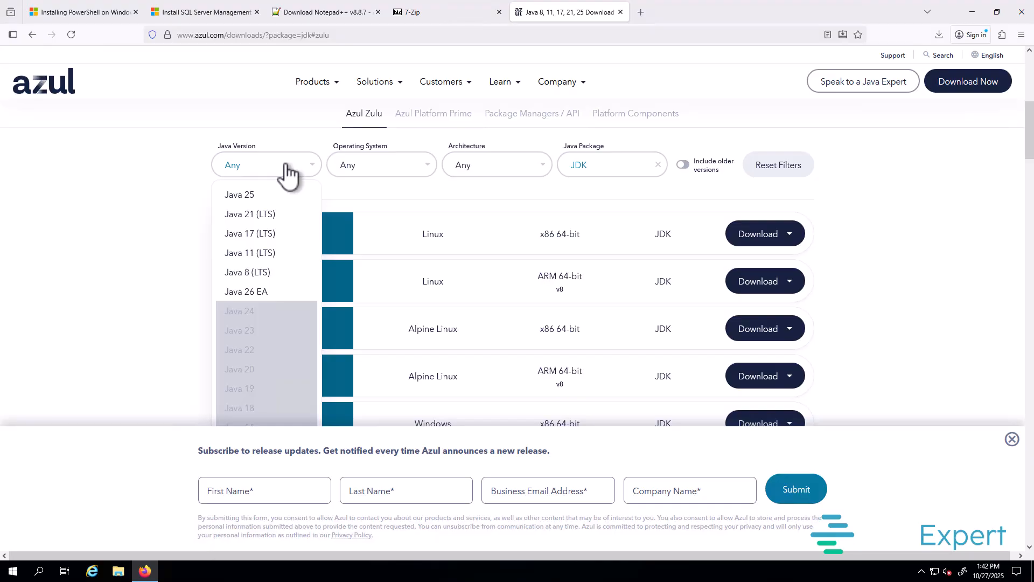
click(251, 254)
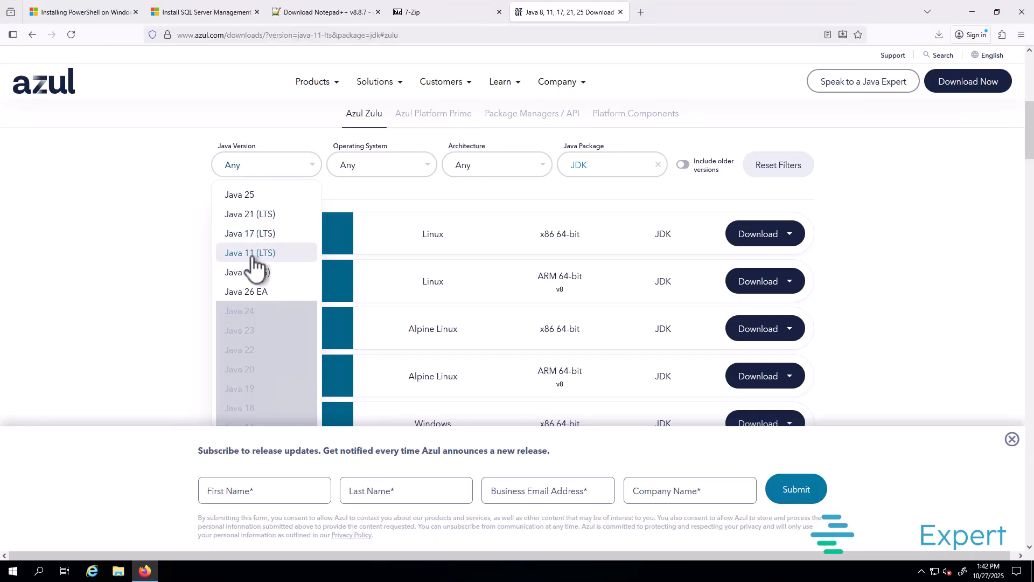
click(389, 172)
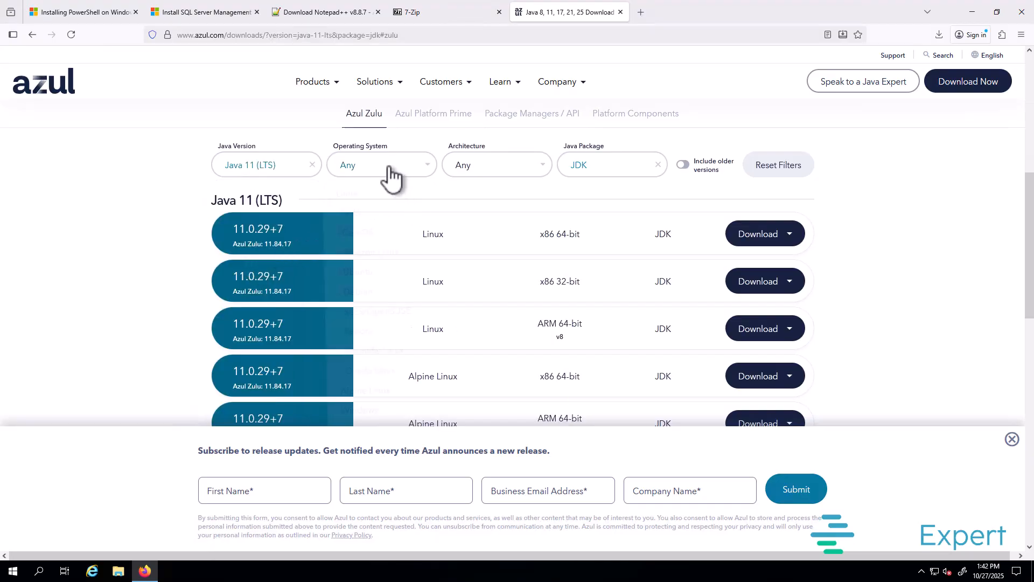
click(379, 410)
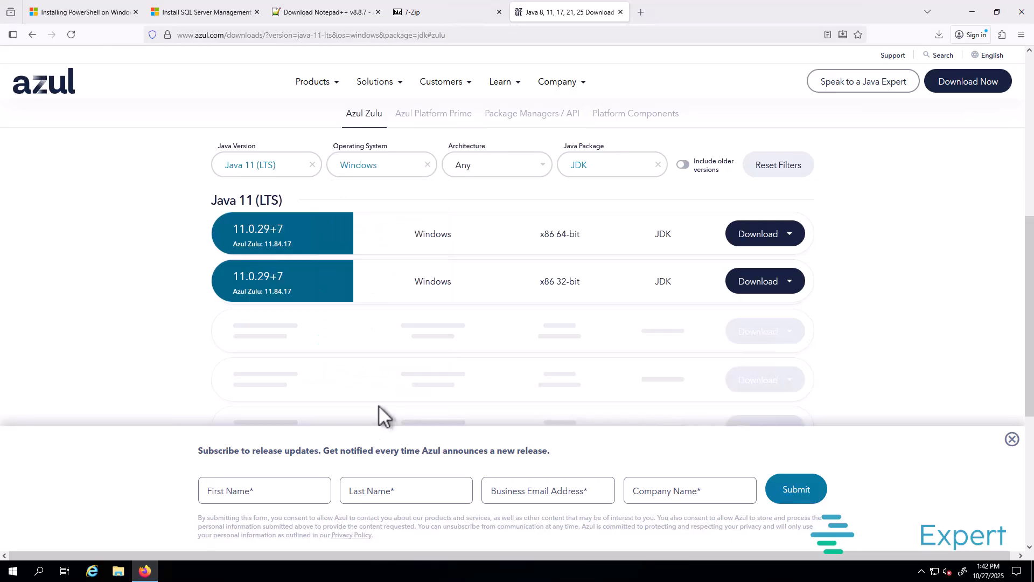
click(498, 178)
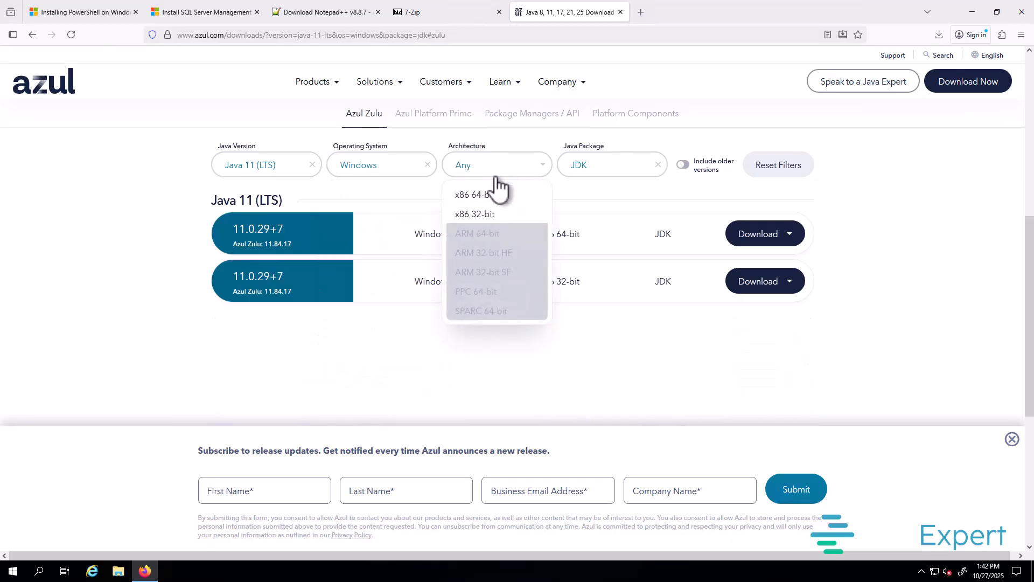
click(473, 195)
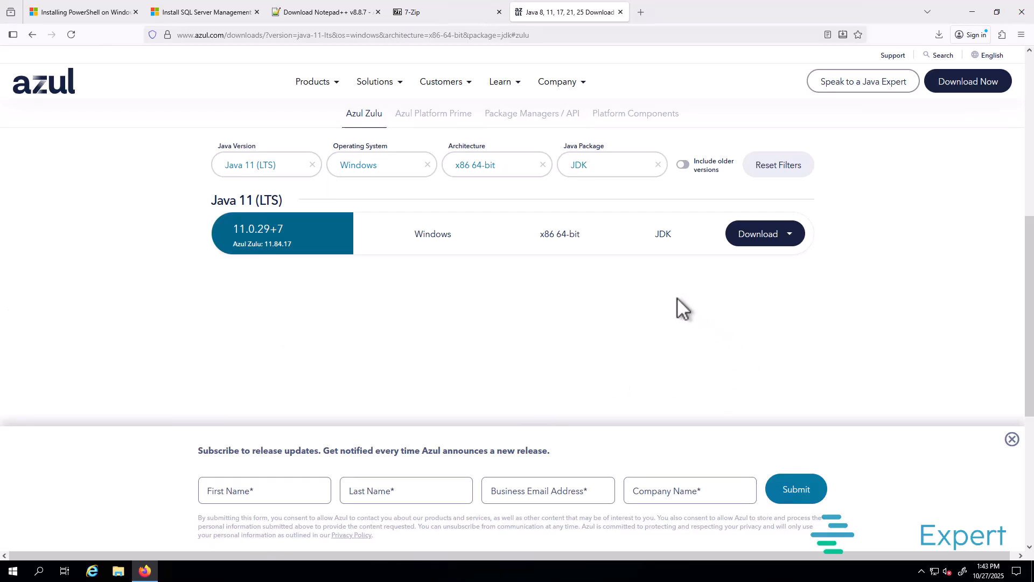
click(608, 163)
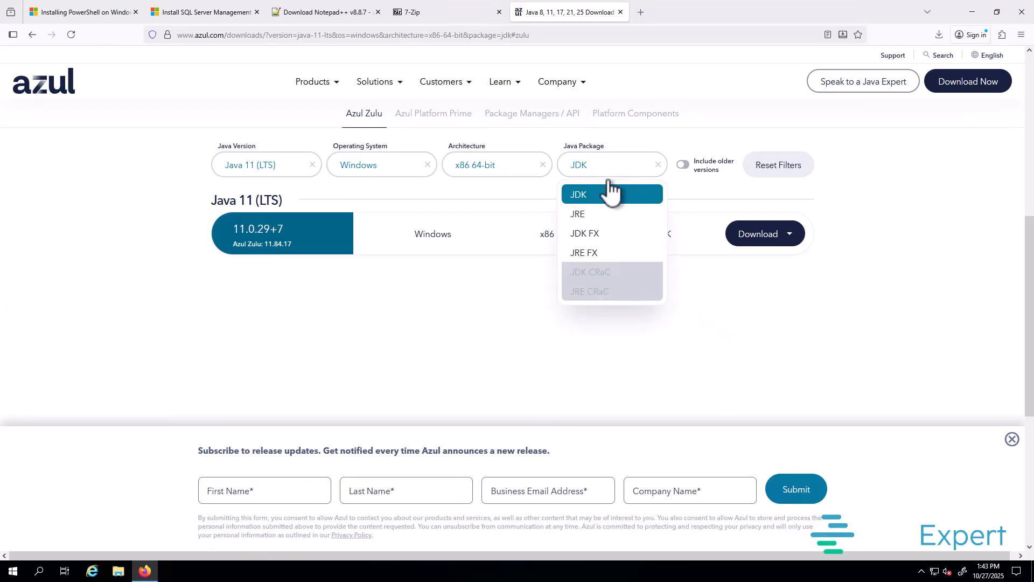
click(589, 215)
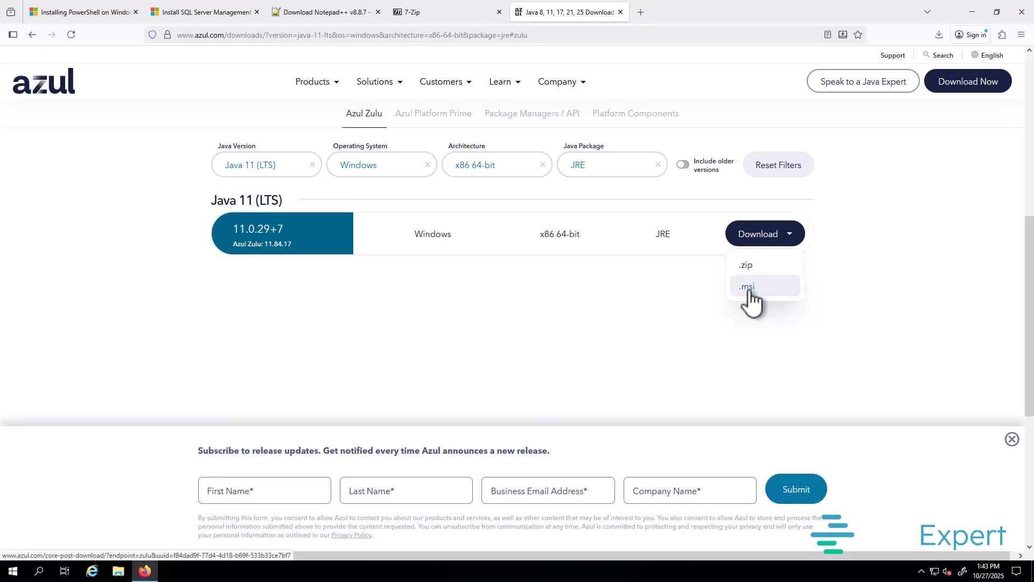
click(748, 291)
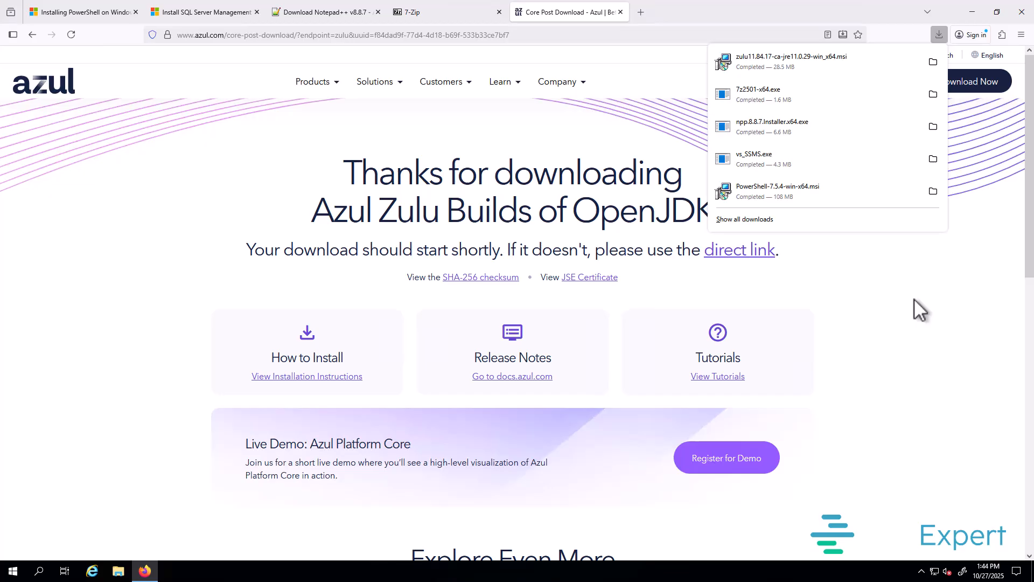
click(803, 185)
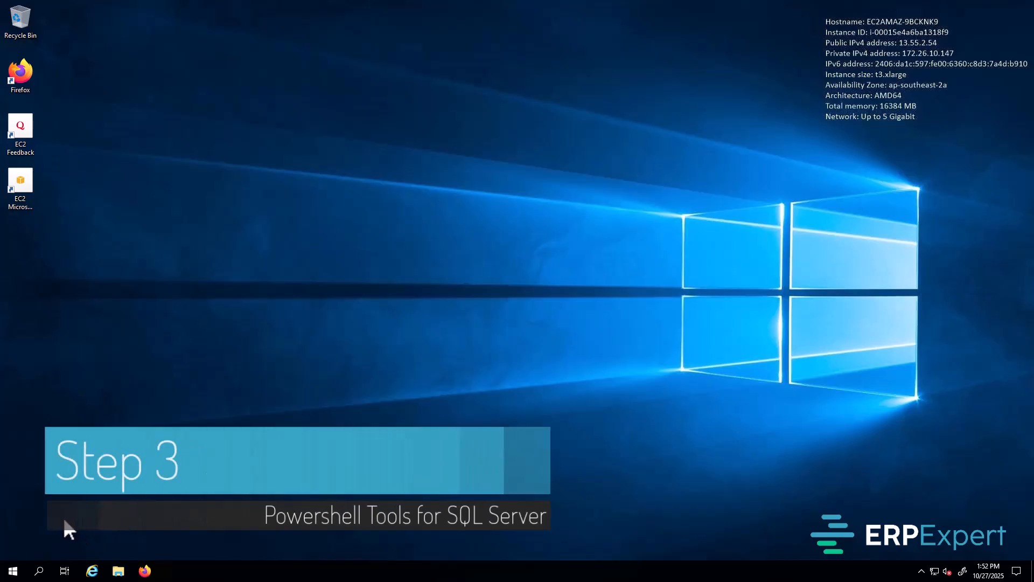
Step: Search Start for power and run PowerShell 7 (x64) as administrator, accepting the UAC prompt
click(12, 574)
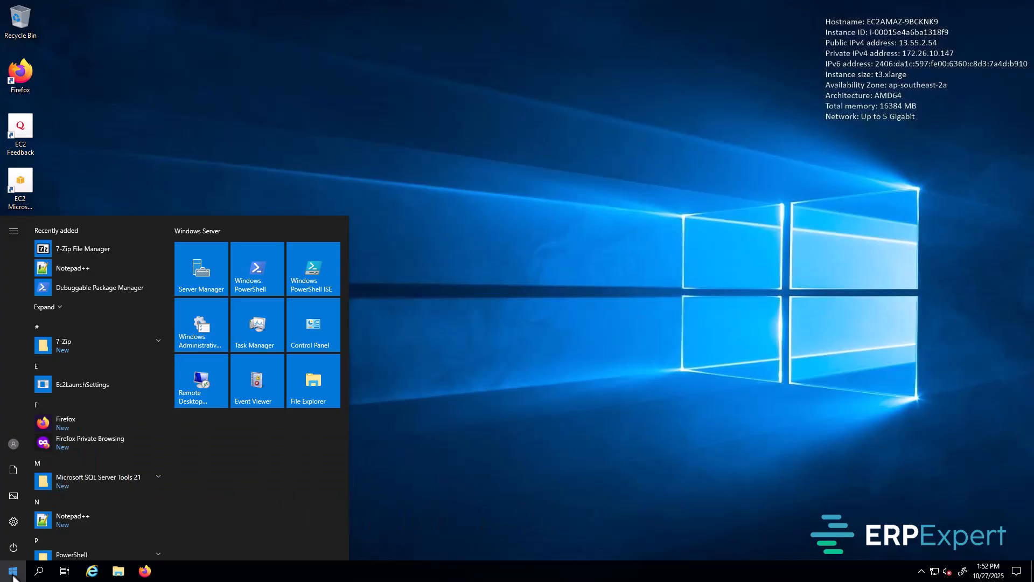
text(power)
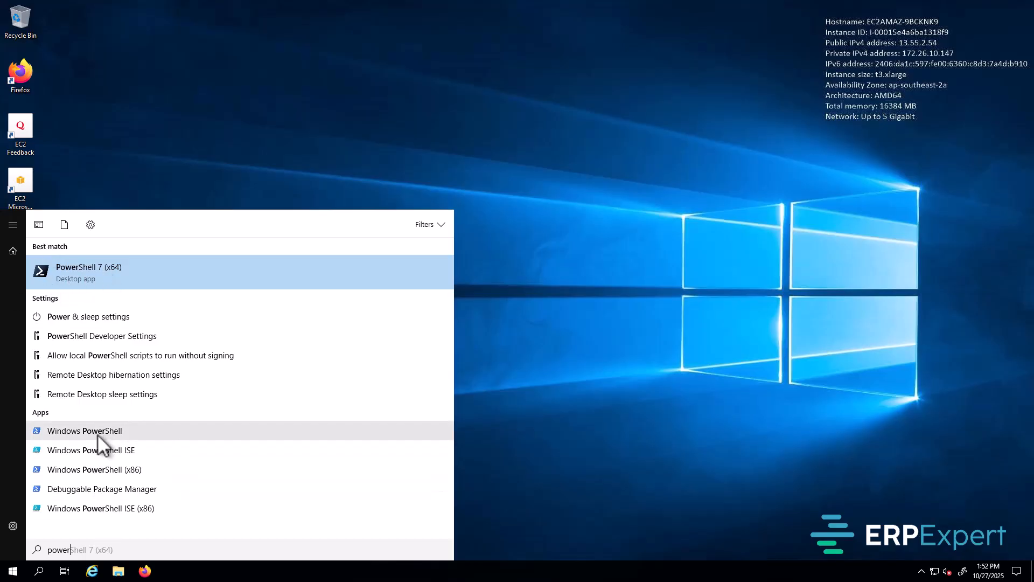
right_click(120, 274)
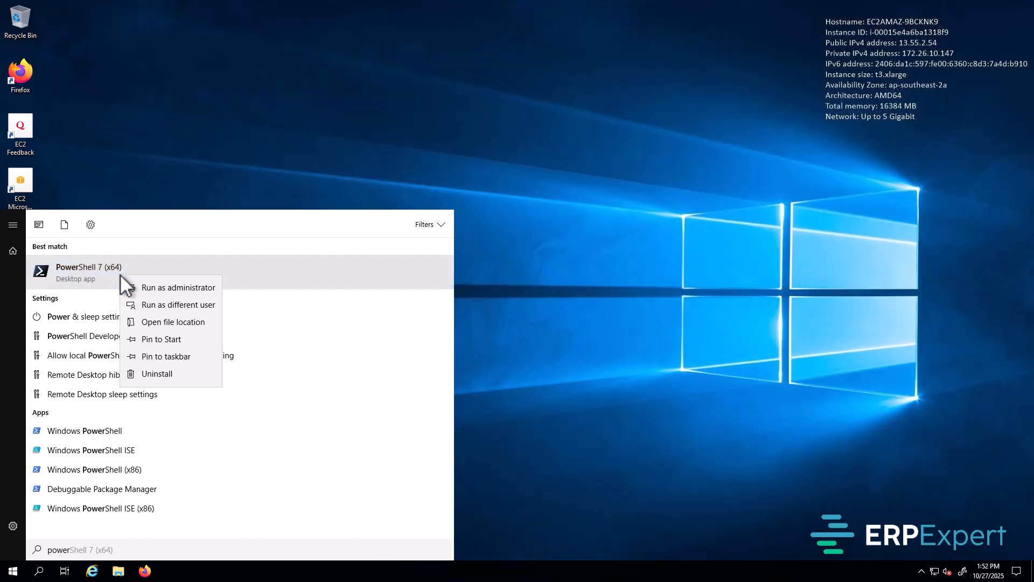
click(196, 290)
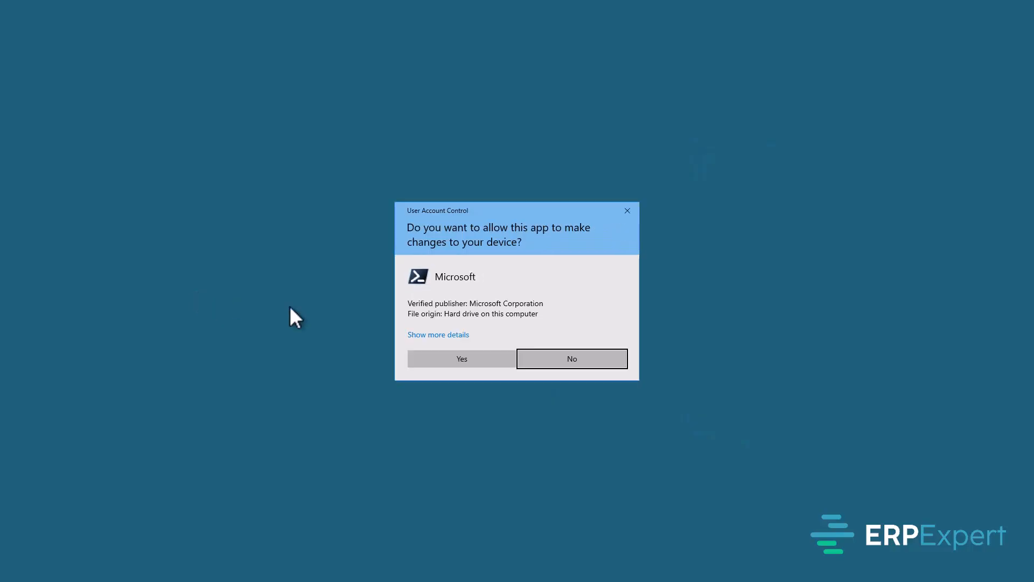
click(454, 358)
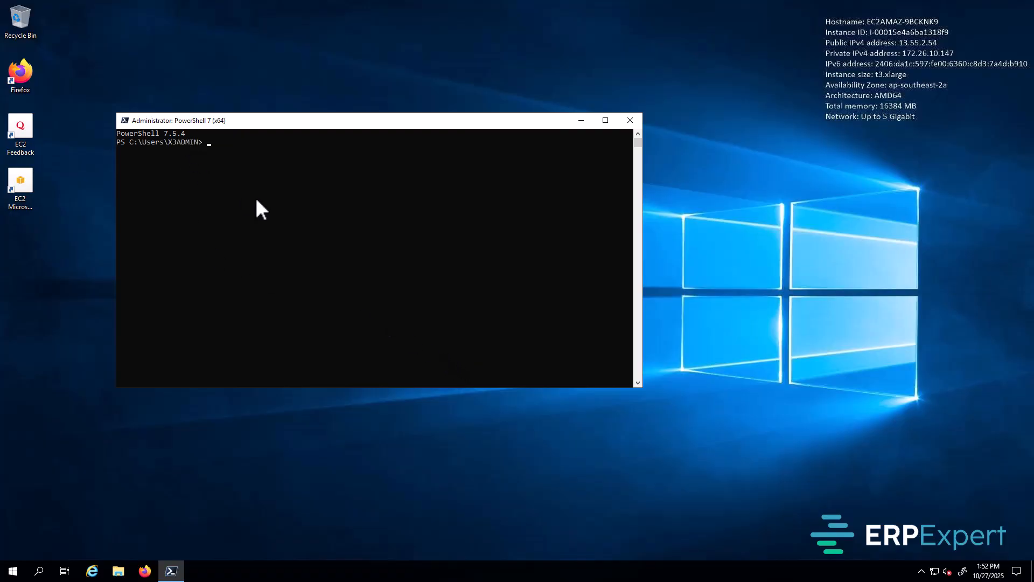
Step: Enter Install-Module -Name SqlServer -Scope AllUsers -Force, correcting the misspelled -Force flag
text(Install-Module -Name SqlServer -Scope)
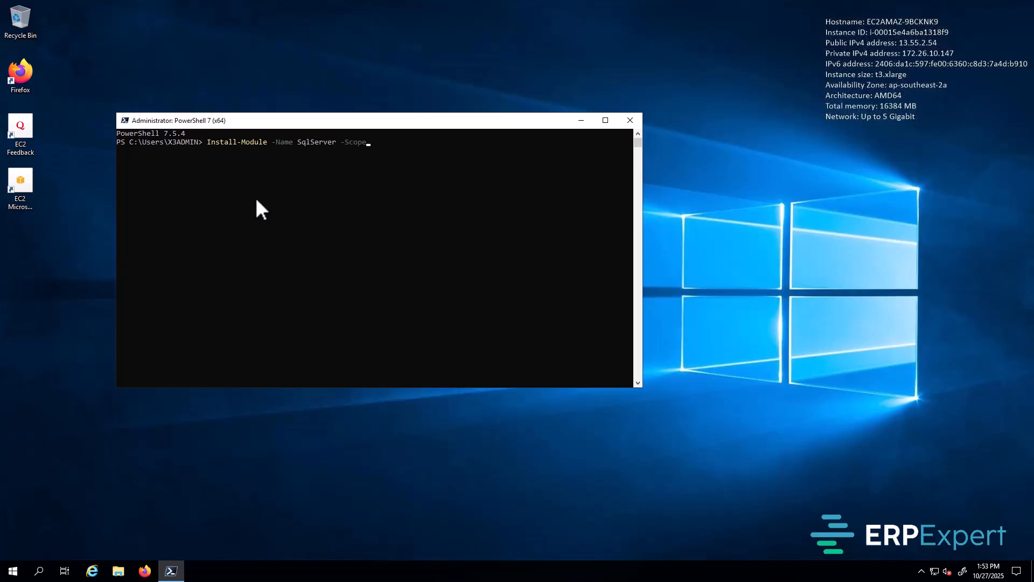
text( All)
text(Users)
text(-f)
text(roc)
key(BackSpace)
key(BackSpace)
key(BackSpace)
text(orce)
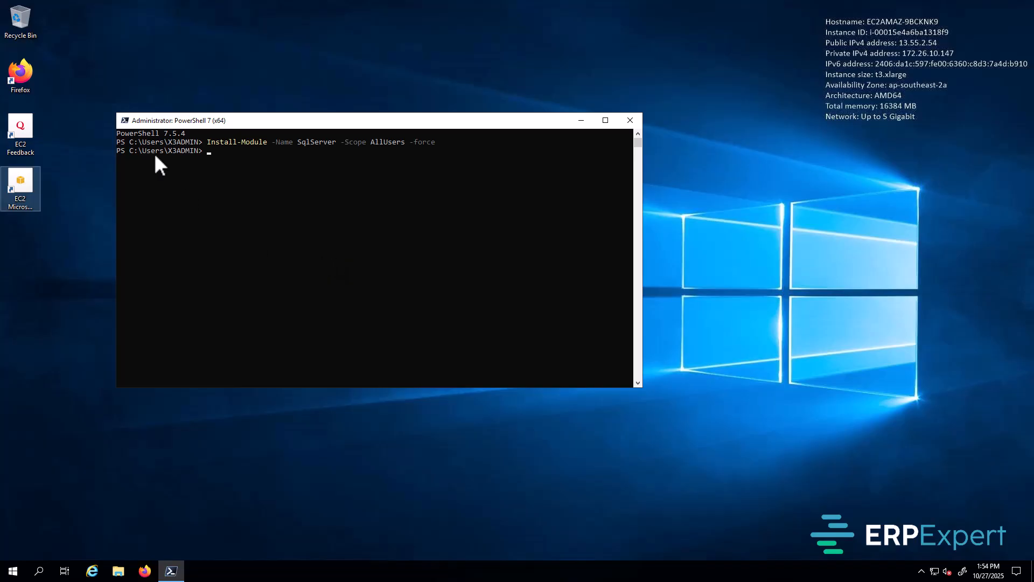
Step: Run Get-InstalledModule -Name SqlServer to confirm version 22.4.5.1, then close PowerShell
text(Get)
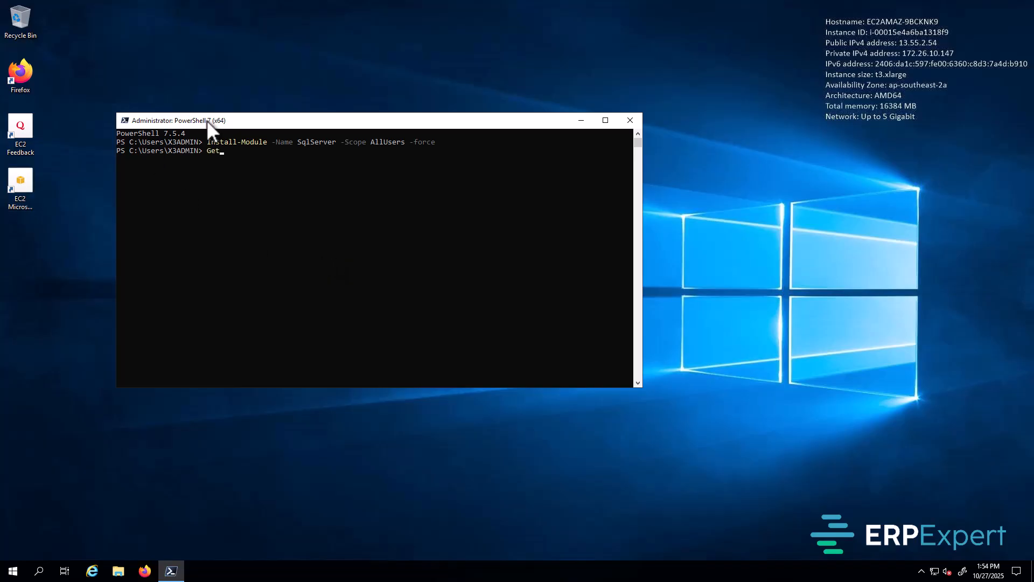
text(-InstalledModule -Name SqlServer)
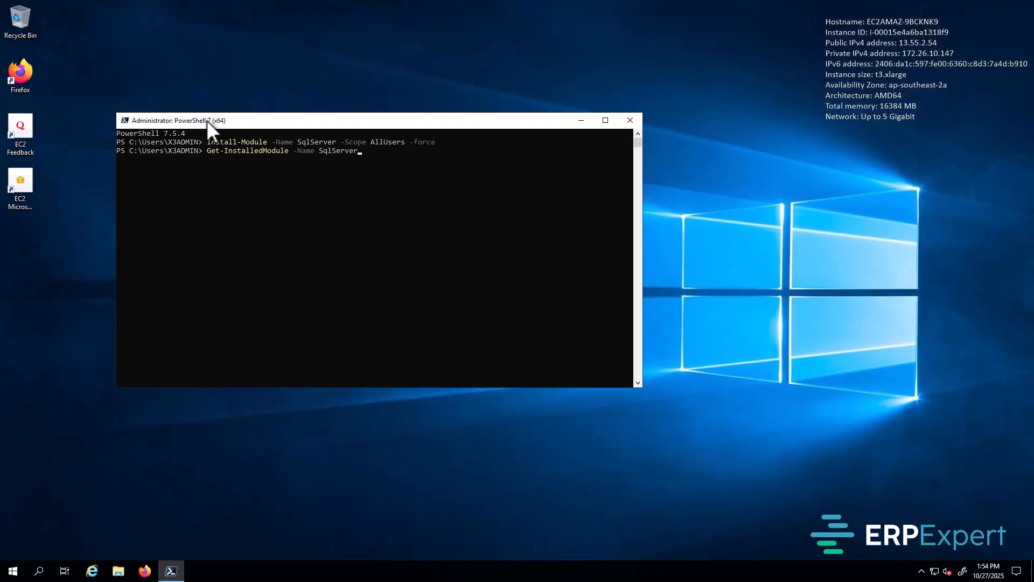
key(Return)
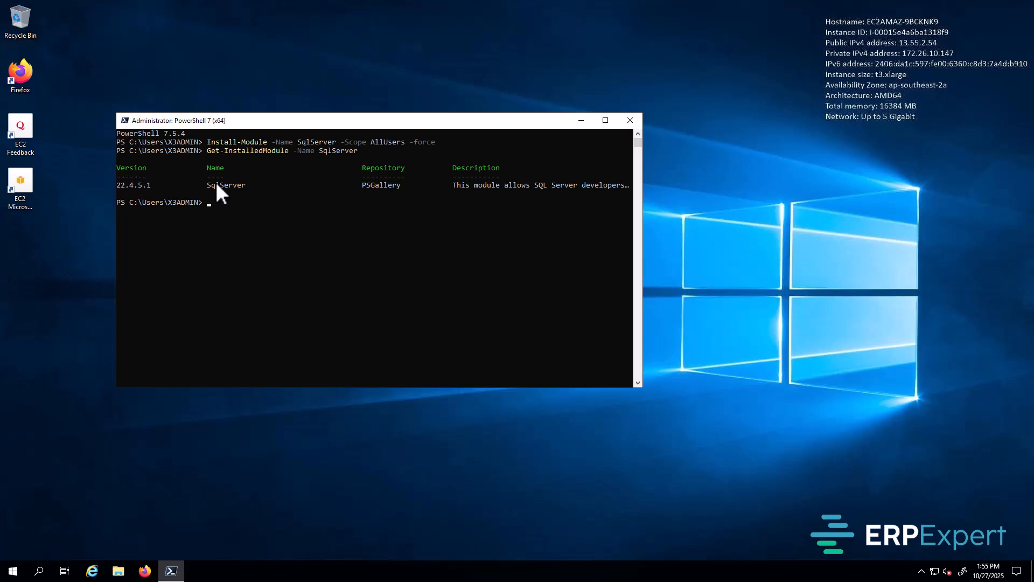
click(635, 124)
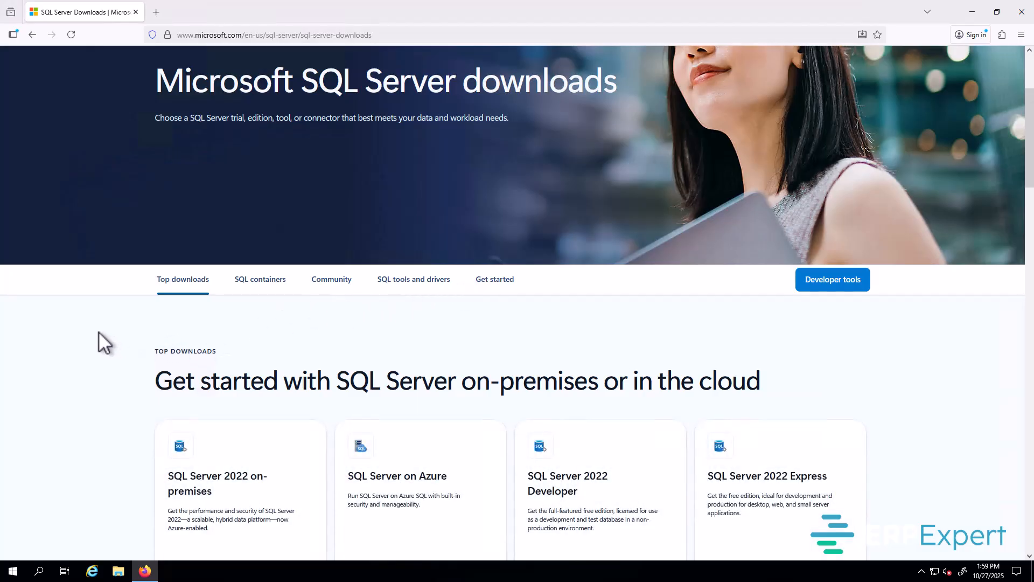
Step: Download SQL2022-SSEI-Dev.exe from the SQL Server 2022 Developer card
scroll(97, 331, down, 2)
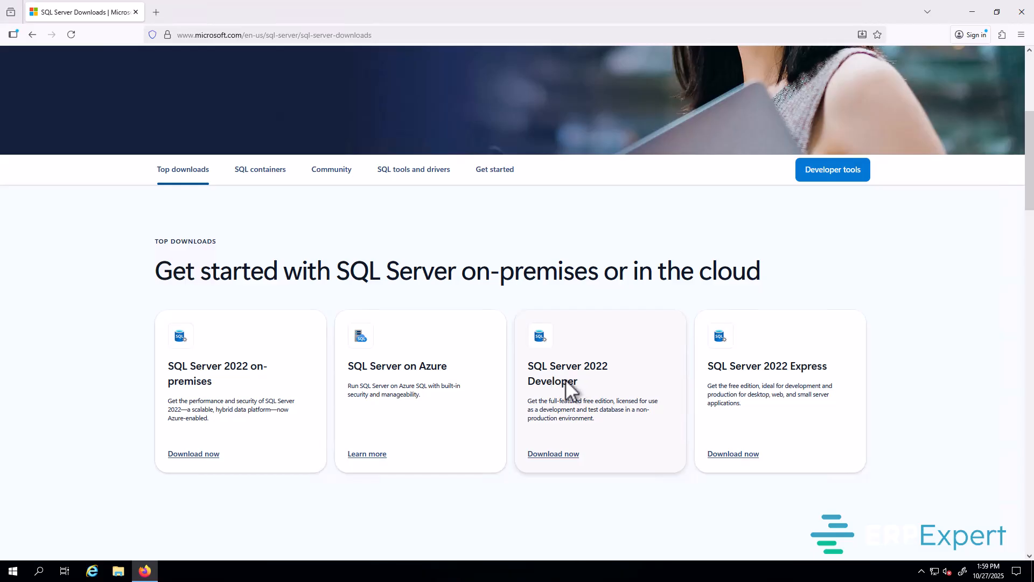
click(561, 456)
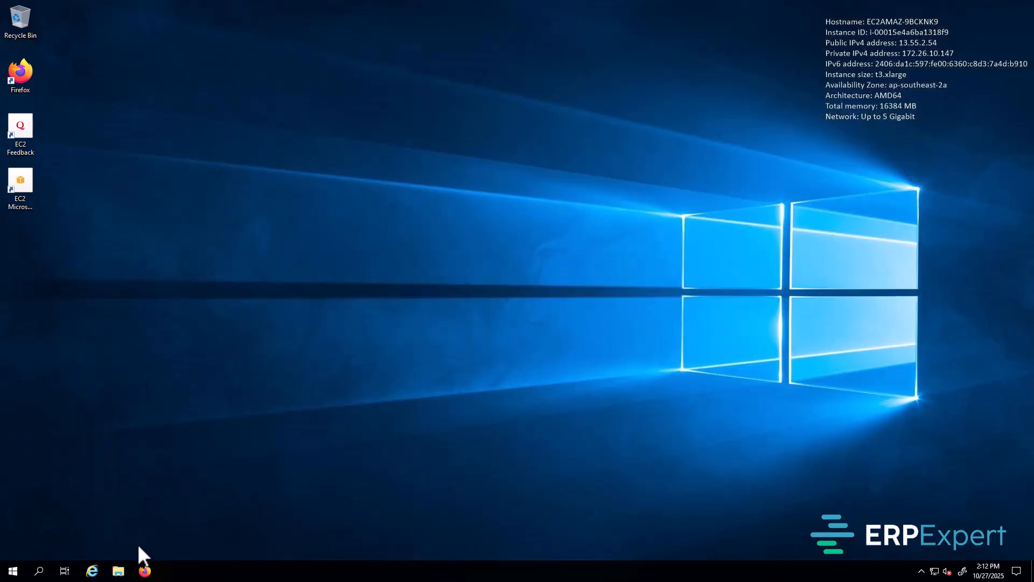
Step: Mount the x3-12.0.37 image from Downloads past the security warning and open its X3Installs folder
click(118, 570)
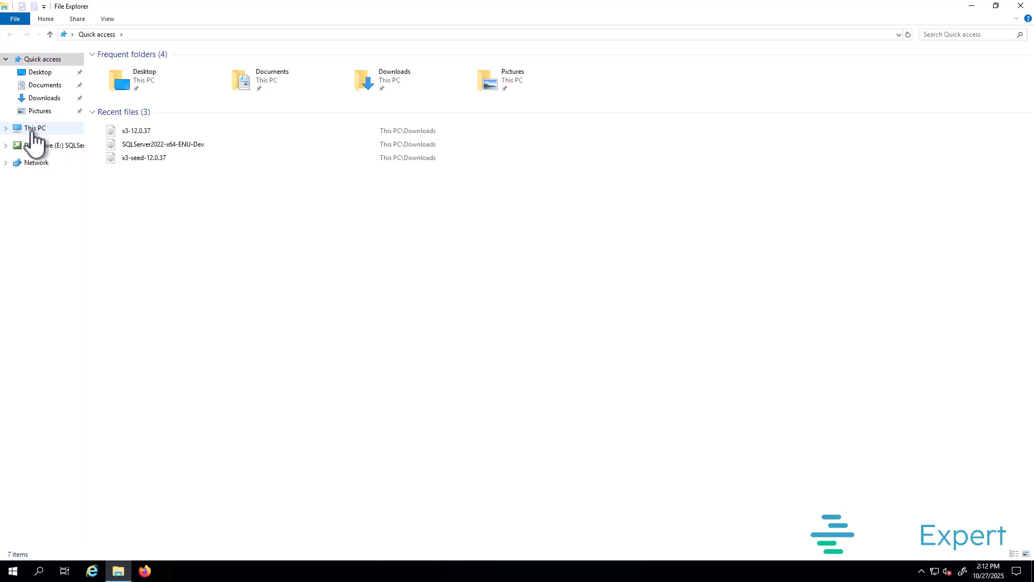
click(152, 133)
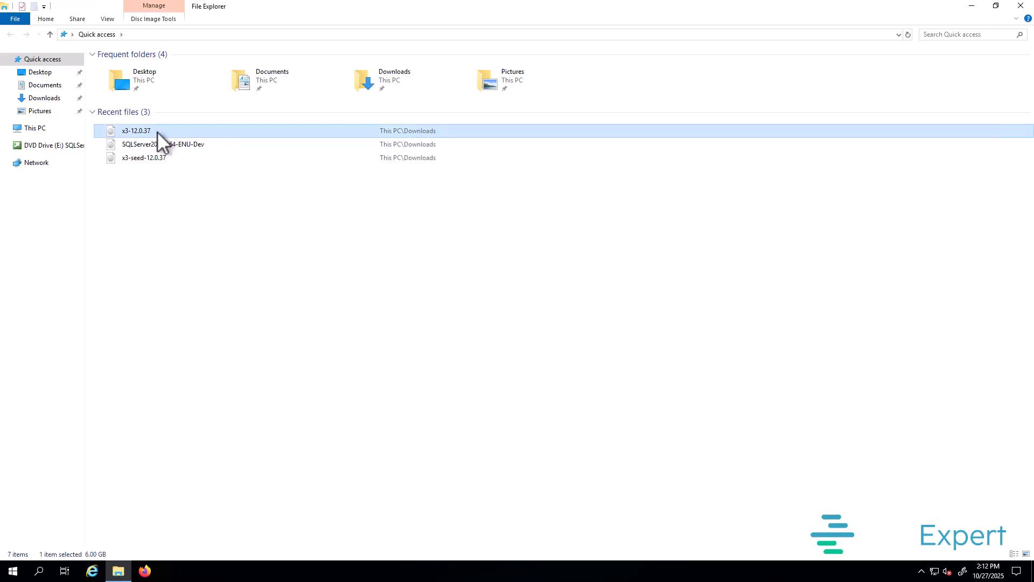
click(155, 157)
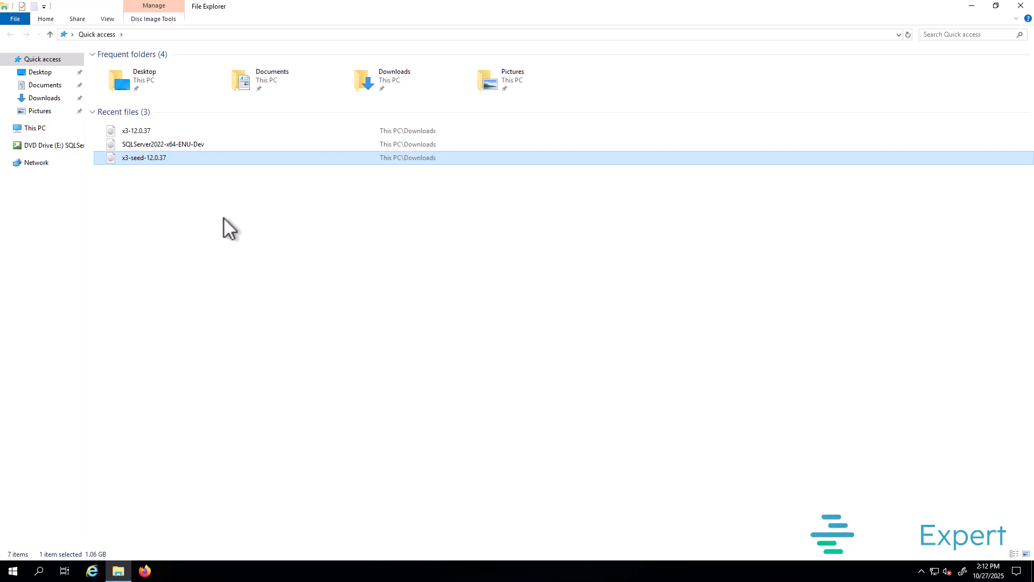
click(141, 131)
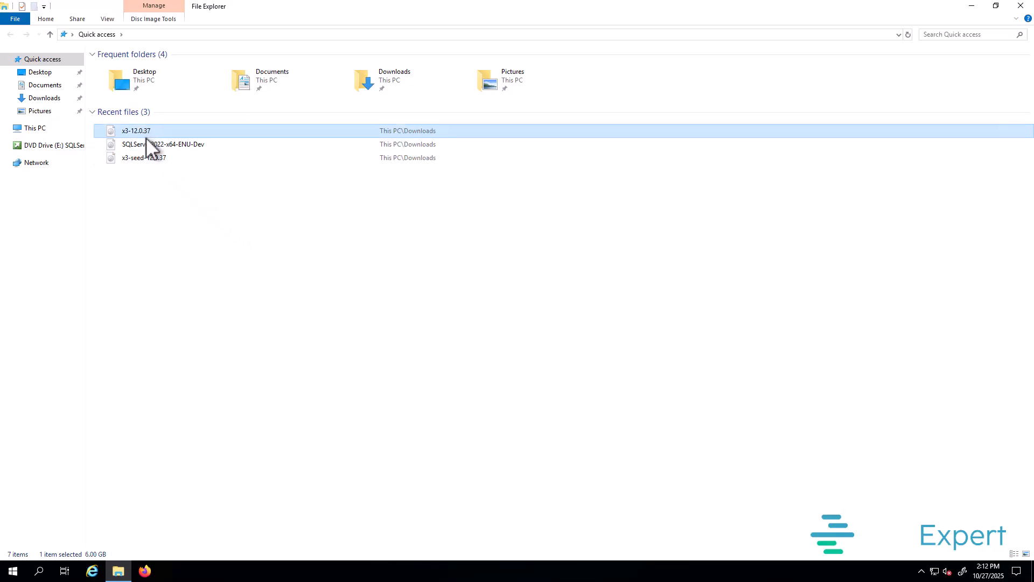
click(45, 99)
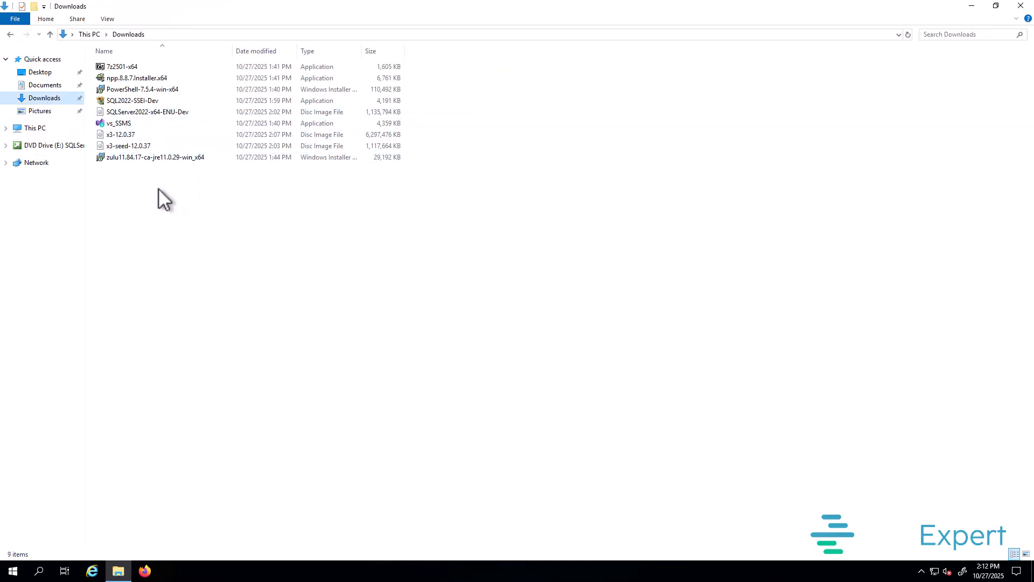
click(135, 134)
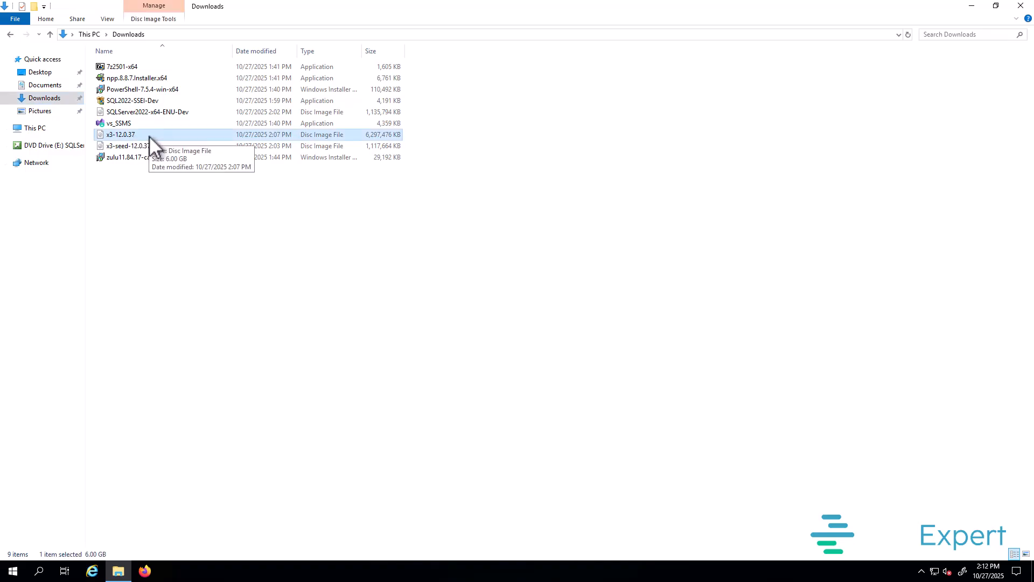
double_click(153, 135)
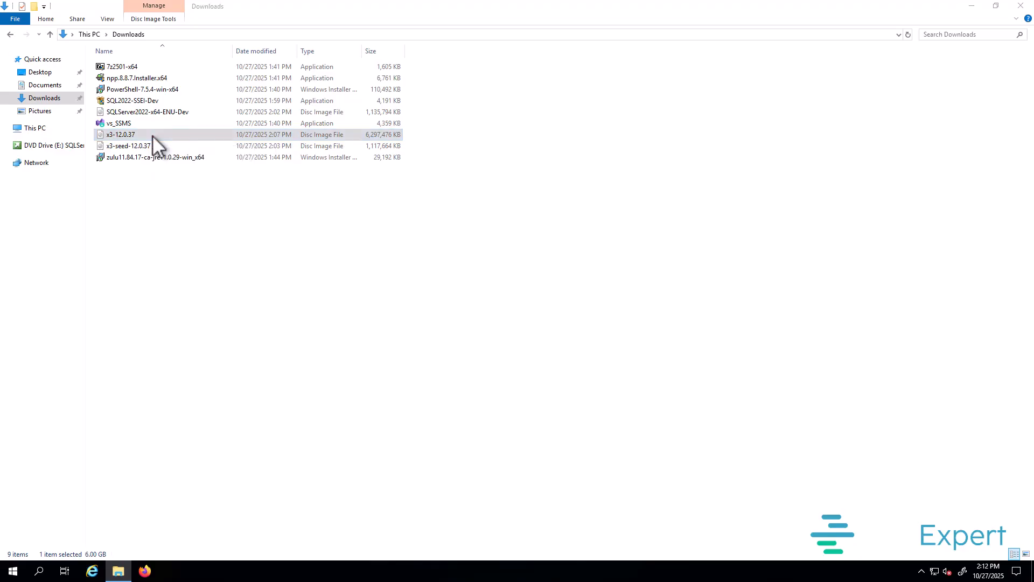
click(560, 301)
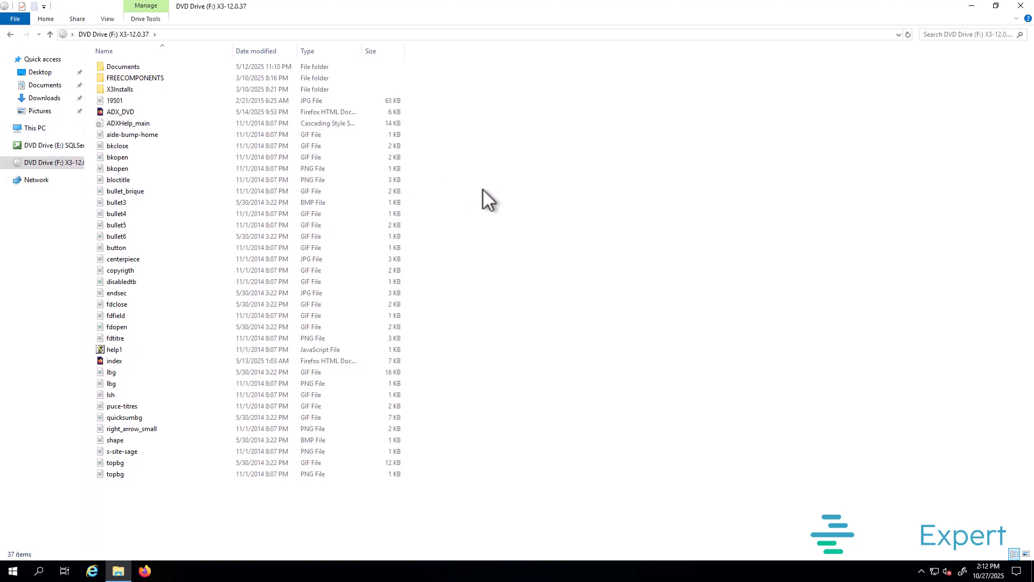
double_click(133, 91)
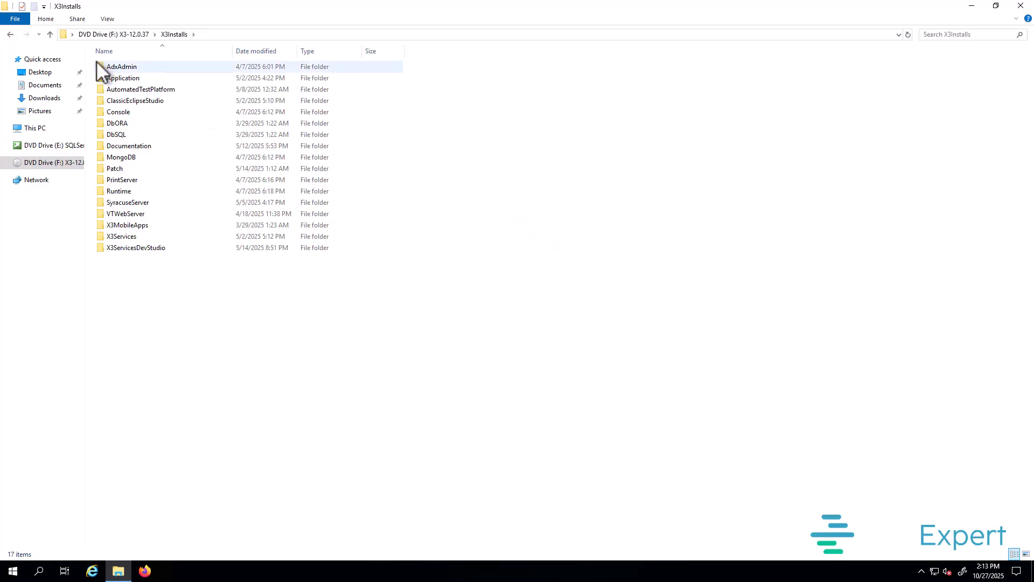
Step: Launch the adxadmin-96.3.114 installer from the AdxAdmin folder in English, past the welcome page
double_click(143, 66)
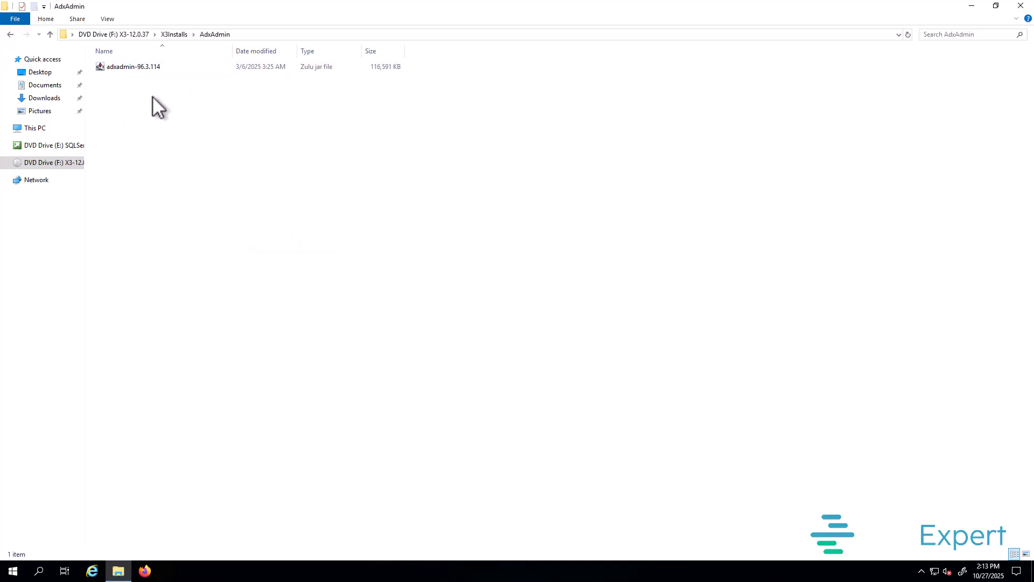
double_click(127, 65)
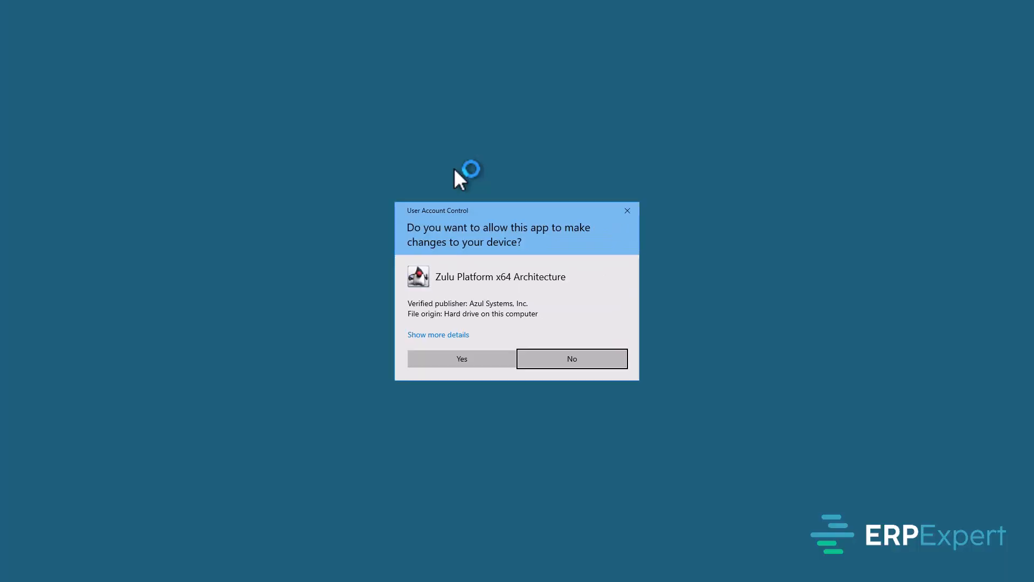
click(482, 357)
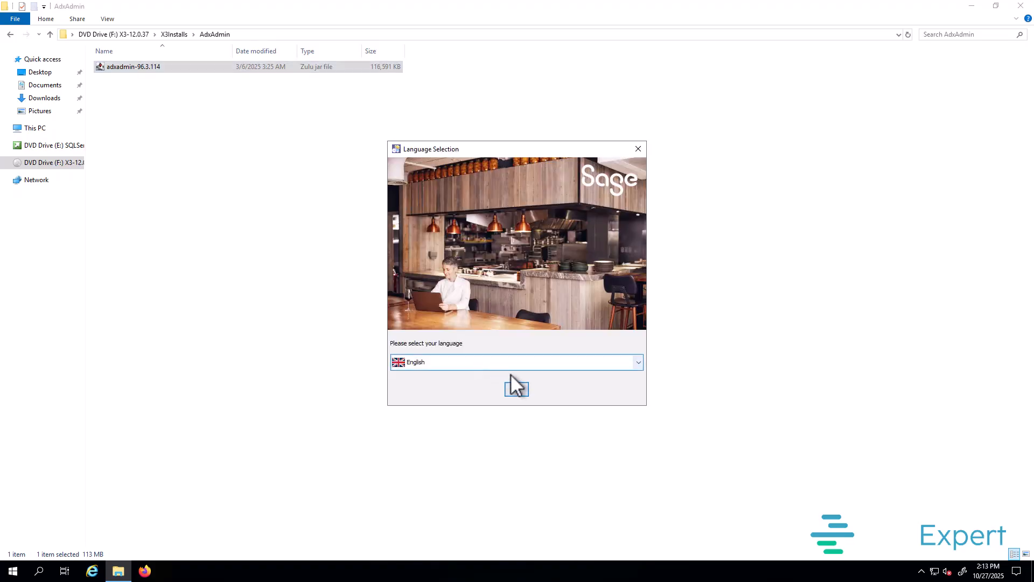
click(516, 389)
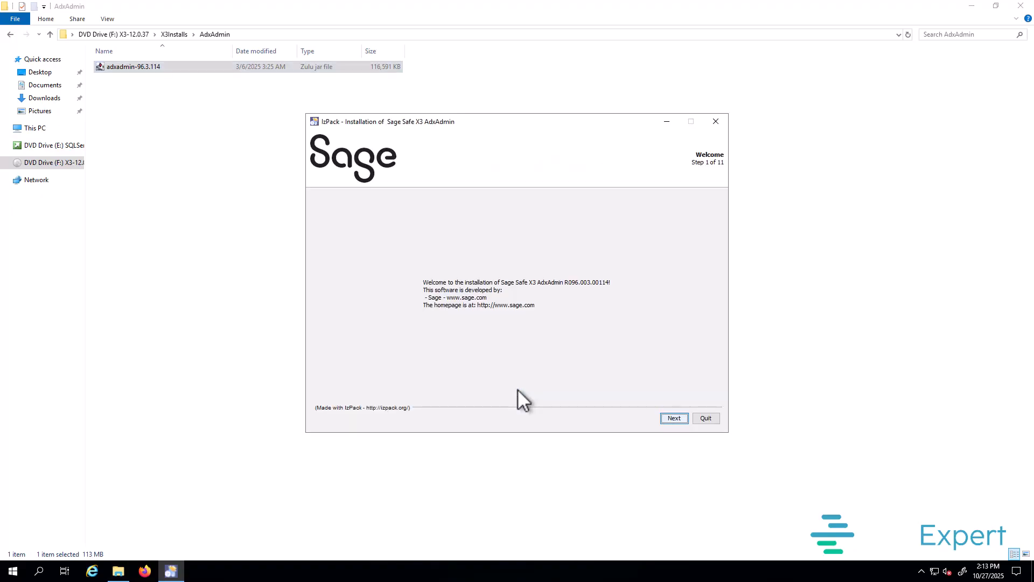
click(673, 419)
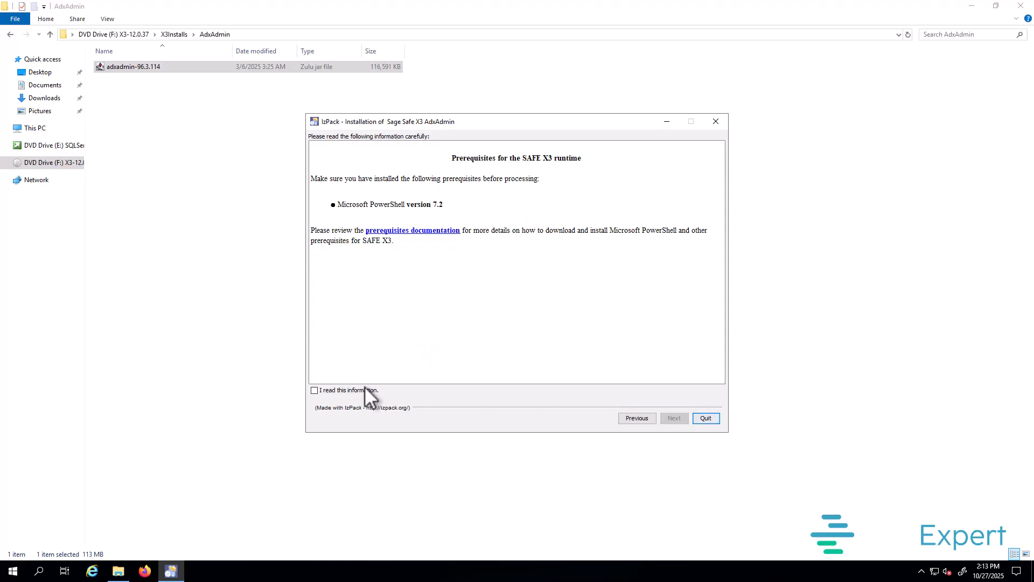
Step: Acknowledge the PowerShell prerequisites, accept the licence, and change the path to D:\Sage\ADXADMIN
click(336, 392)
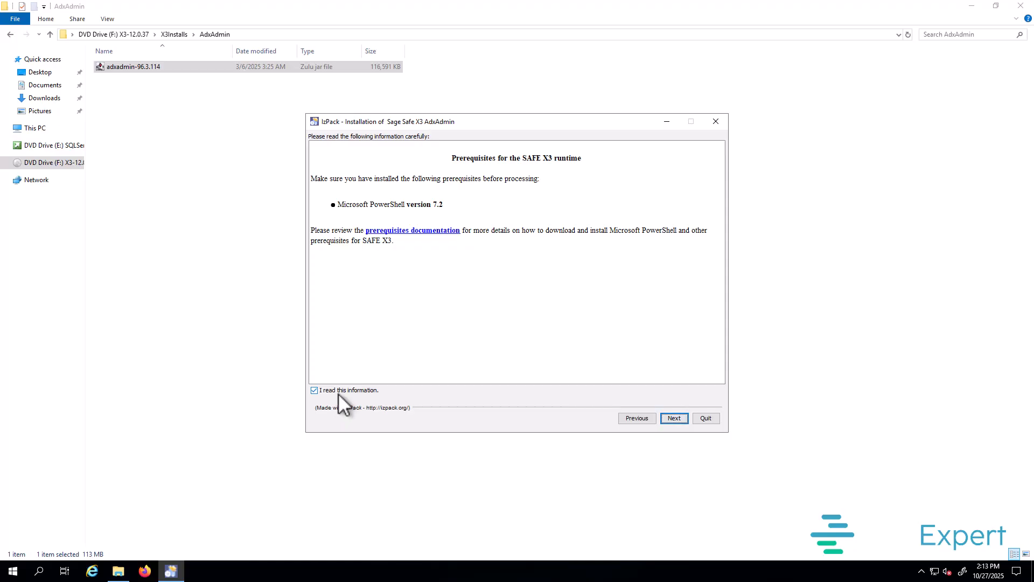
click(674, 418)
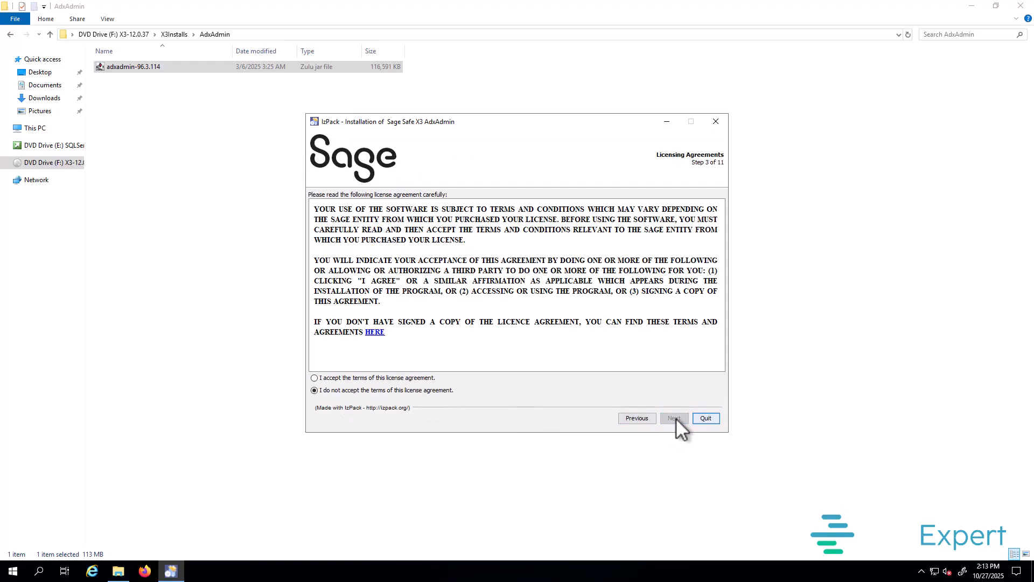
click(332, 378)
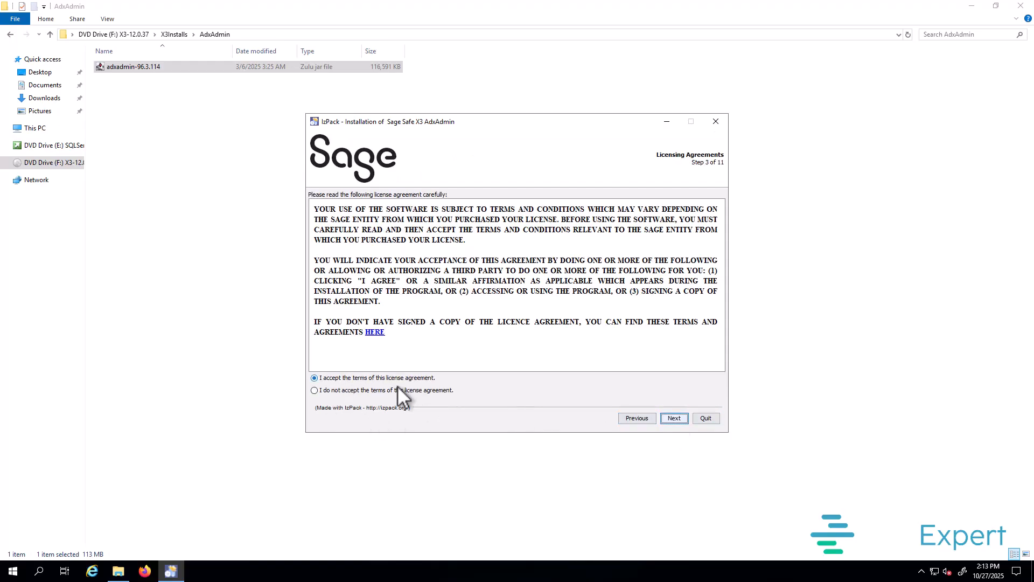
click(674, 418)
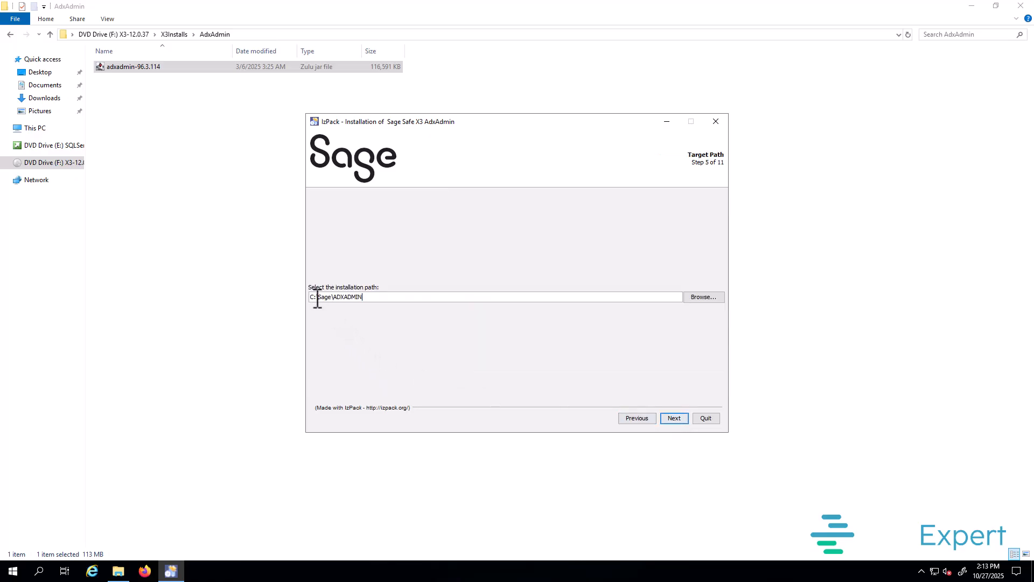
drag(317, 298, 305, 300)
text(D)
Step: Create D:\Sage\ADXADMIN, keep port 1895 and required packs, install, and close AdxAdmin setup
click(678, 419)
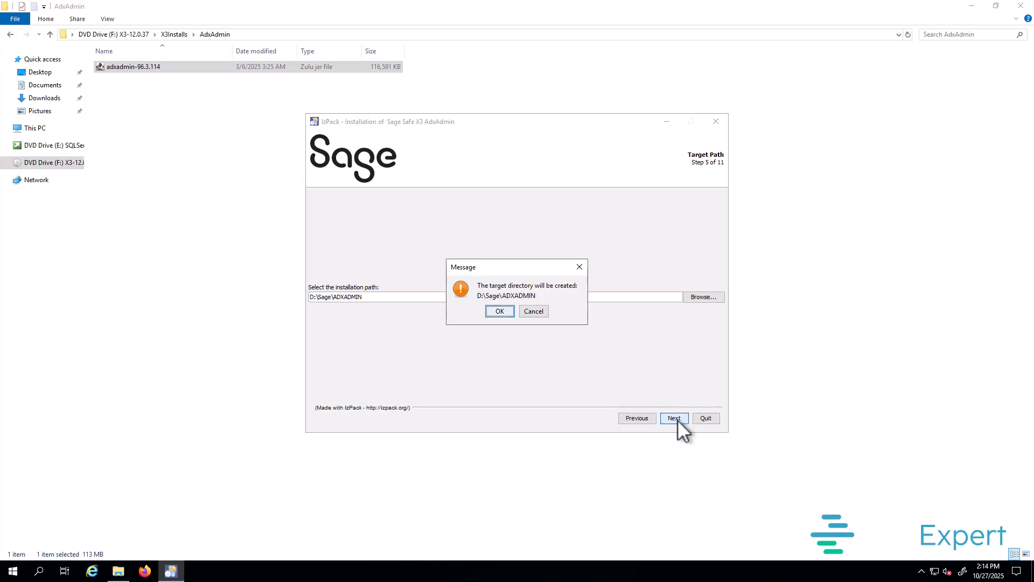
click(502, 311)
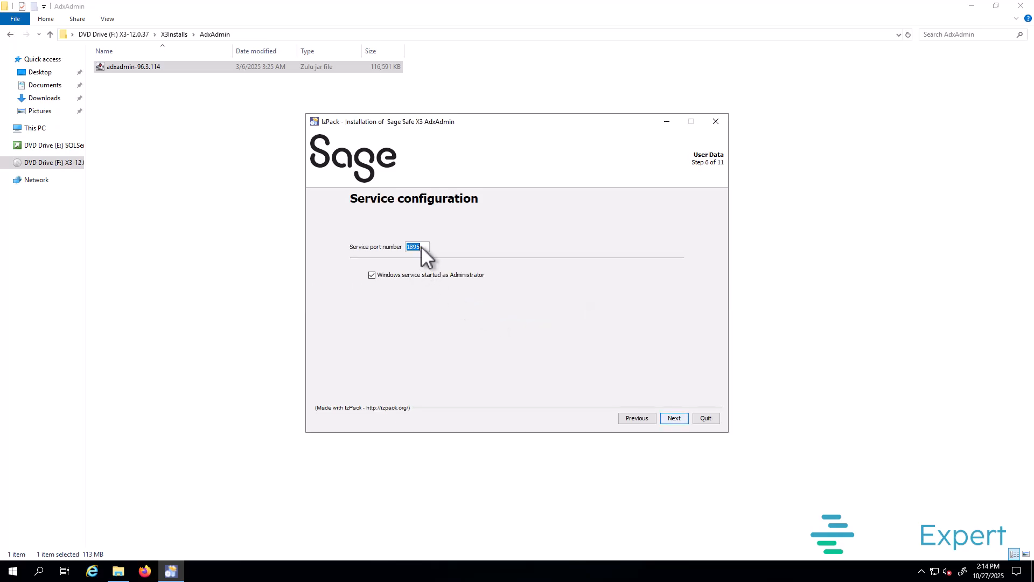
click(673, 418)
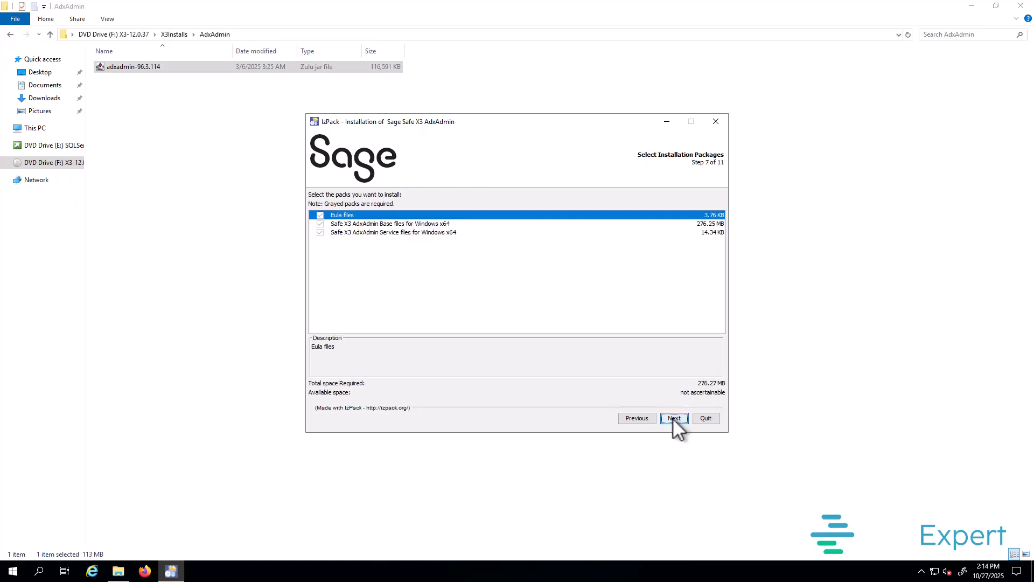
click(674, 418)
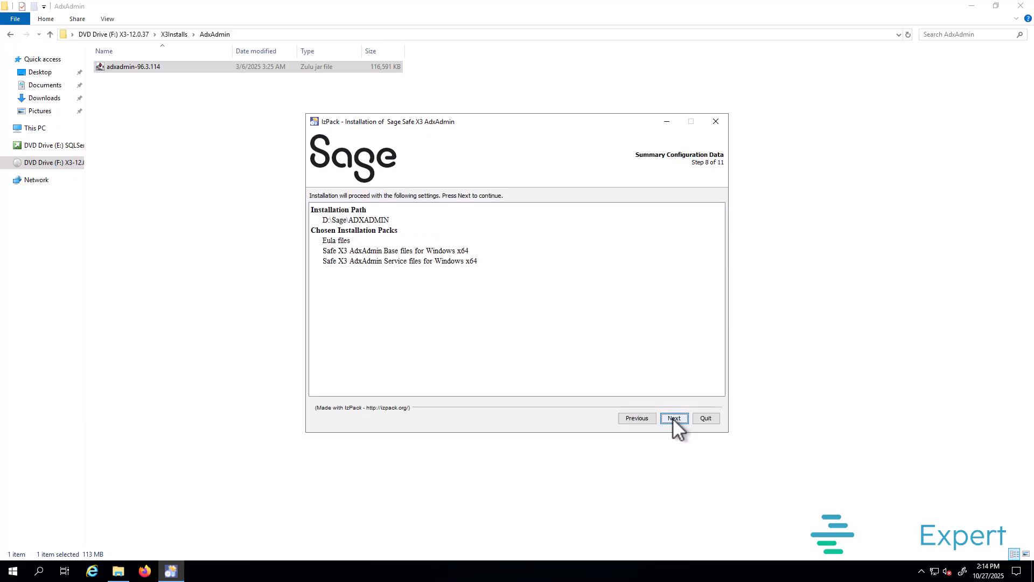
click(674, 418)
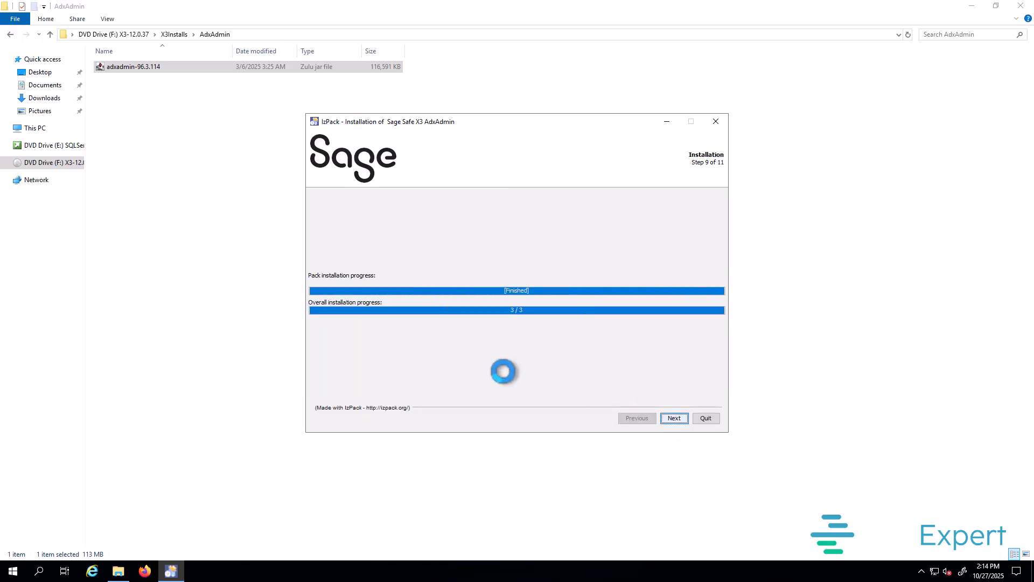
click(677, 420)
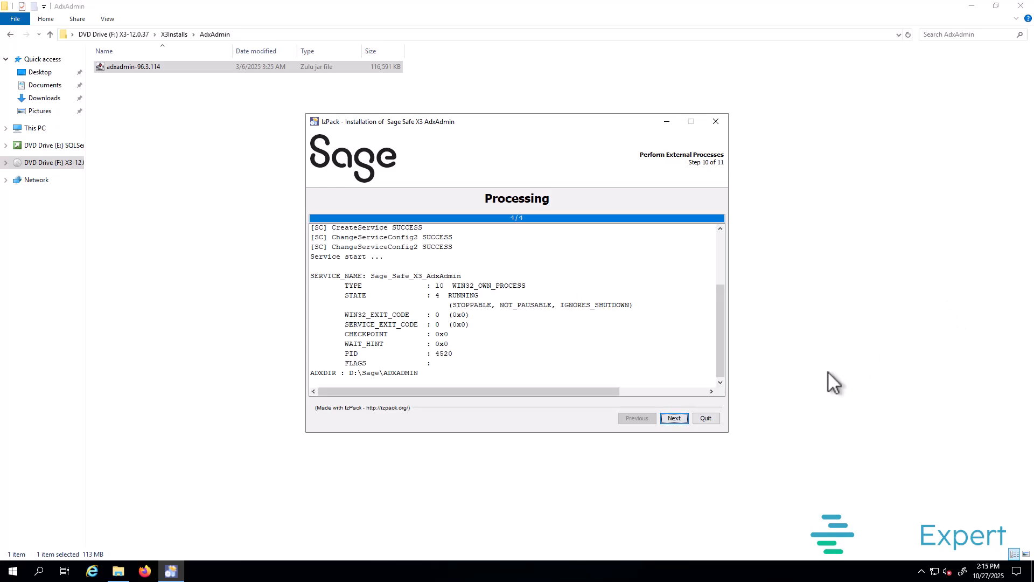
click(675, 419)
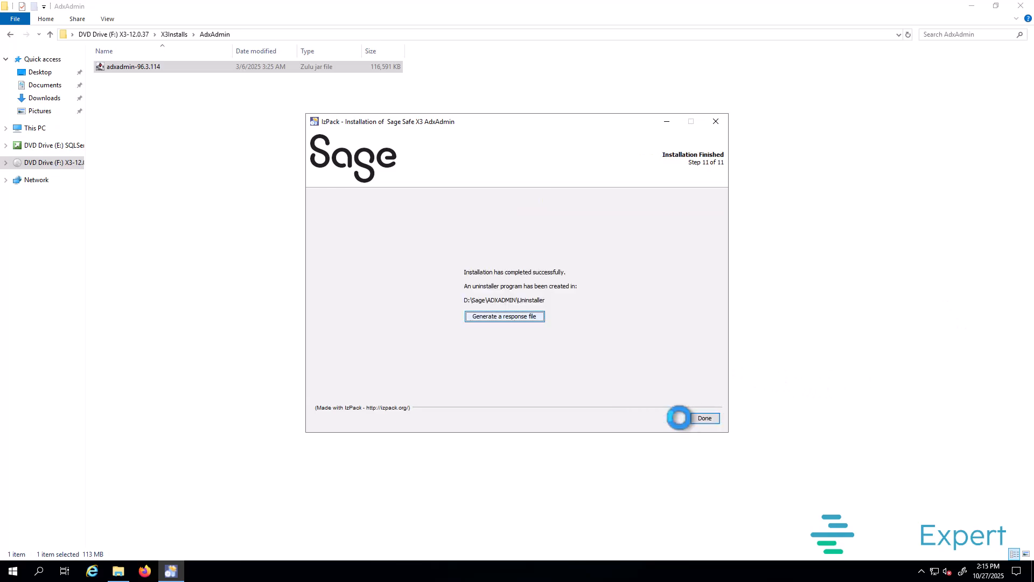
click(704, 420)
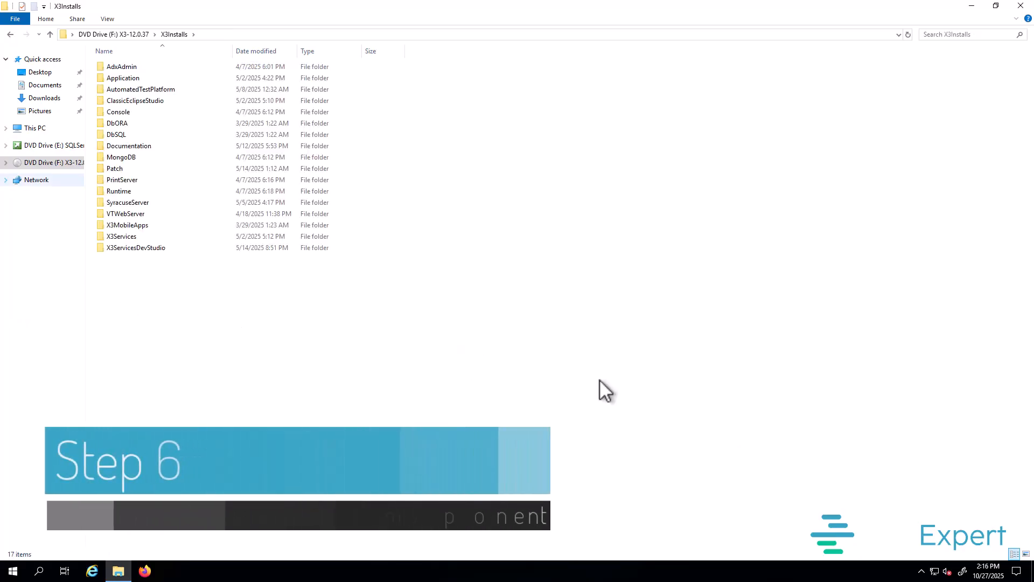
Step: Launch the x3-application-12.0.37 installer from the Application folder in English
double_click(125, 78)
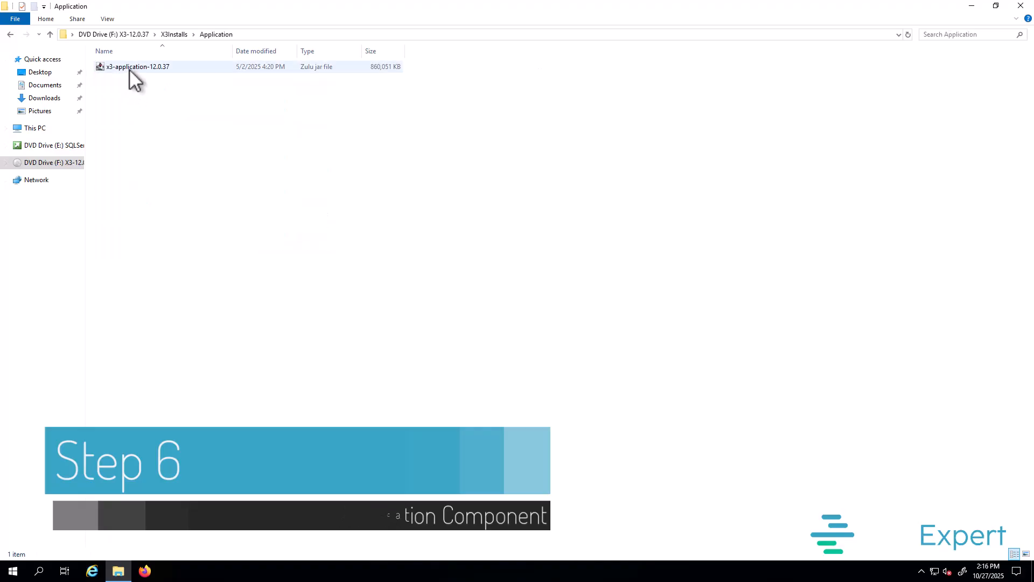
double_click(130, 69)
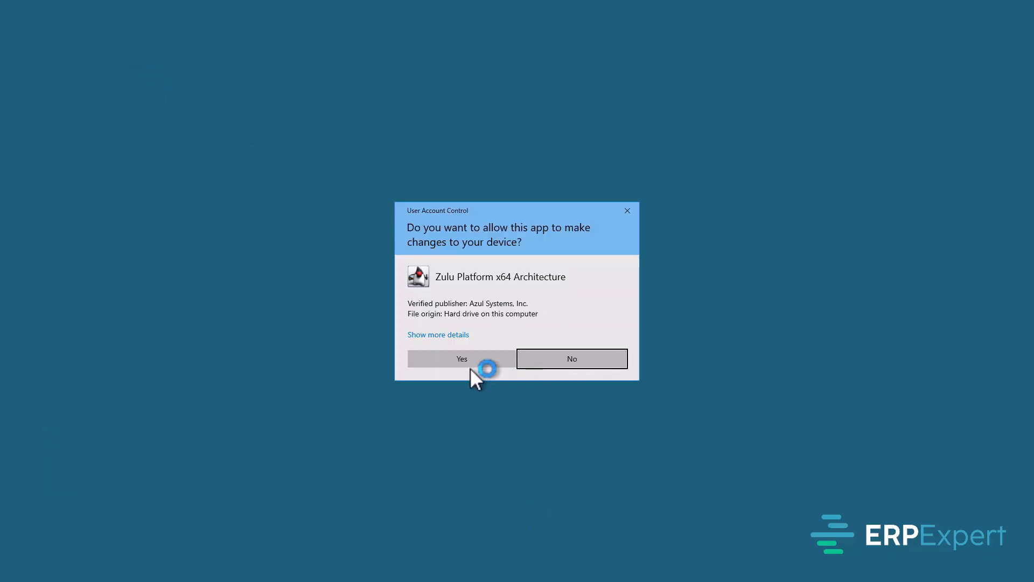
click(469, 364)
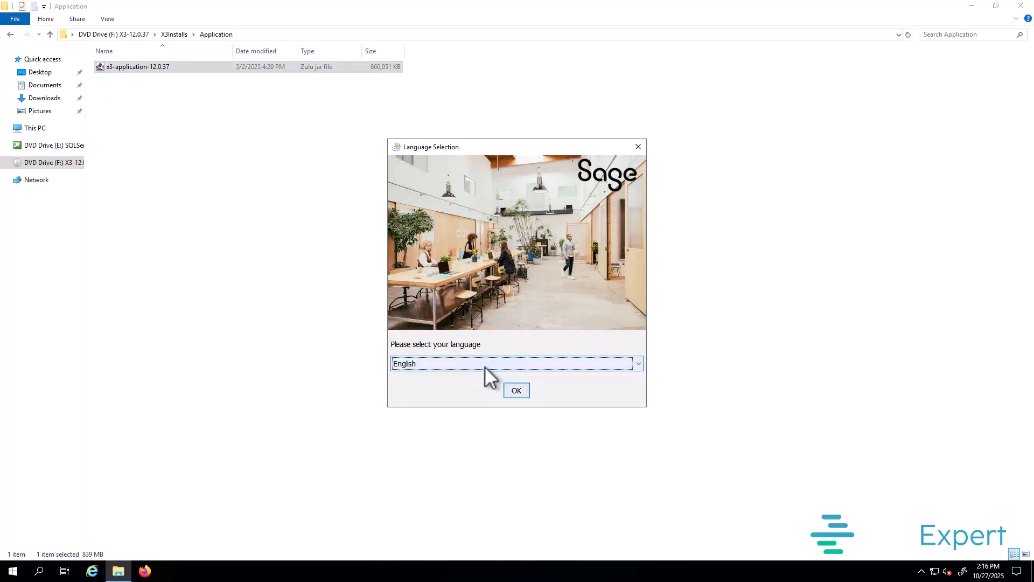
click(517, 390)
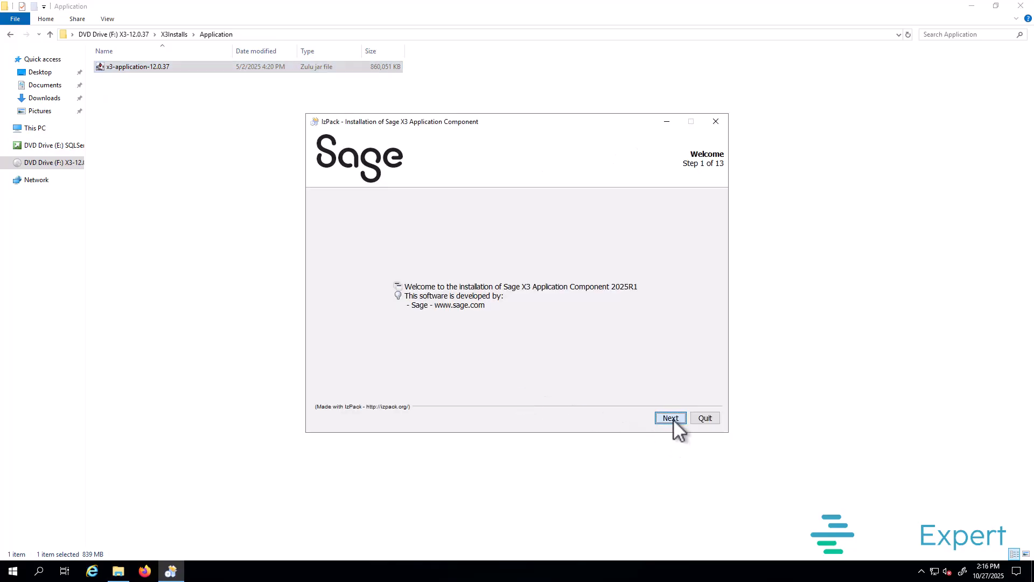
click(670, 418)
Step: Accept the licence and choose a new standard local NTFS installation named SAGEX3
click(388, 380)
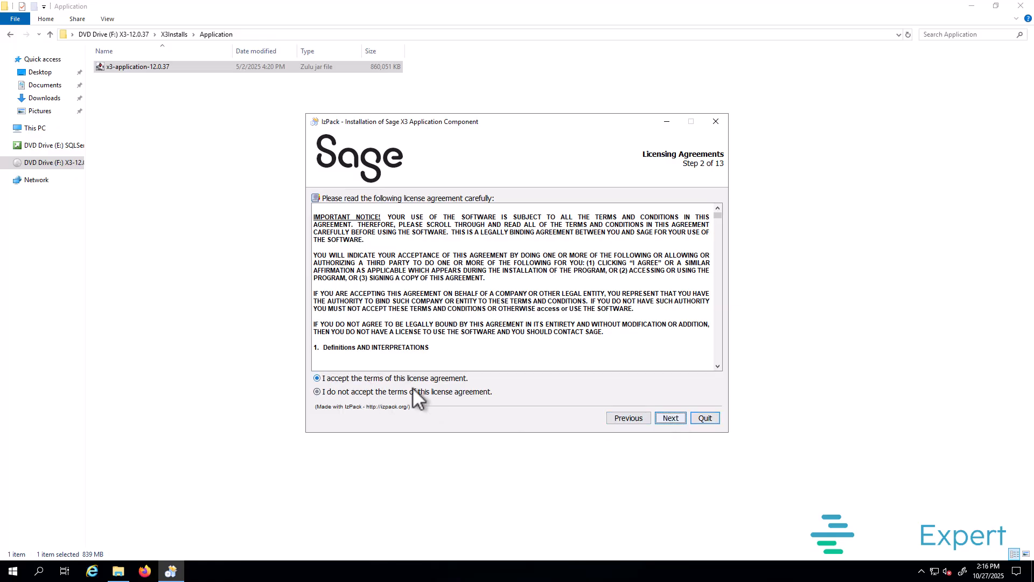
click(676, 421)
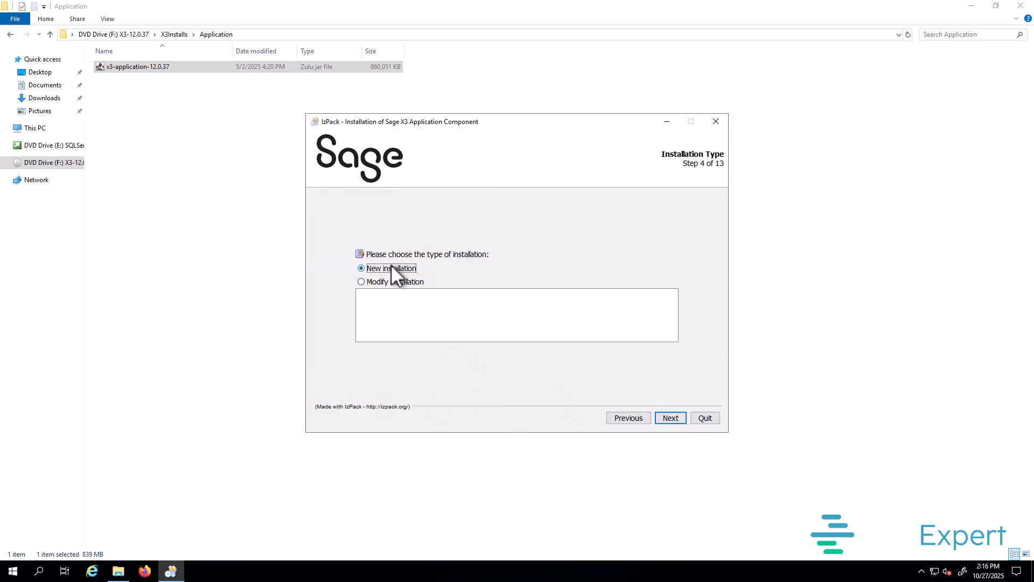
click(674, 414)
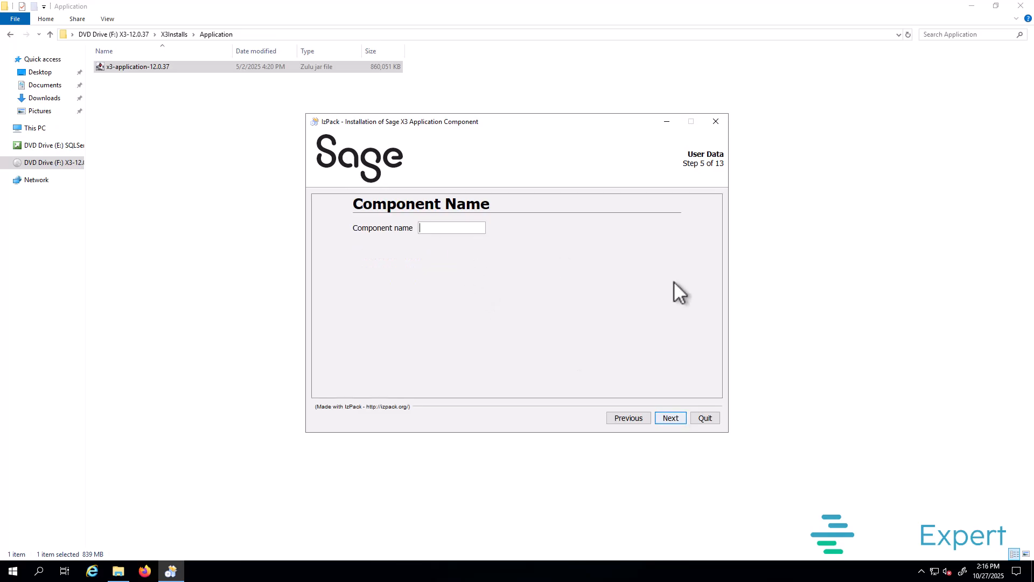
text(SAGEX3)
click(671, 418)
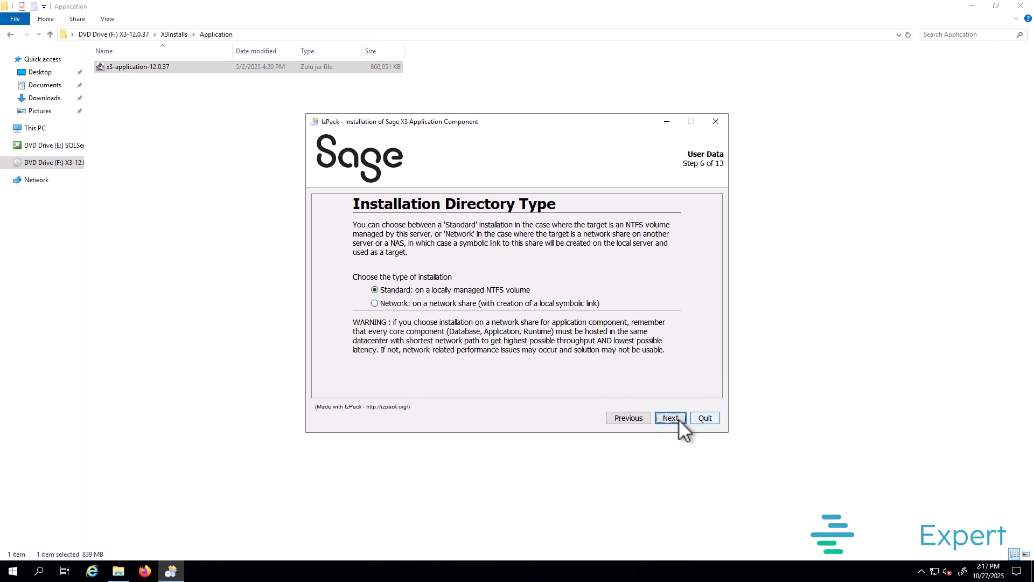
click(672, 418)
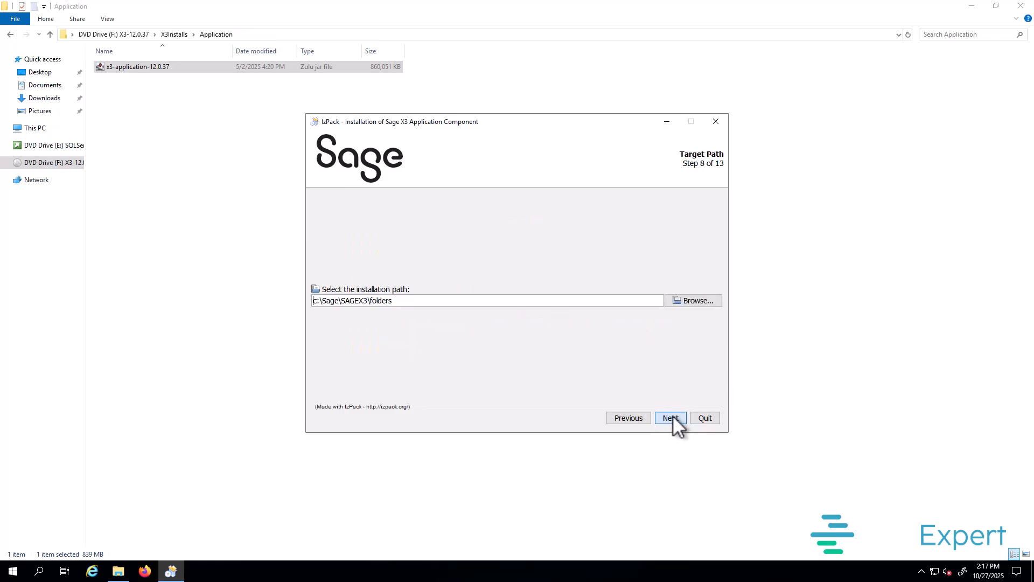
Step: Set the path to D:\Sage\SAGEX3\folders, create it, and accept the Sage X3 Application pack
triple_click(316, 302)
drag(315, 301, 318, 302)
text(D)
click(670, 418)
click(489, 315)
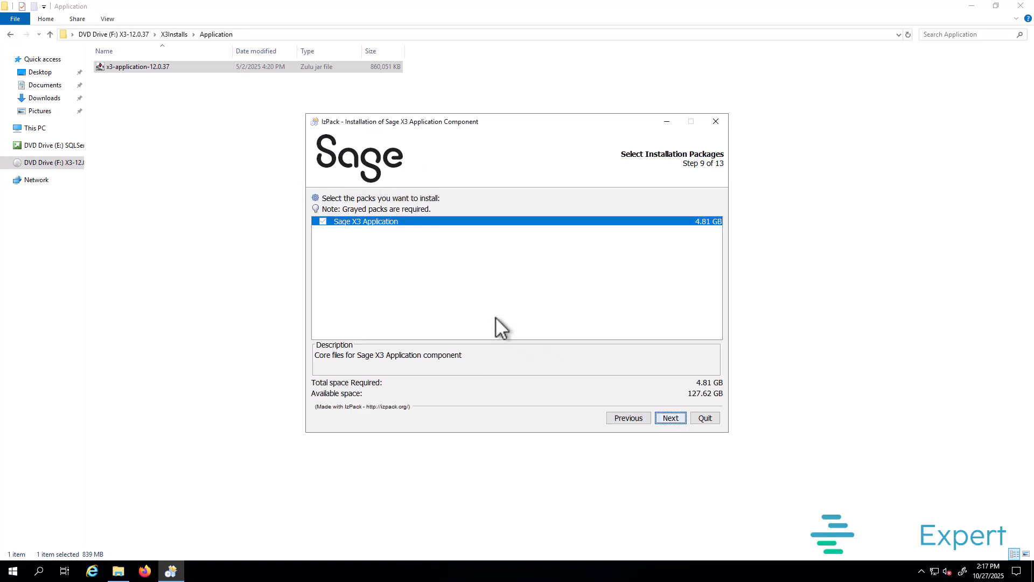
click(671, 419)
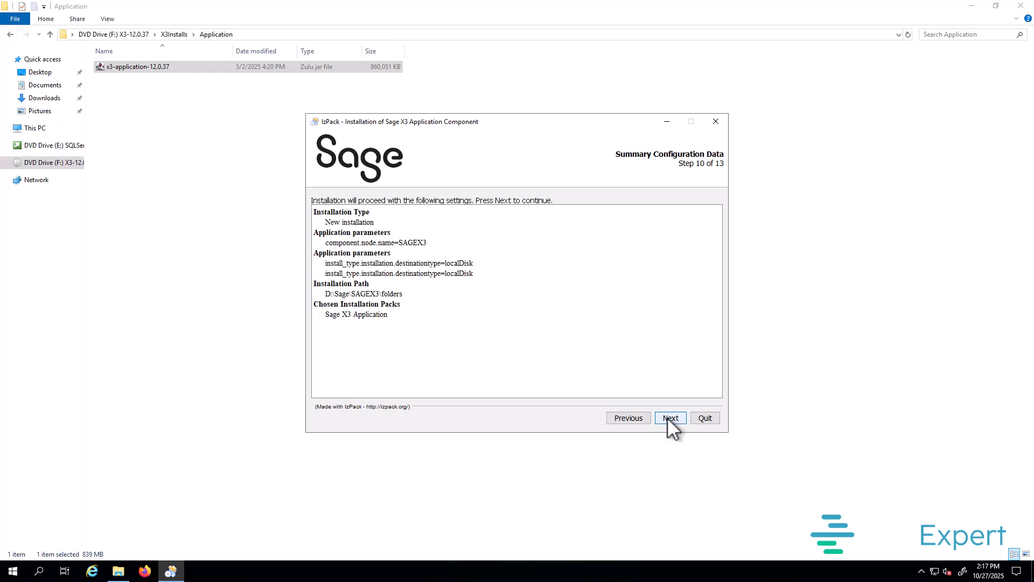
Step: Run the Sage X3 Application install from the summary page and close the finished installer
click(669, 419)
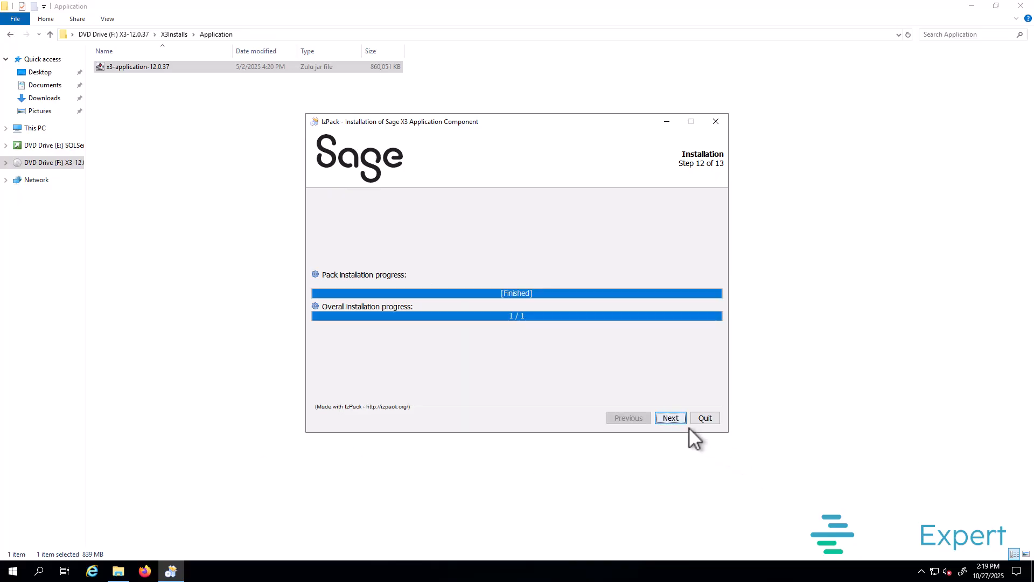
click(671, 418)
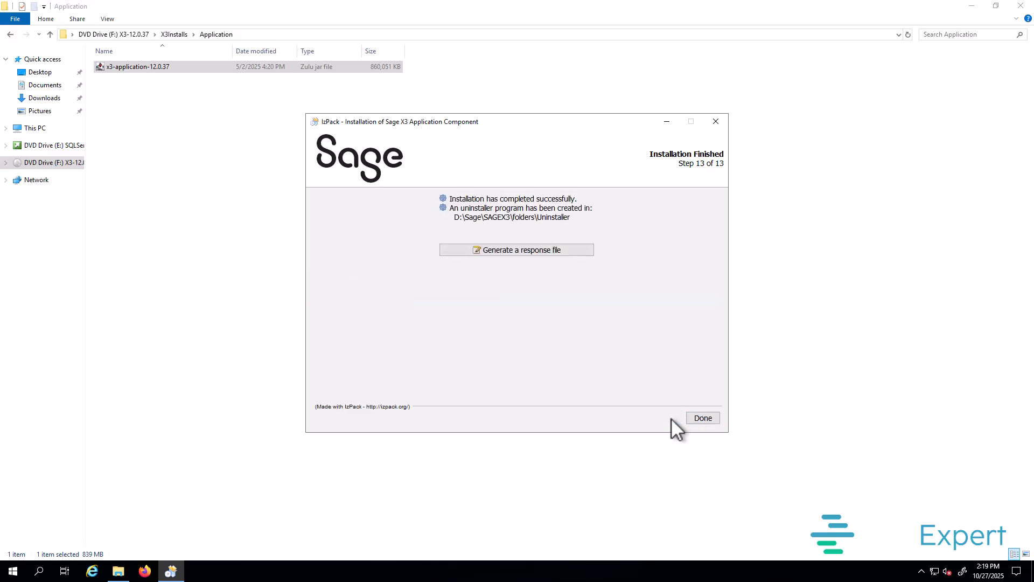
click(703, 419)
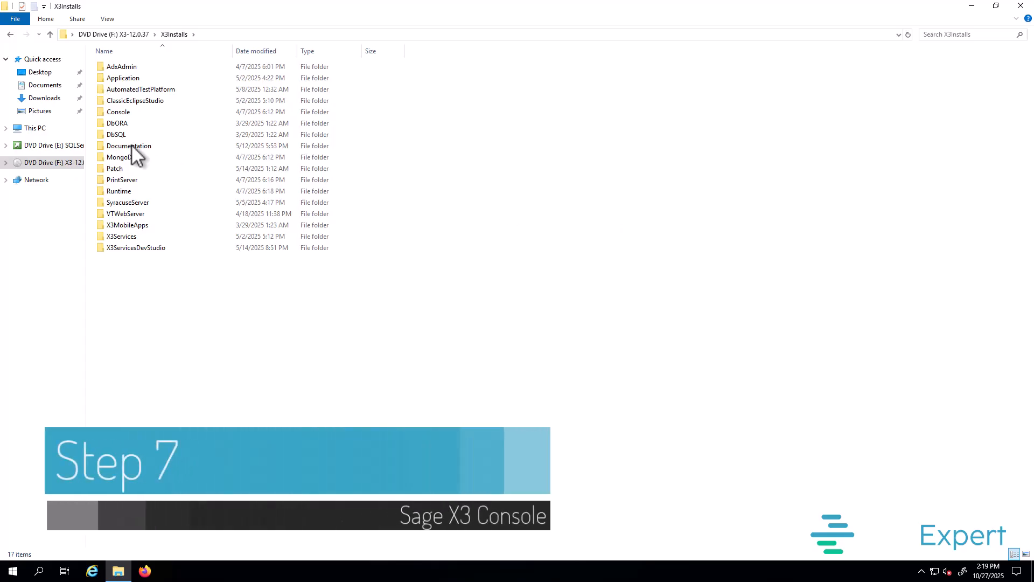
Step: Open the Console folder and start console-2.61.0.1-win, allowing changes and keeping English
click(138, 111)
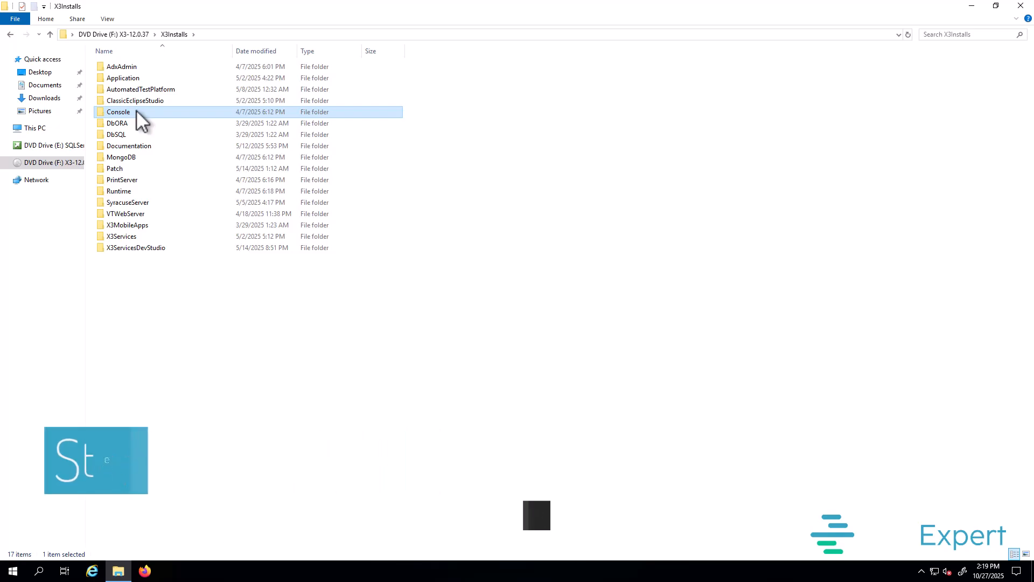
double_click(134, 112)
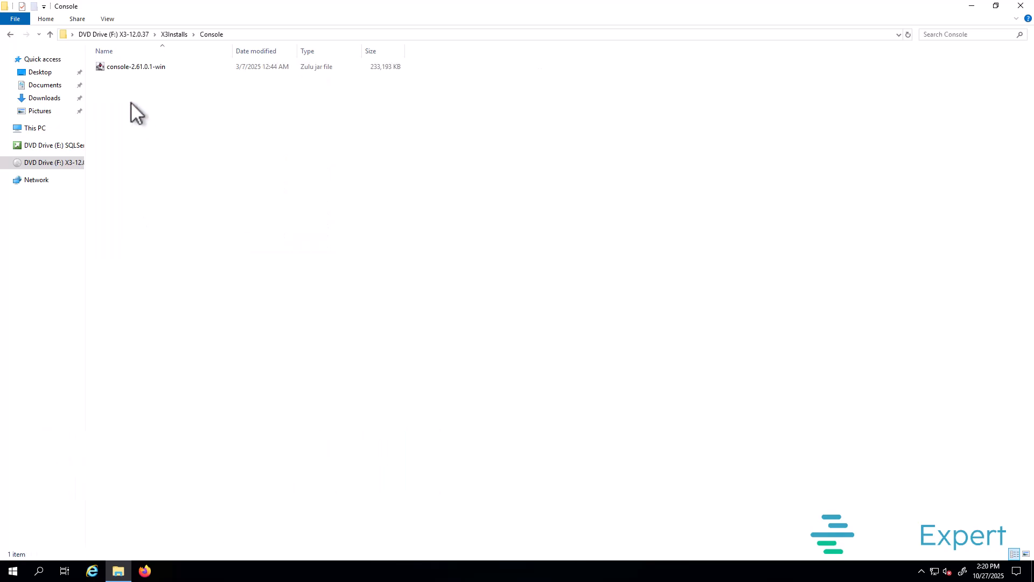
click(126, 67)
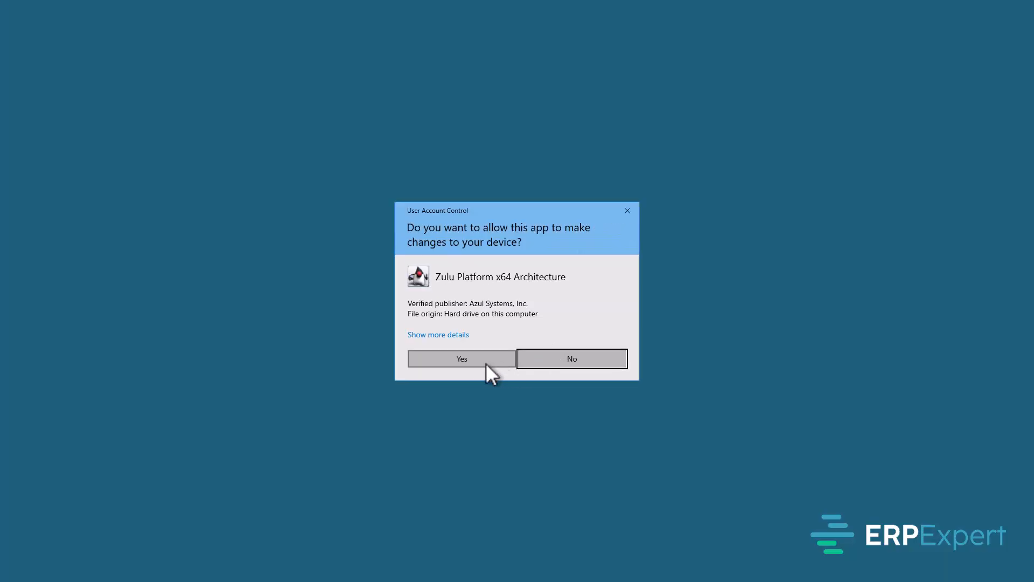
click(482, 362)
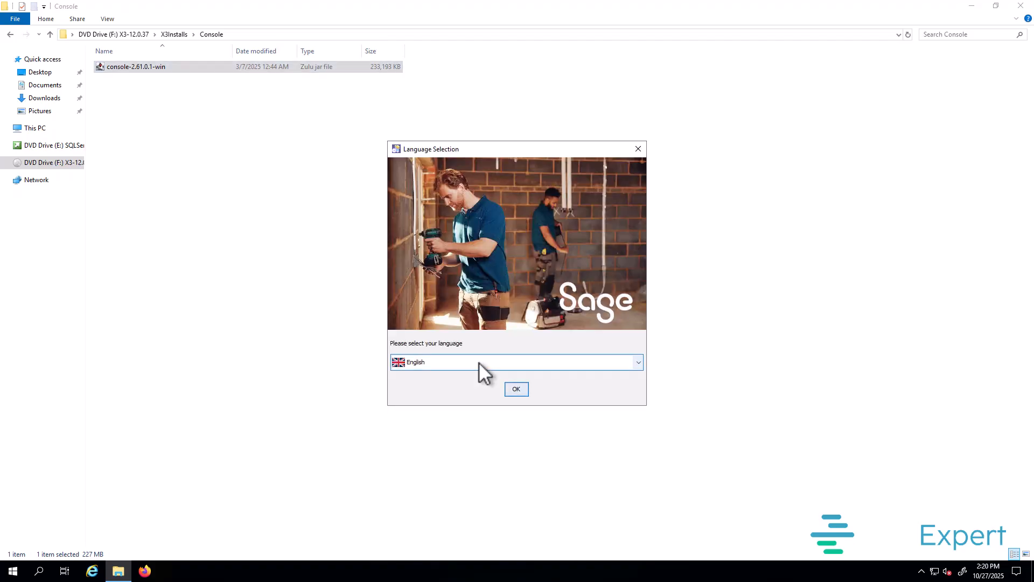
click(516, 389)
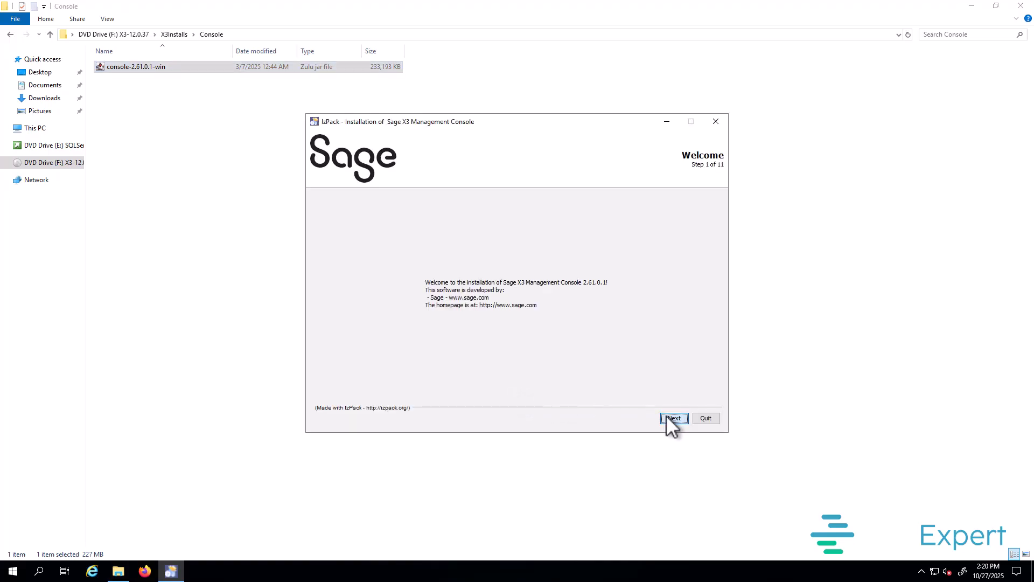
Step: Accept the Management Console licence and set the installation path to D:\Sage\Console
click(667, 416)
click(348, 378)
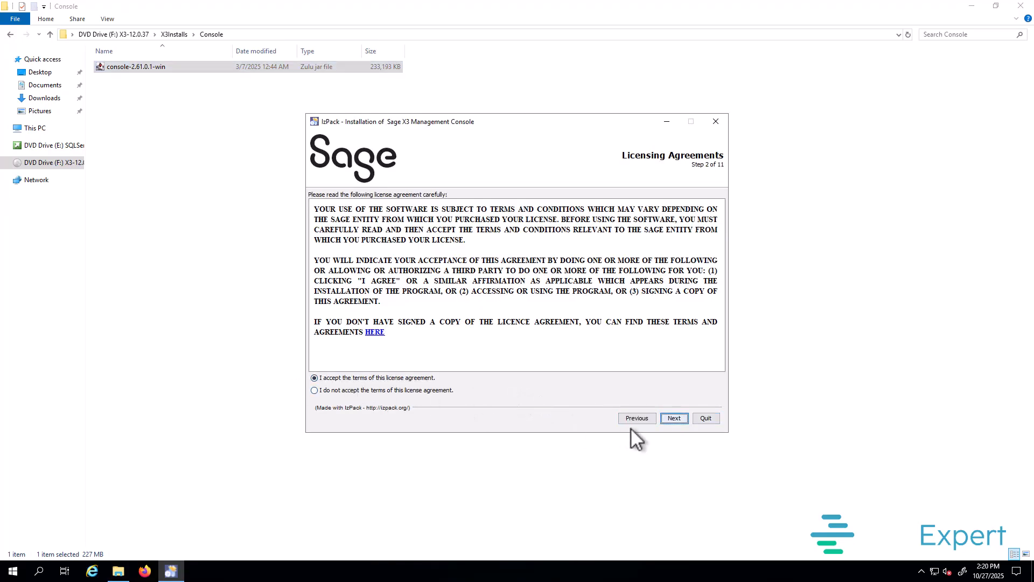
click(674, 418)
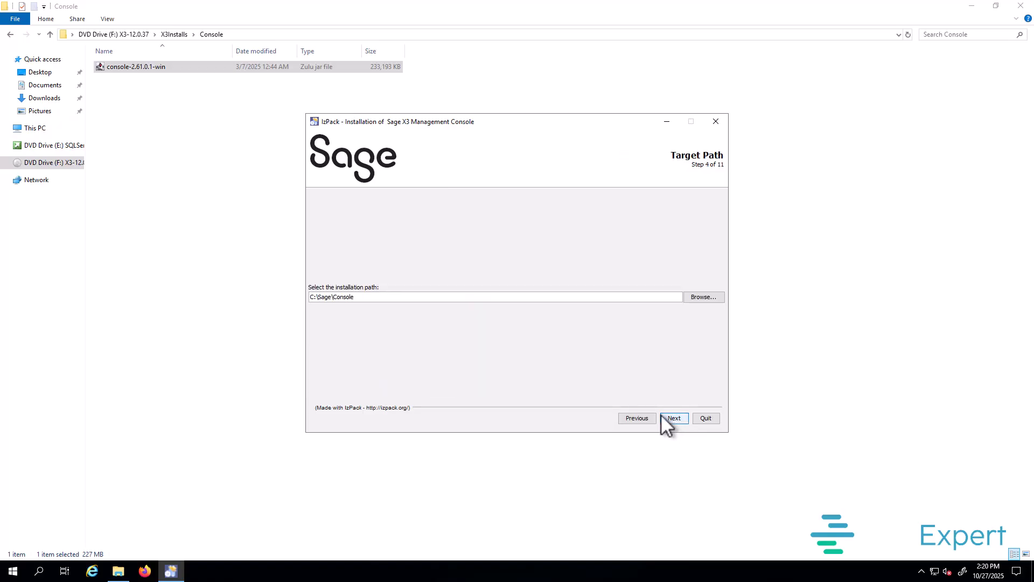
click(310, 297)
key(Delete)
text(D)
click(680, 416)
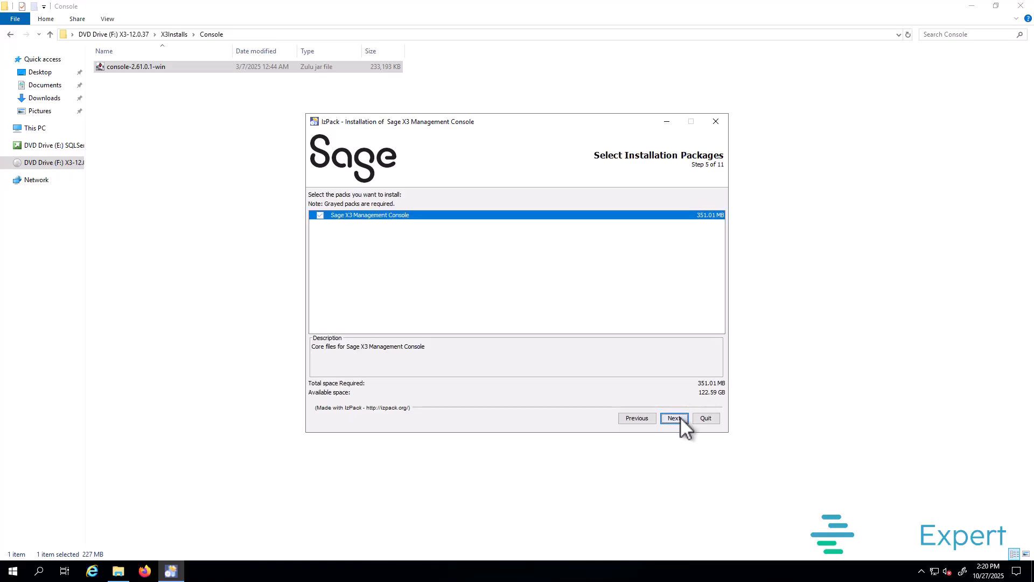
Step: Install the Management Console package, keeping the default shortcut settings
click(680, 417)
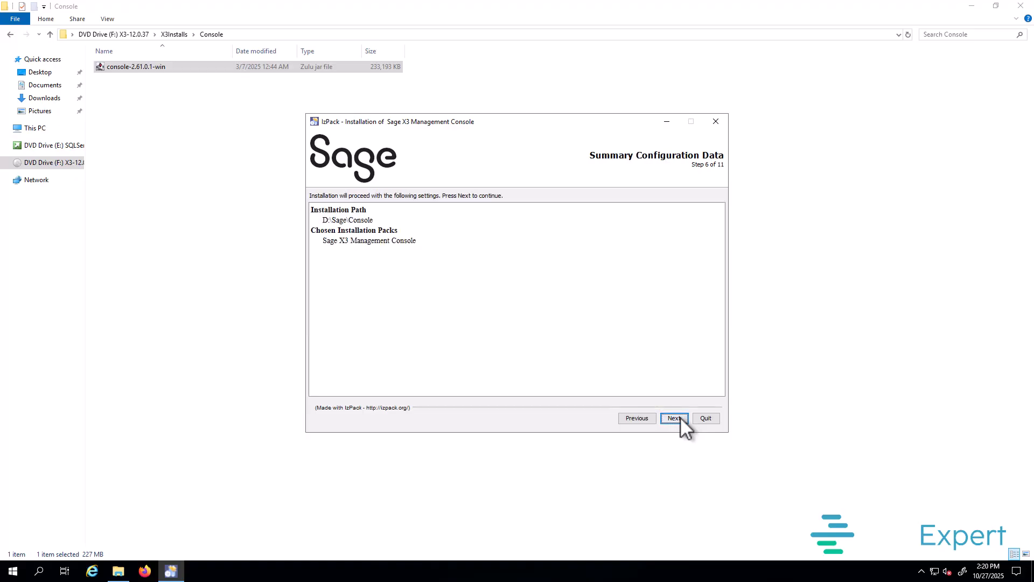
click(680, 418)
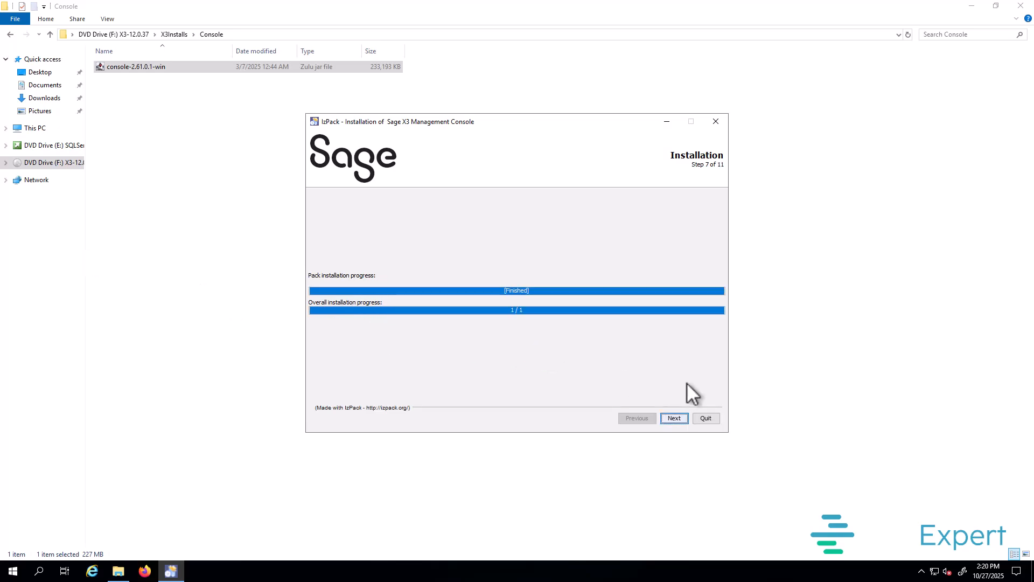
click(680, 419)
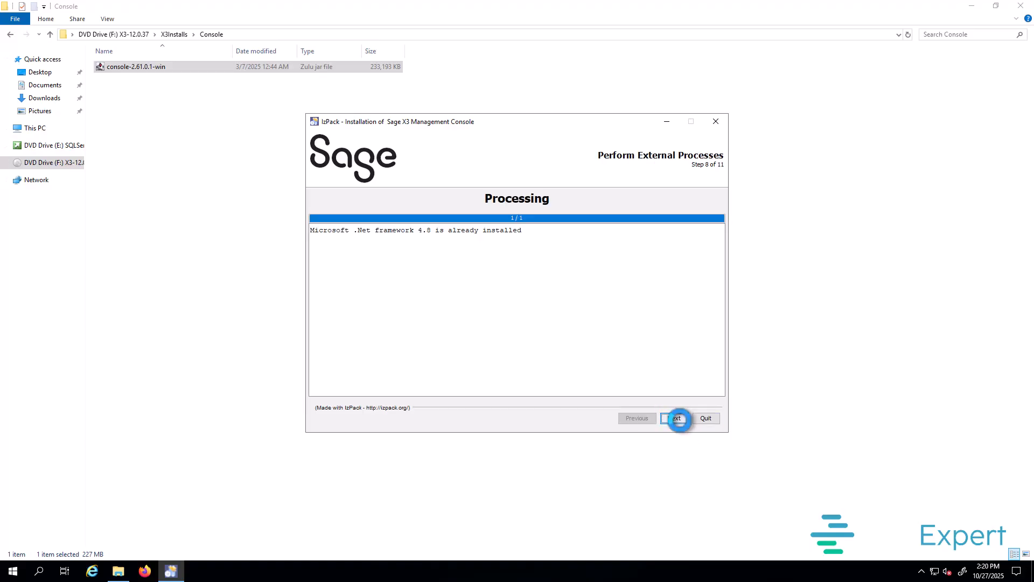
click(680, 419)
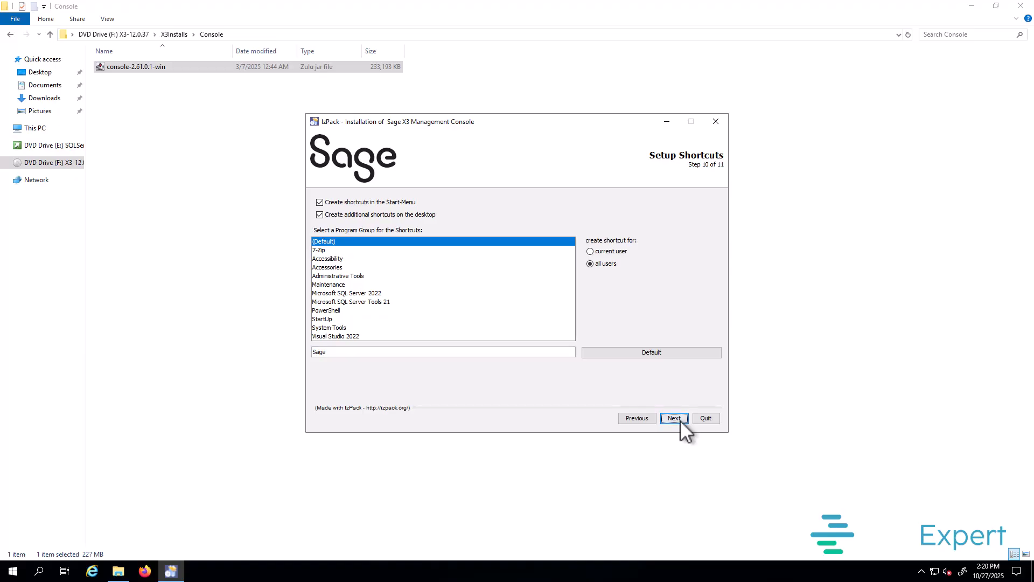
click(680, 419)
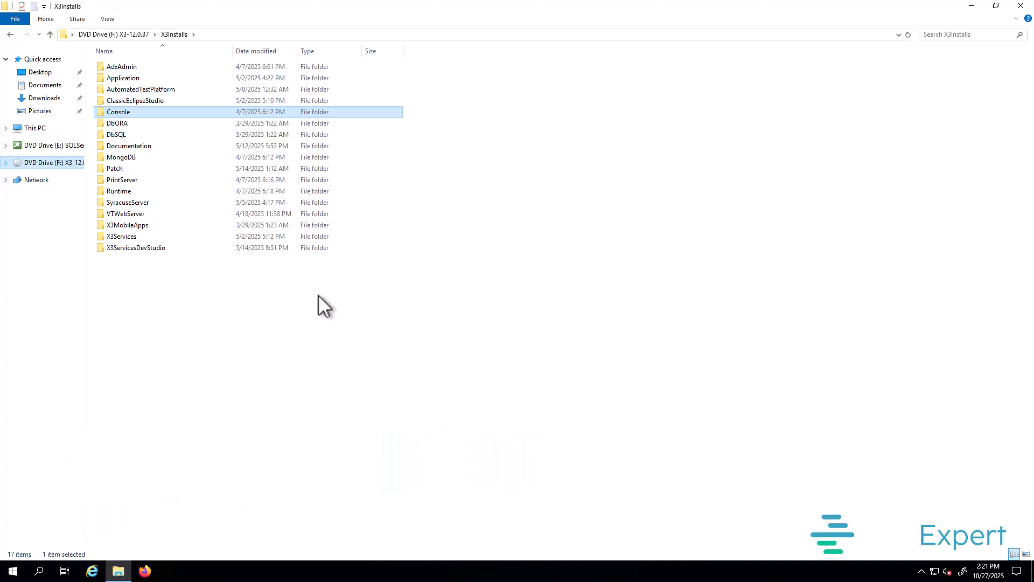
Step: Navigate from X3Installs into the DbSQL folder holding db-sql-3.0.2-win
click(317, 296)
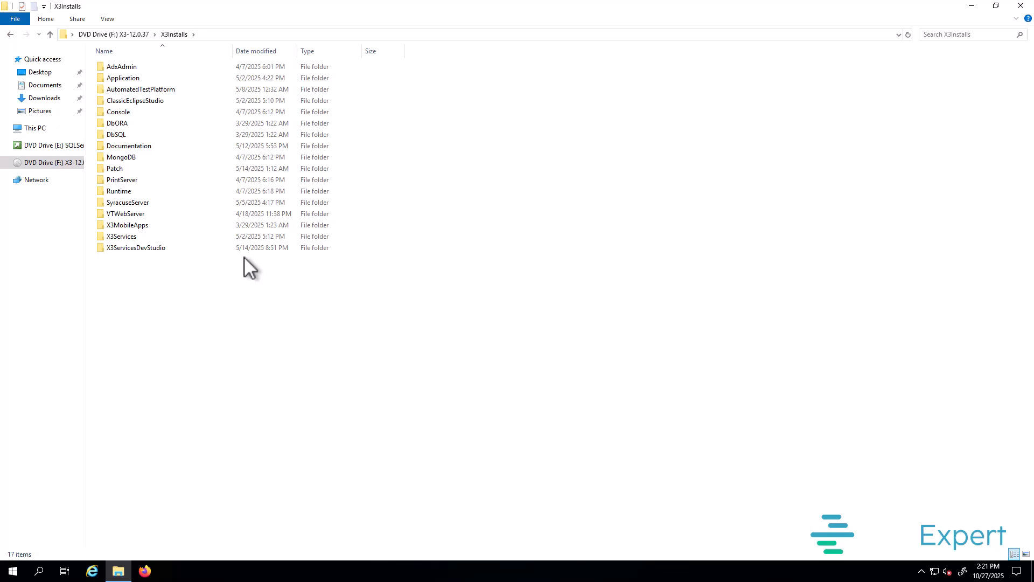
click(123, 126)
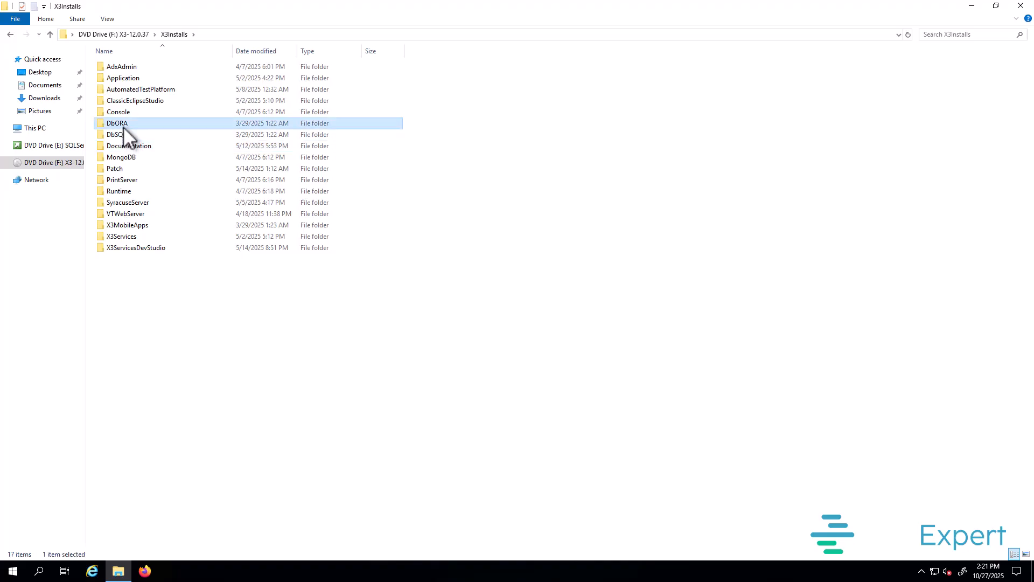
click(148, 136)
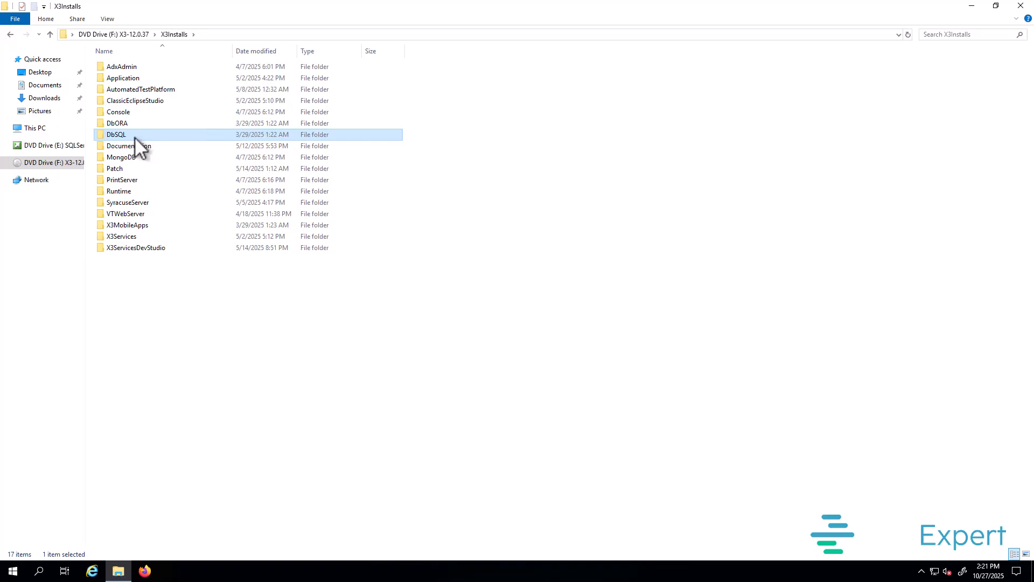
double_click(130, 136)
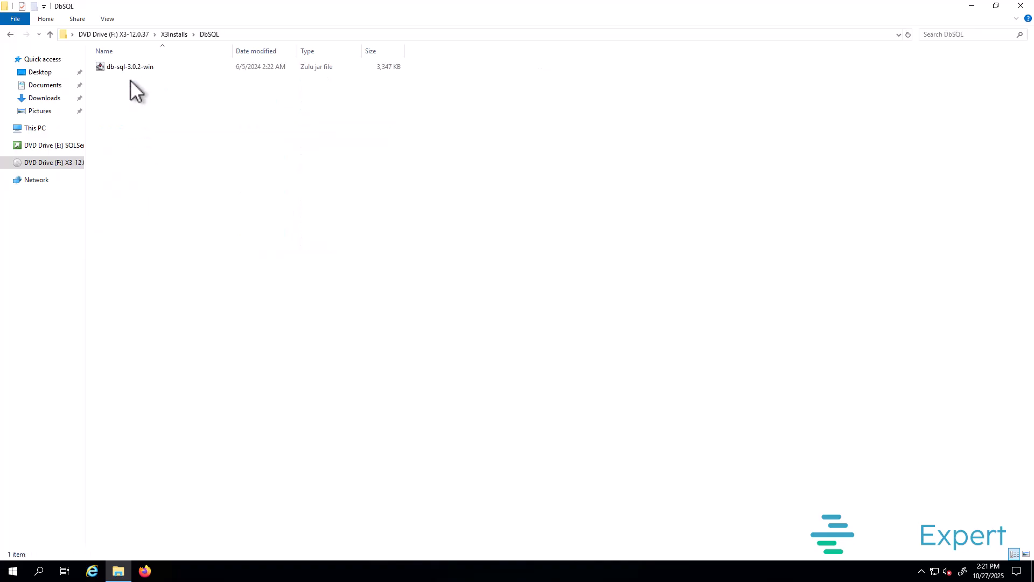
Step: Launch the db-sql-3.0.2-win installer with its default language and accept the licence
click(129, 69)
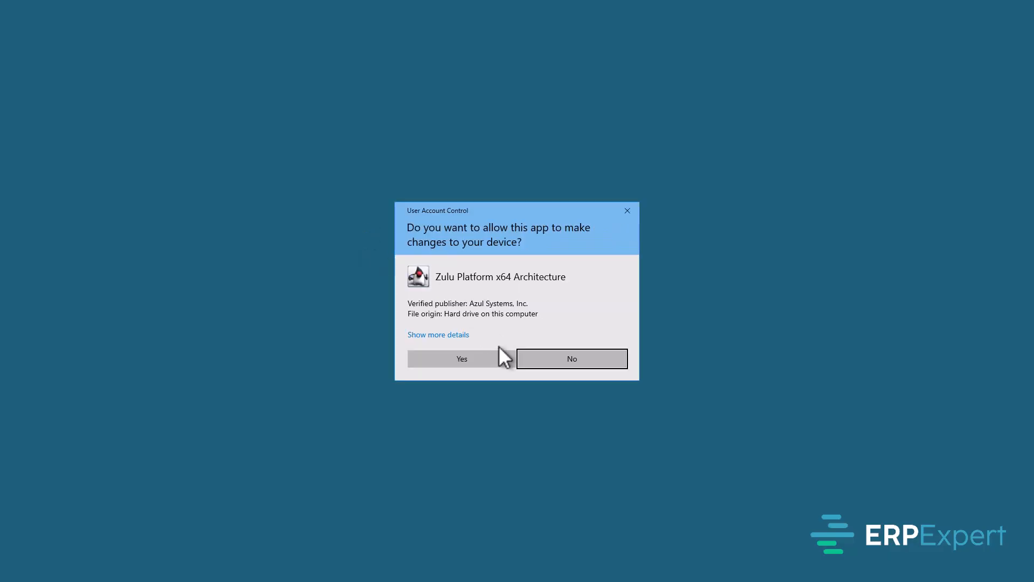
click(486, 362)
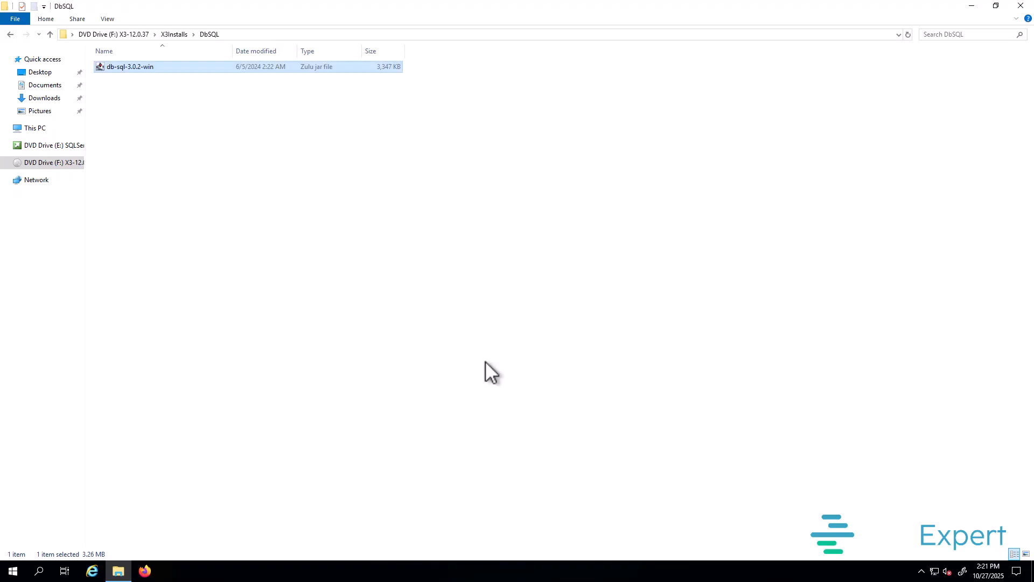
click(521, 393)
click(671, 418)
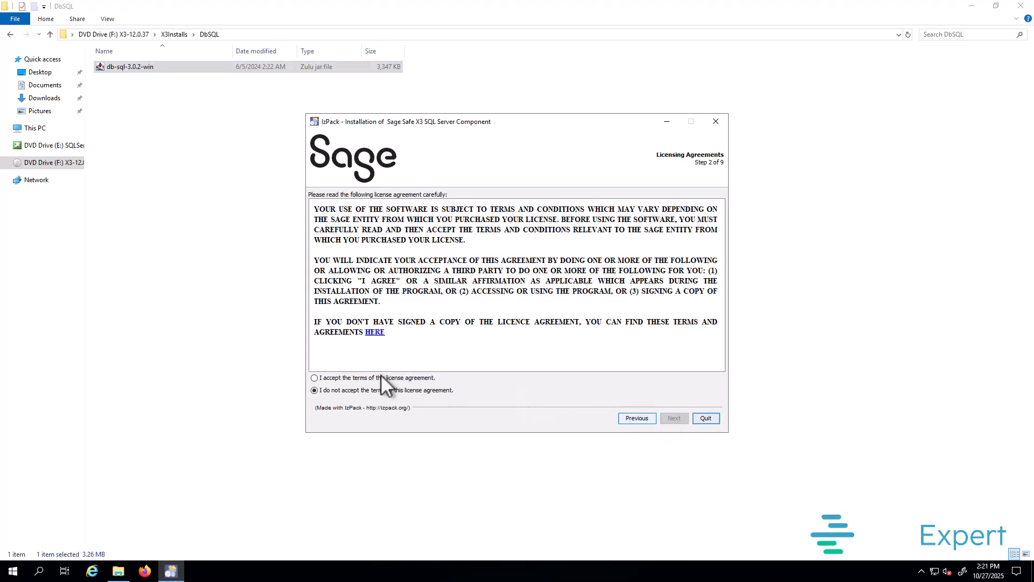
click(334, 377)
click(674, 418)
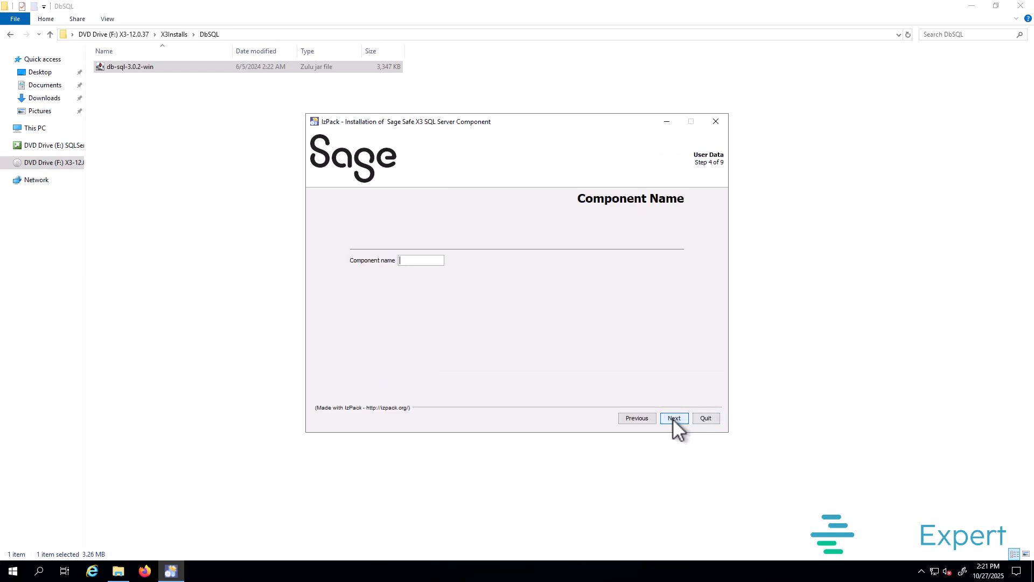
Step: Name the component SAGEX3 and set the install path to D:\Sage\SAGEX3\database
click(421, 260)
text(SAGEX3)
click(679, 421)
drag(317, 295, 307, 296)
text(D:)
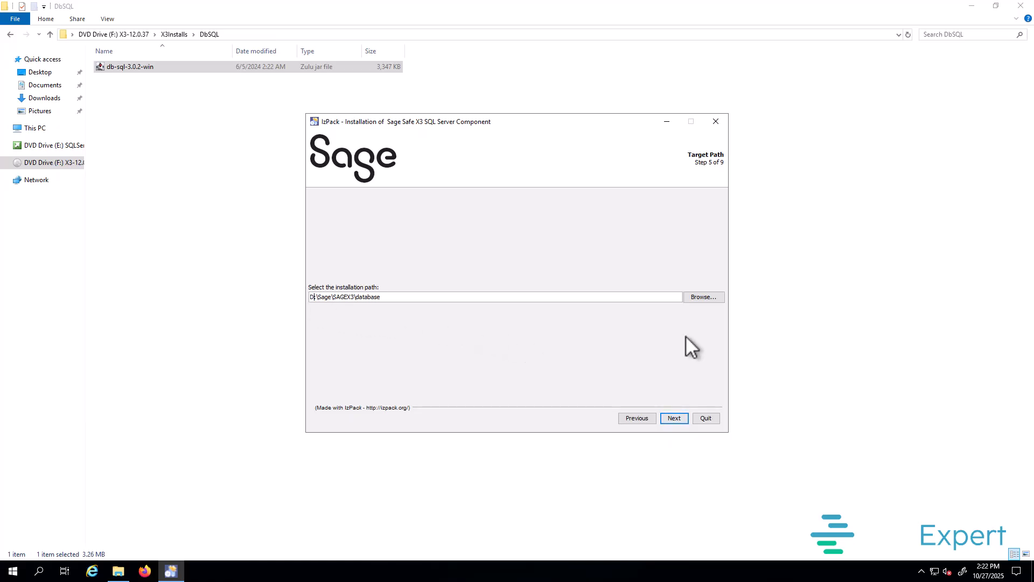
click(674, 418)
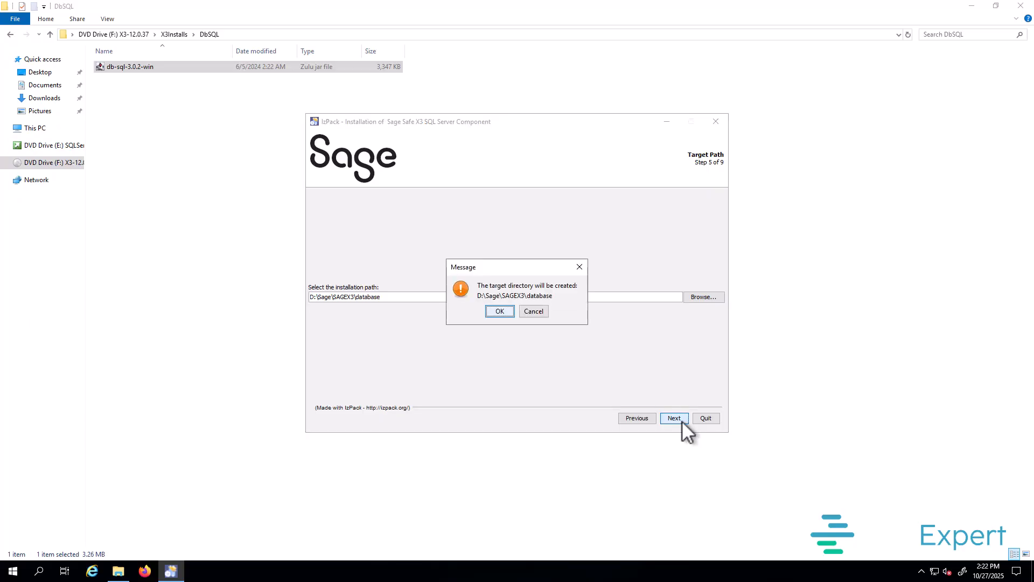
Step: Create D:\Sage\SAGEX3\database, install the base files package, close setup, and select the Runtime folder
click(500, 313)
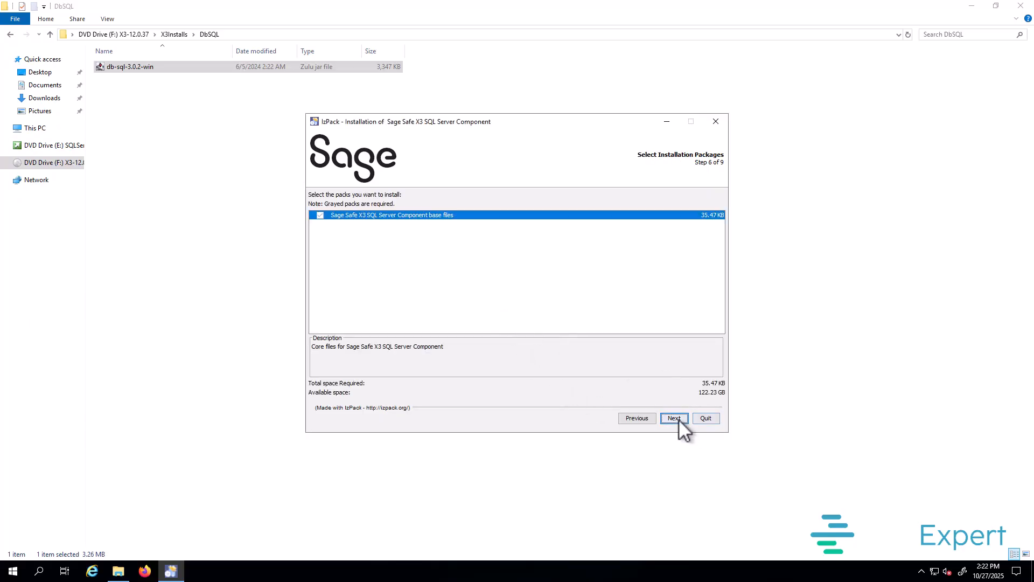
click(674, 418)
click(678, 419)
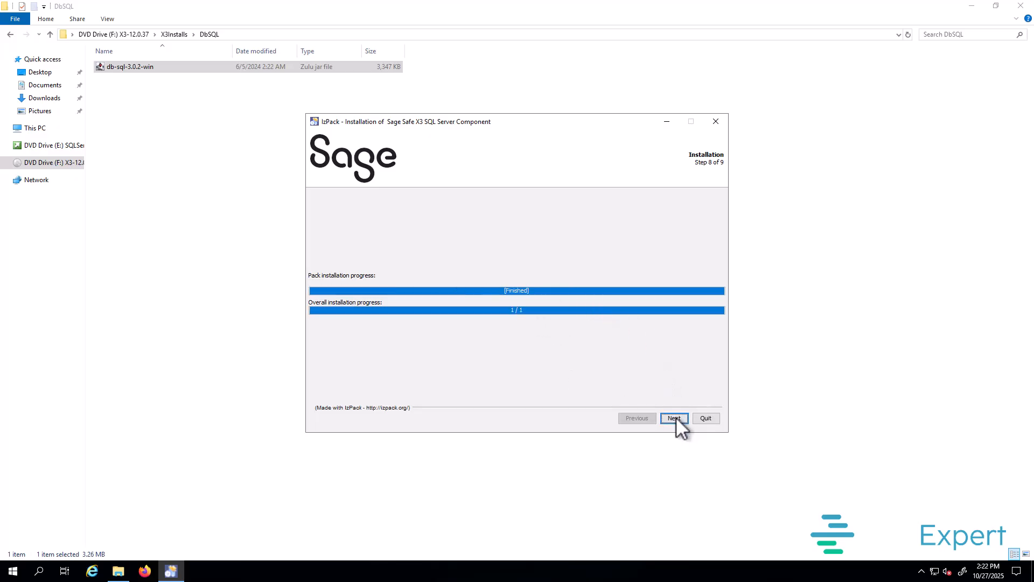
click(675, 418)
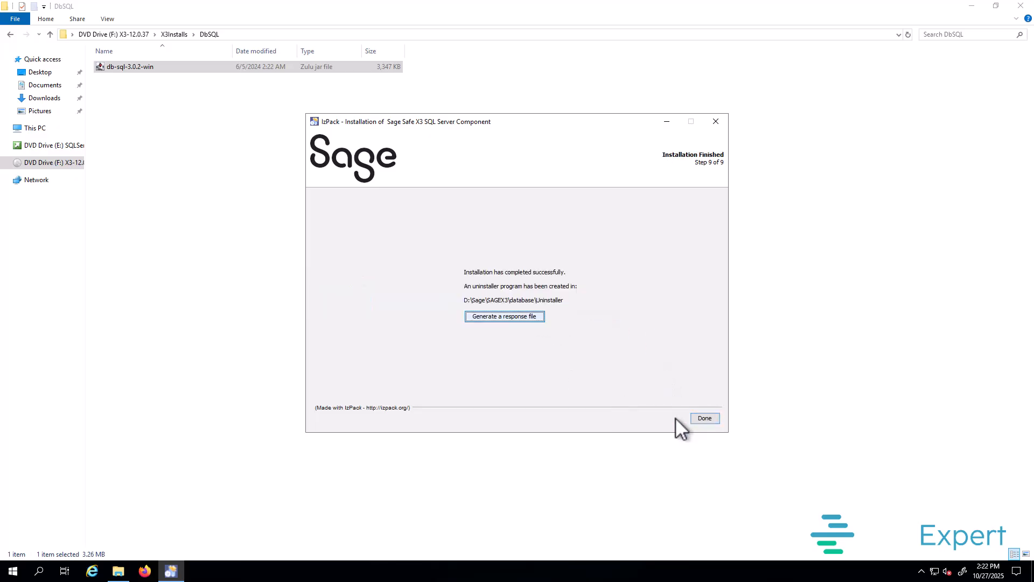
click(703, 421)
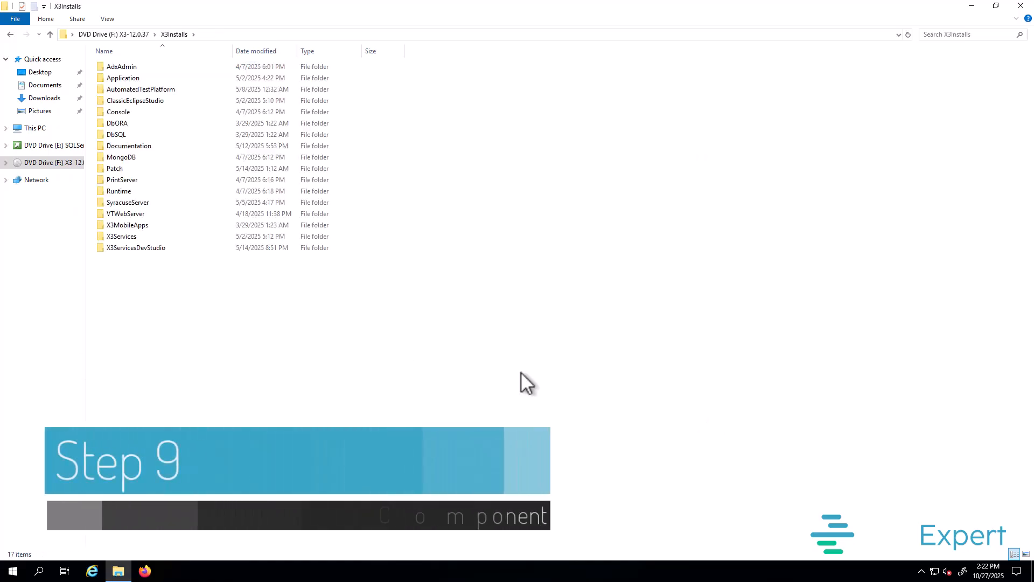
click(123, 194)
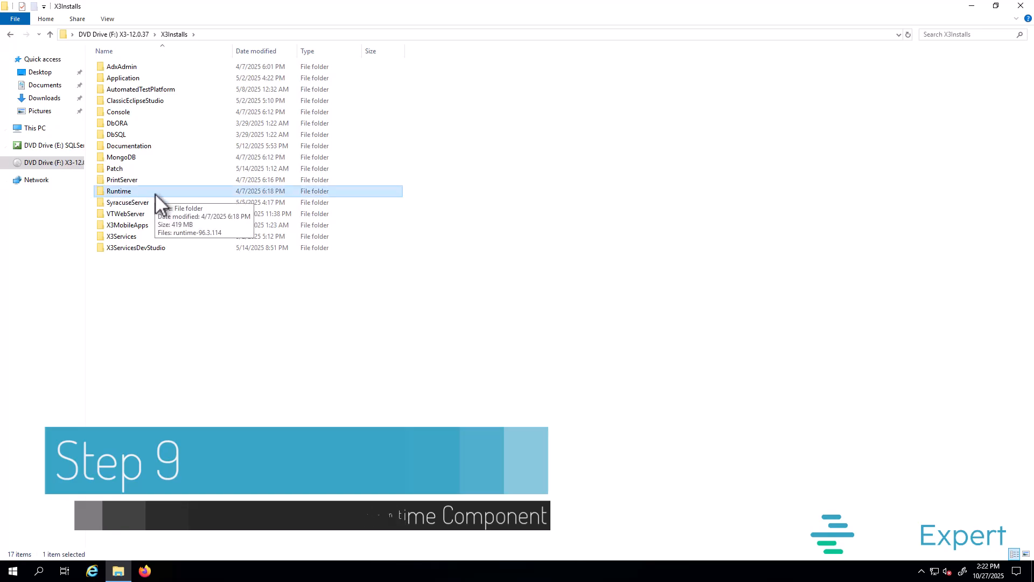
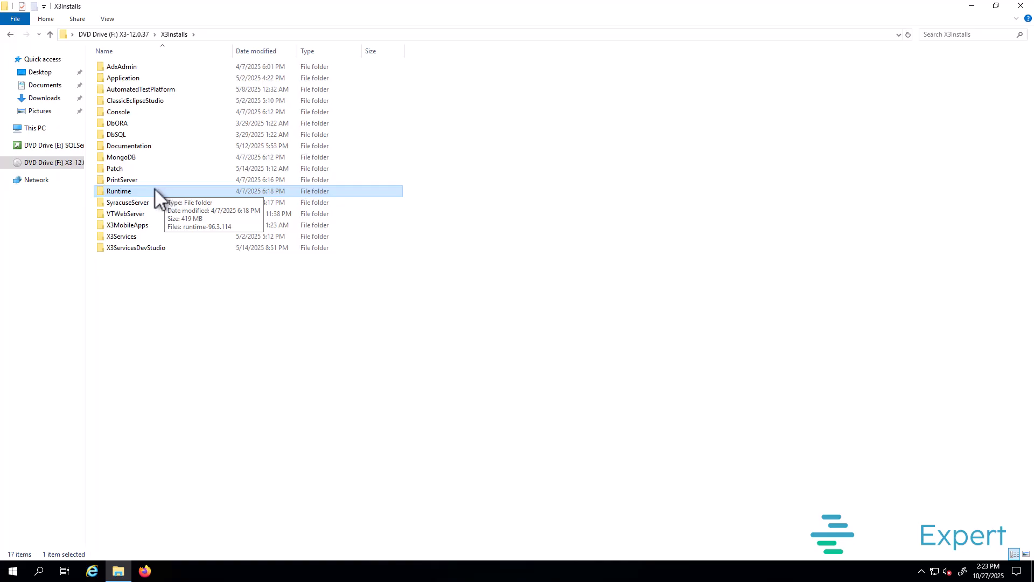
Step: Launch the runtime-96.3.114 installer from the Runtime folder in English
double_click(141, 192)
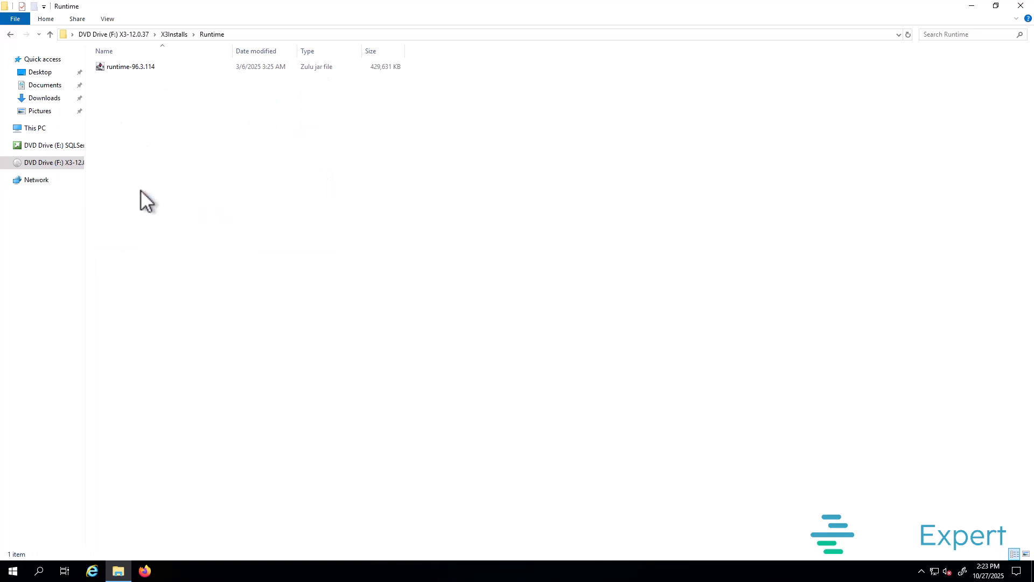
click(127, 67)
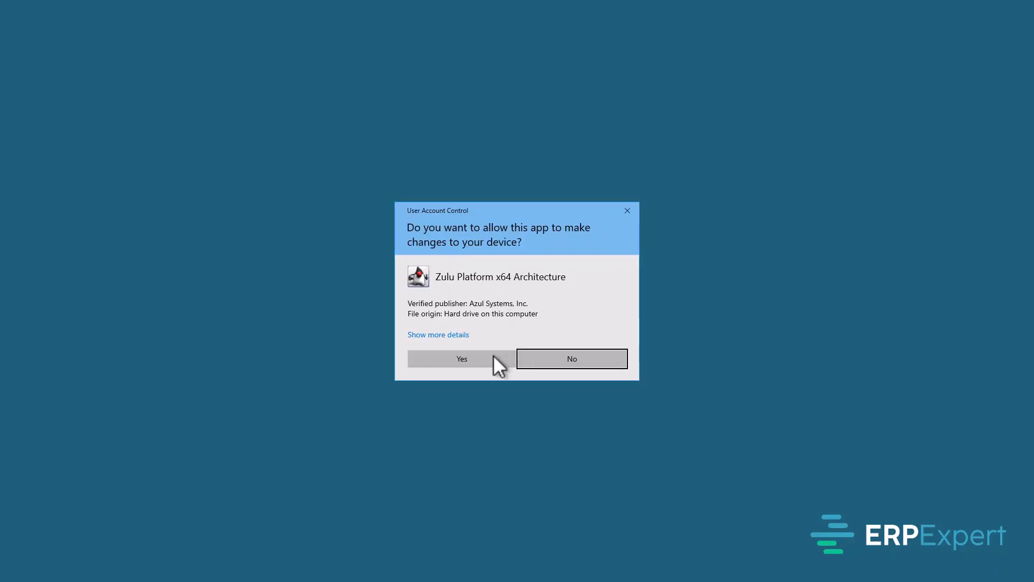
click(476, 358)
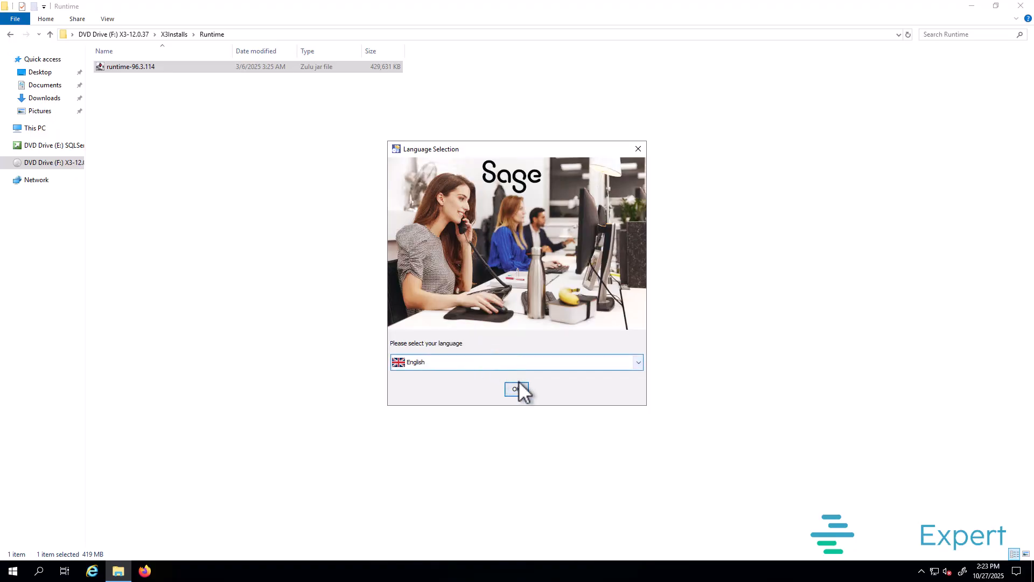
click(517, 386)
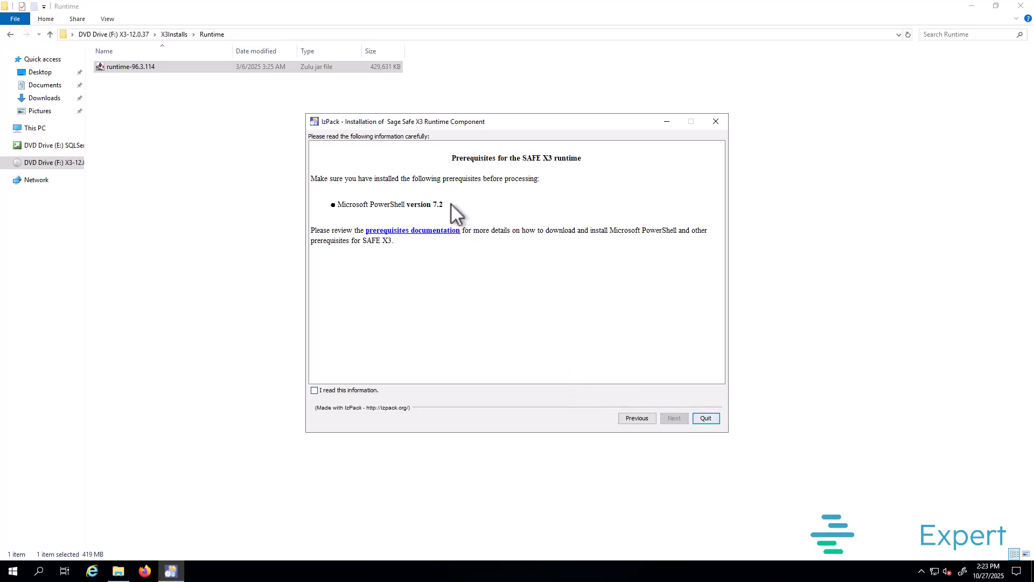
Step: Acknowledge the prerequisites information and accept the runtime licence agreement
click(355, 391)
click(674, 417)
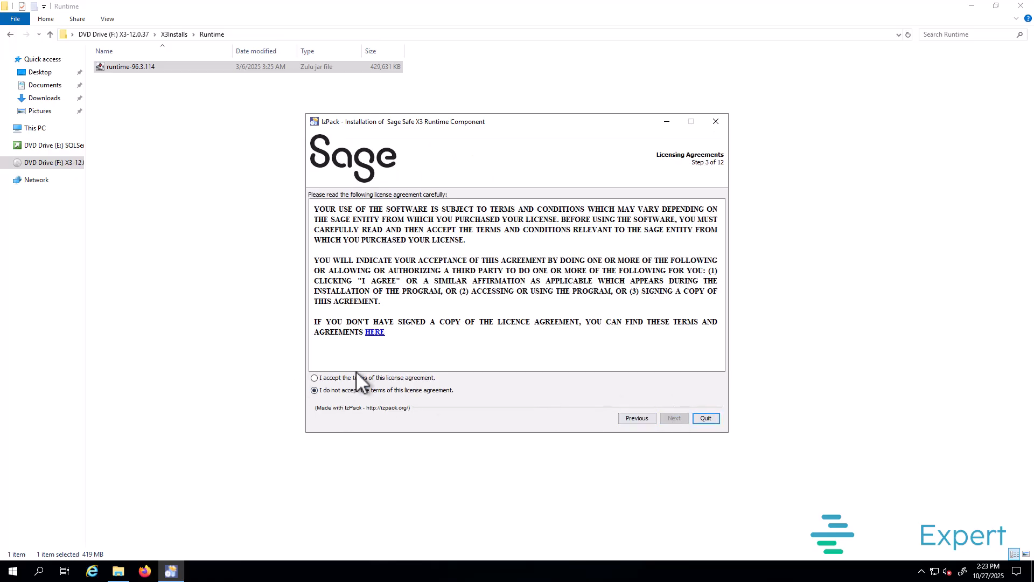
click(357, 378)
click(674, 419)
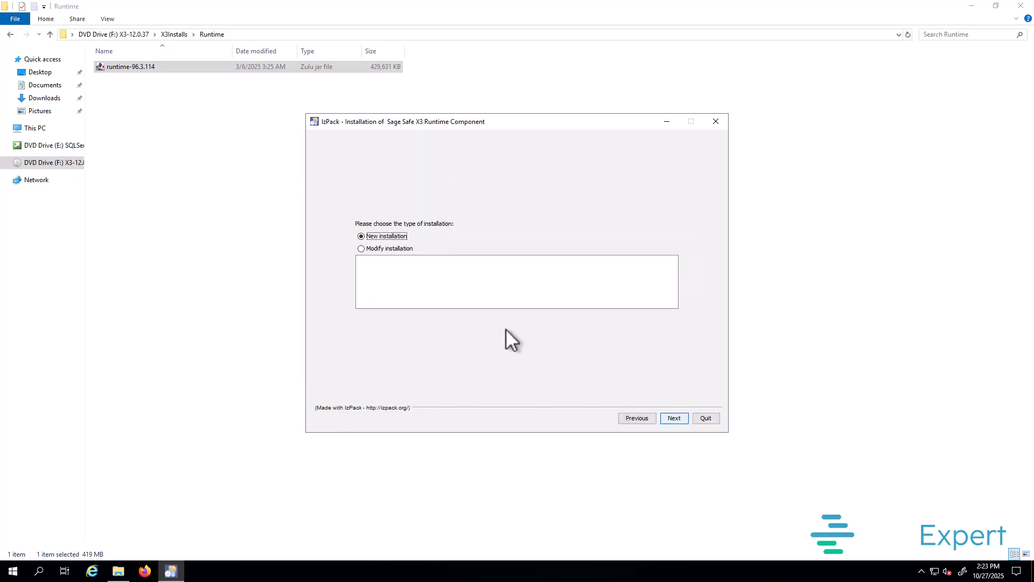
Step: Choose a new runtime installation with component name SAGEX3
click(674, 418)
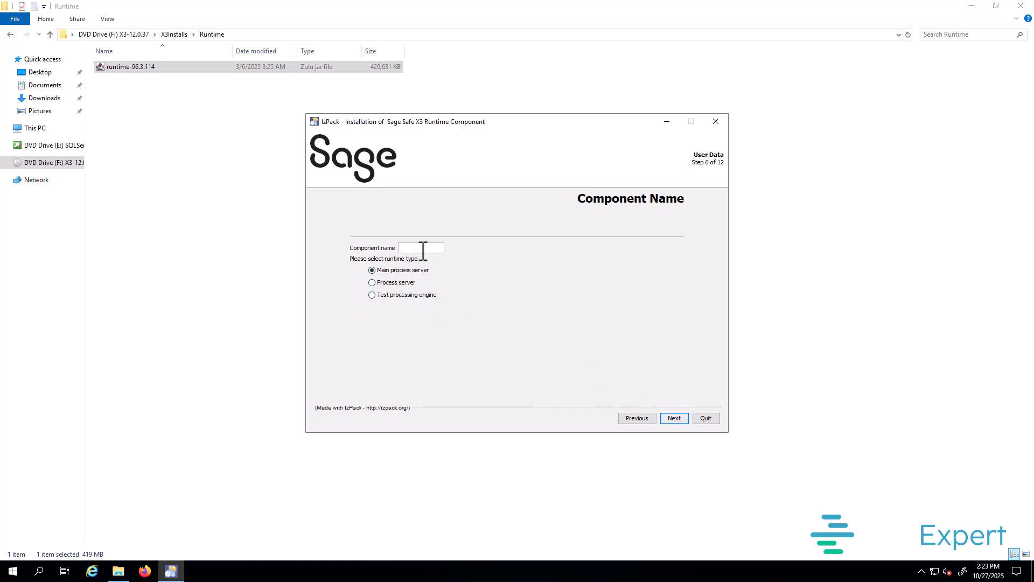
text(SAGEX3)
click(674, 420)
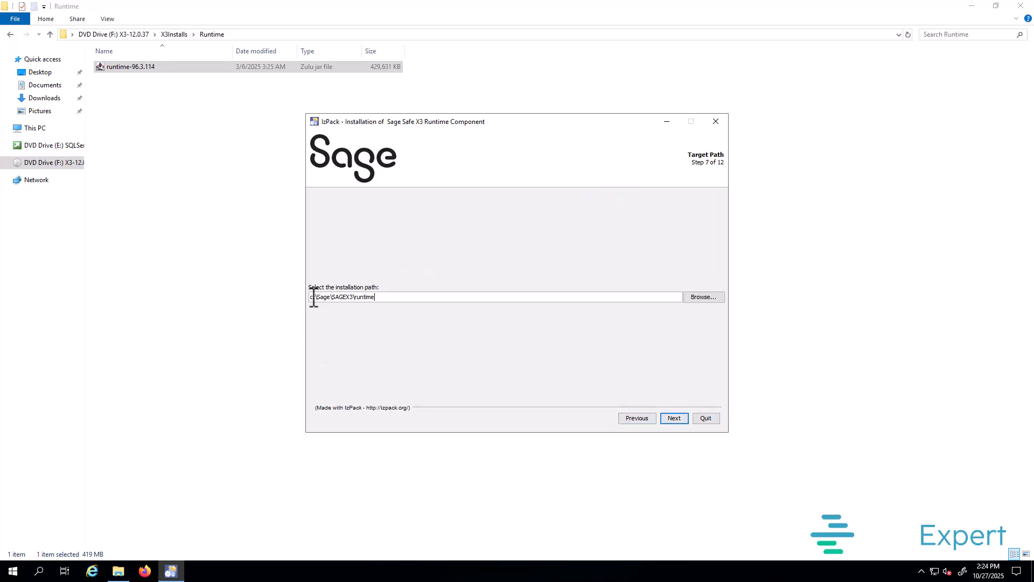
Step: Install to D:\Sage\SAGEX3\runtime, creating the folder, and keep all four packs
drag(314, 299, 306, 298)
text(D)
click(675, 419)
click(500, 312)
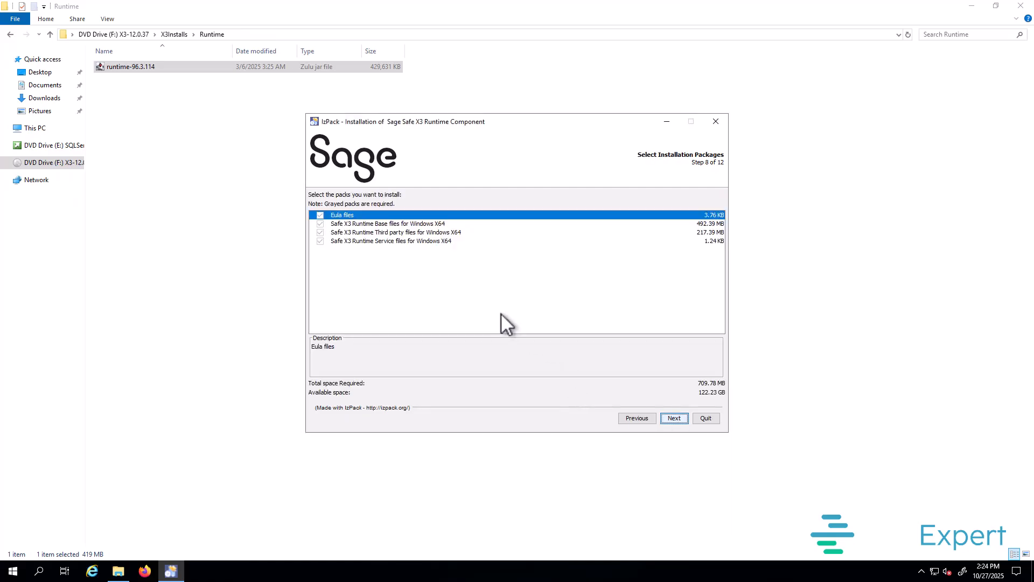
click(668, 416)
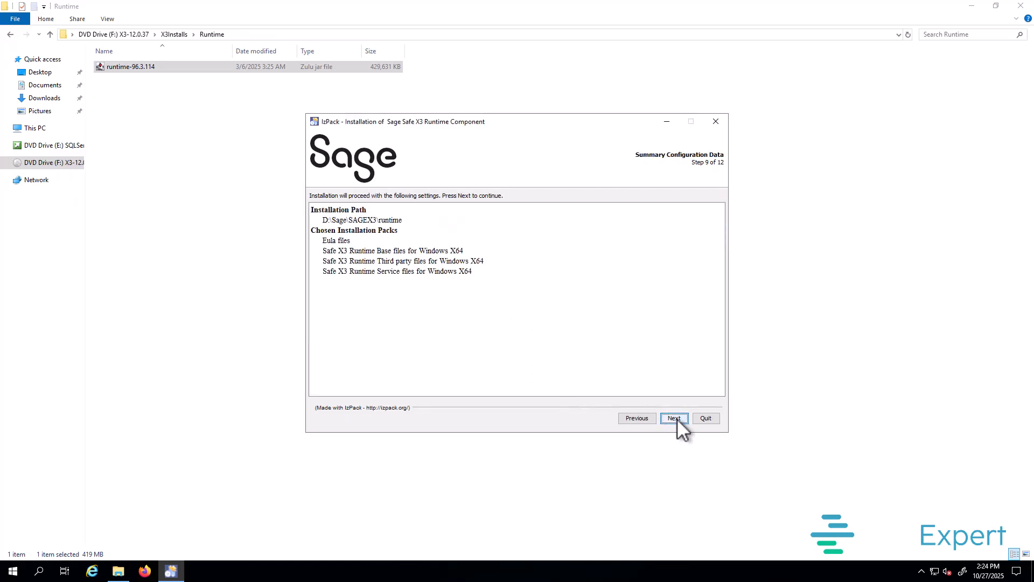
Step: Install the runtime and let its prerequisite processing run through to completion
click(677, 418)
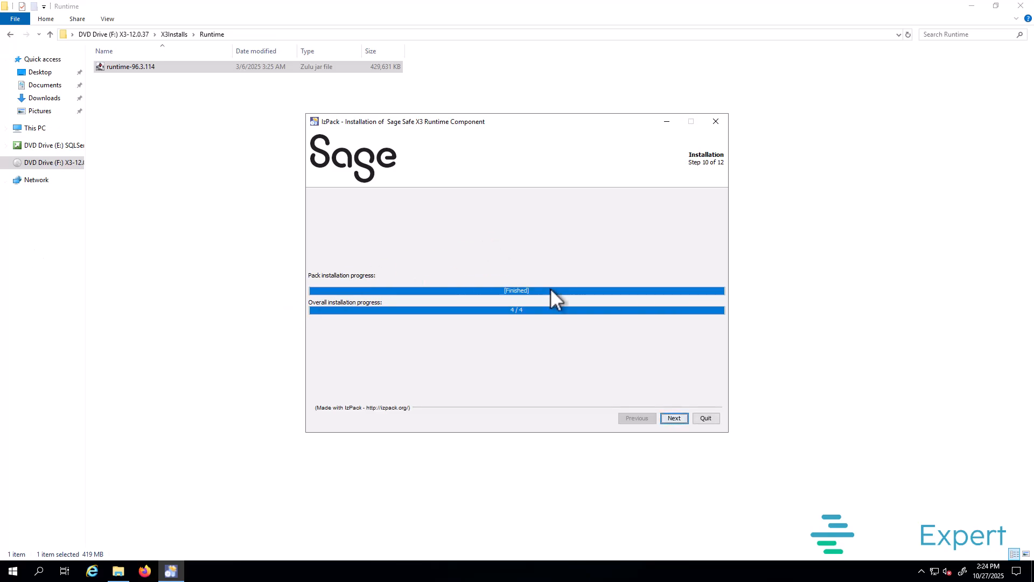
click(674, 419)
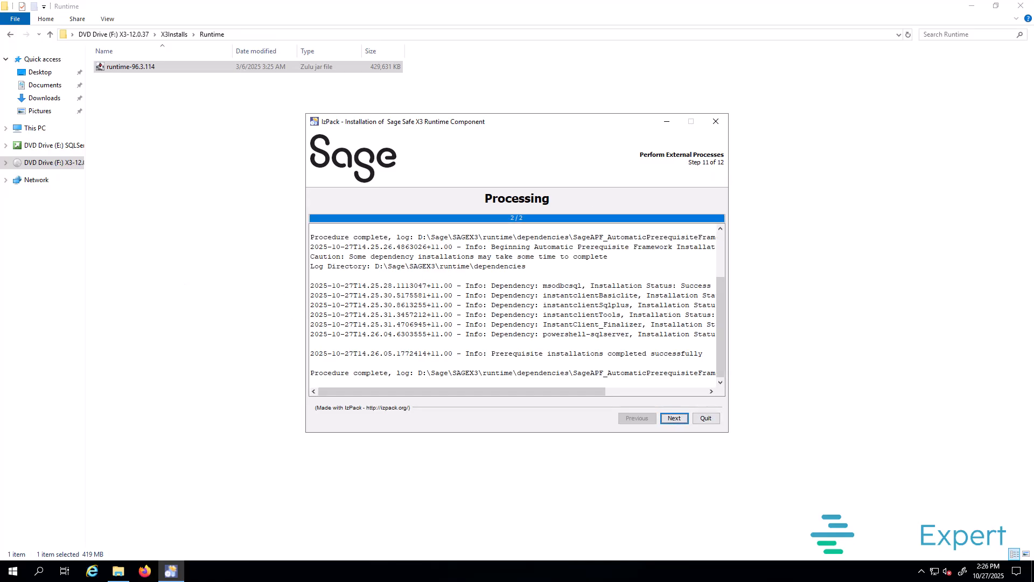
click(673, 421)
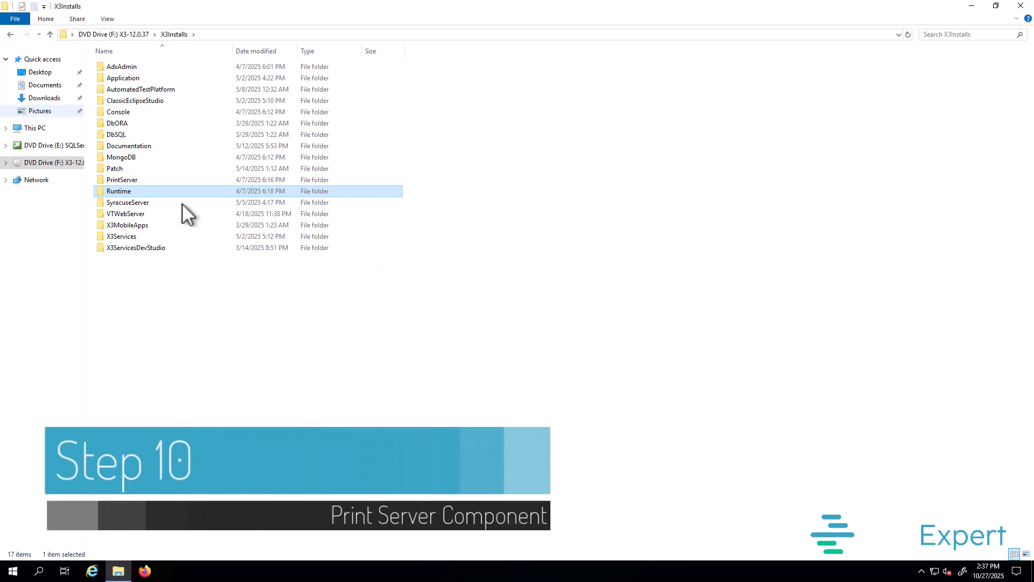
Step: Launch print-server-3.1.0.3-win from the PrintServer folder in English
double_click(125, 181)
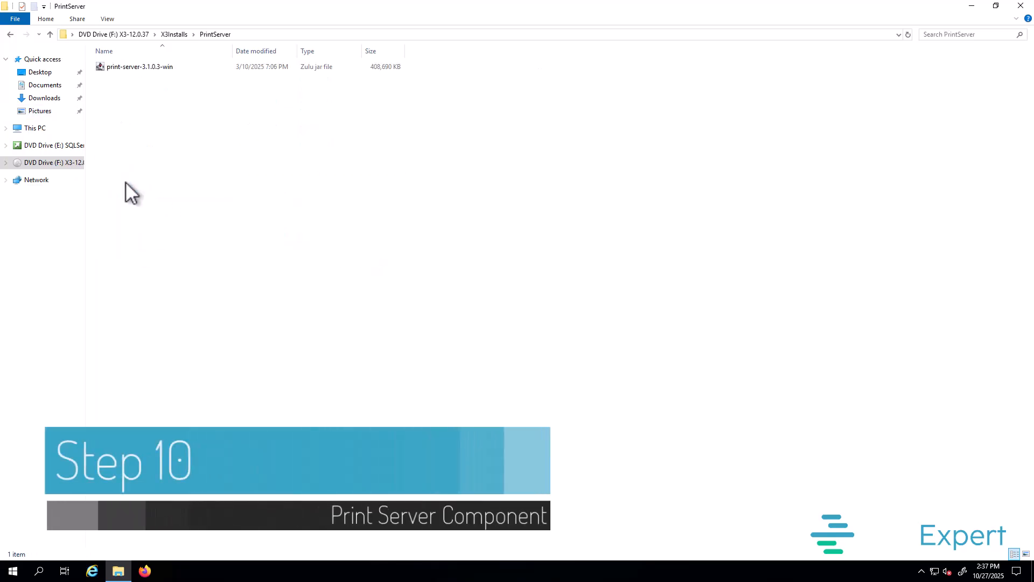
double_click(139, 70)
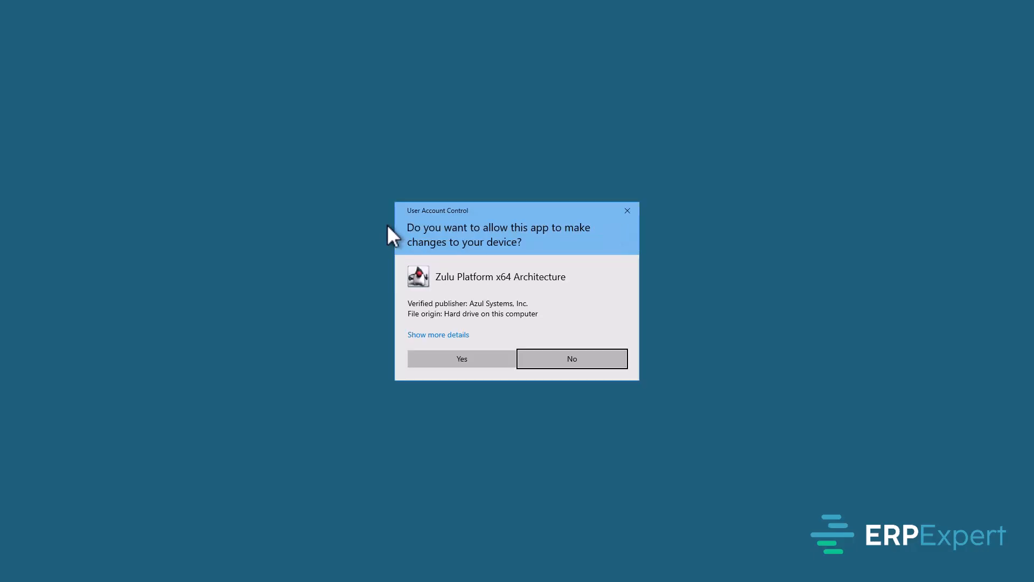
click(487, 356)
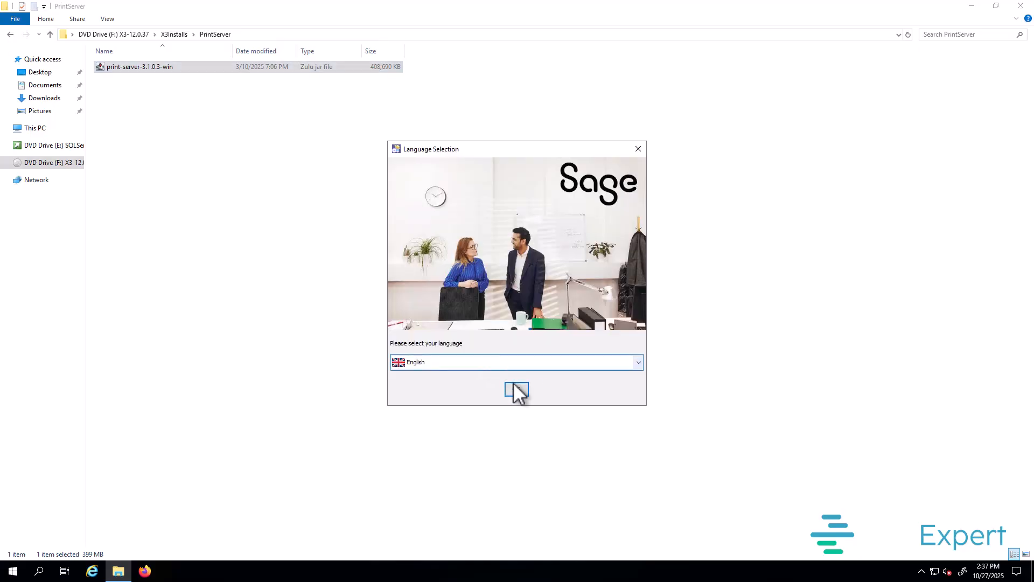
click(515, 389)
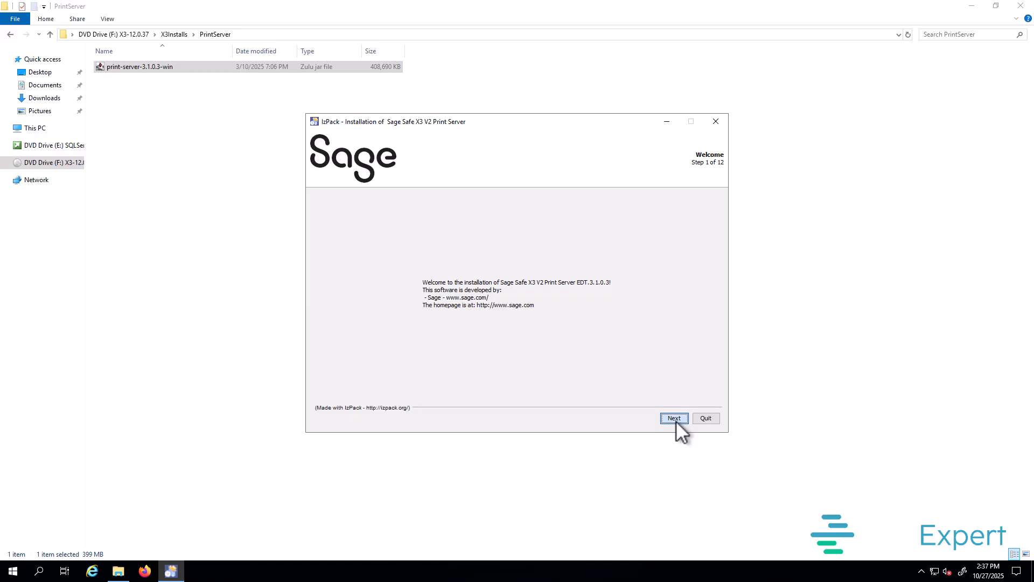
Step: Move past the print server welcome page and accept the licence terms
click(675, 419)
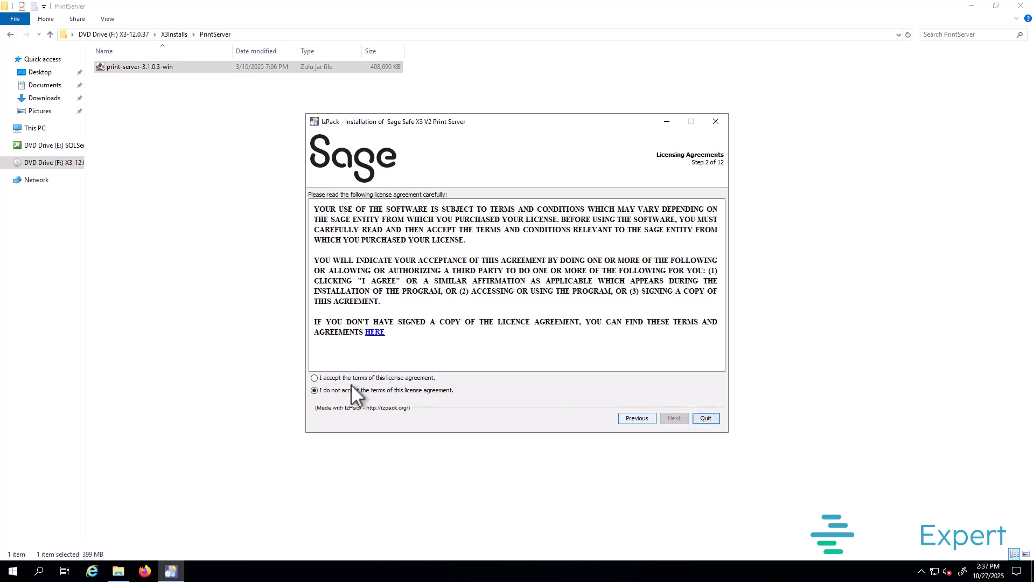
click(329, 378)
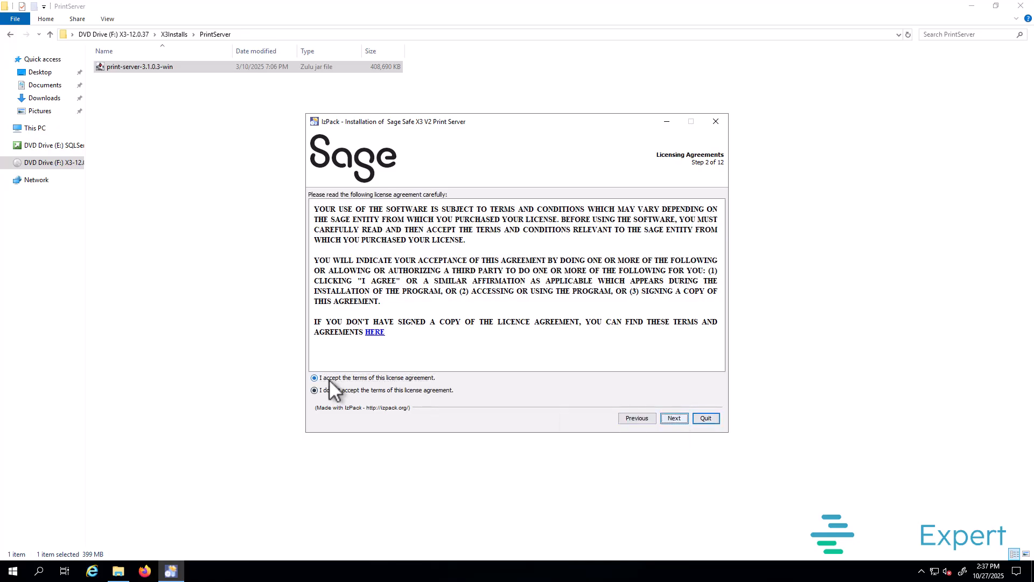
click(673, 418)
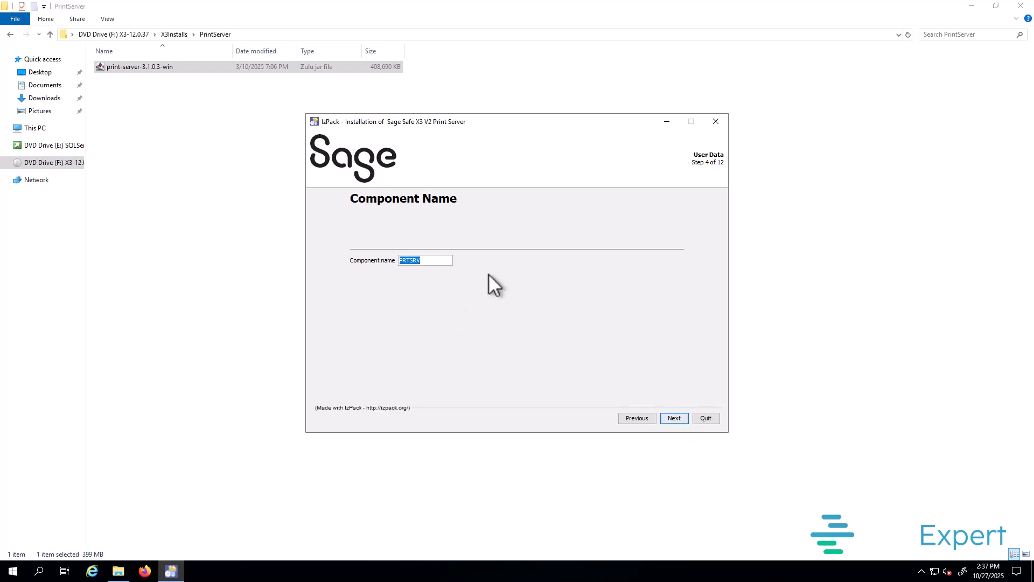
Step: Keep component name PRTSRV and set the install path to D:\Sage\PRTSRV
click(676, 422)
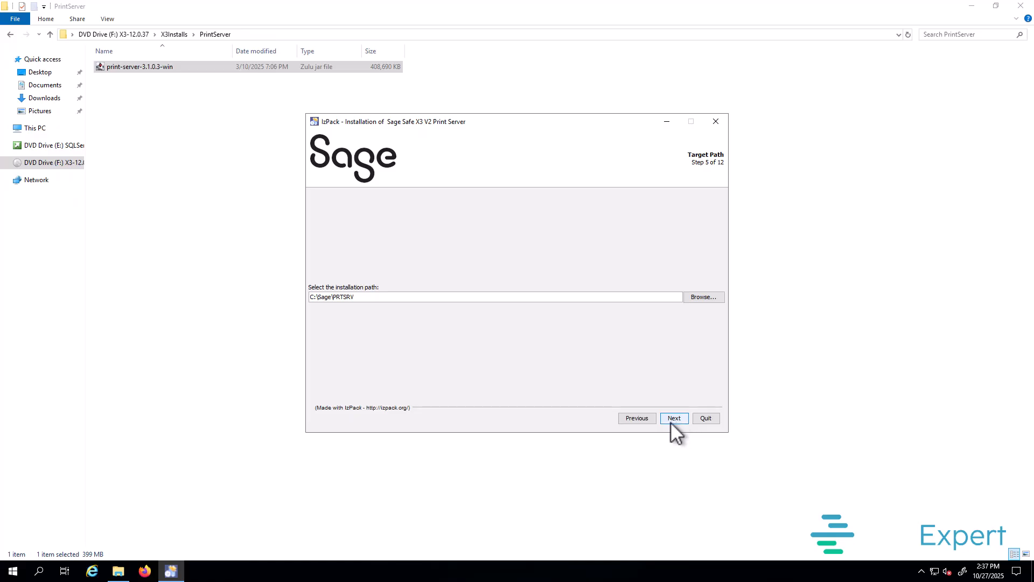
drag(314, 297, 302, 297)
text(D)
click(674, 418)
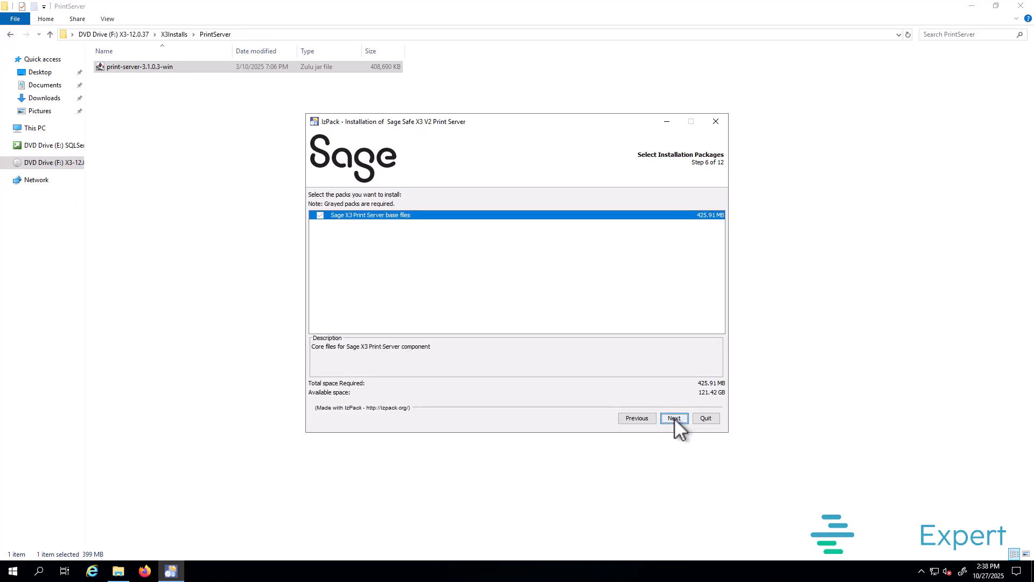
Step: Keep the base files pack and default ODBC choices, and install the print server
click(674, 418)
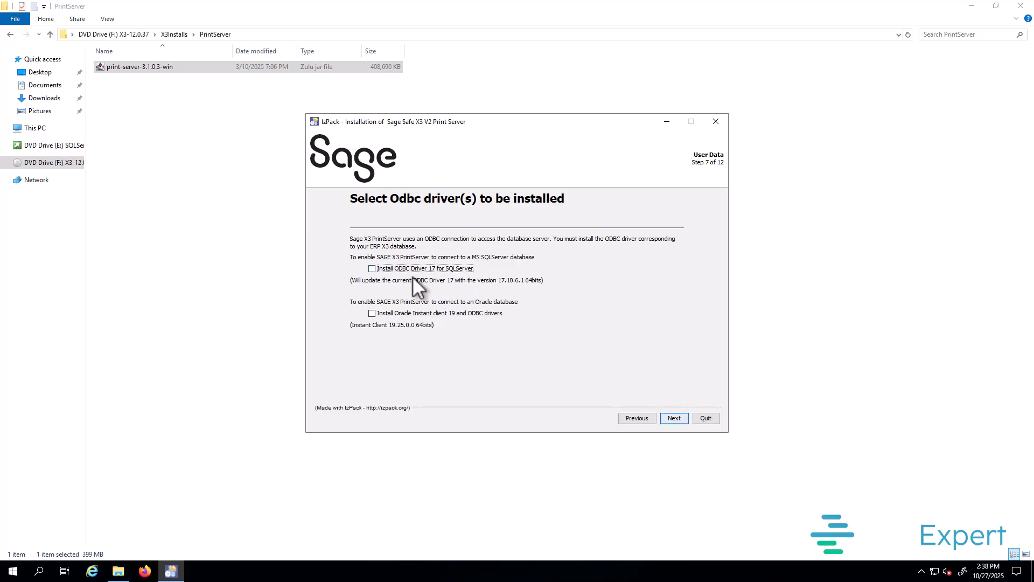
click(673, 418)
click(674, 418)
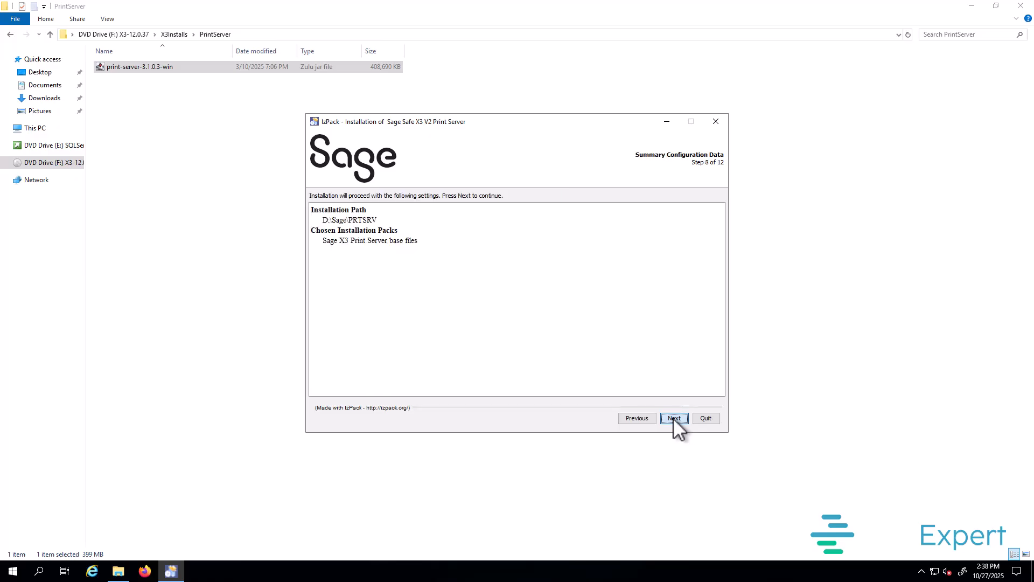
click(674, 419)
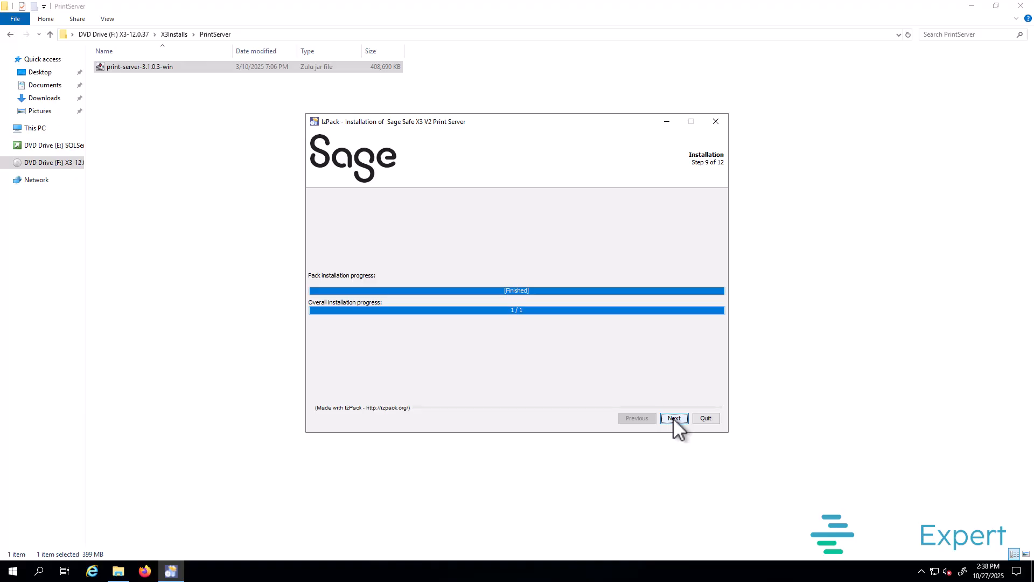
click(674, 418)
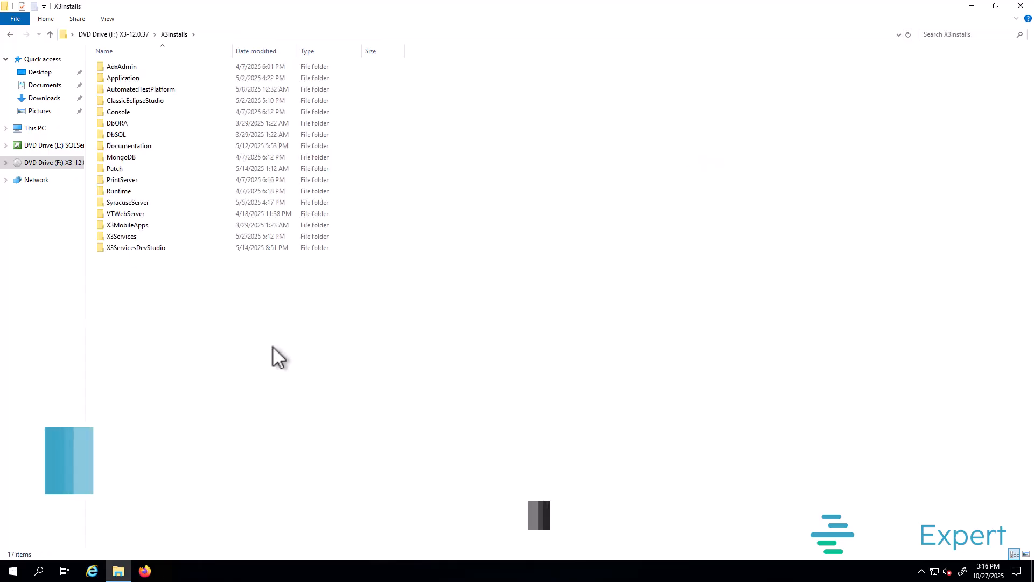
Step: Launch the mongo-db-7.0.16.4 installer from the MongoDB folder in English
double_click(138, 157)
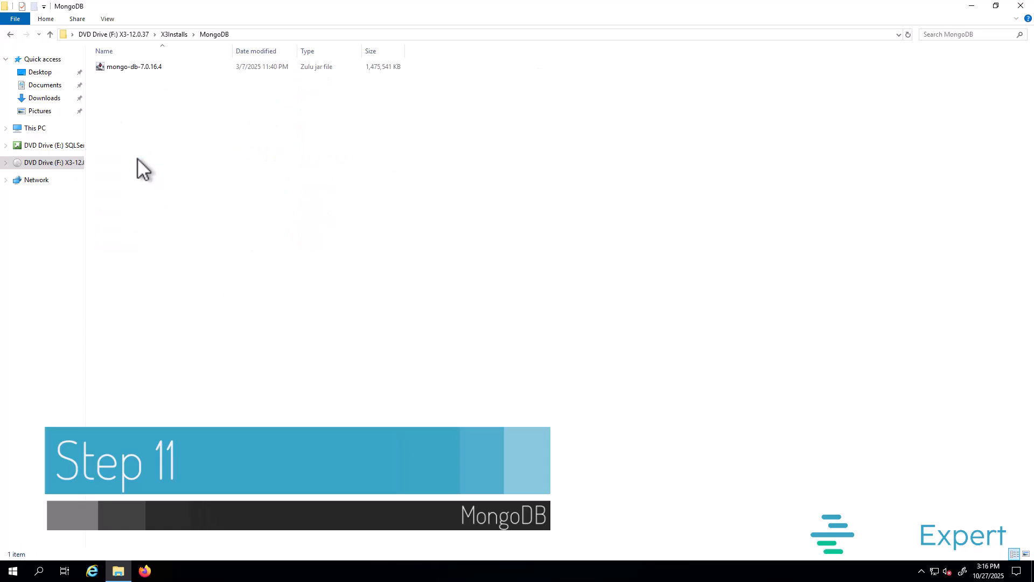
click(144, 69)
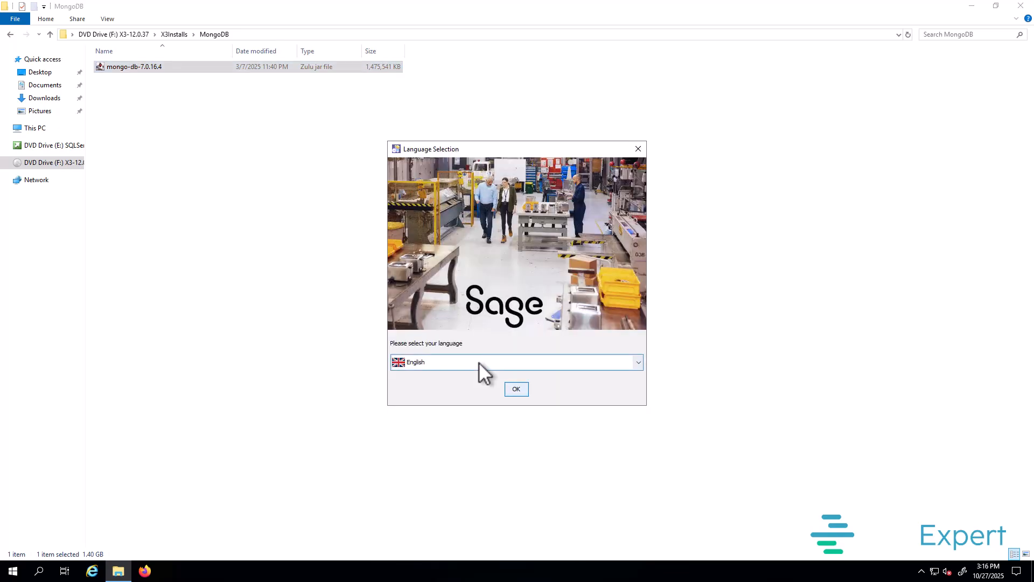
click(517, 390)
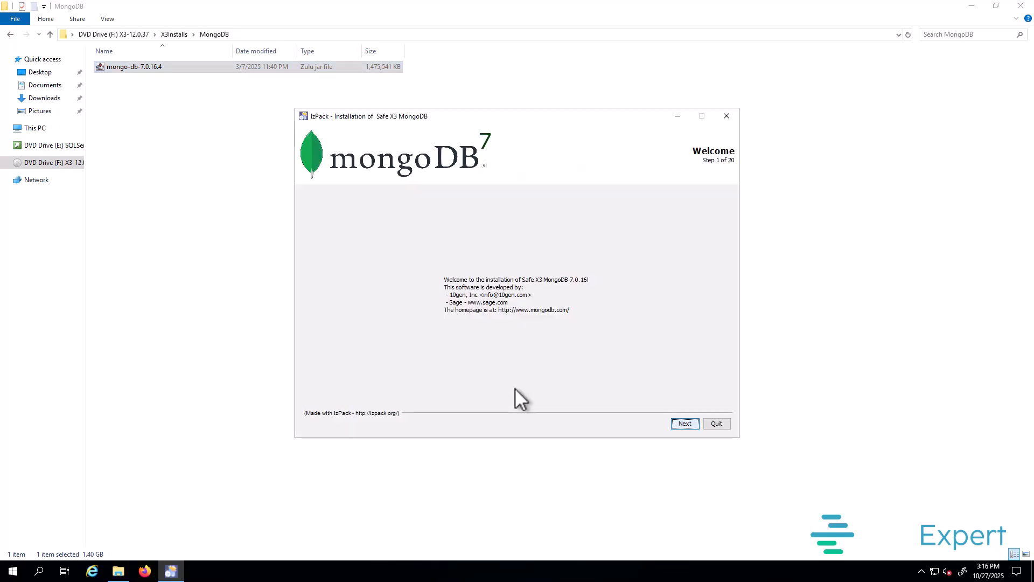
Step: Get past the MongoDB welcome and README pages and accept the licence
click(689, 424)
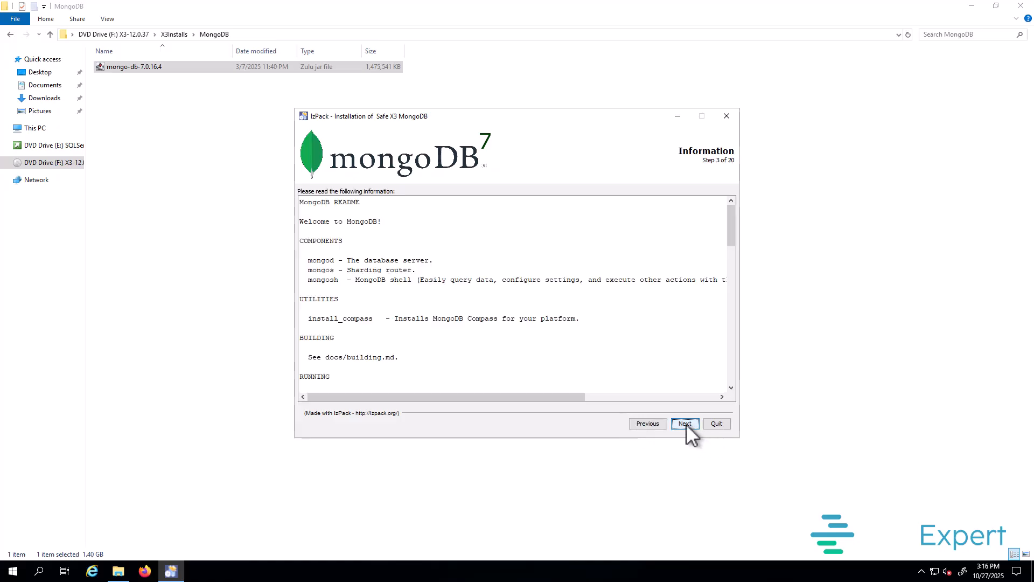
click(685, 424)
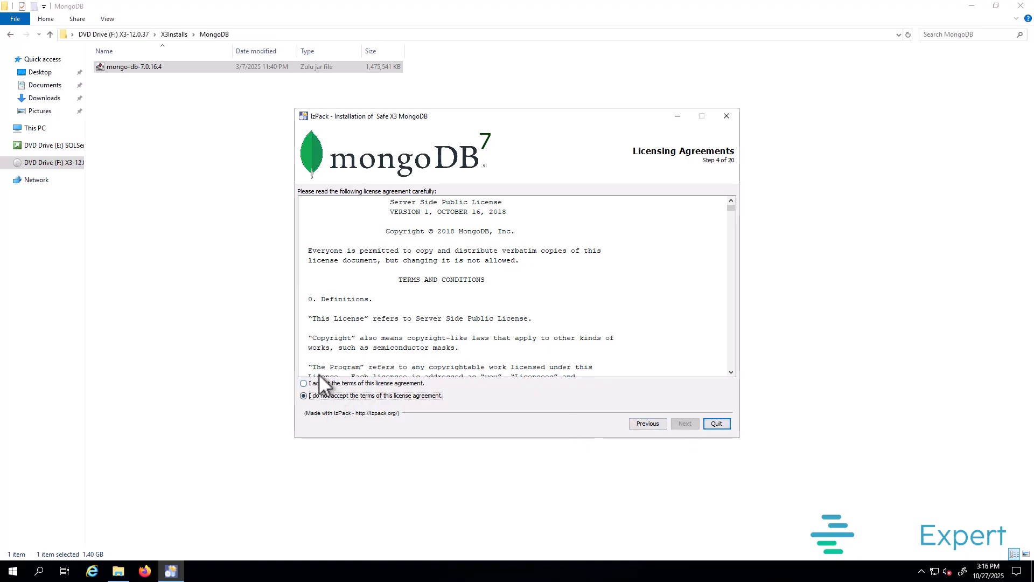
click(324, 383)
click(679, 424)
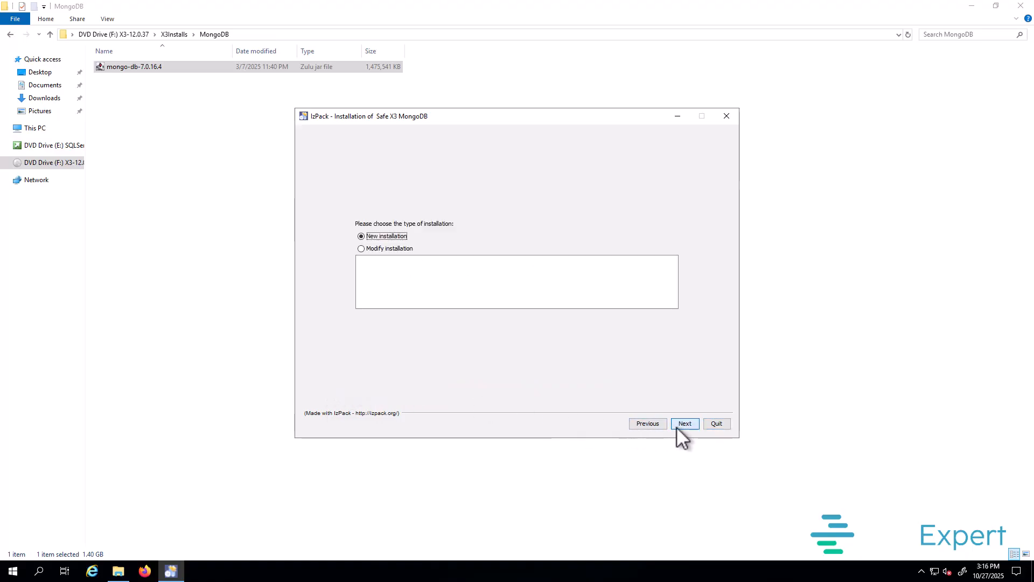
Step: Install MongoDB fresh to D:\Sage\MongoDBComponent, creating the folder, with default packages
click(686, 424)
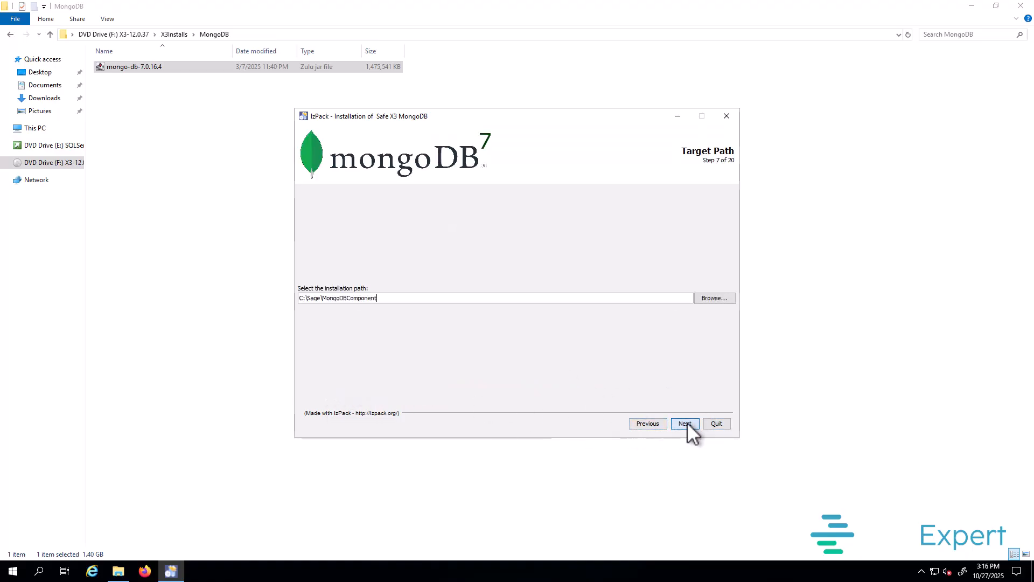
click(300, 298)
key(Delete)
text(D)
click(690, 425)
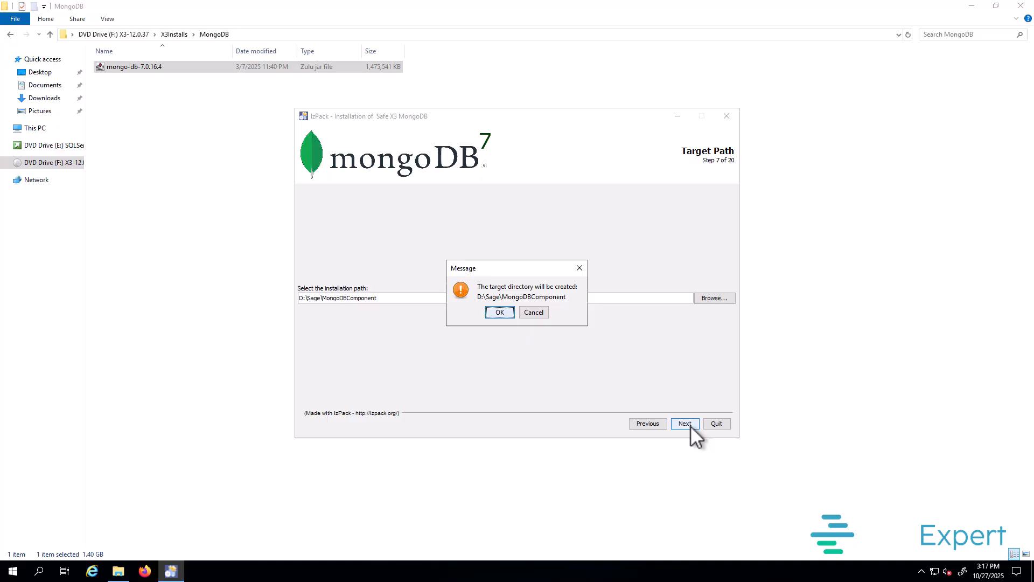
click(498, 311)
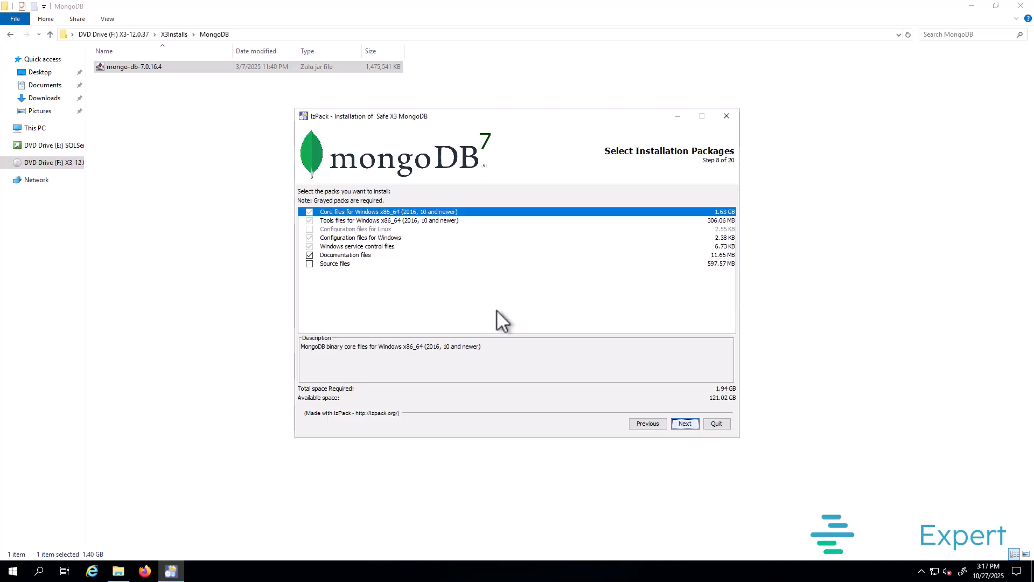
click(681, 423)
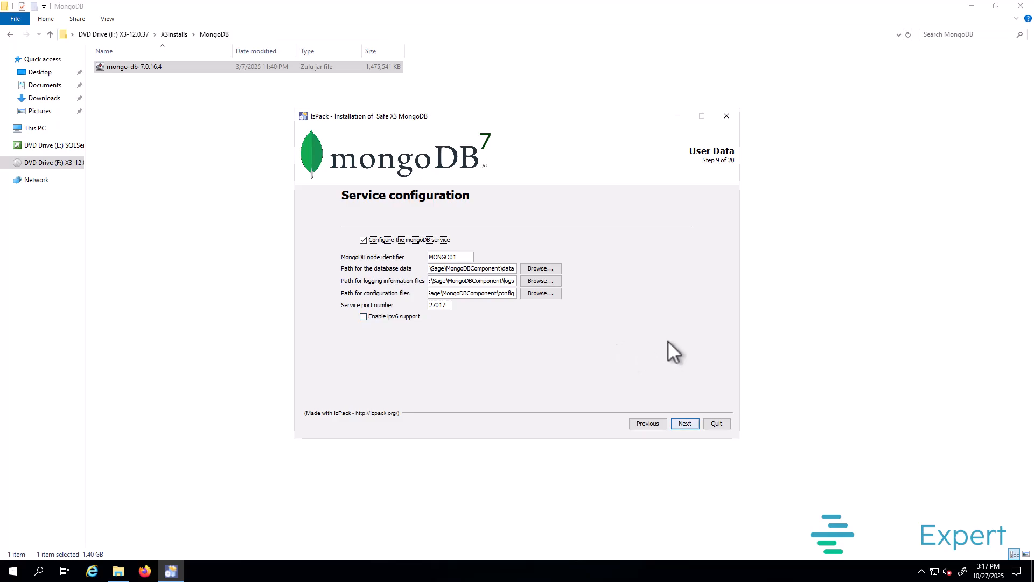
Step: Keep node MONGO01 on port 27017, create the logs and config folders, and disable SSL-only connections
click(690, 420)
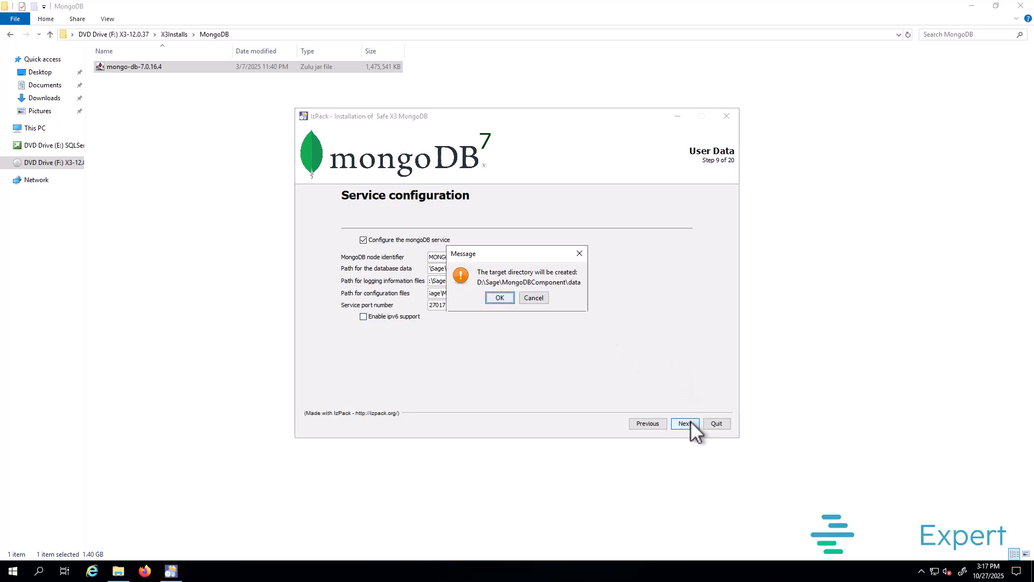
click(498, 298)
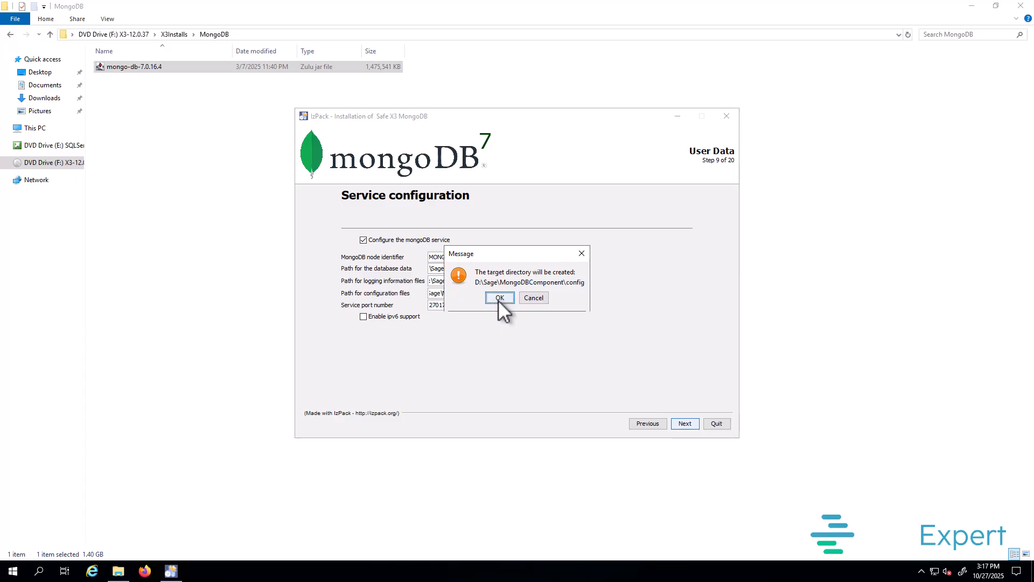
click(499, 298)
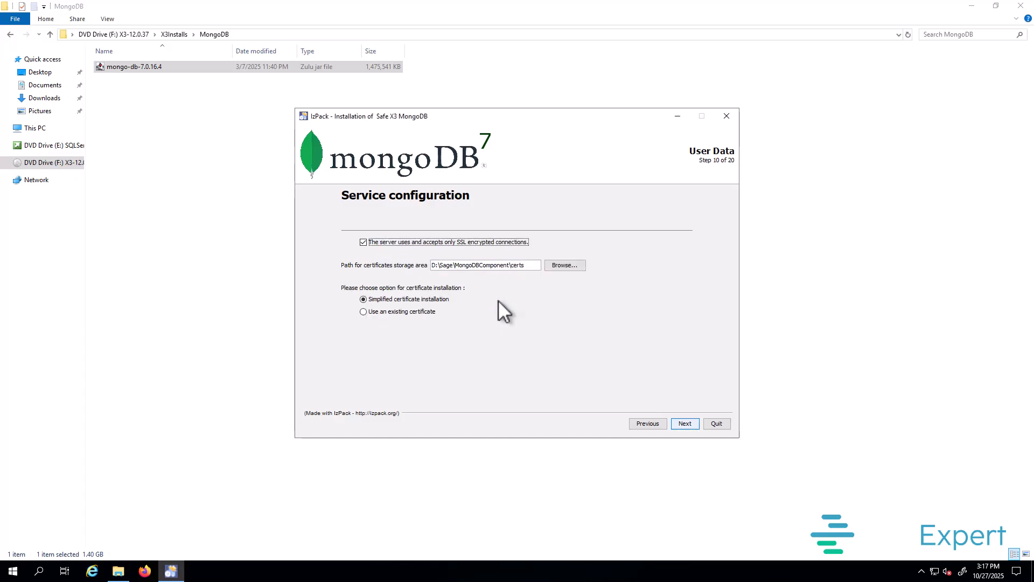
click(470, 241)
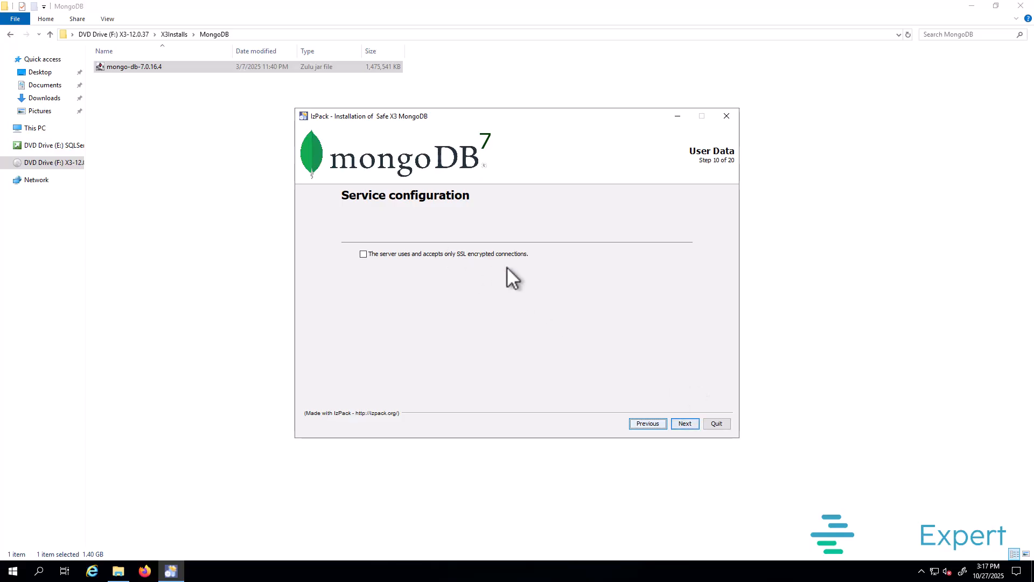
Step: Install MongoDB, create and start its Windows service, and close the installer
click(691, 424)
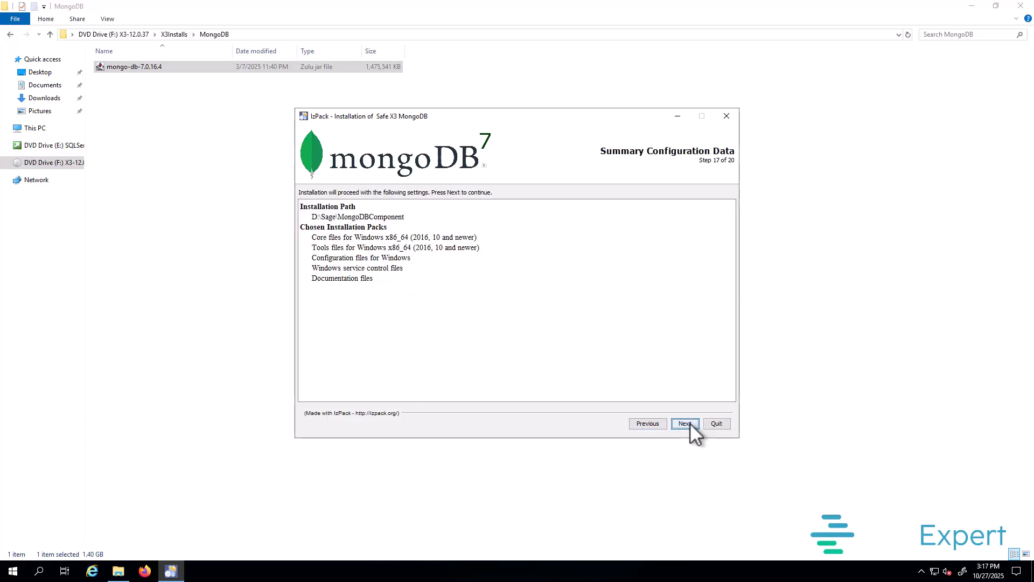
click(690, 423)
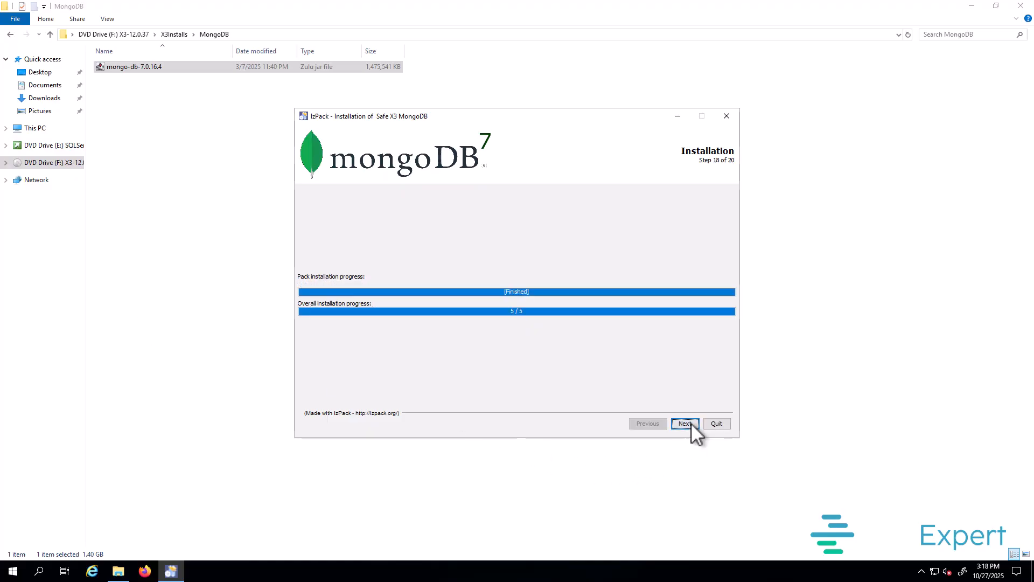
click(684, 424)
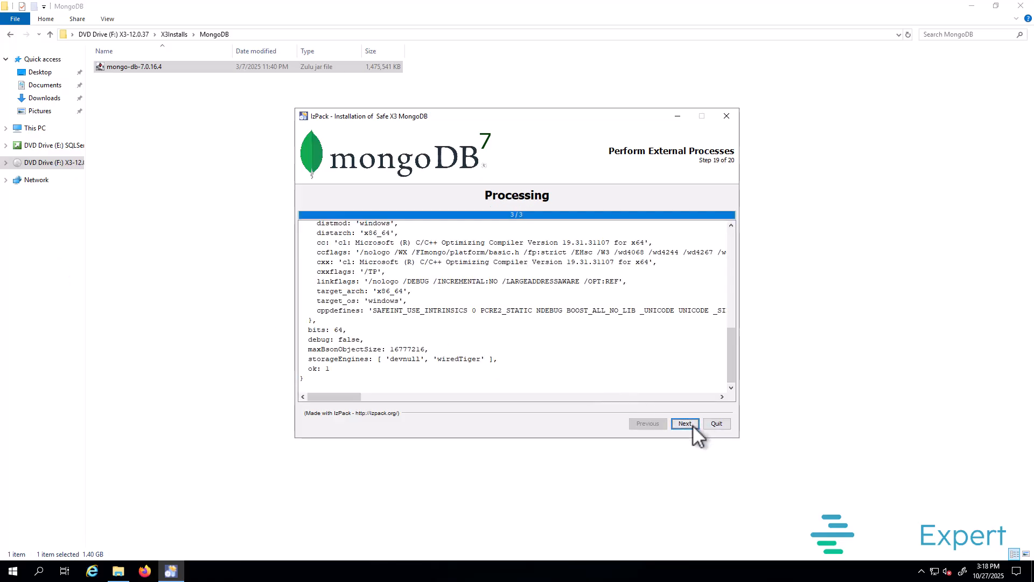
click(692, 425)
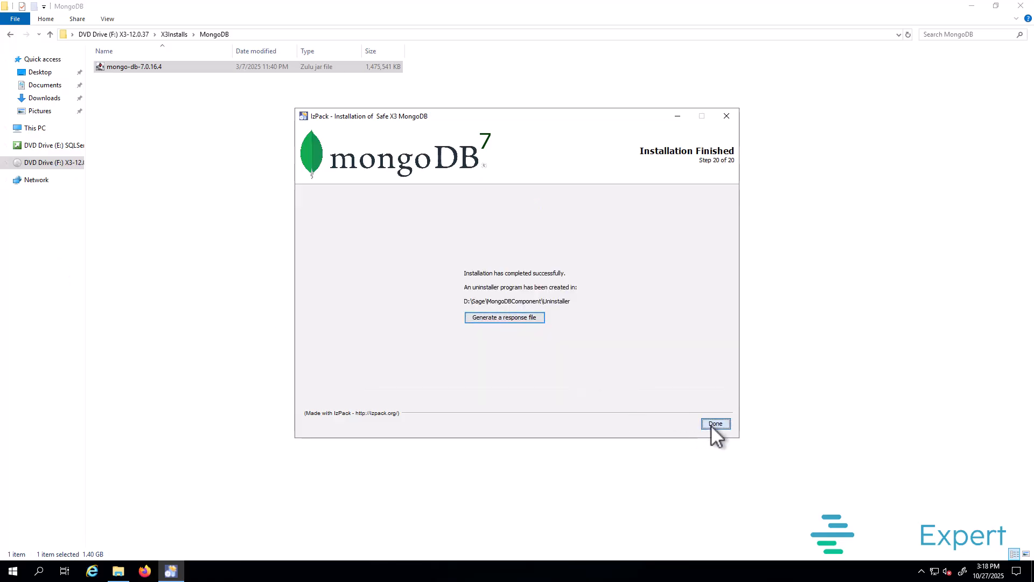
click(712, 424)
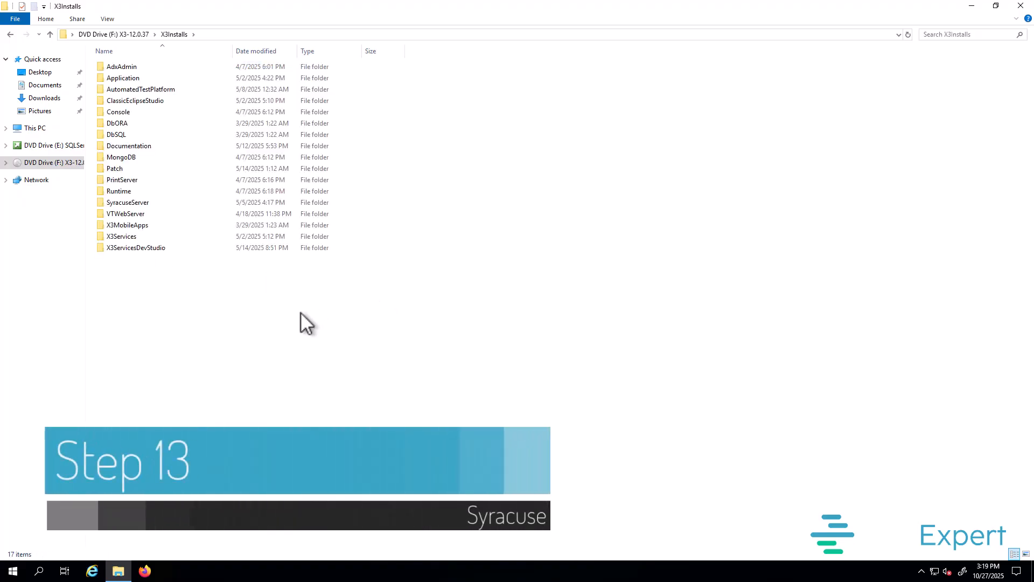
Step: Launch syracuse-server-12.22.0.24 from SyracuseServer in English and accept its licence
double_click(127, 203)
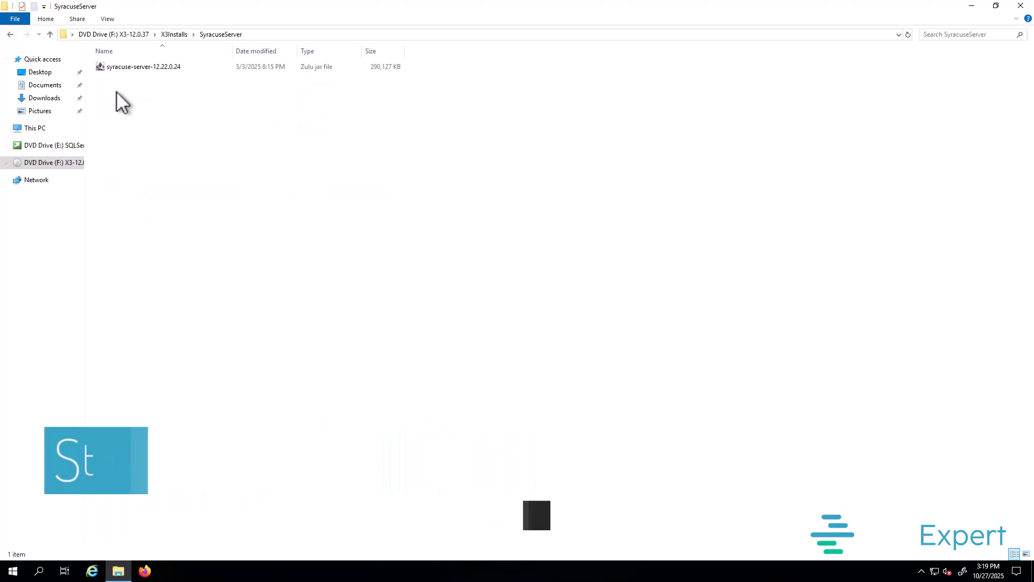
click(125, 63)
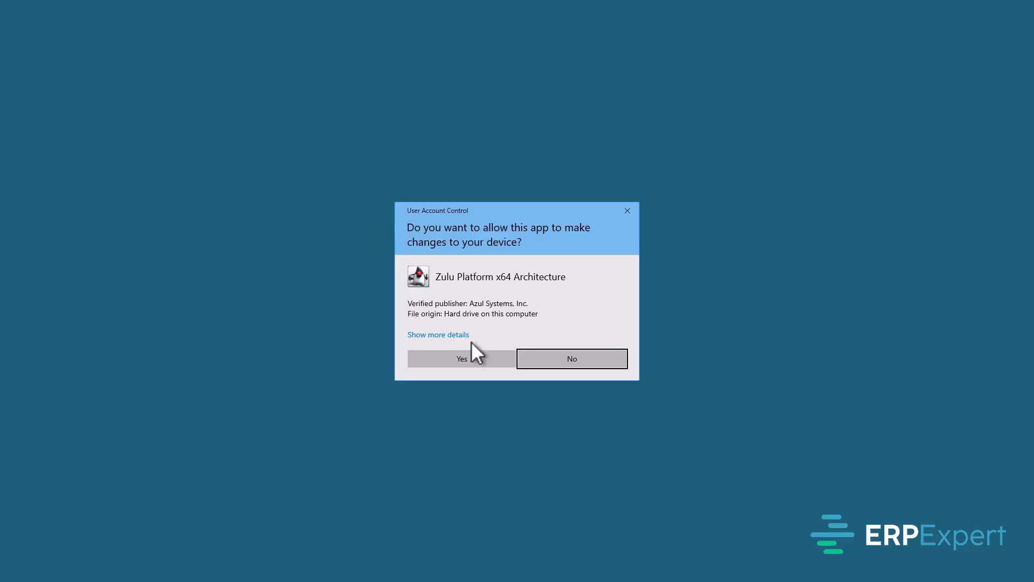
click(473, 360)
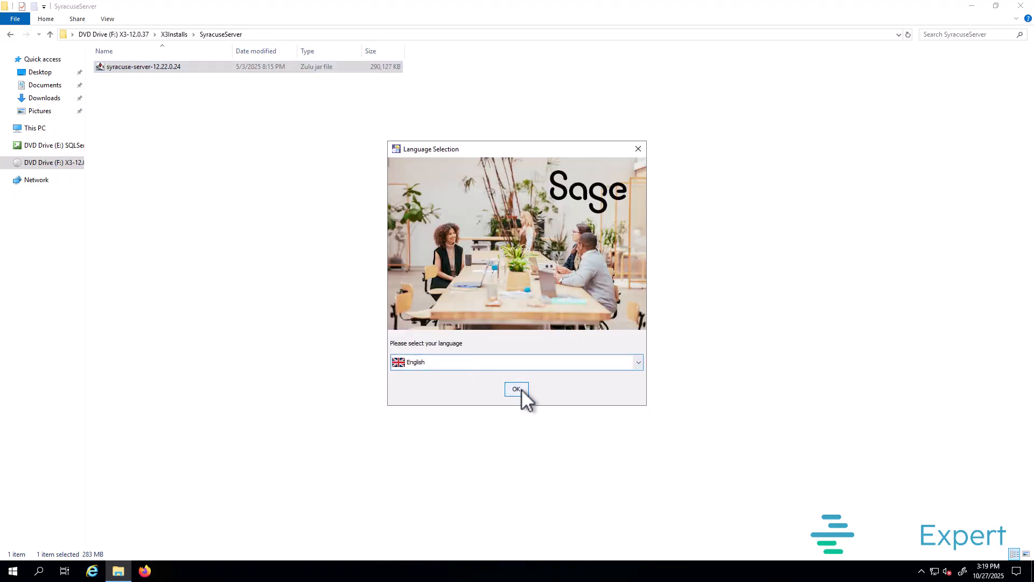
click(518, 389)
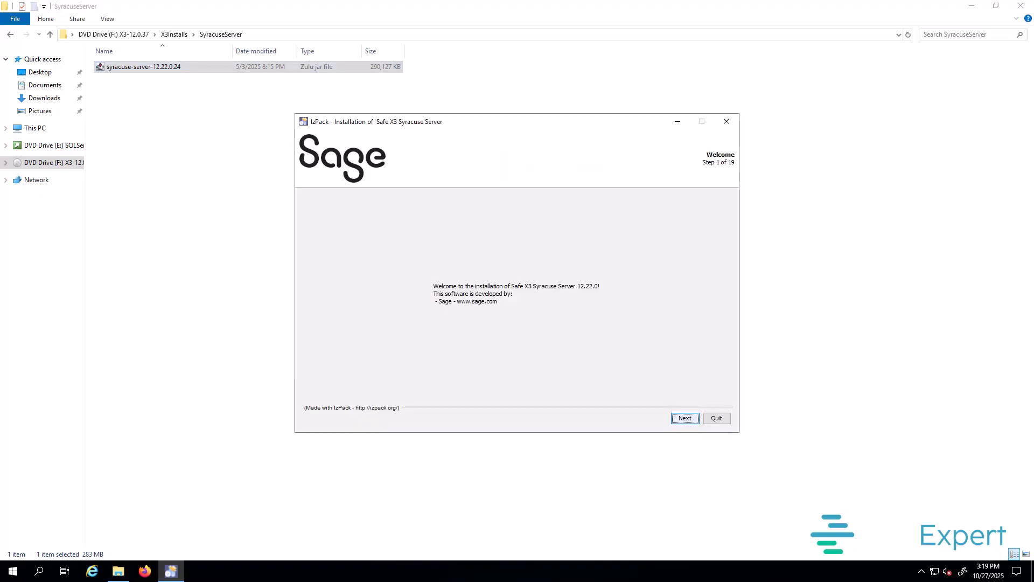
click(685, 417)
click(372, 377)
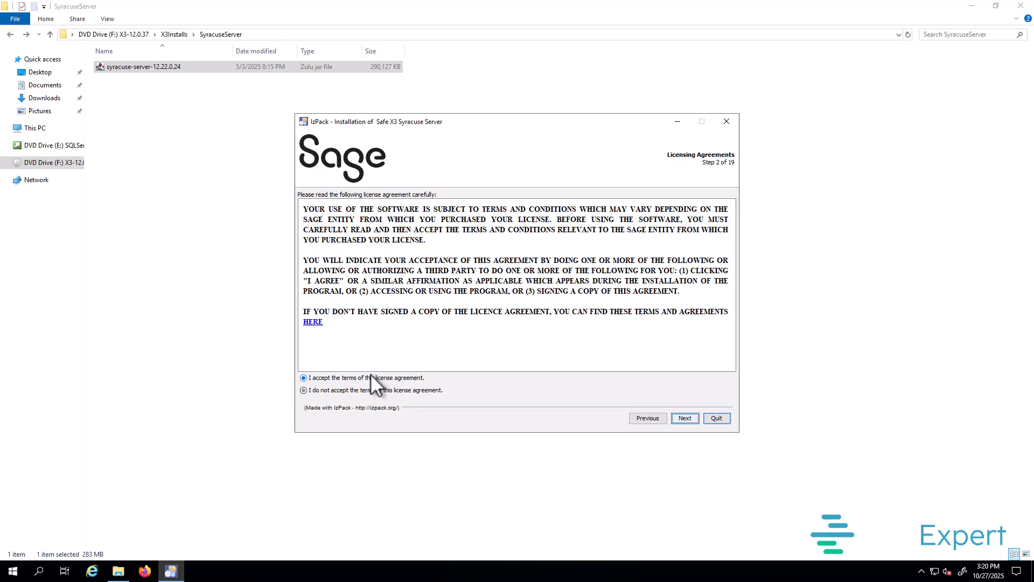
click(680, 416)
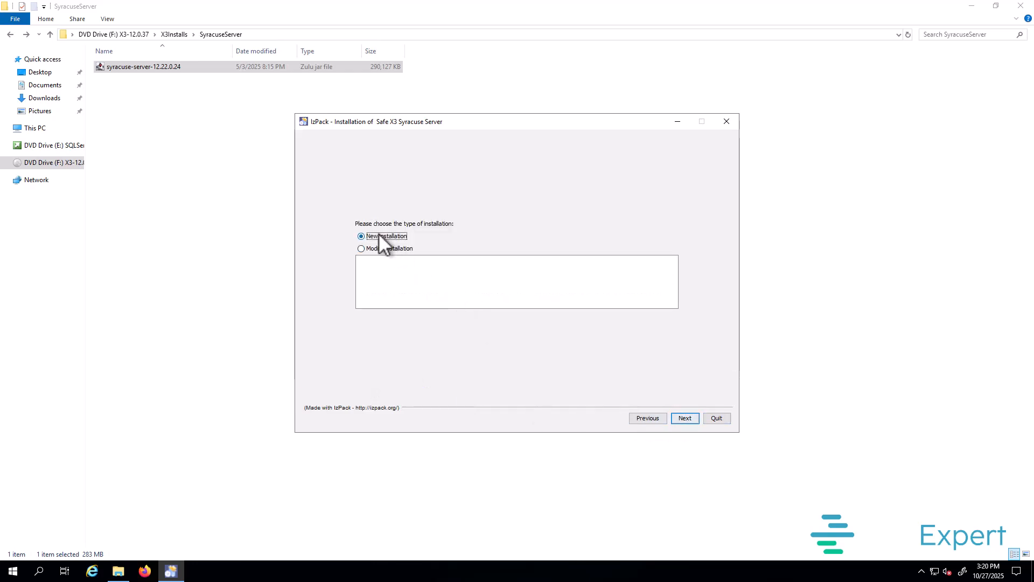
Step: Install Syracuse fresh to D:\Sage\SyracuseComponent, creating the folder, with default packs
click(686, 417)
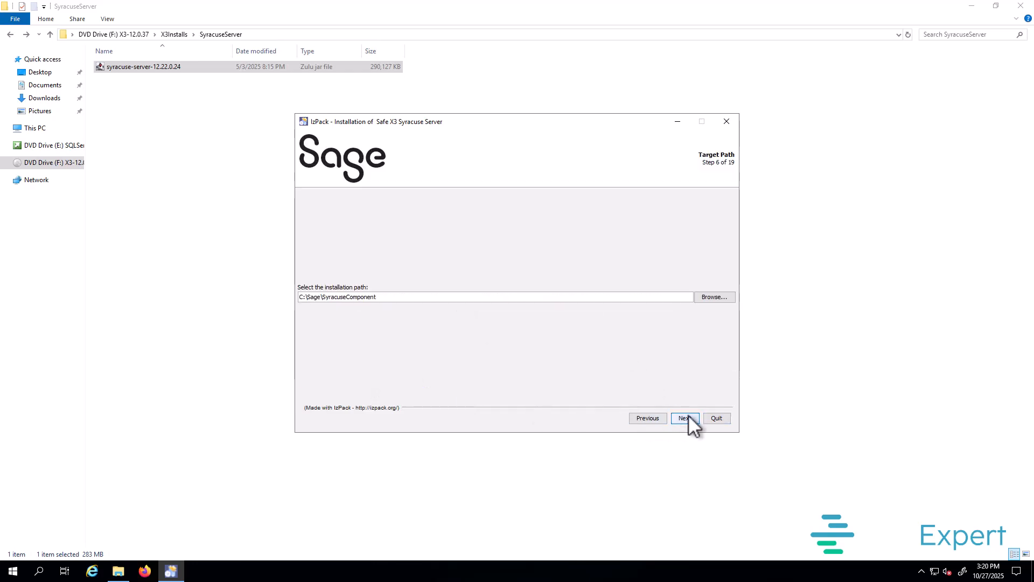
drag(304, 297, 293, 296)
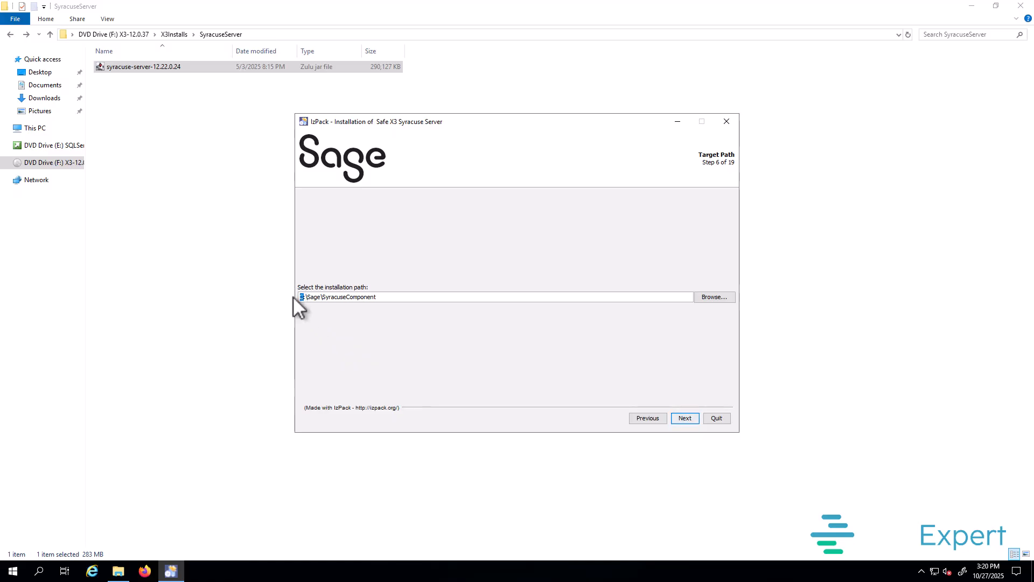
text(D:)
click(692, 420)
click(500, 312)
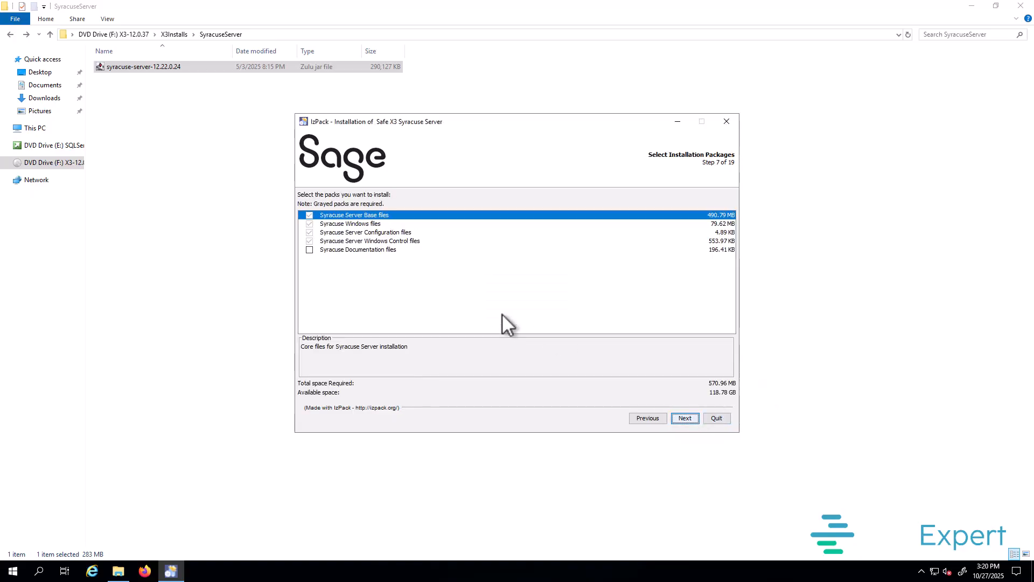
click(685, 418)
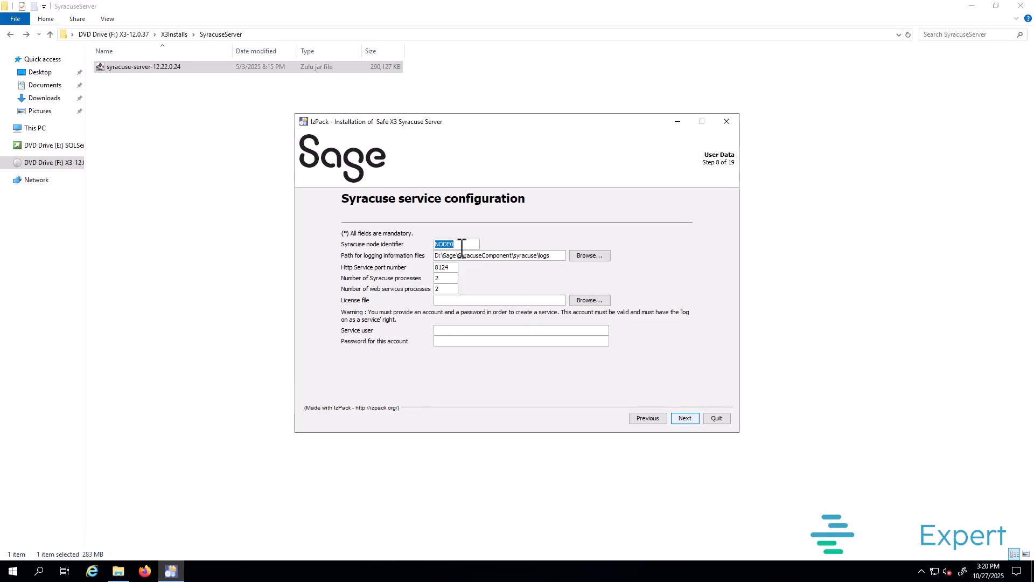
Step: Keep HTTP port 8124 and attach the X3V12 license .json file from the Desktop
double_click(447, 268)
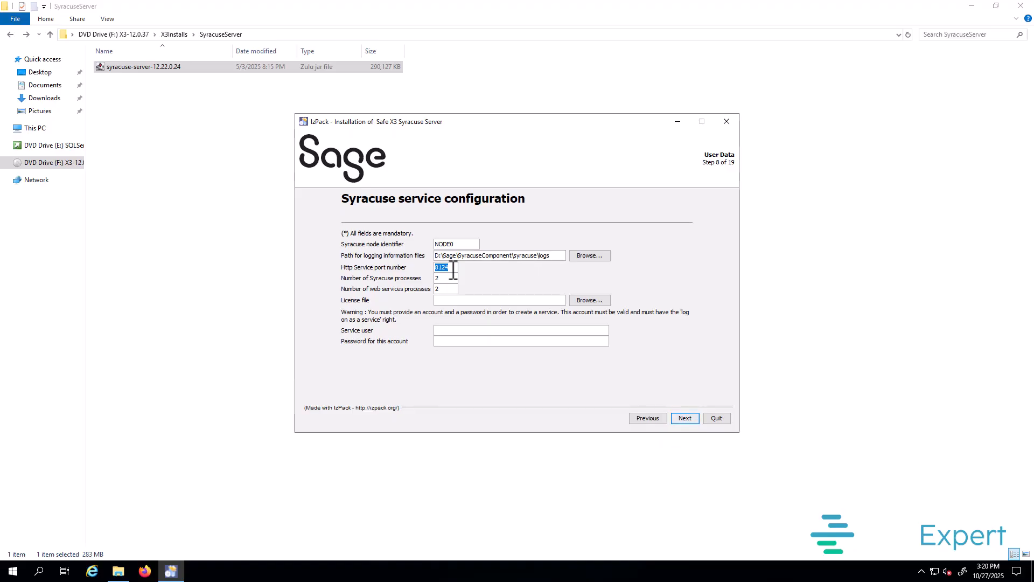
key(Tab)
key(Tab)
key(shift+Tab)
key(Tab)
click(589, 300)
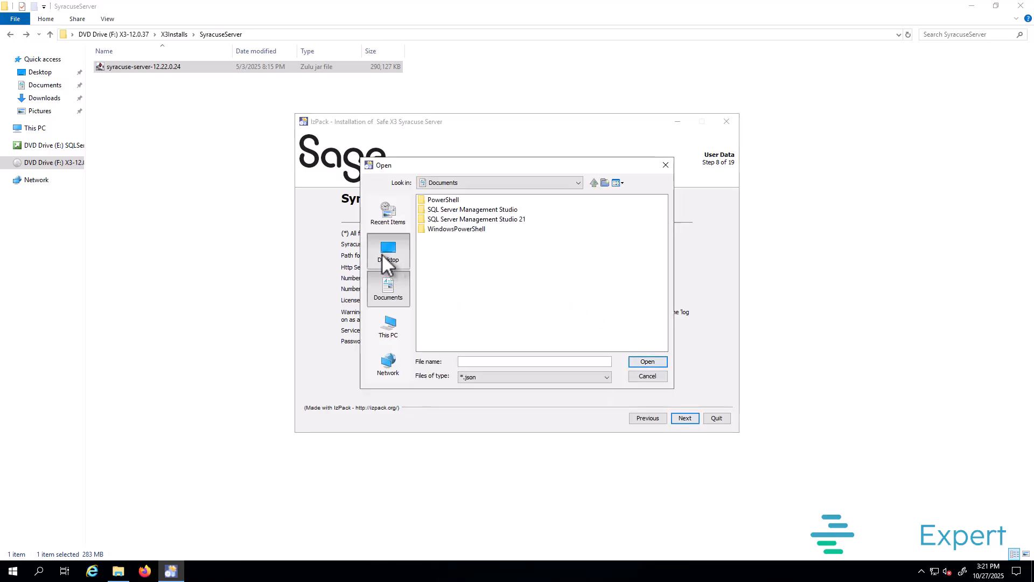
click(382, 257)
click(483, 257)
double_click(483, 257)
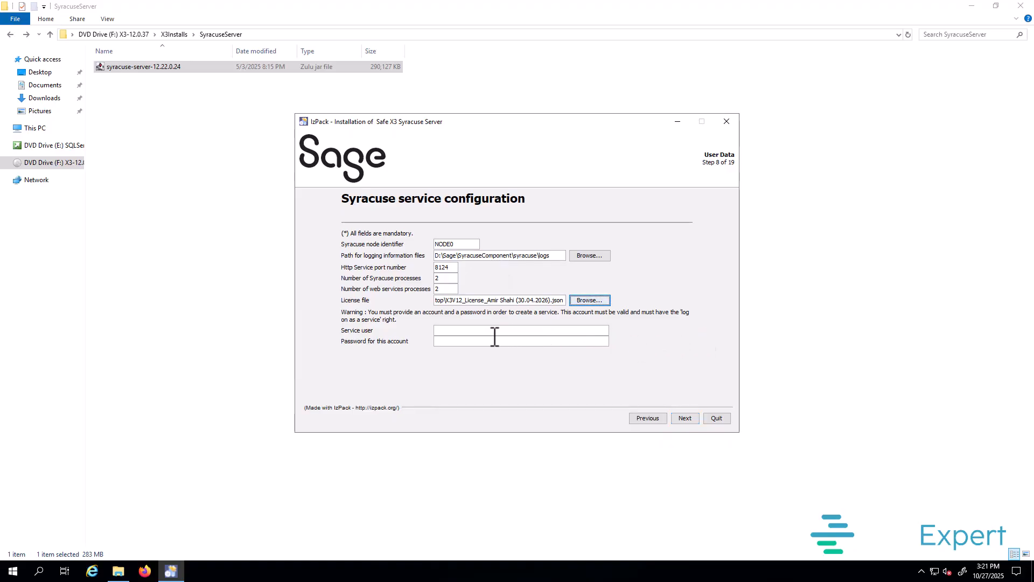
Step: Set the service user account to x3ADMIN with its password and continue
click(473, 331)
text(x)
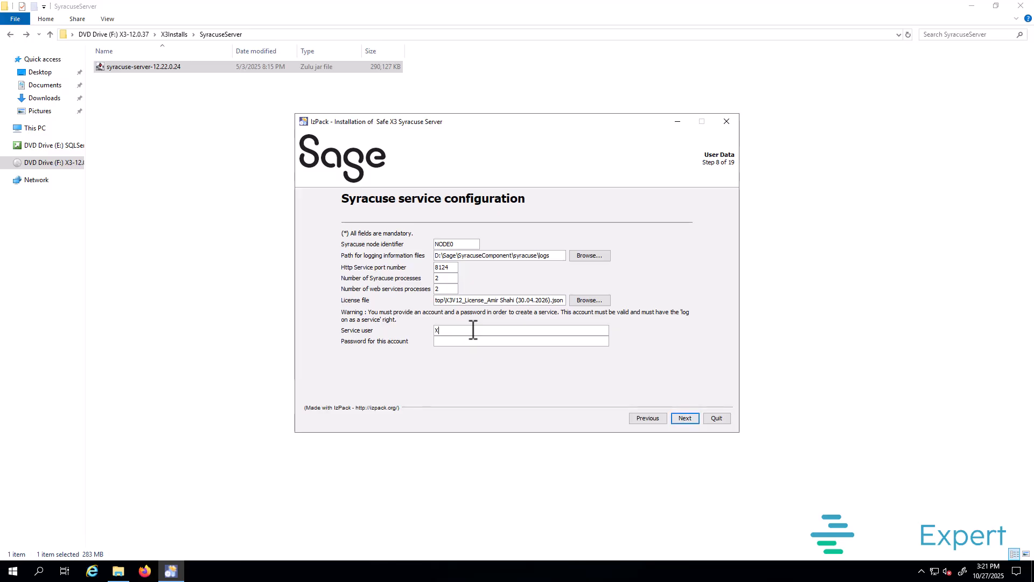
text(3ADMIN)
key(Tab)
text(••••••••••••)
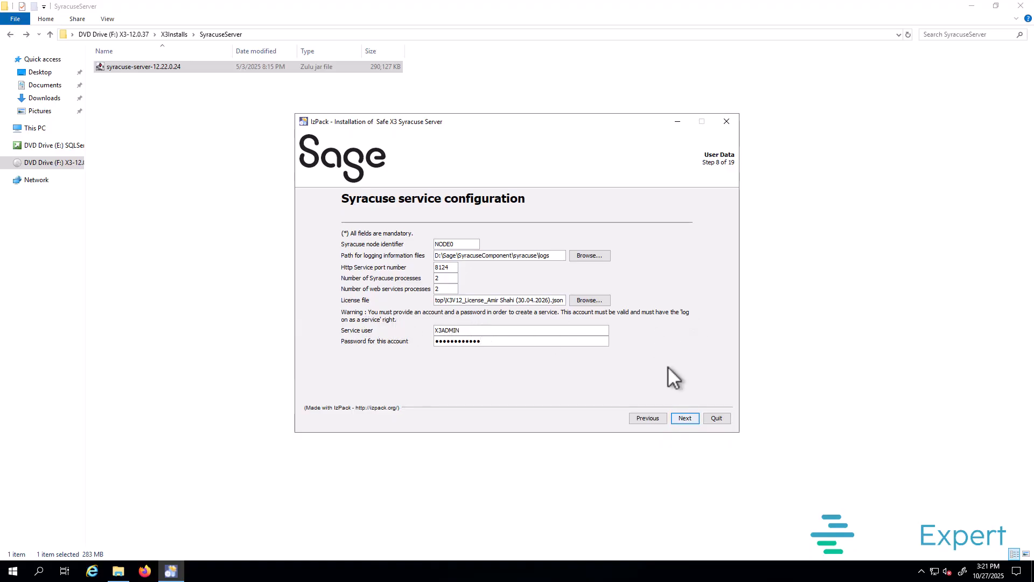
click(686, 418)
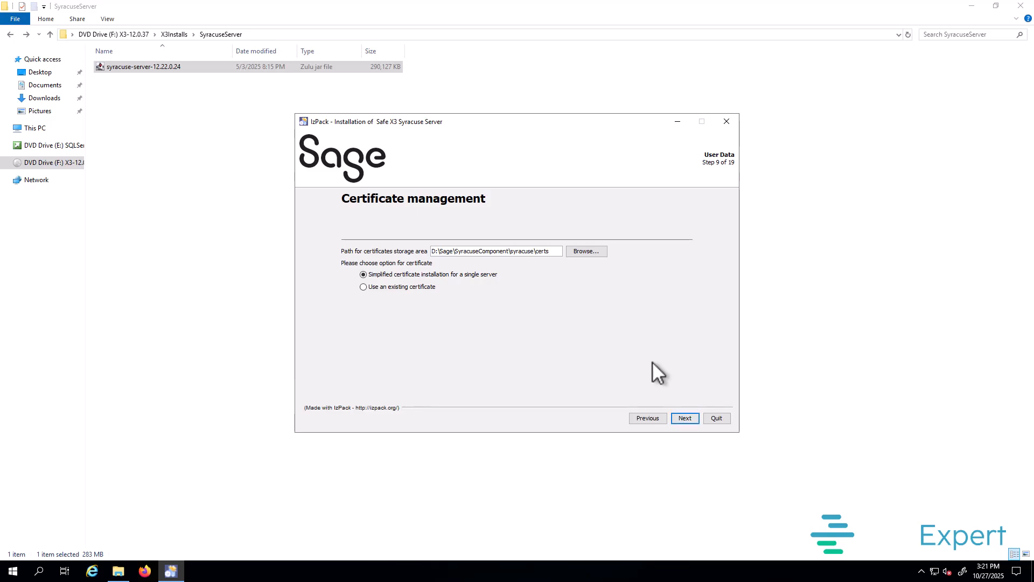
Step: Keep simplified certificates and enter and verify the CA passphrase
click(685, 420)
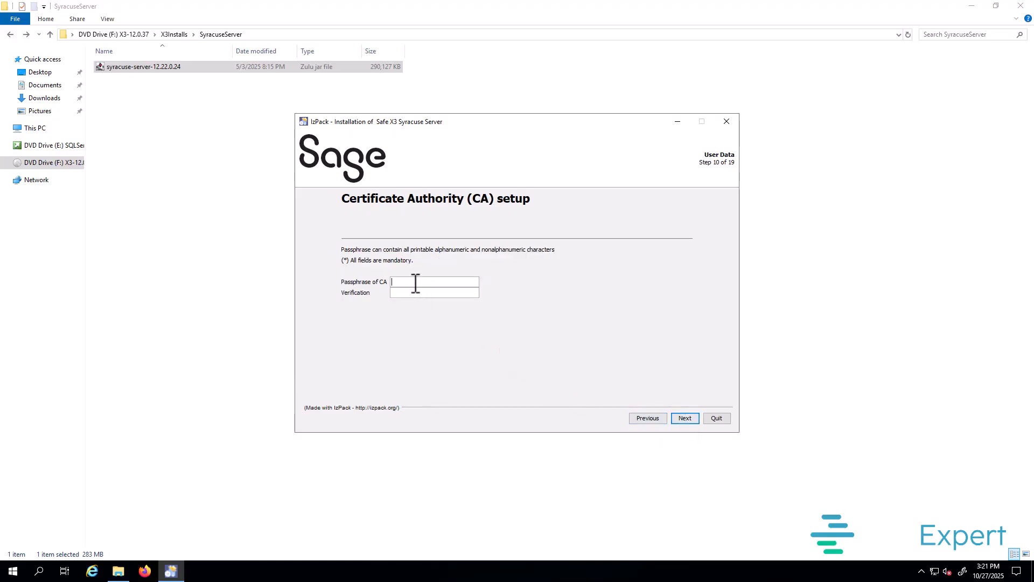
text(••••••••••)
key(Tab)
text(••••••••••••)
click(687, 416)
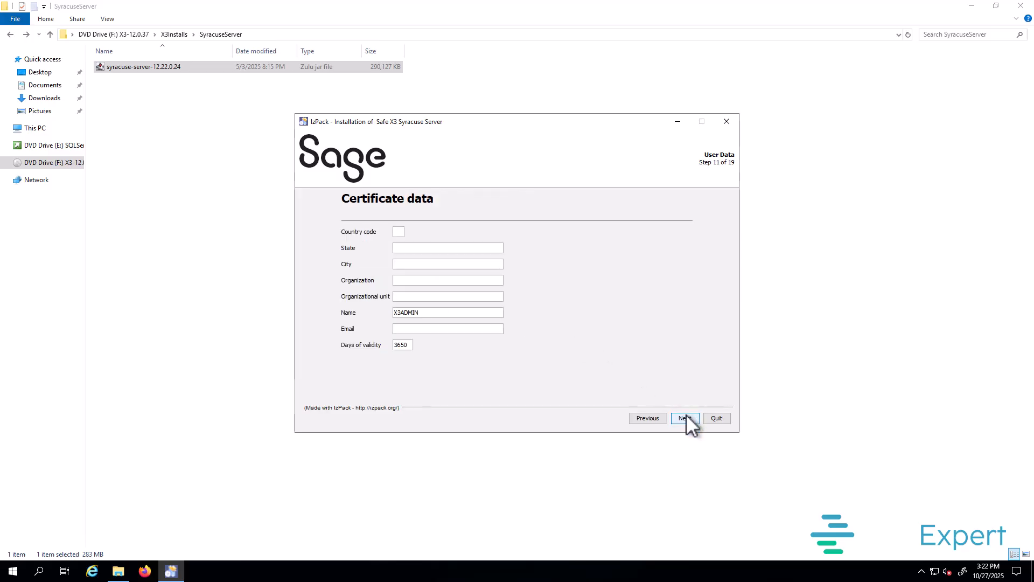
Step: Fill certificate data: AU, NSW, Surry Hills, Expert ERP Advisors Pty Ltd, unit Sage, contact e-mail
text(AU)
key(Tab)
text(NS)
key(Tab)
text(Surry Hills)
key(Tab)
text(Exper)
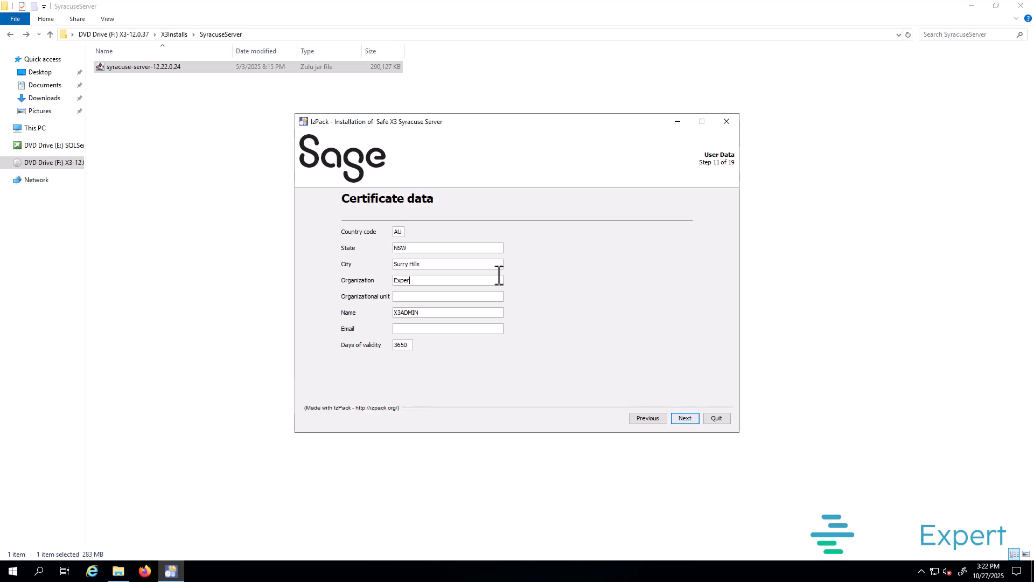
text(t ERP Advisors Pty Ltd)
click(431, 297)
text(Sage)
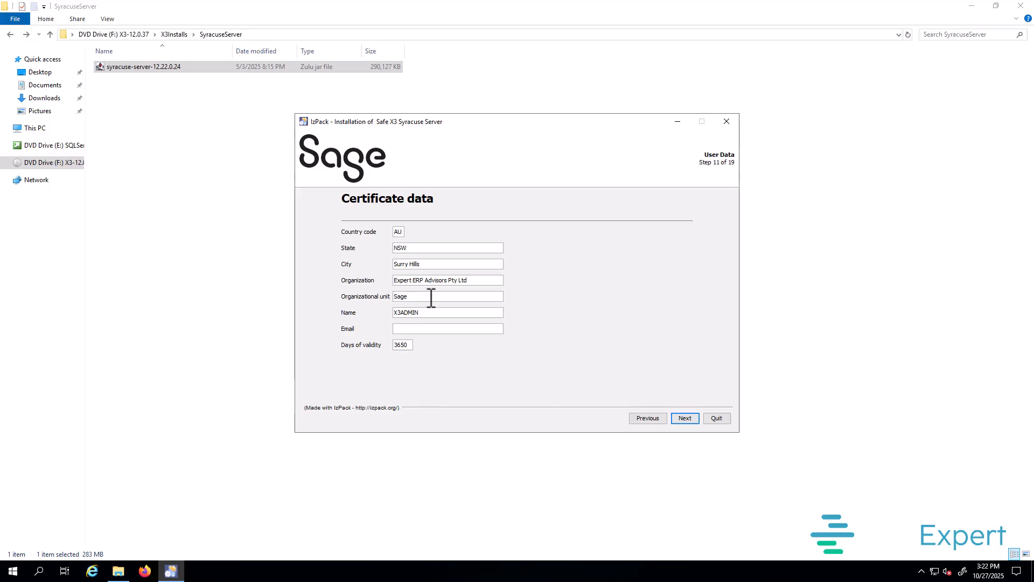
click(421, 329)
Step: Enter and verify the server passphrase on the host setup step
click(687, 418)
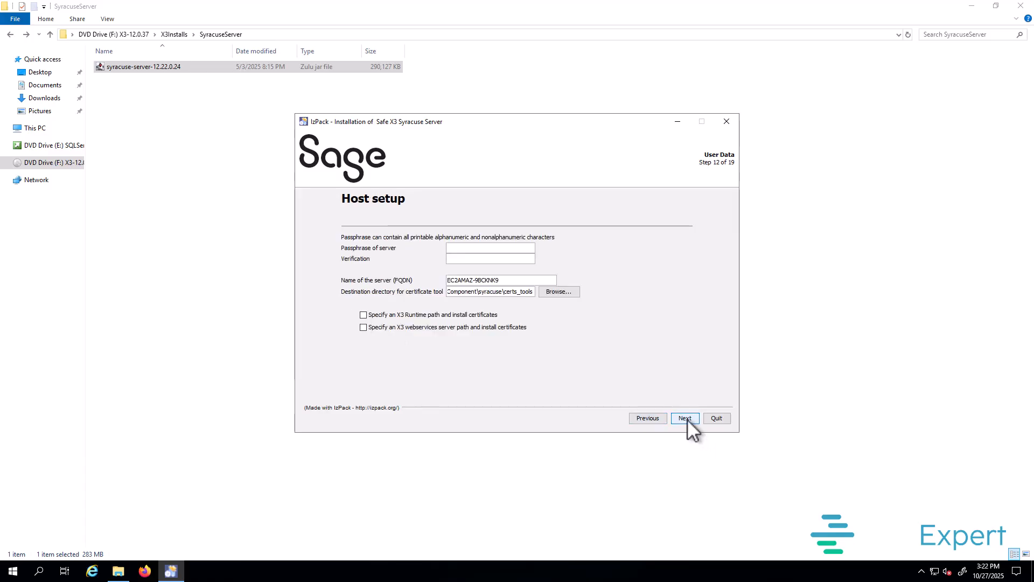
key(Tab)
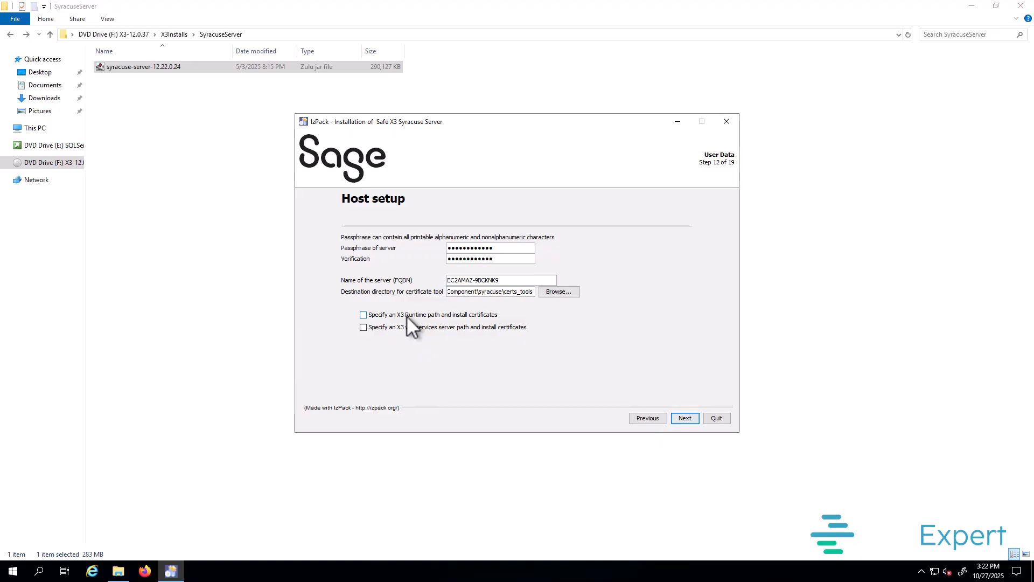
Step: Install certificates into the X3 Runtime at D:\Sage\SAGEX3\runtime and continue
click(447, 314)
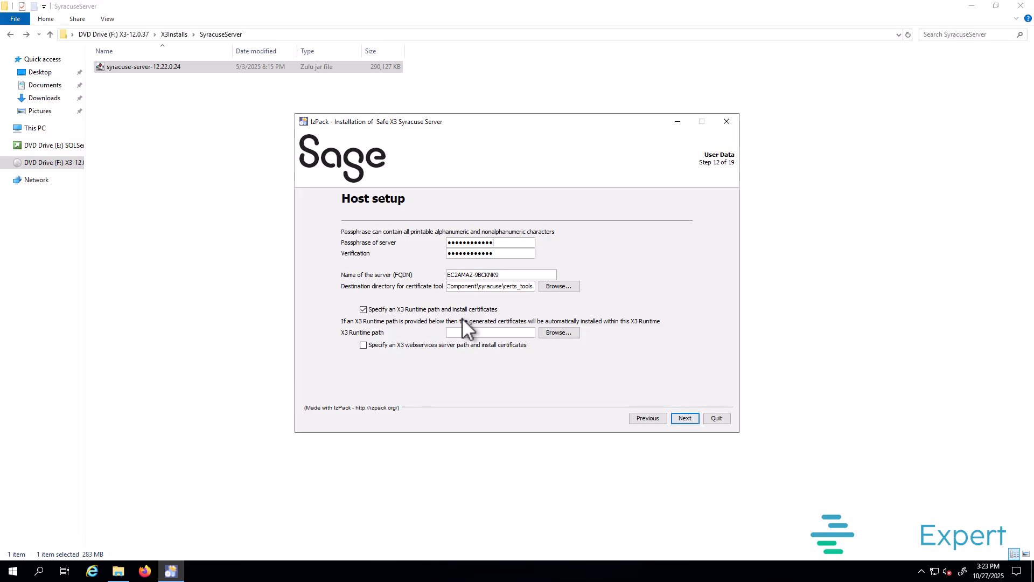
click(561, 334)
click(396, 337)
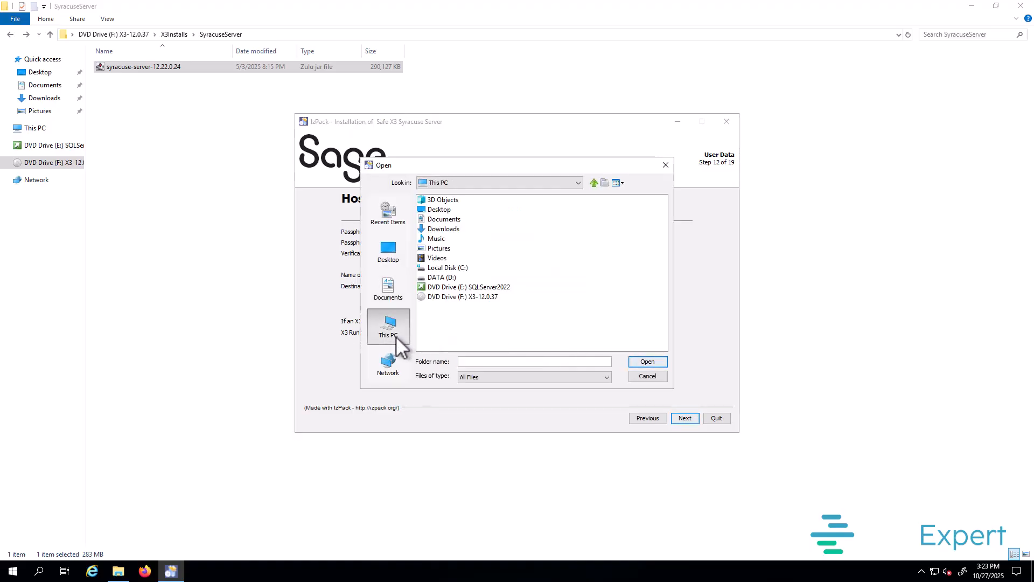
double_click(450, 276)
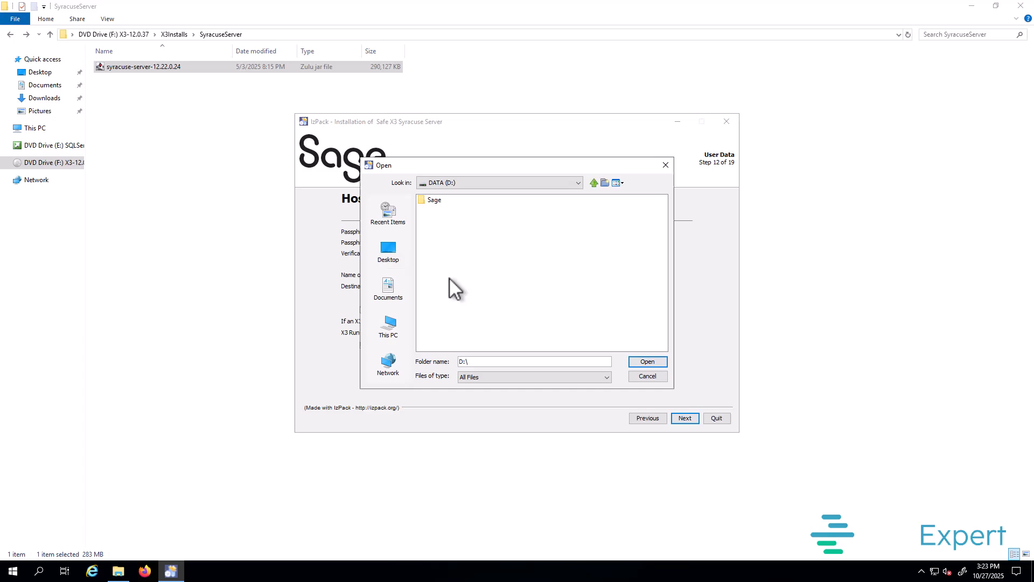
double_click(435, 201)
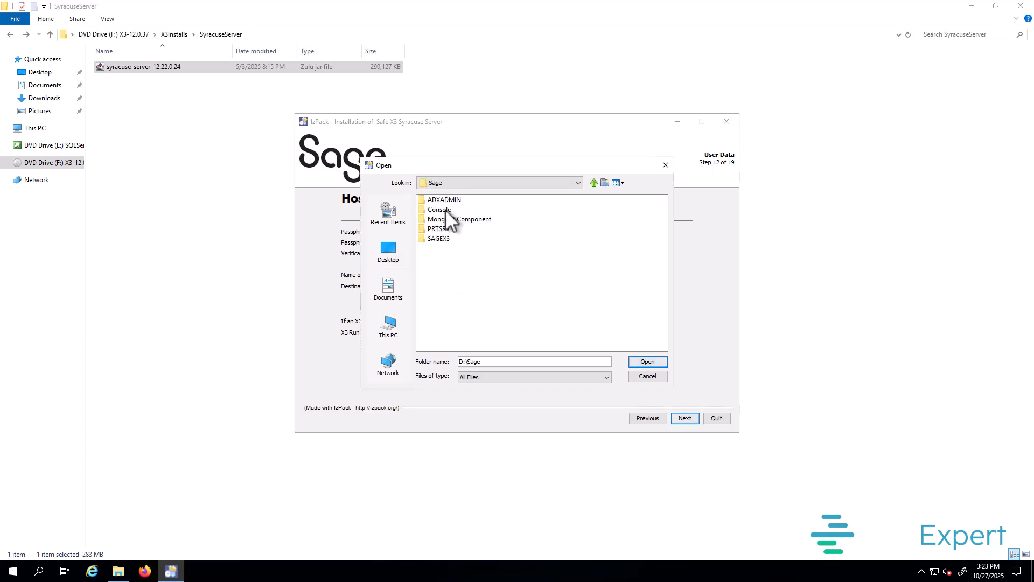
double_click(443, 237)
double_click(440, 218)
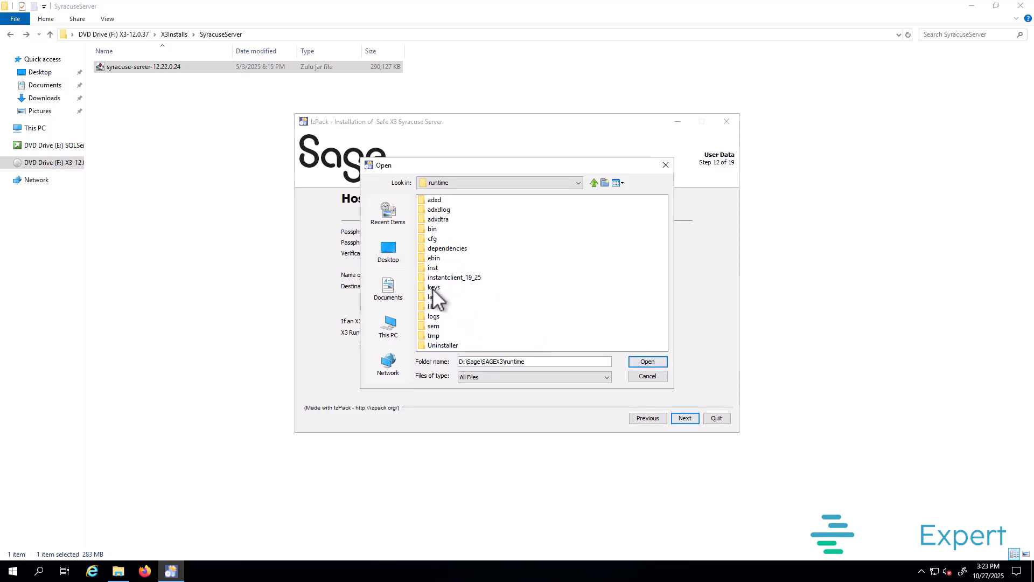
click(649, 362)
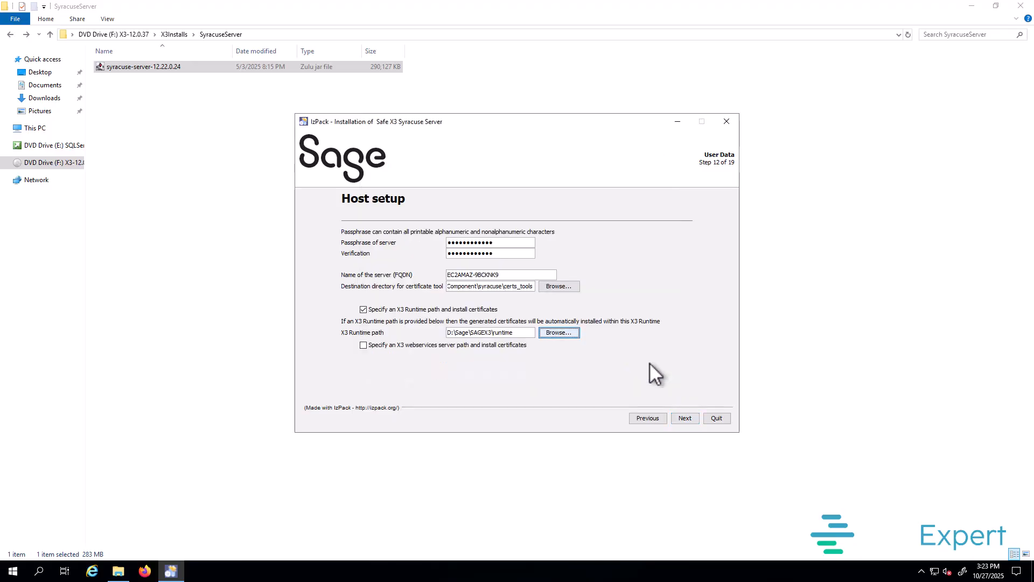
click(687, 416)
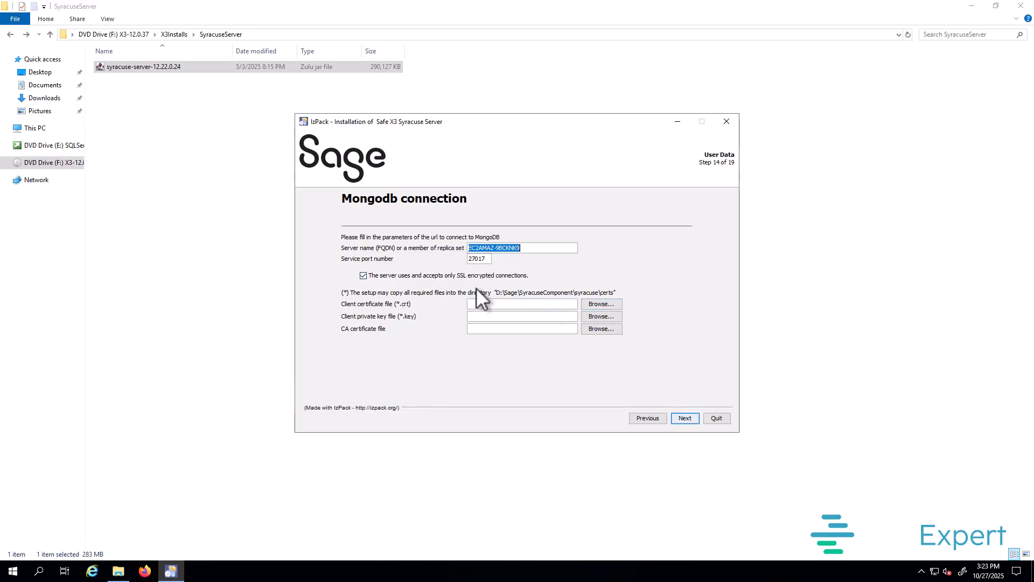
Step: Disable SSL for the MongoDB connection on port 27017 and go to the summary
click(445, 276)
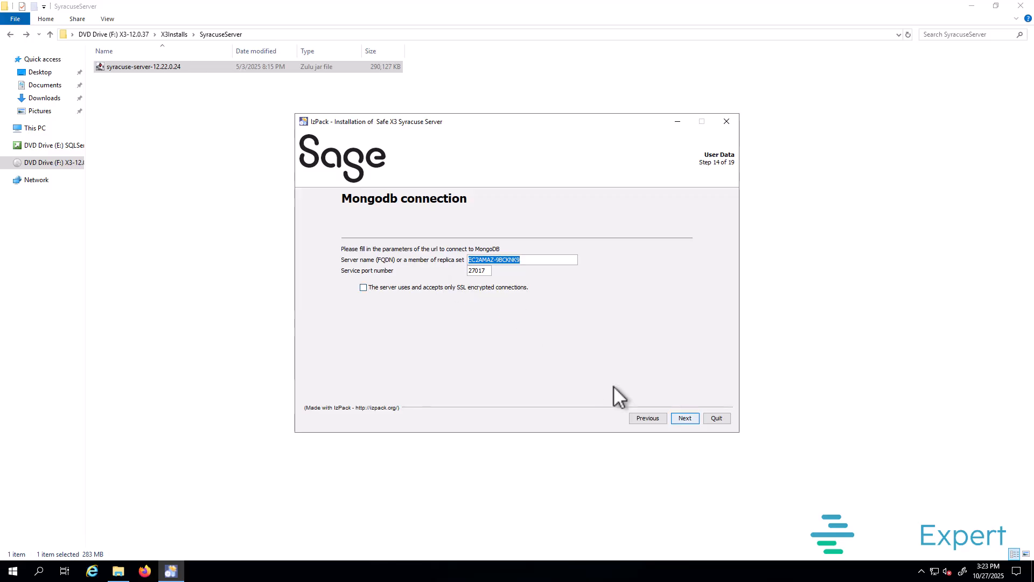
key(Tab)
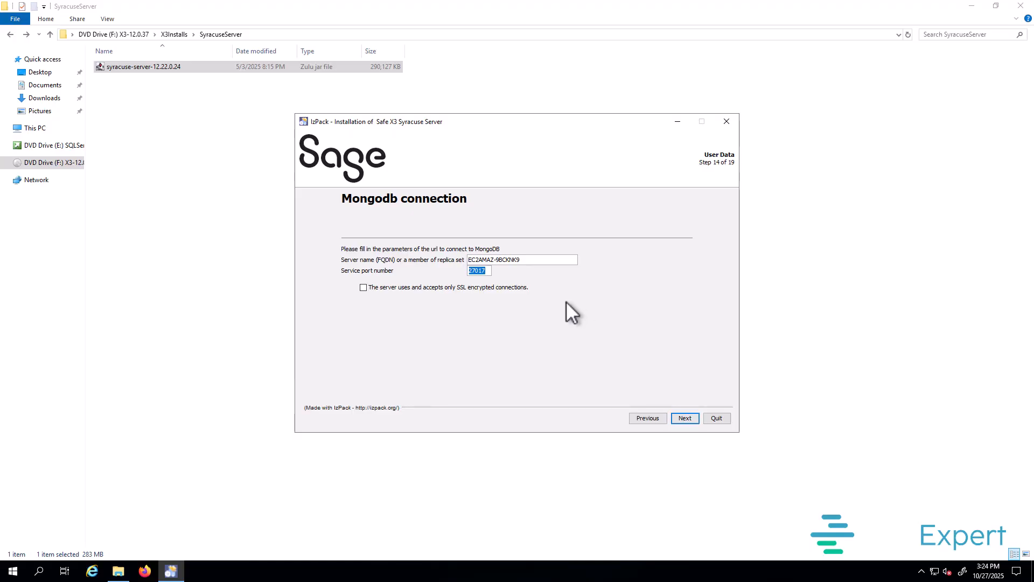
click(682, 419)
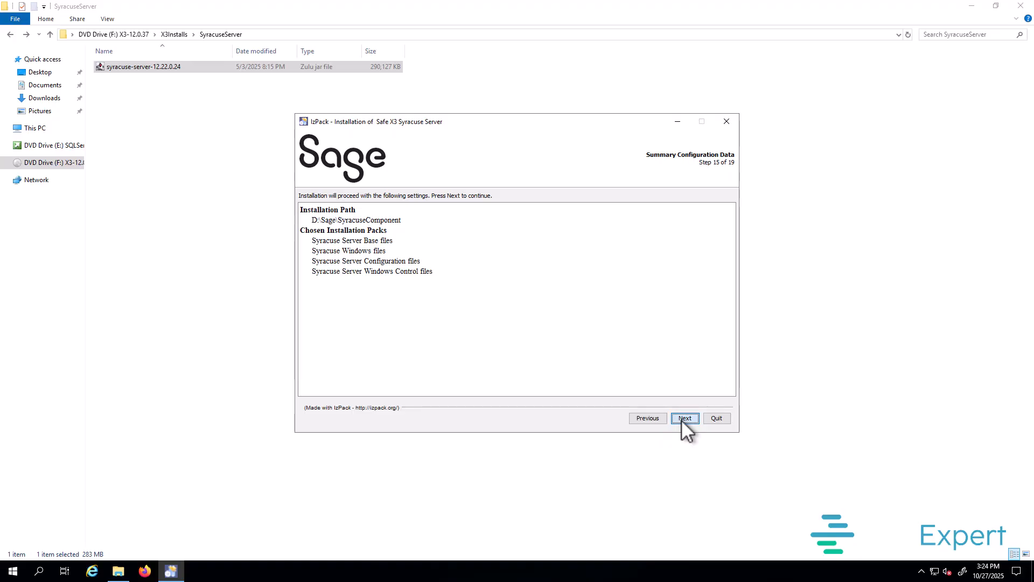
Step: Run the Syracuse installation and processing to completion, then close the installer
click(682, 419)
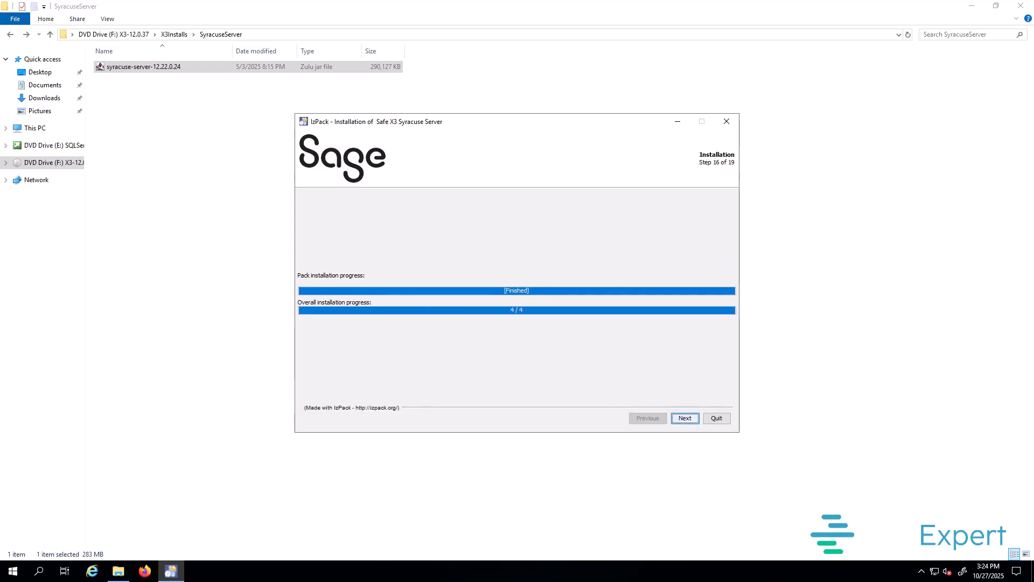
click(689, 418)
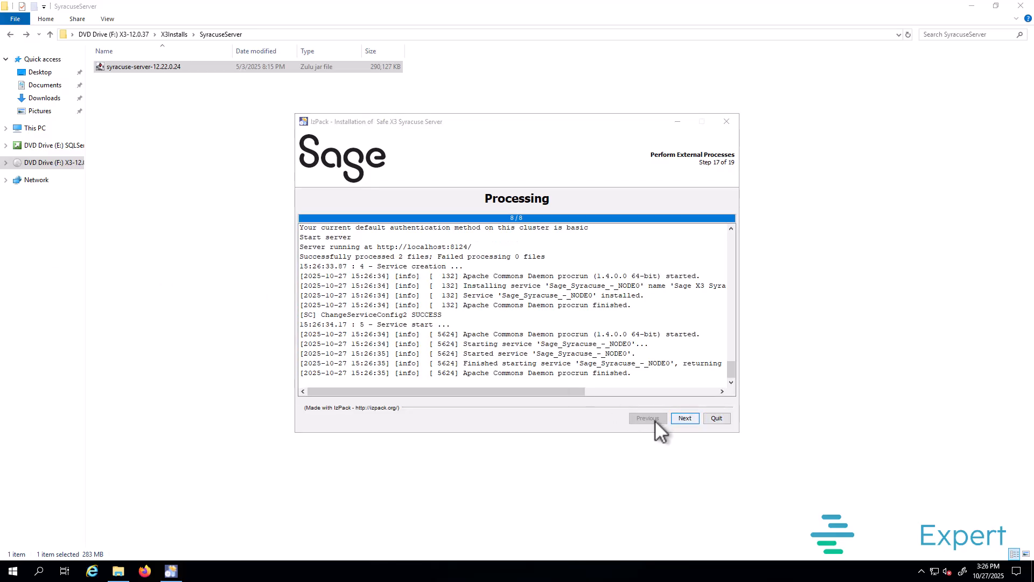
click(686, 418)
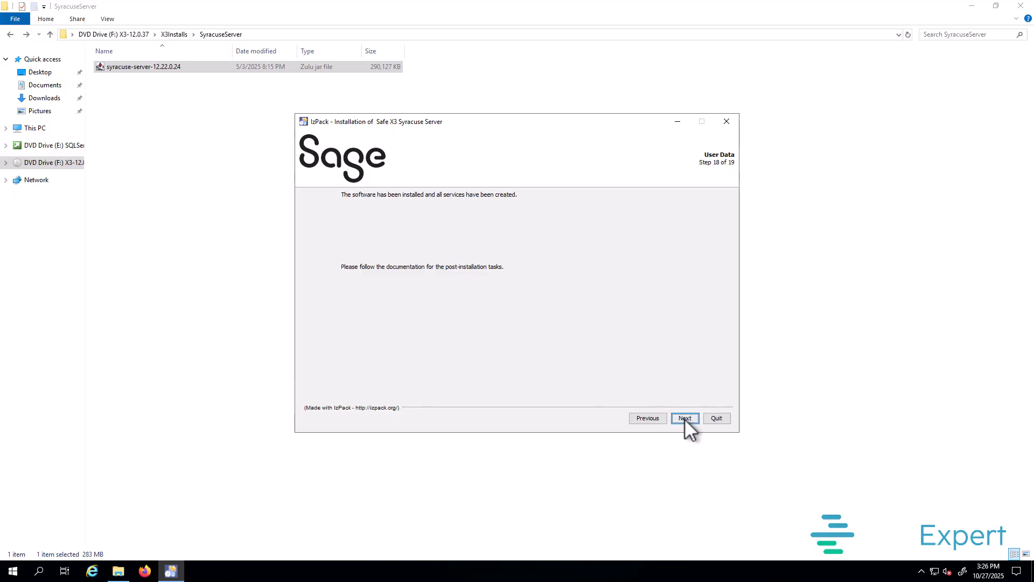
click(684, 418)
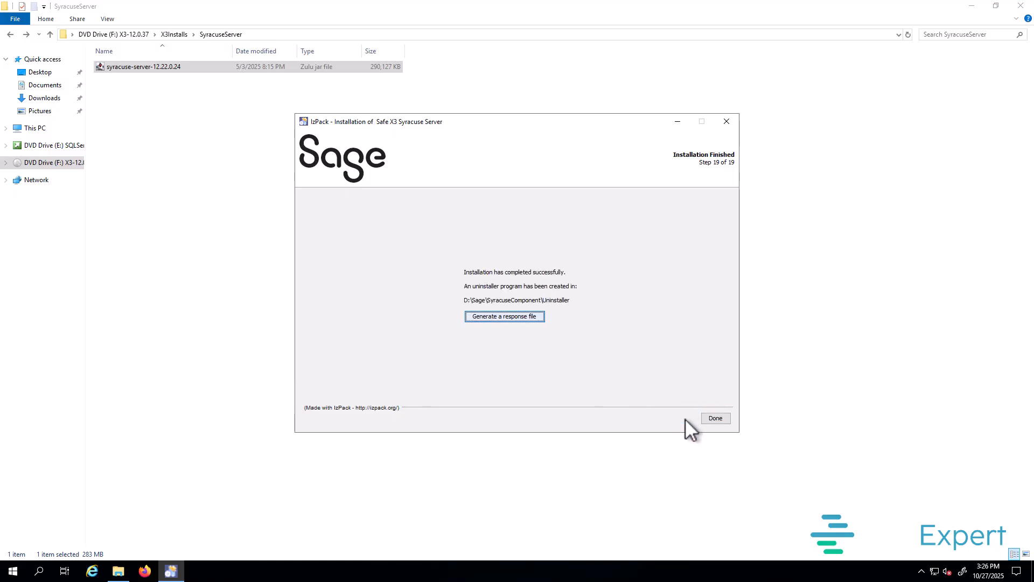
click(715, 418)
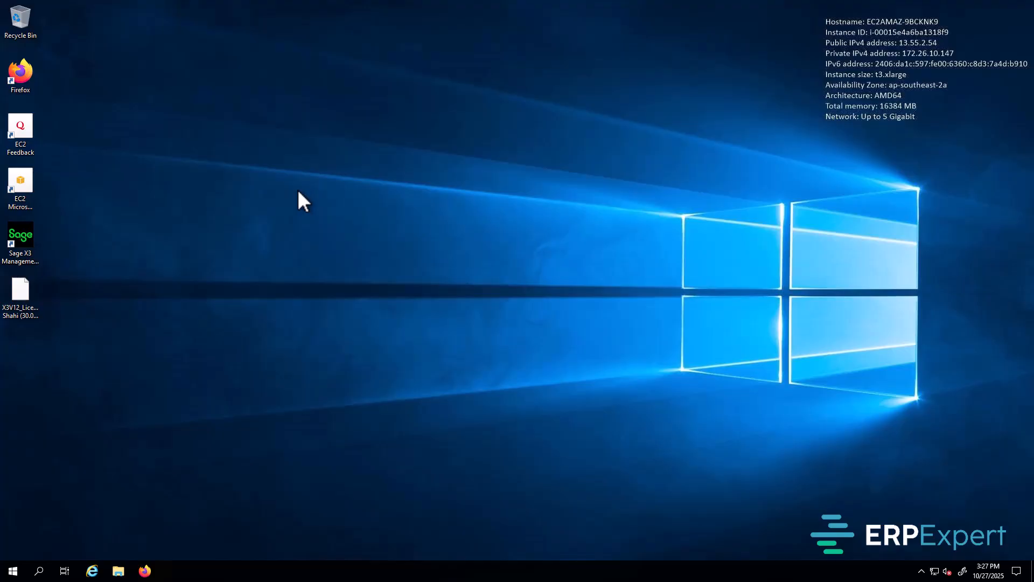
Step: Launch the Sage X3 Management Console from its desktop shortcut
click(30, 238)
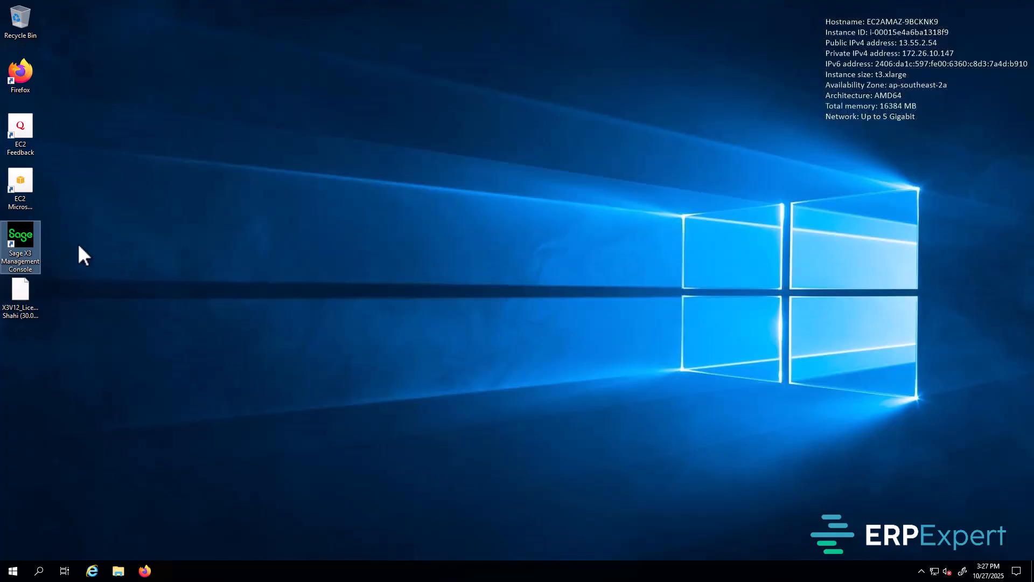
click(180, 251)
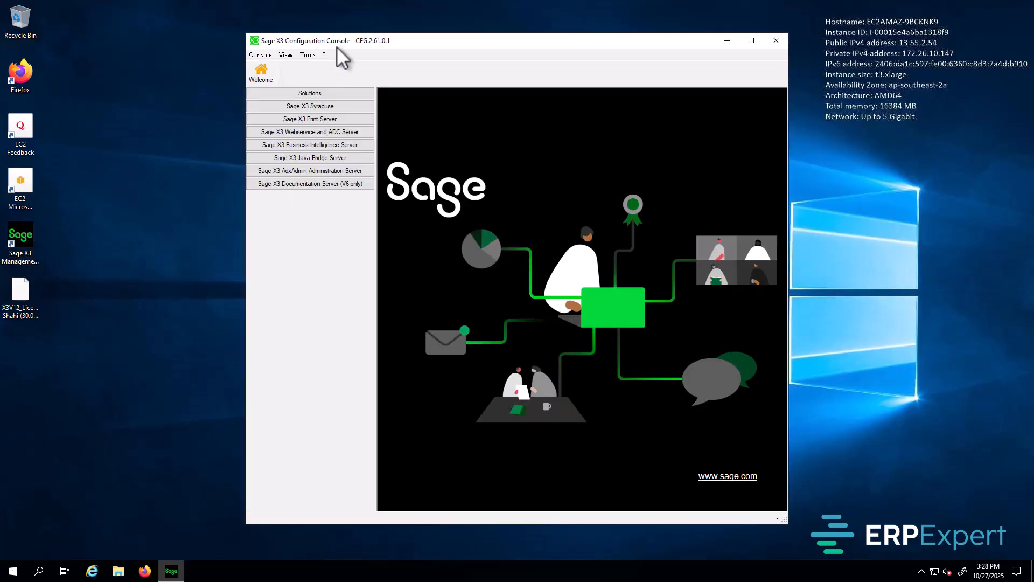
Step: Start a new solution connected to localhost port 1895 as x3admin with its password
click(322, 95)
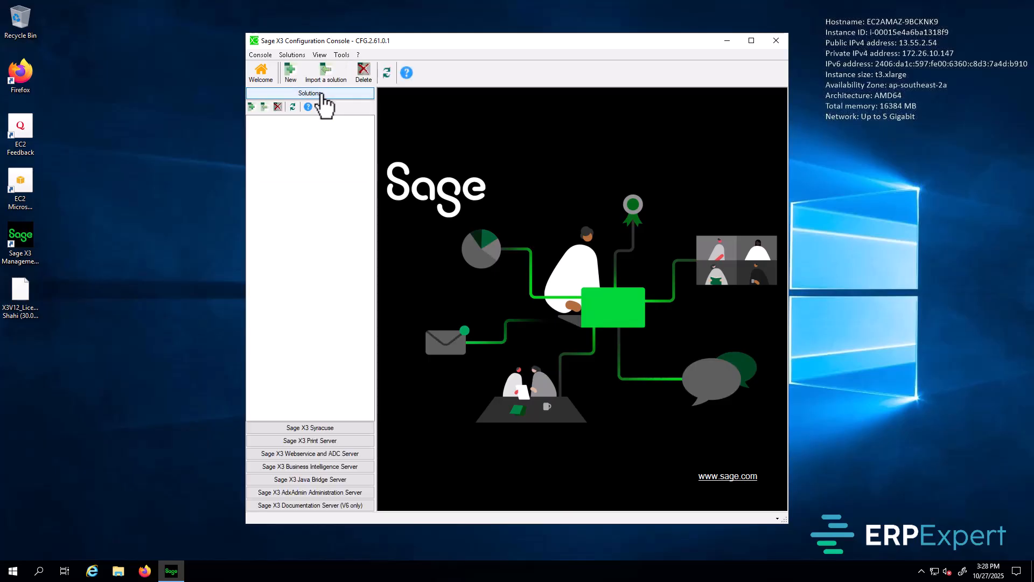
click(291, 74)
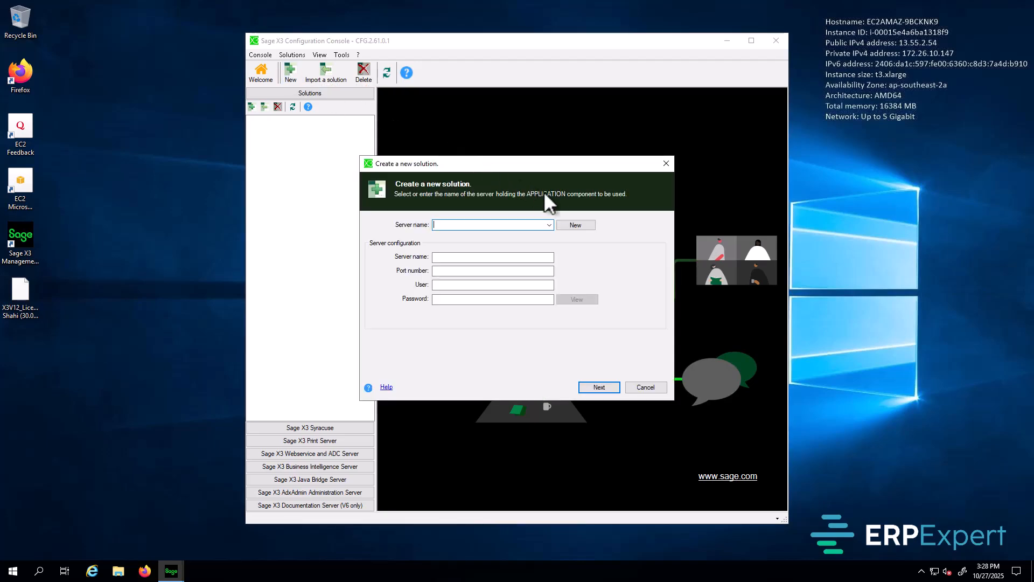
click(576, 227)
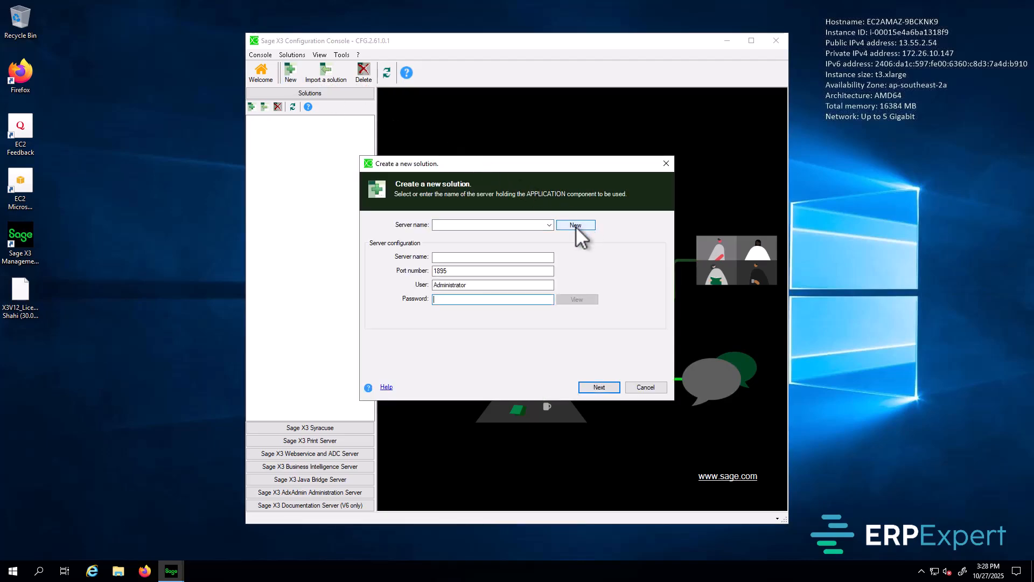
click(486, 258)
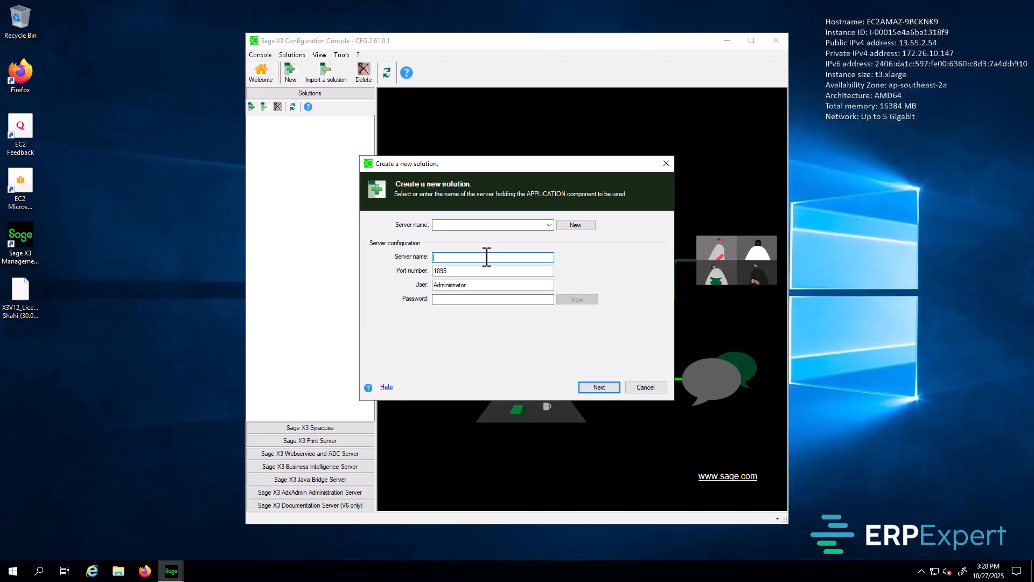
text(localhost)
click(459, 271)
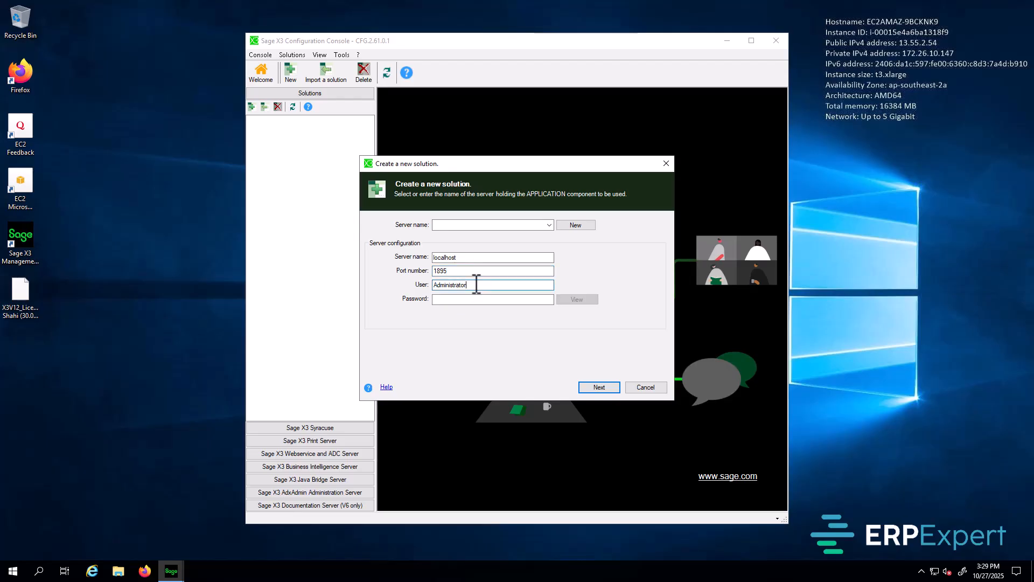
key(Tab)
text(x3admin)
click(476, 300)
text(**)
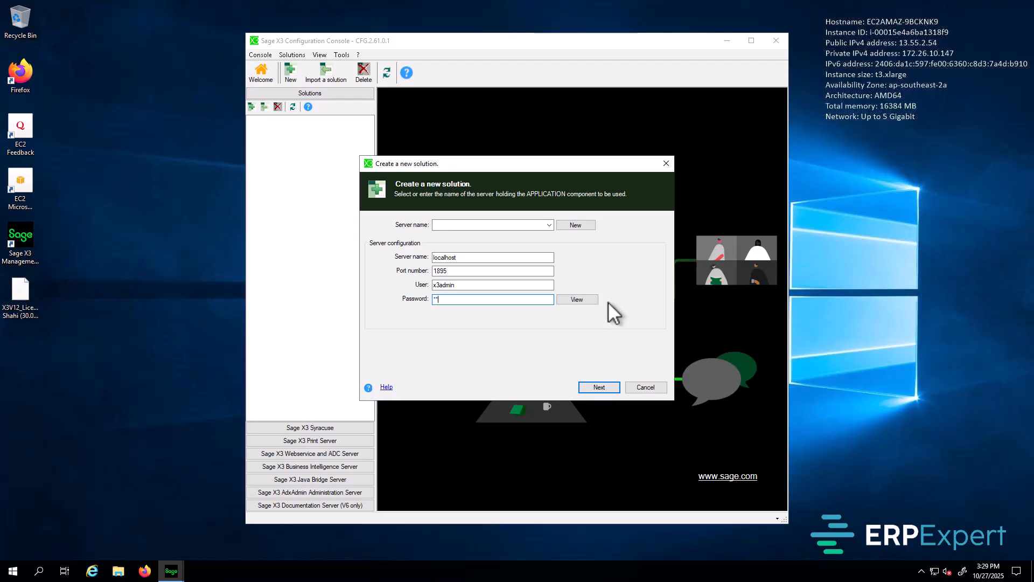
text(********)
click(606, 386)
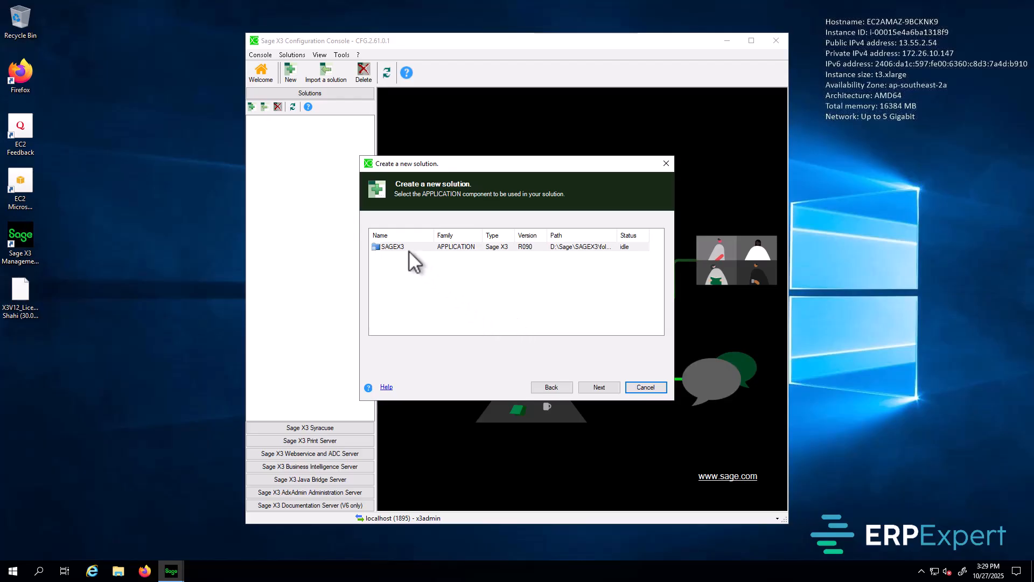
Step: Select the SAGEX3 application and runtime, keep console configuration, and pick the SAGEX3 database
click(405, 248)
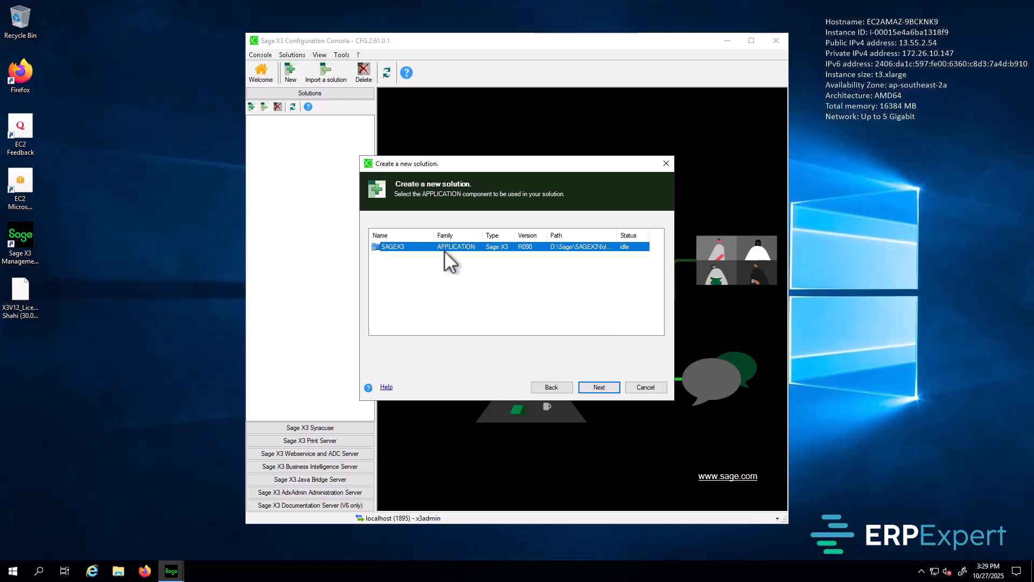
click(599, 386)
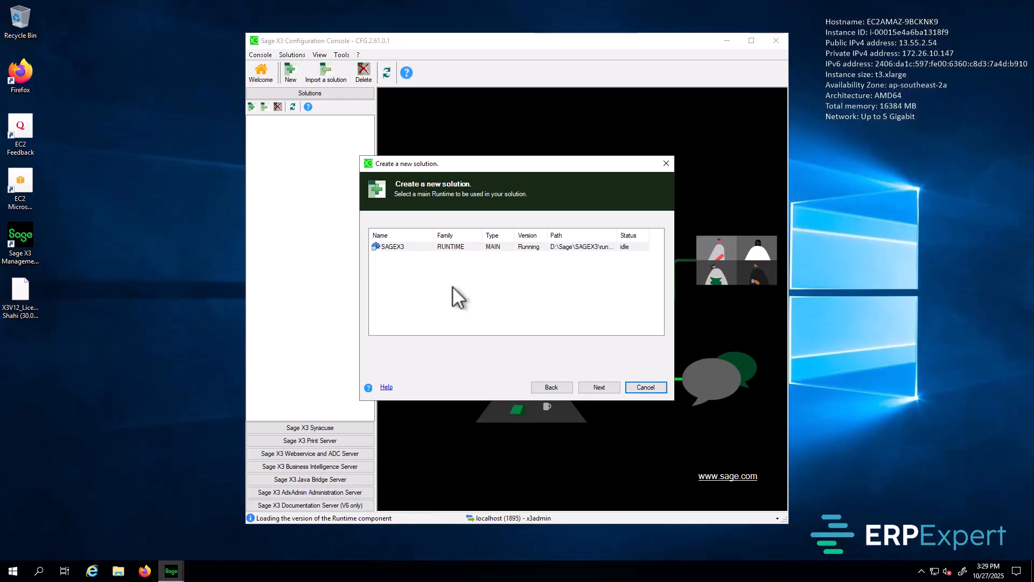
click(434, 245)
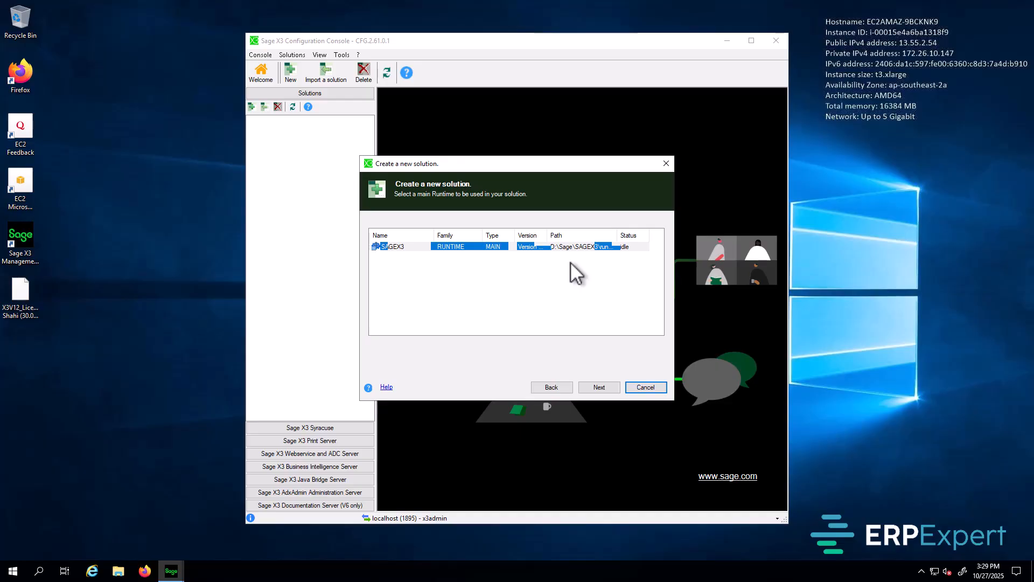
click(603, 389)
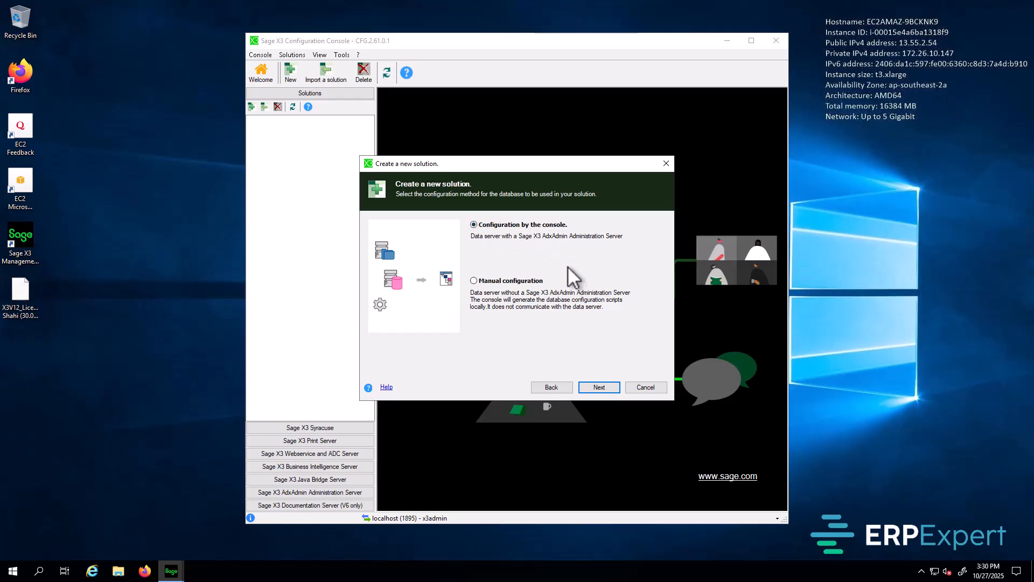
click(608, 386)
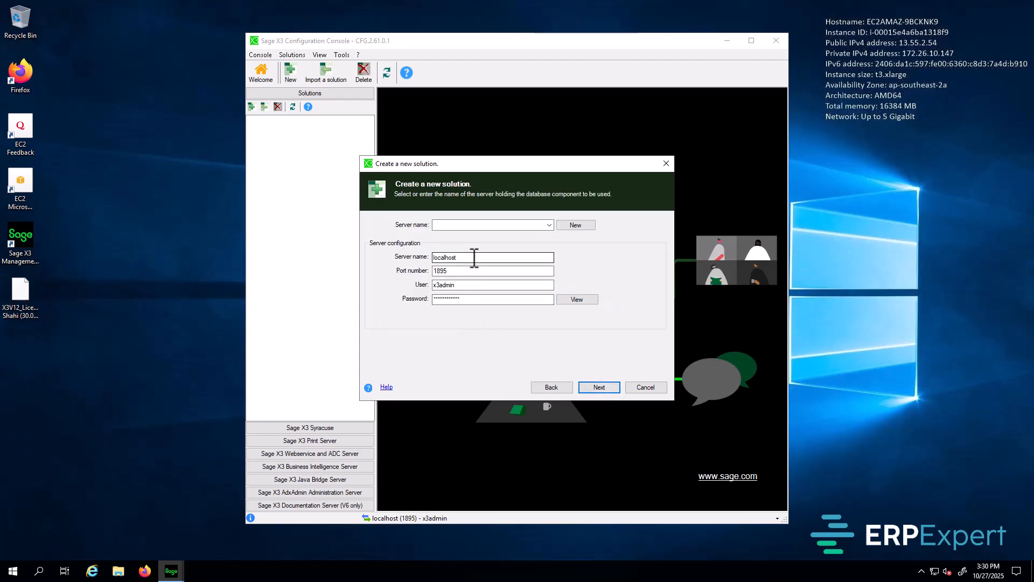
click(602, 389)
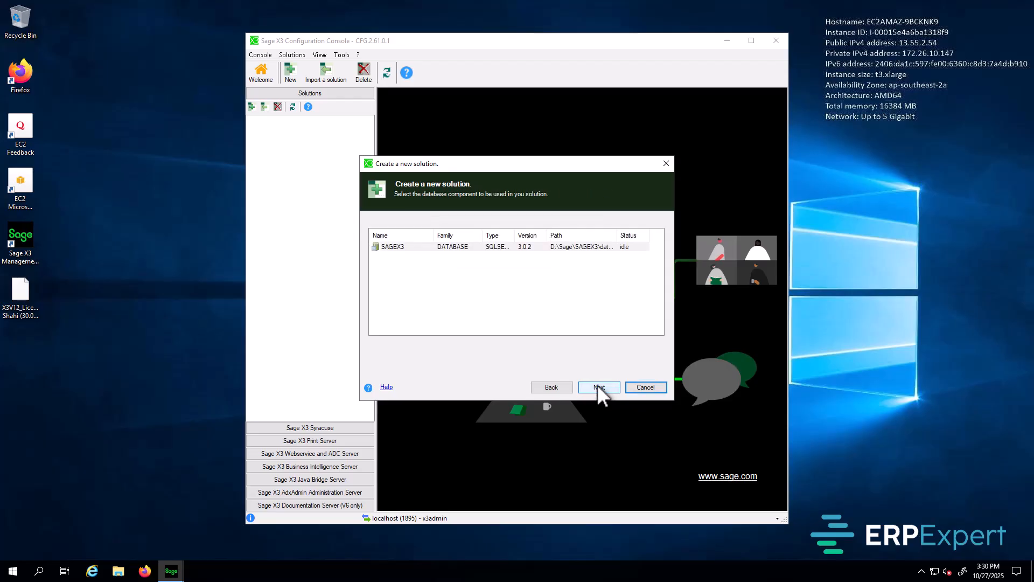
click(473, 247)
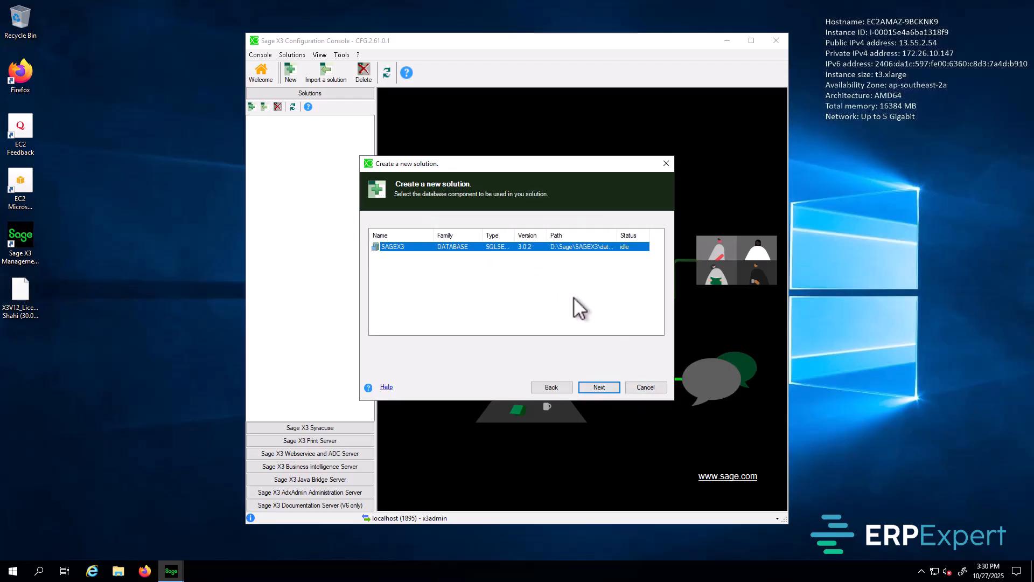
Step: Create the SAGEX3 solution and set the SQL sysadmin and X3 folders schemas passwords
click(607, 387)
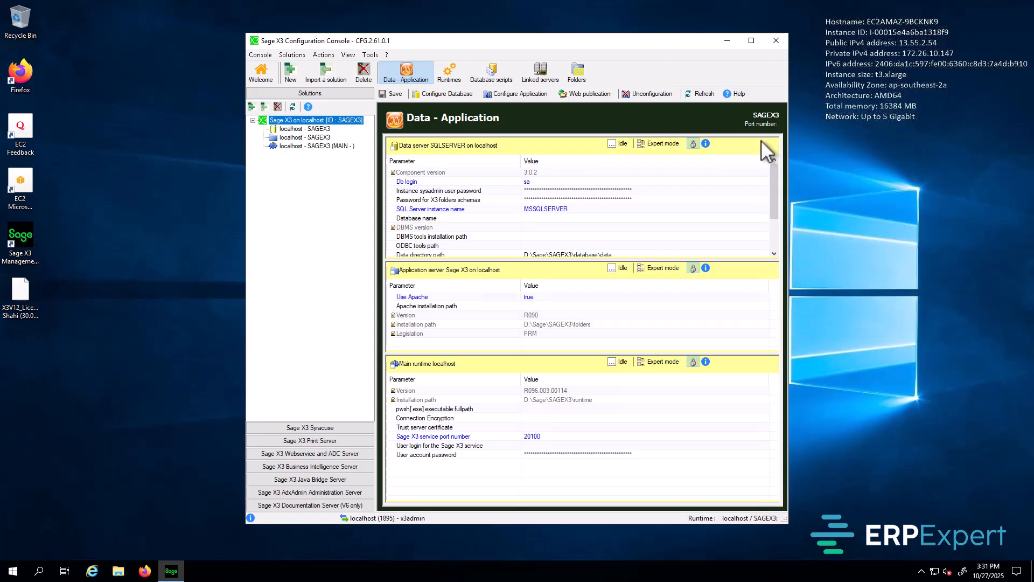
double_click(553, 188)
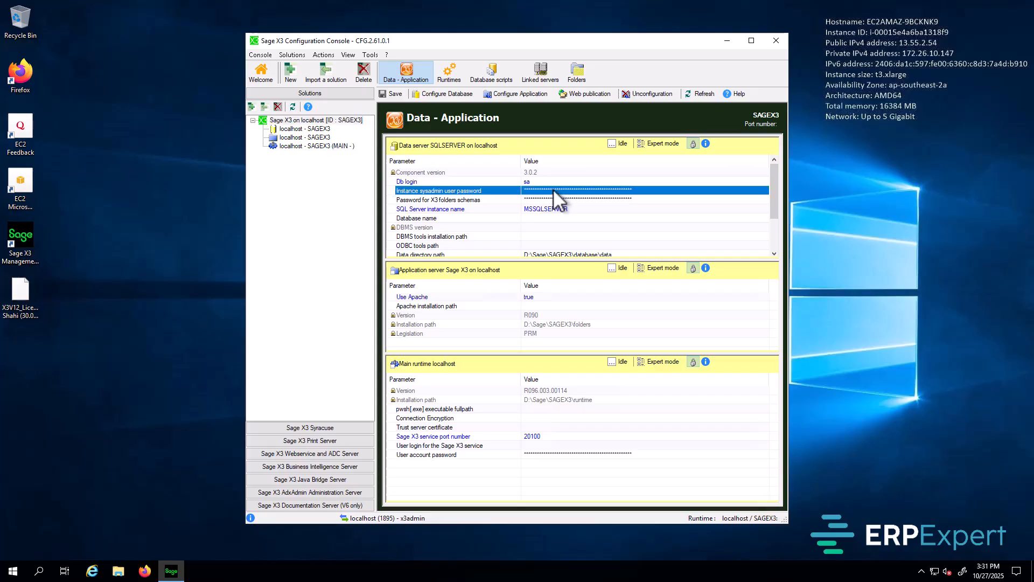
text(*)
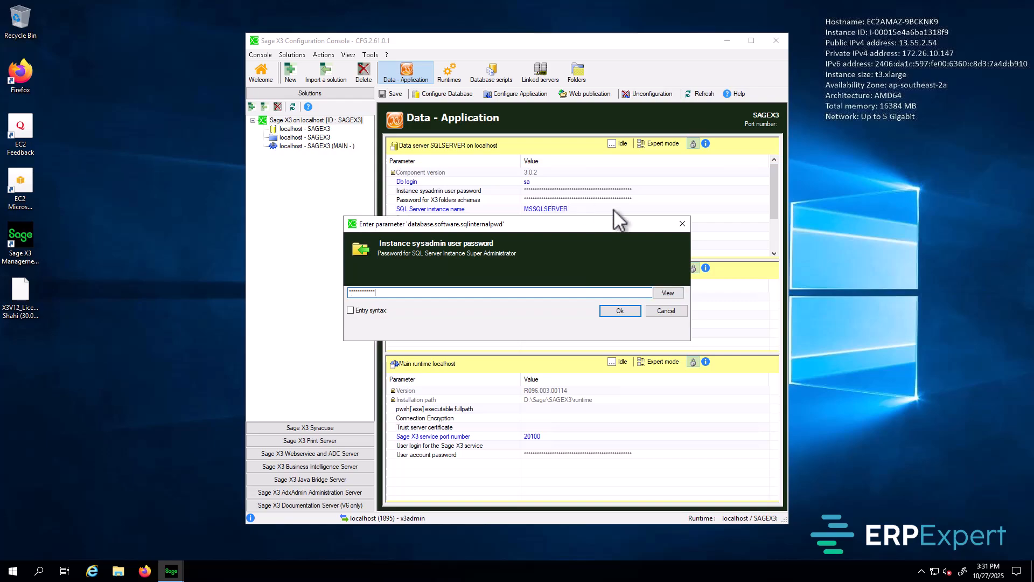
click(625, 311)
double_click(550, 200)
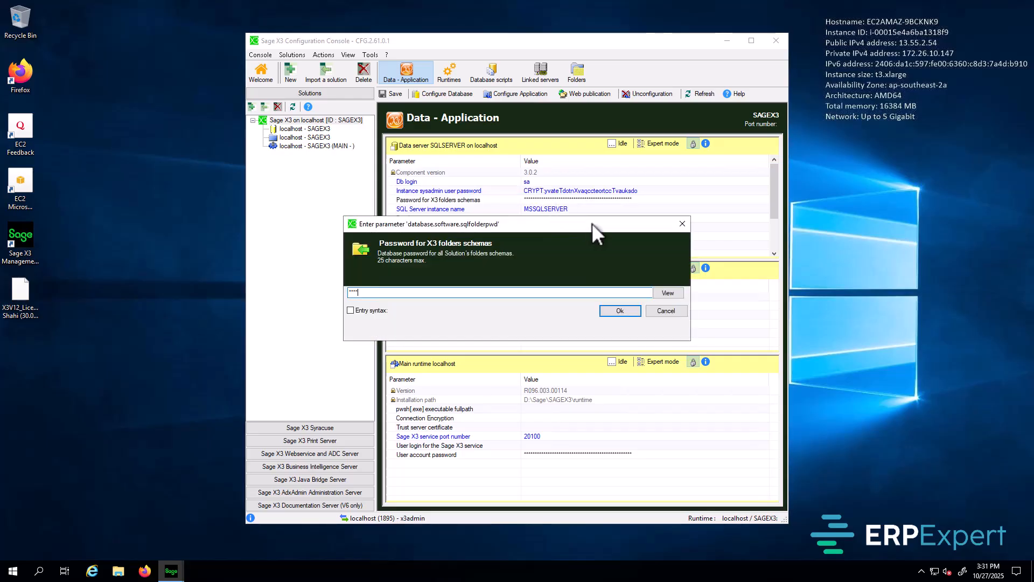
text(***********)
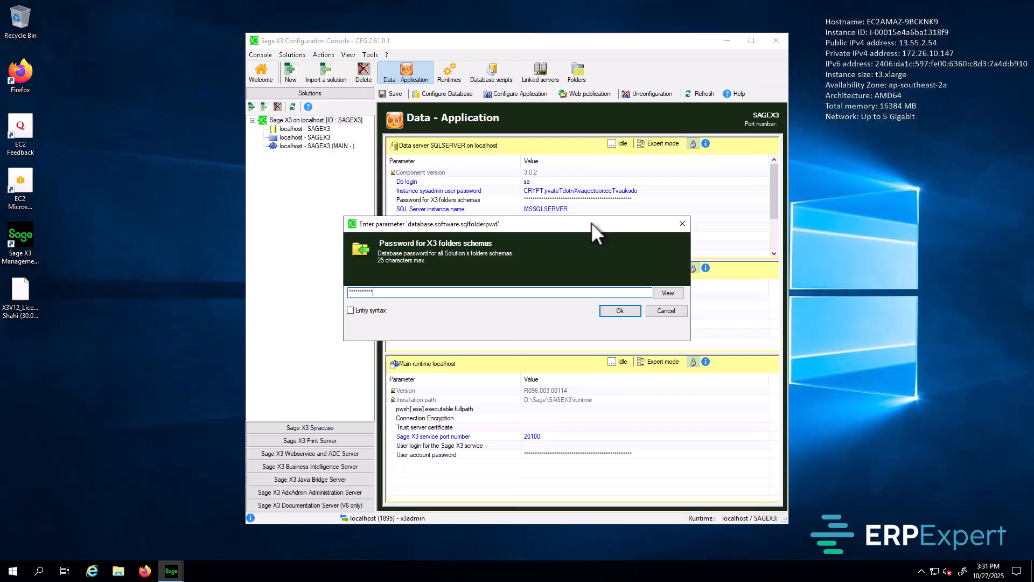
click(623, 311)
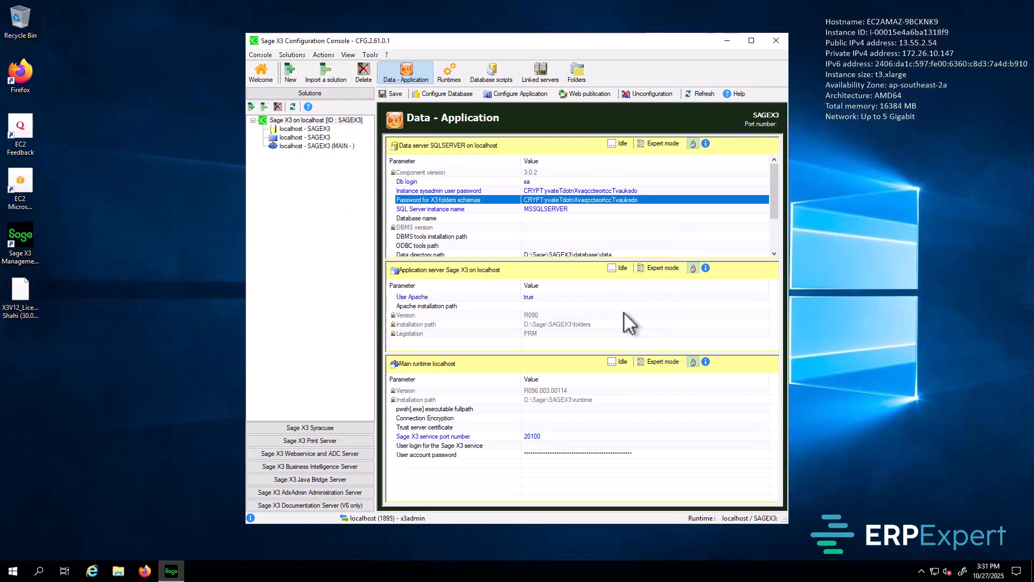
click(563, 209)
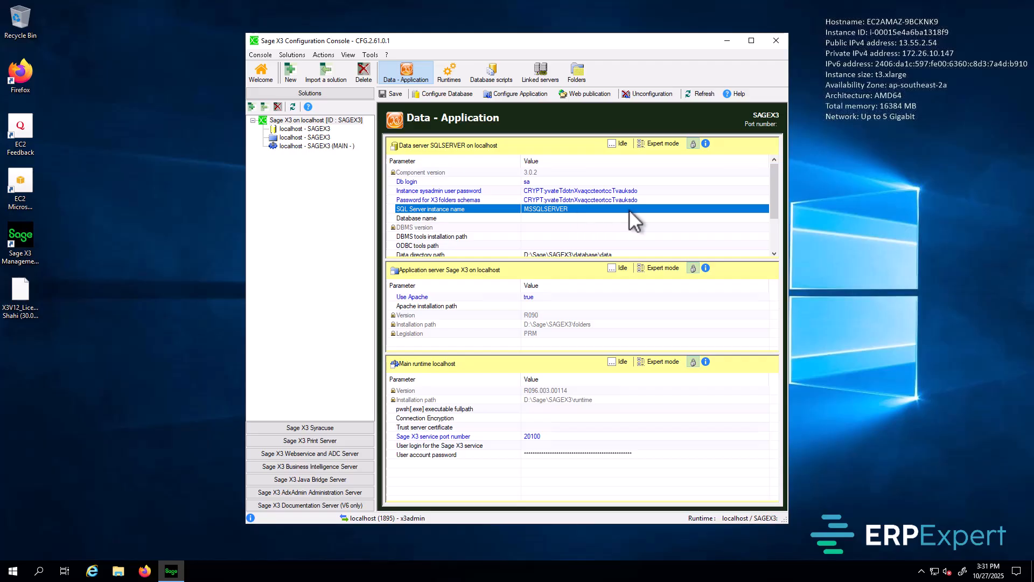
Step: Set the Database name parameter to sagex3
click(537, 219)
double_click(537, 219)
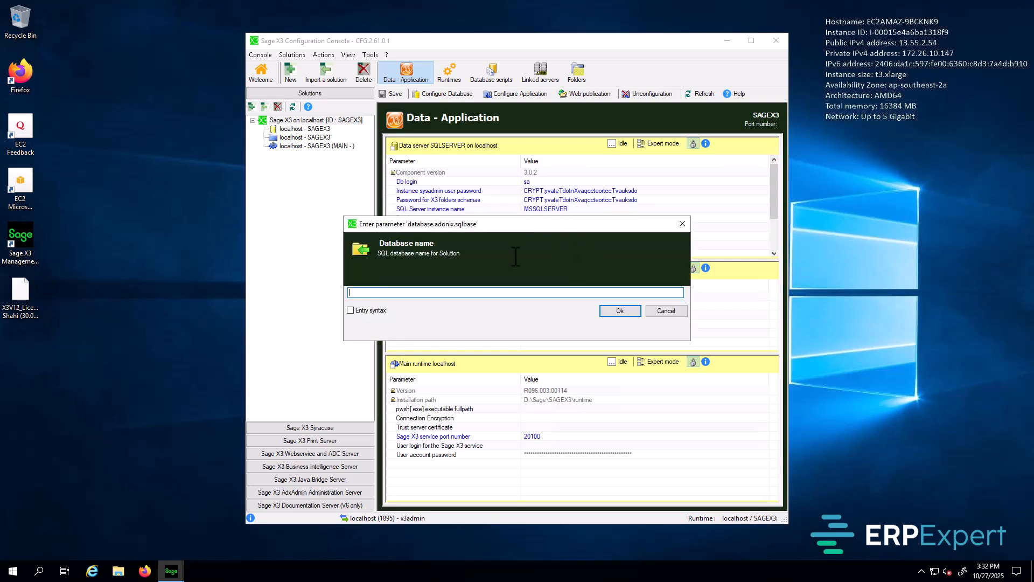
text(sagex3)
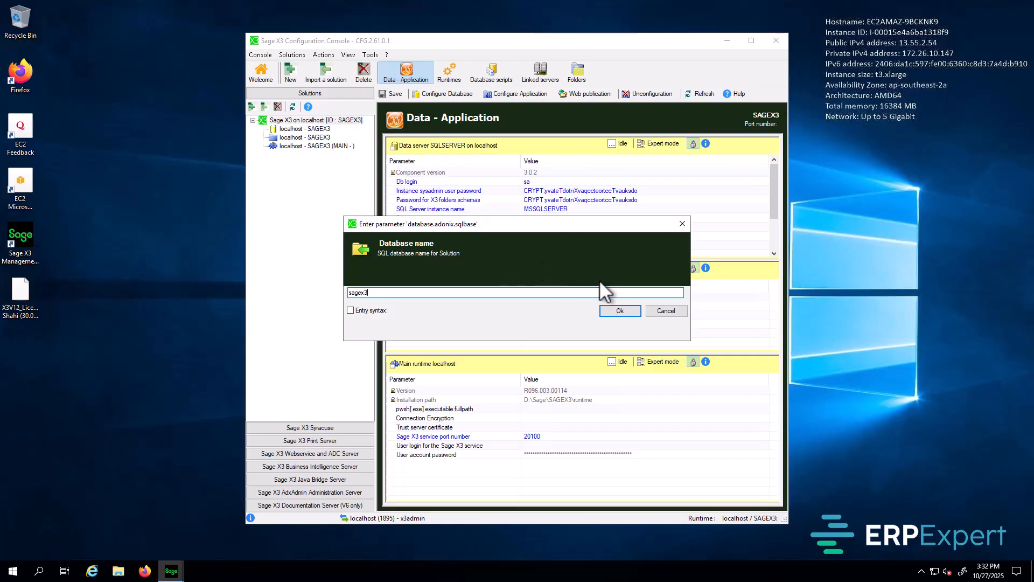
click(621, 311)
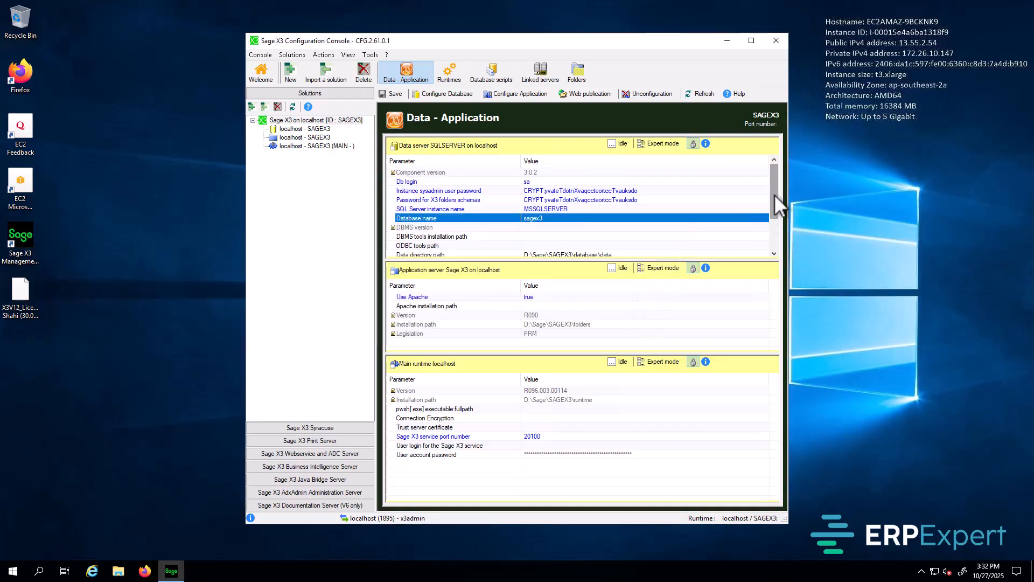
Step: Set the DBMS tools installation path to the SQL Server 160 Tools path
drag(775, 194, 776, 213)
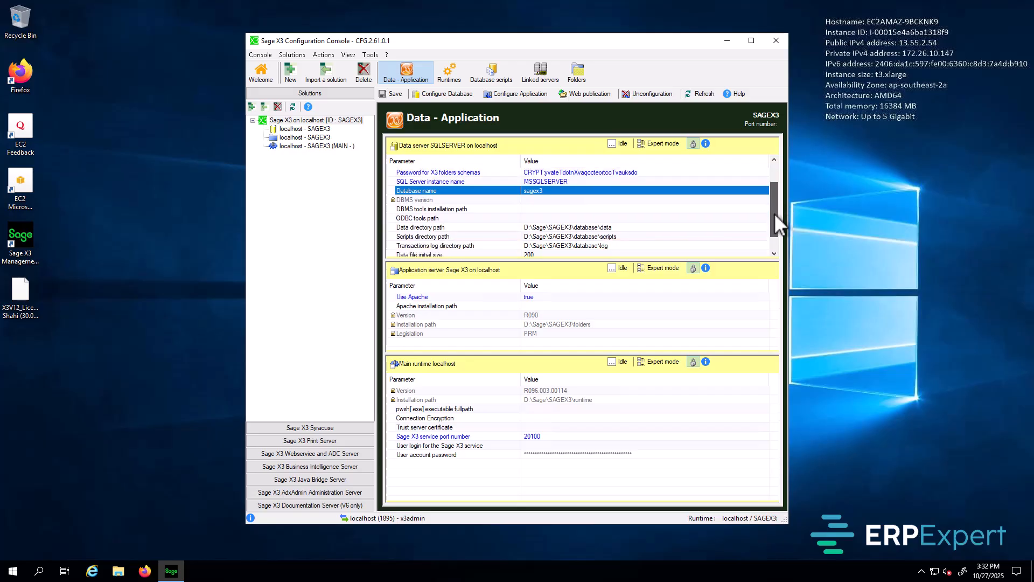
click(538, 210)
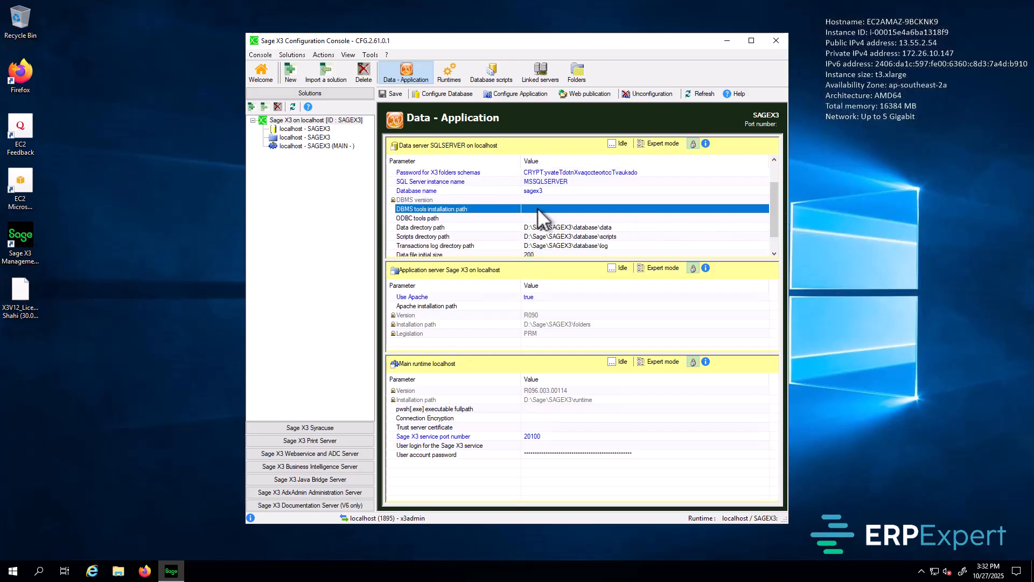
double_click(538, 209)
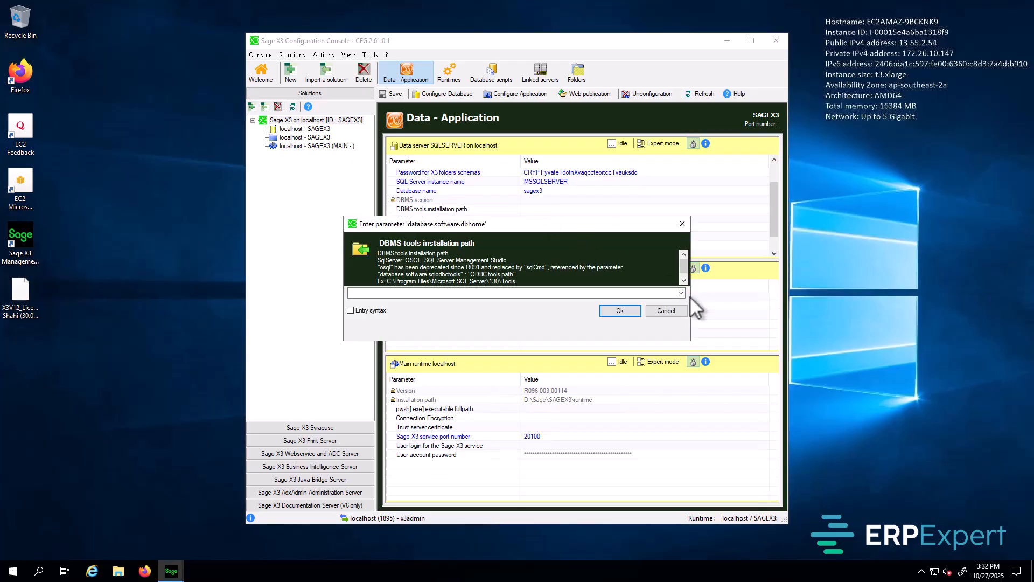
click(681, 293)
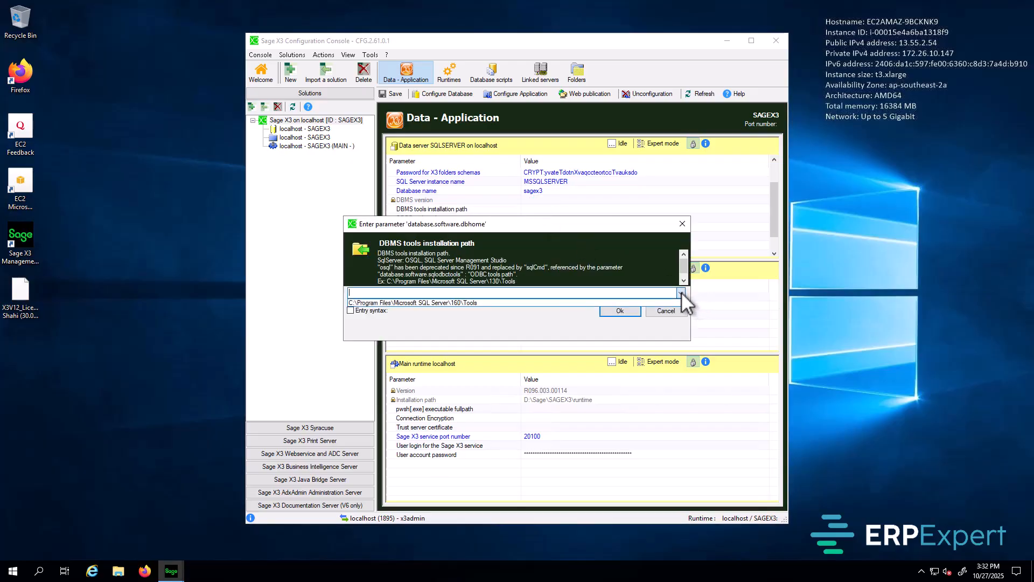
click(475, 302)
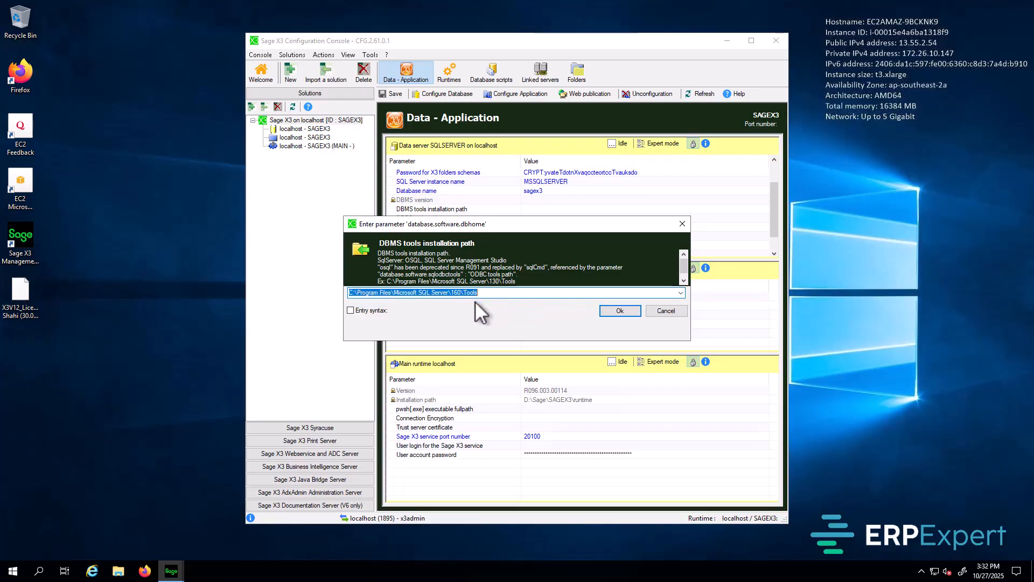
click(619, 311)
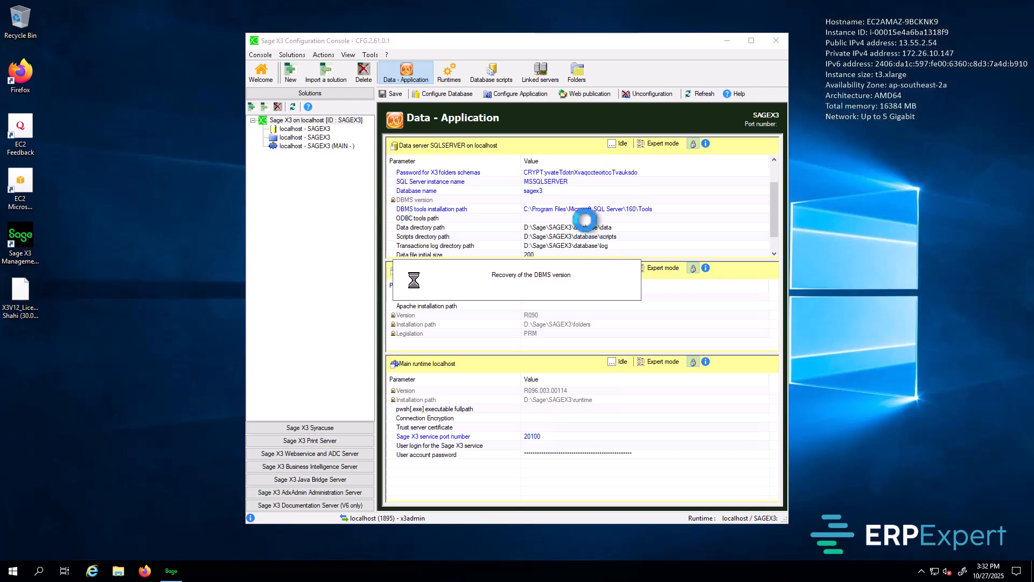
Step: Set the ODBC tools path to C:\Program Files\Microsoft SQL Server\Client SDK\ODBC\170\Tools
scroll(659, 235, down, 1)
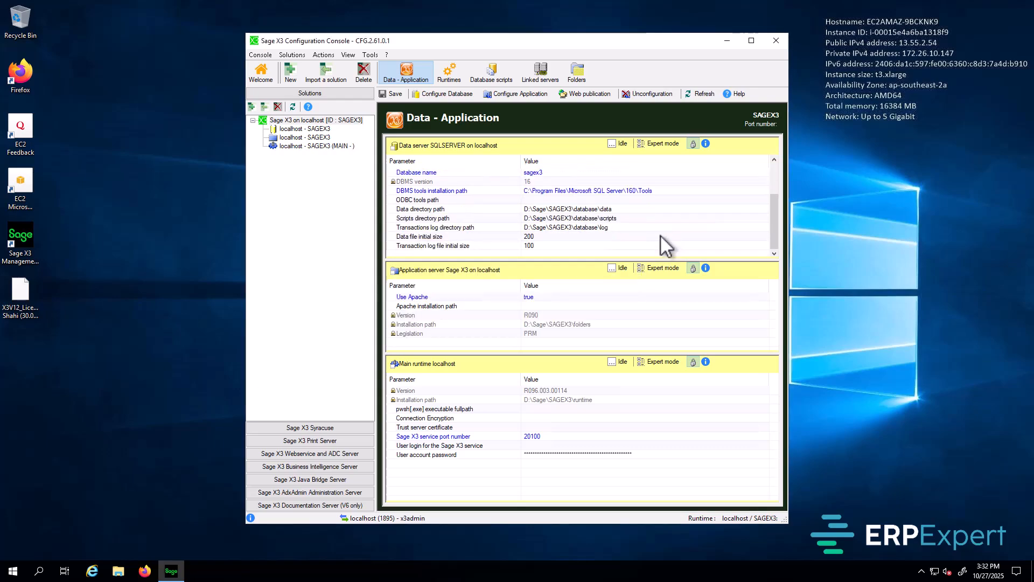
double_click(551, 202)
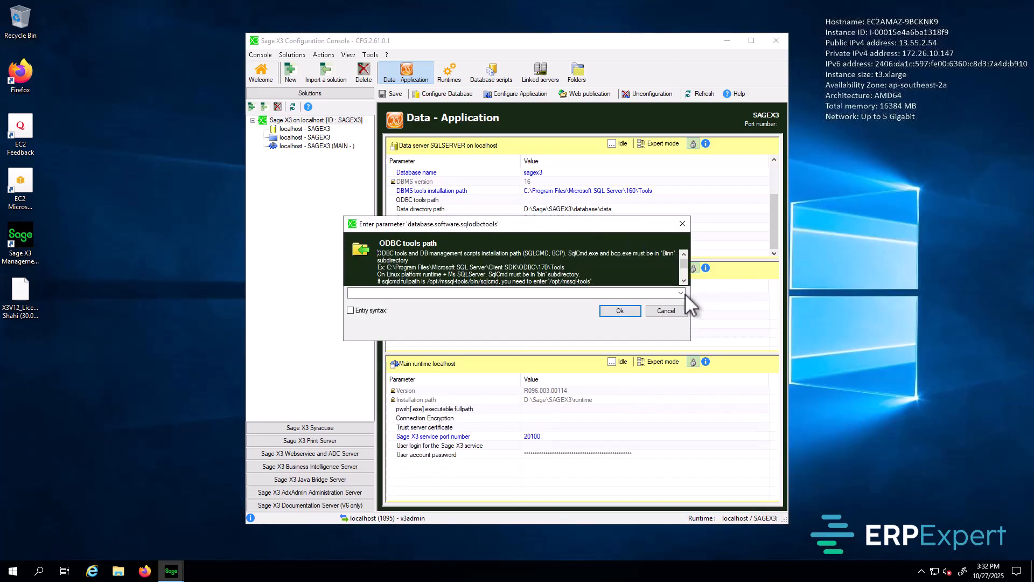
click(681, 293)
click(506, 299)
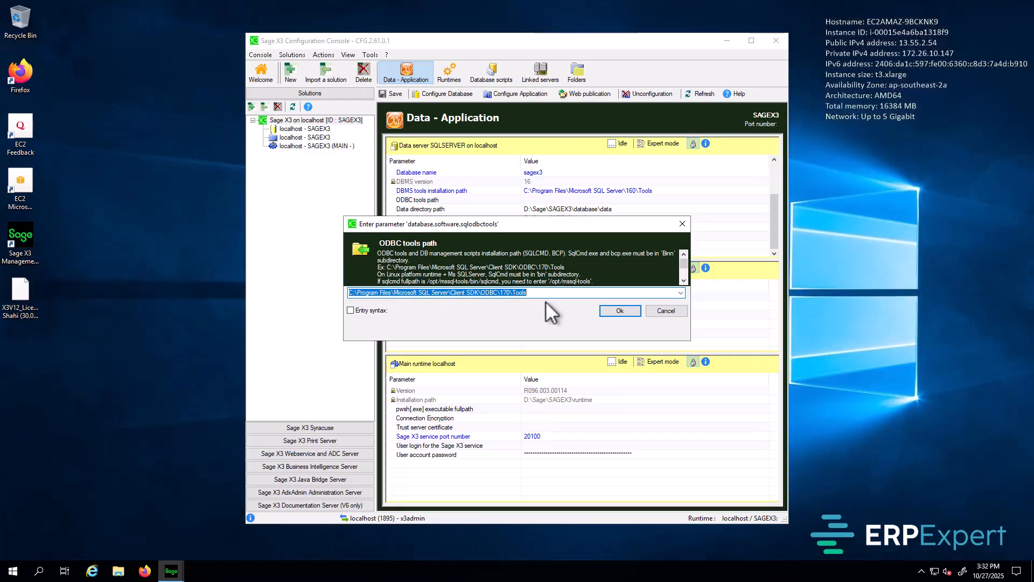
click(619, 310)
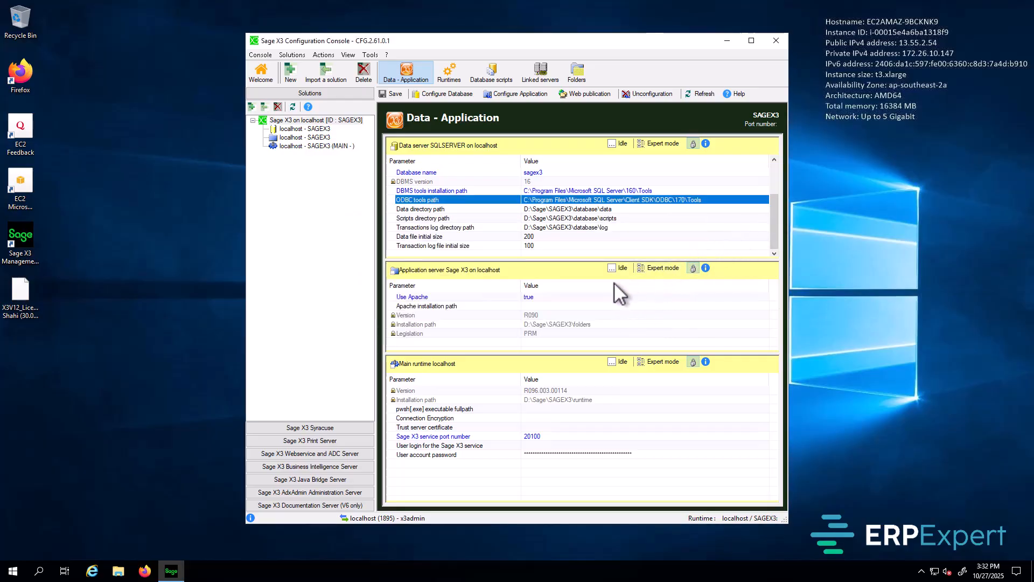
click(545, 298)
Step: Change the application server's Use Apache parameter to No and confirm
double_click(545, 297)
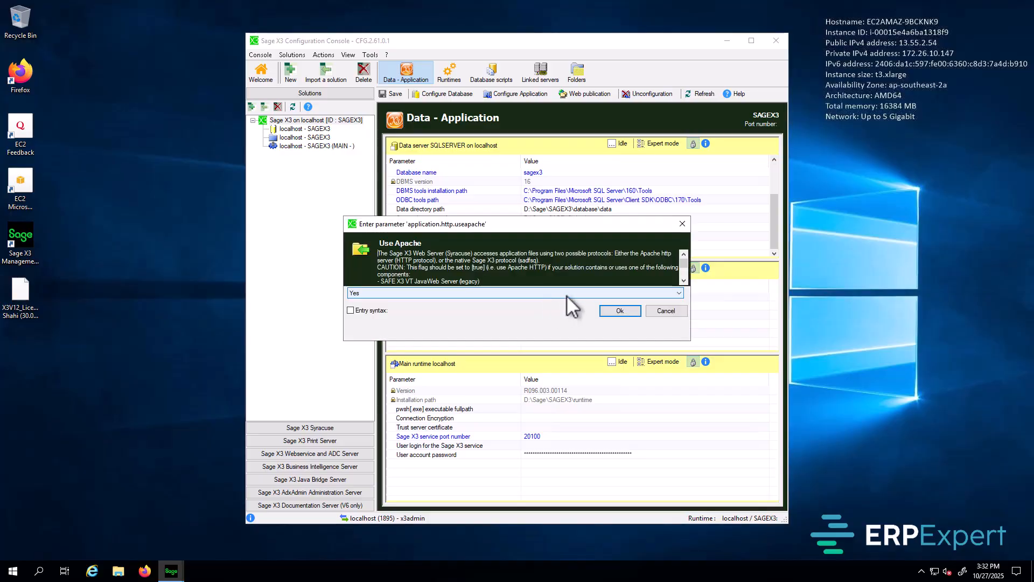
click(678, 293)
click(446, 310)
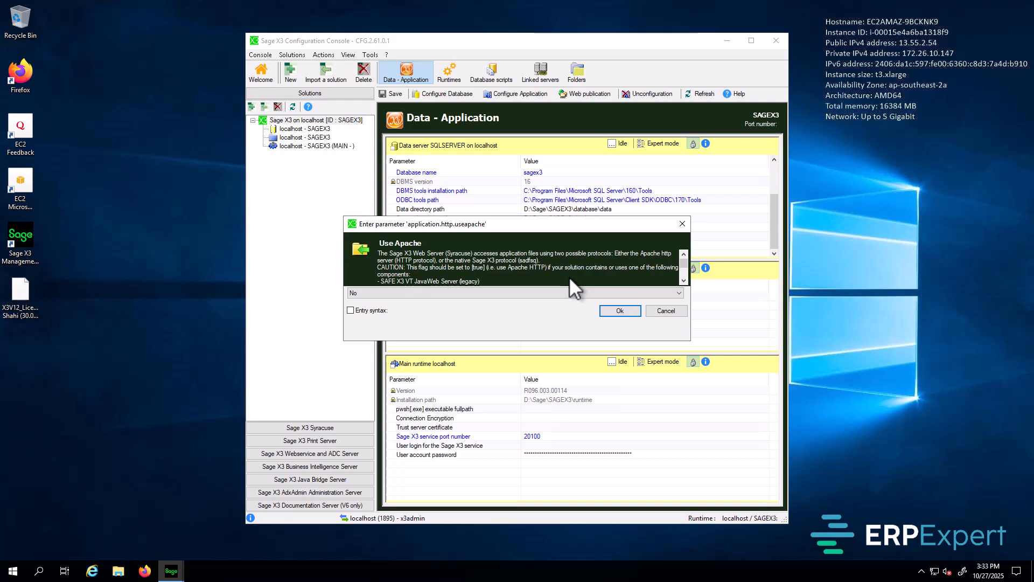
click(627, 312)
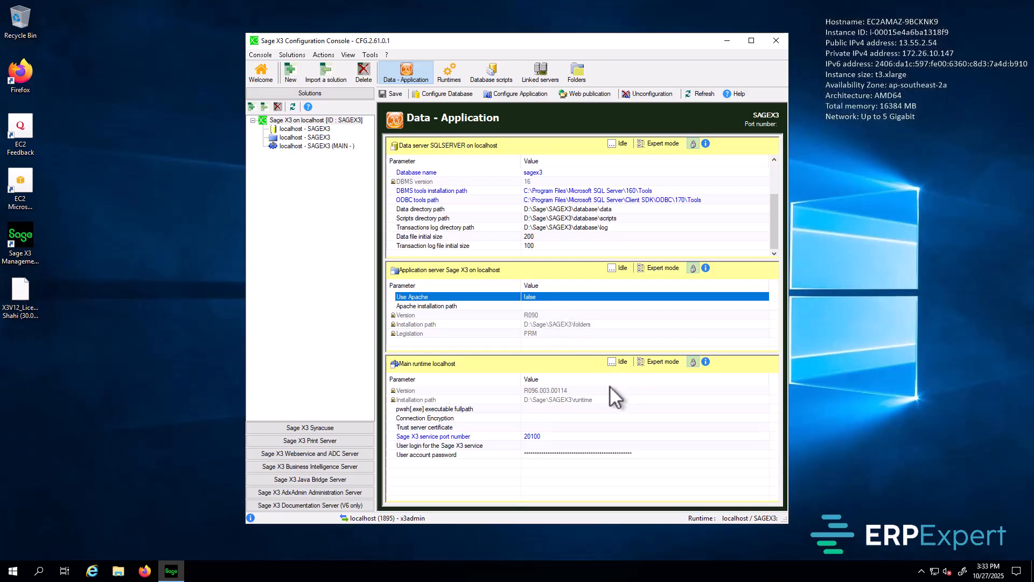
Step: Set the runtime pwsh path to PowerShell\7\pwsh.exe and turn on Connection Encryption and Trust server certificate
click(541, 408)
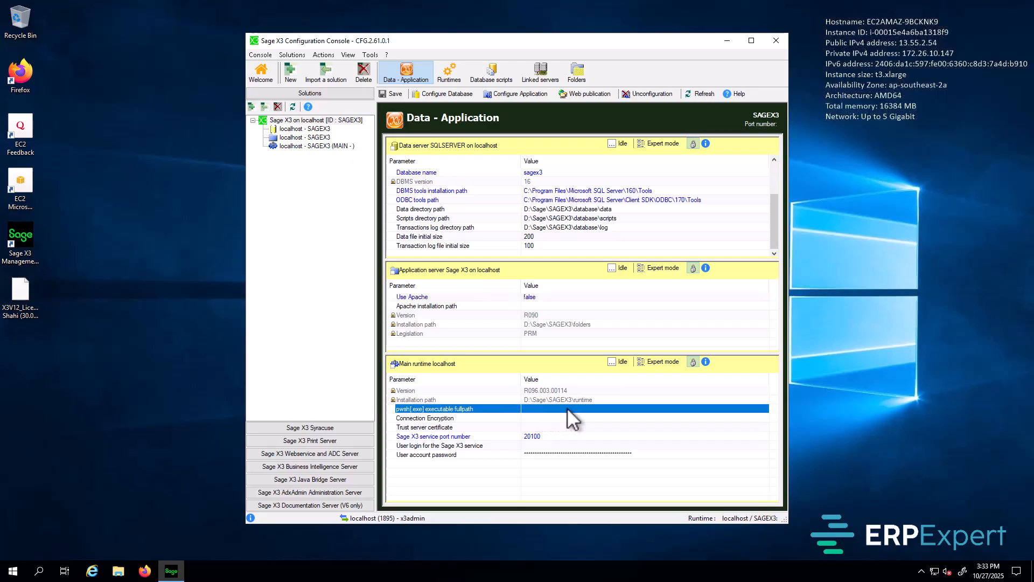
double_click(569, 409)
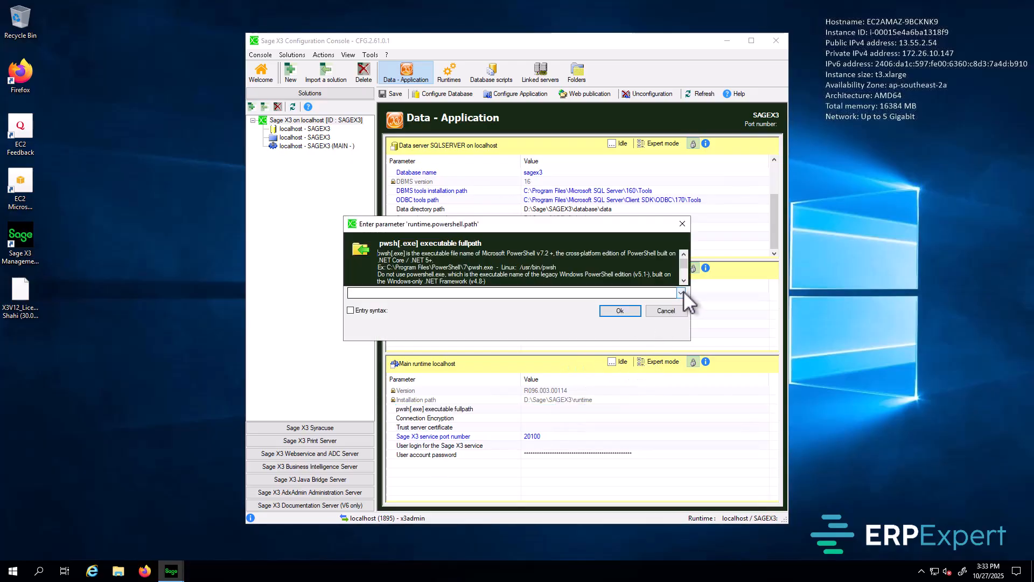
click(682, 292)
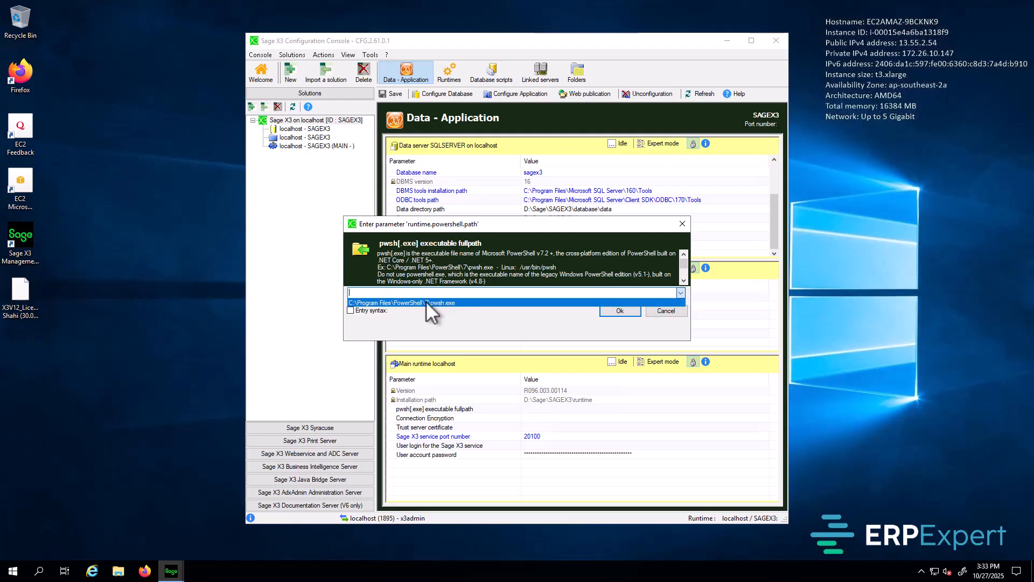
click(446, 302)
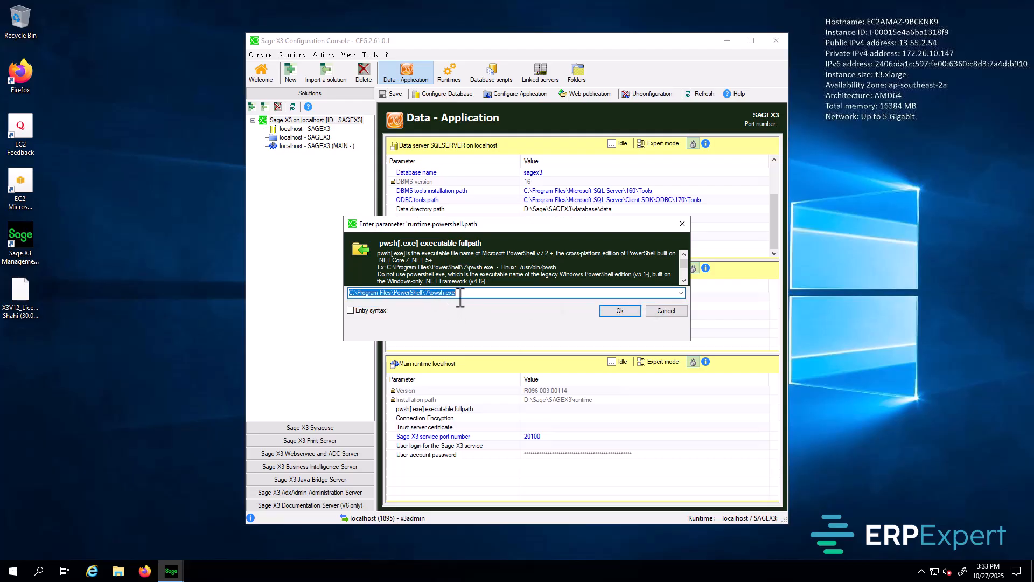
click(620, 311)
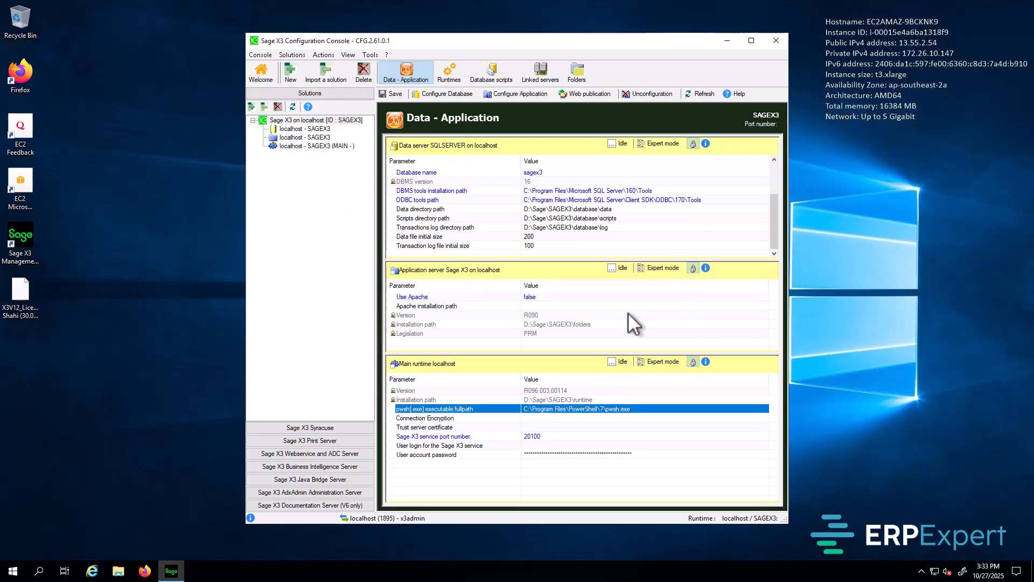
double_click(542, 417)
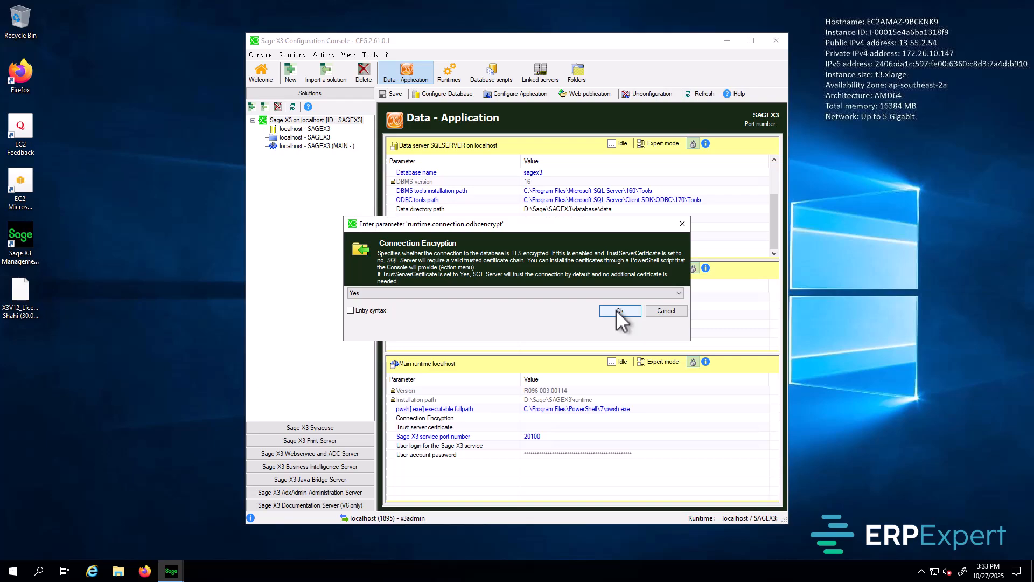
click(620, 311)
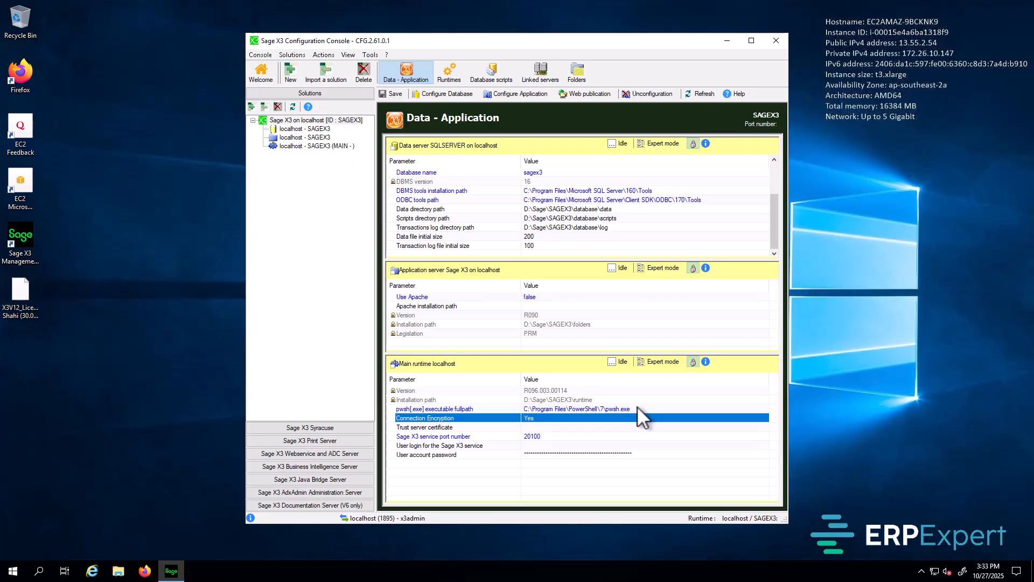
double_click(557, 428)
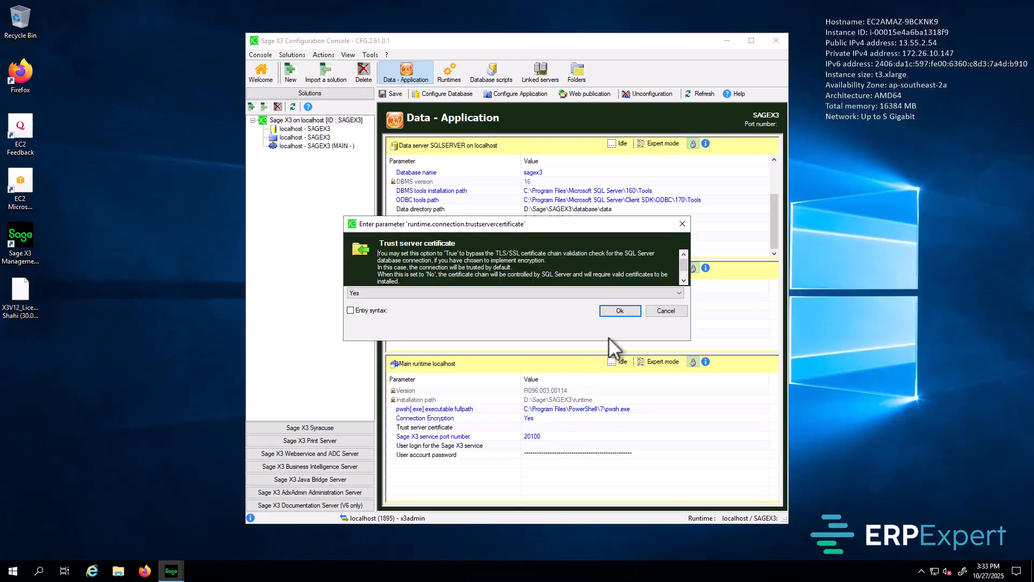
click(619, 312)
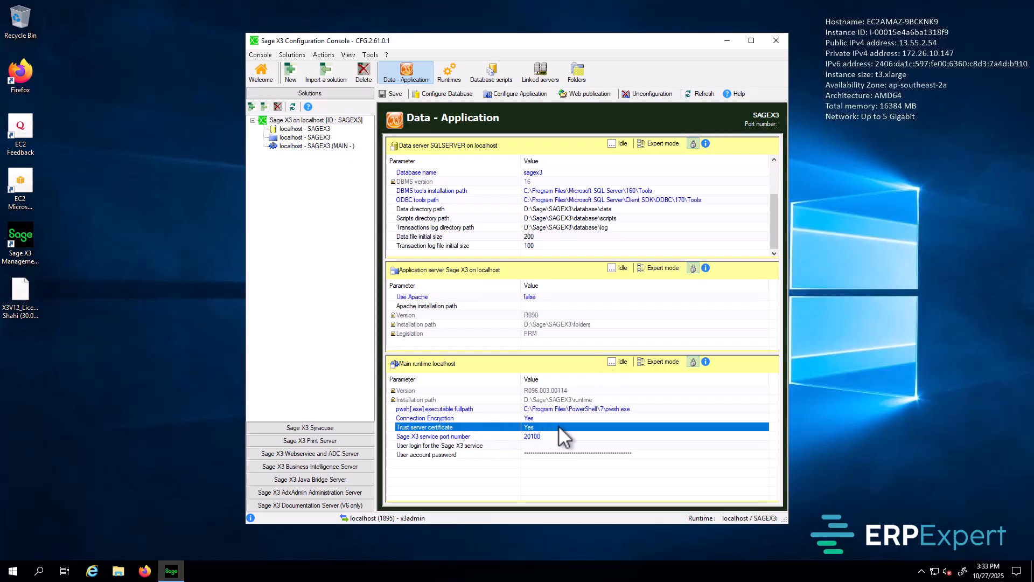
Step: Enter the runtime's service login user and its service account password
click(539, 435)
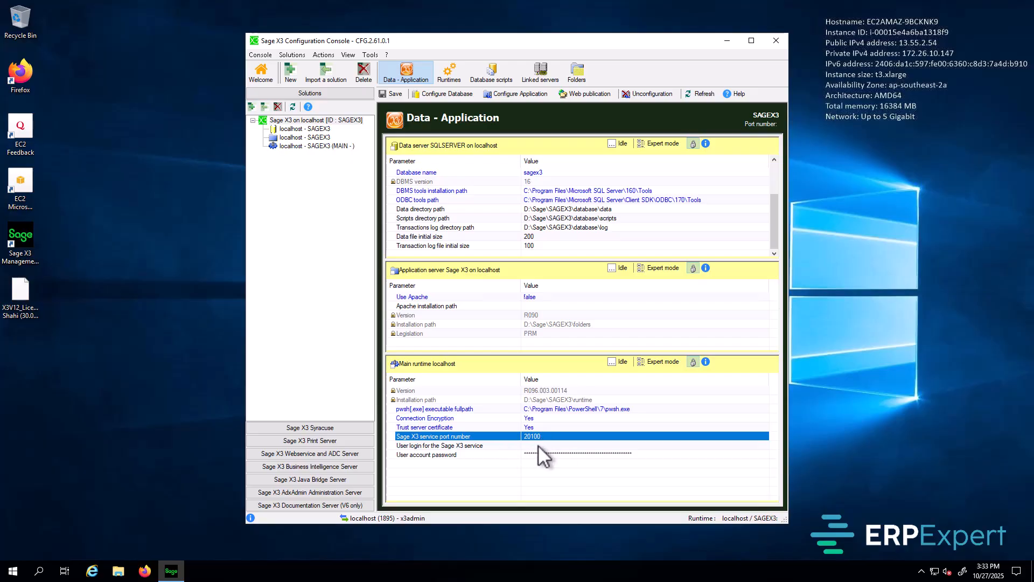
double_click(539, 445)
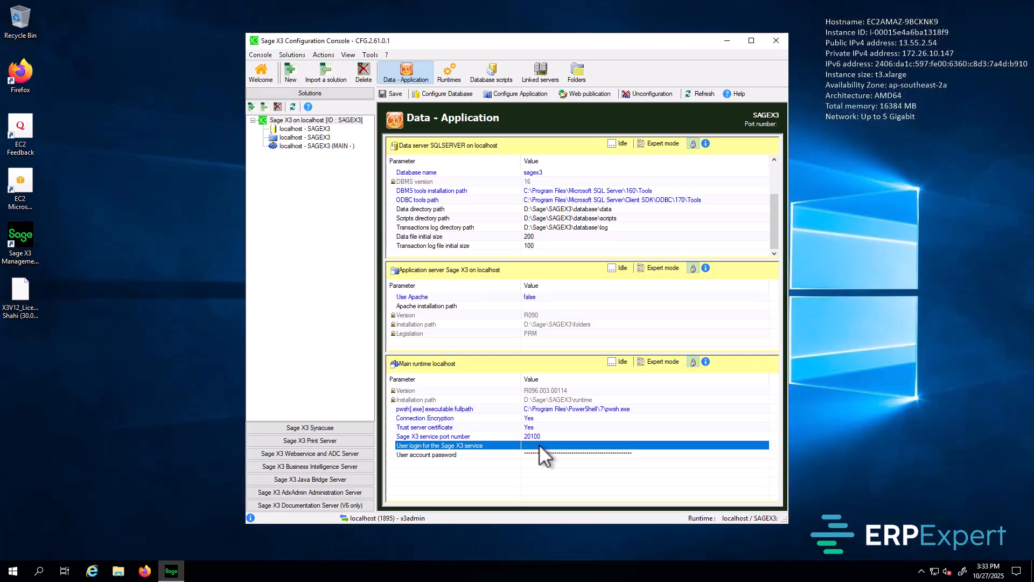
text(x3admin)
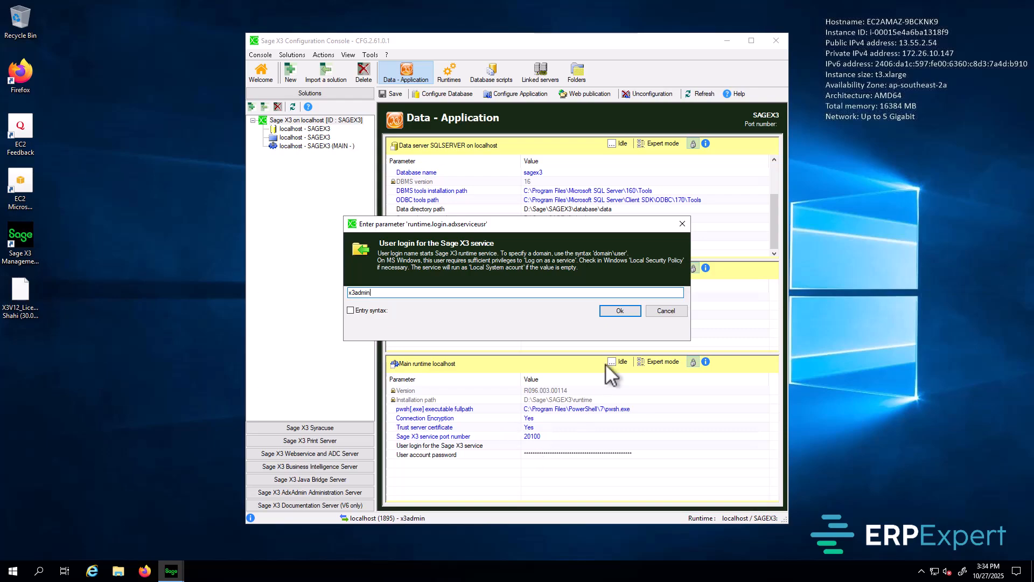
click(621, 311)
double_click(553, 453)
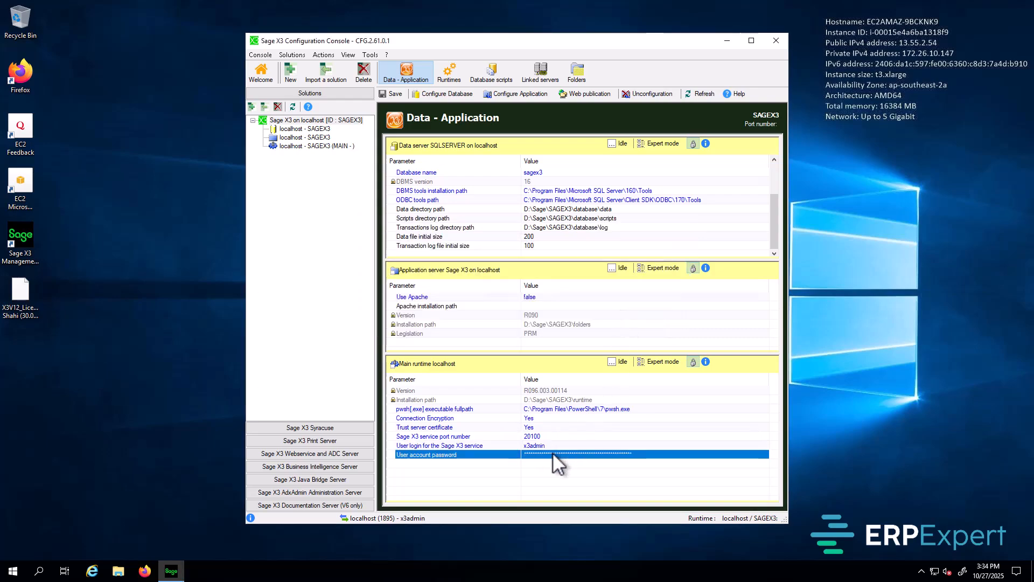
text(********)
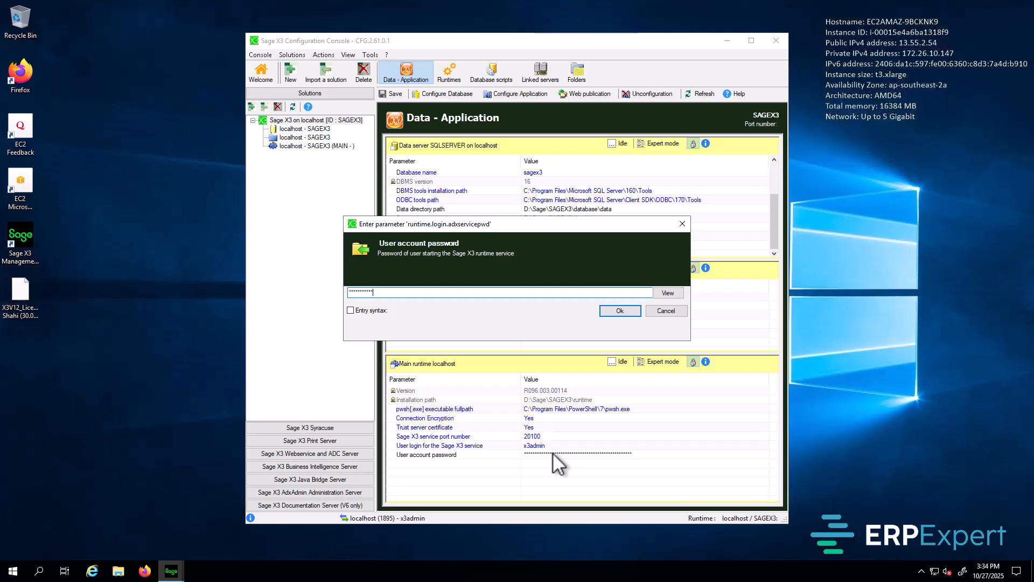
click(627, 311)
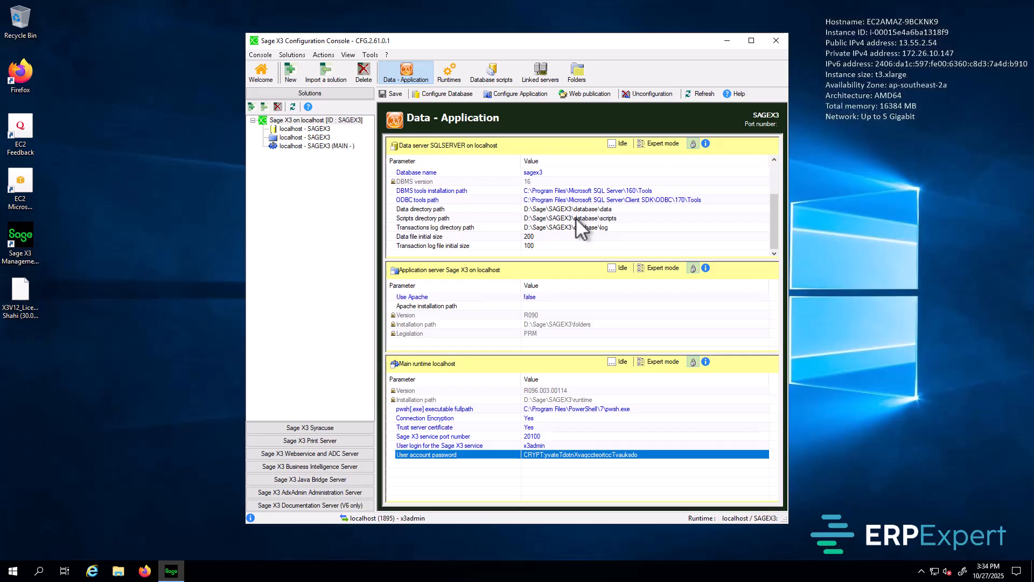
Step: Save the solution, run a Full database configuration, then close the finished configuration window
click(394, 93)
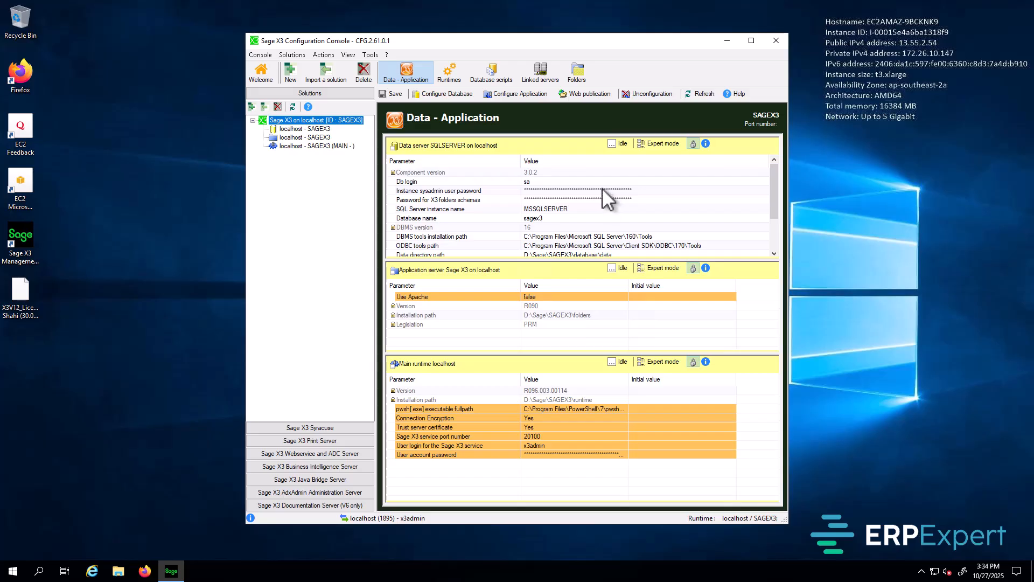
click(443, 95)
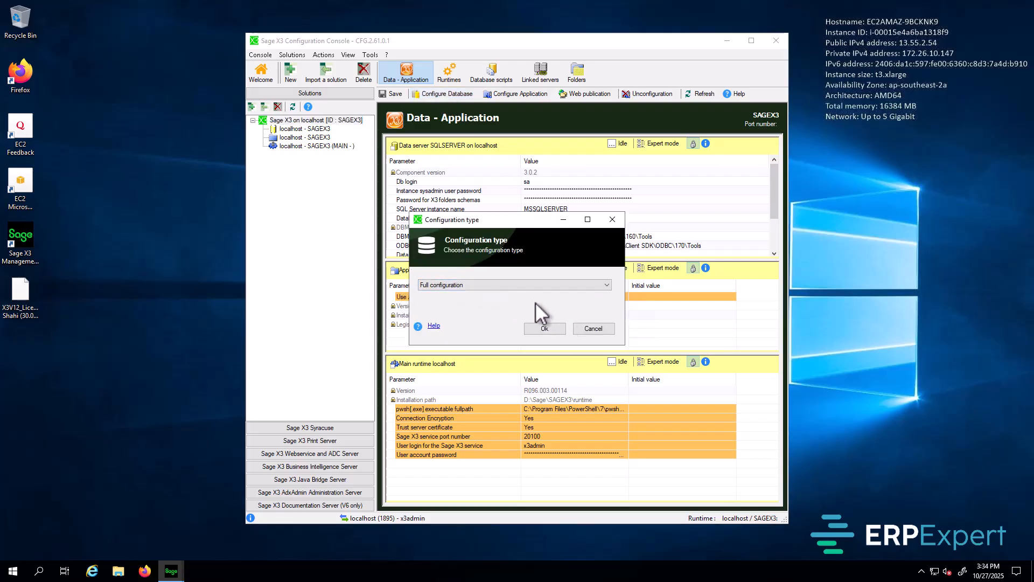
click(543, 328)
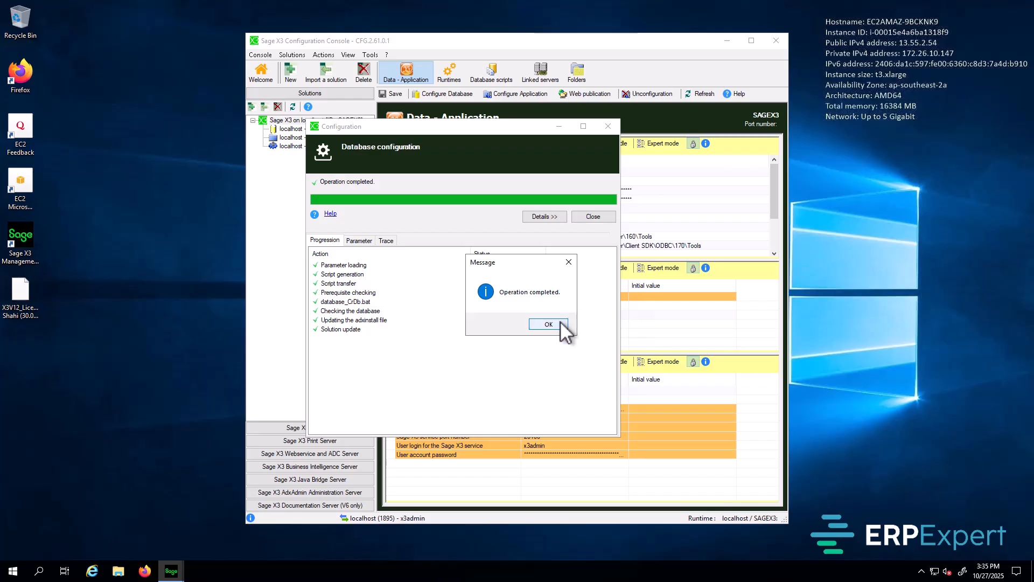
click(548, 324)
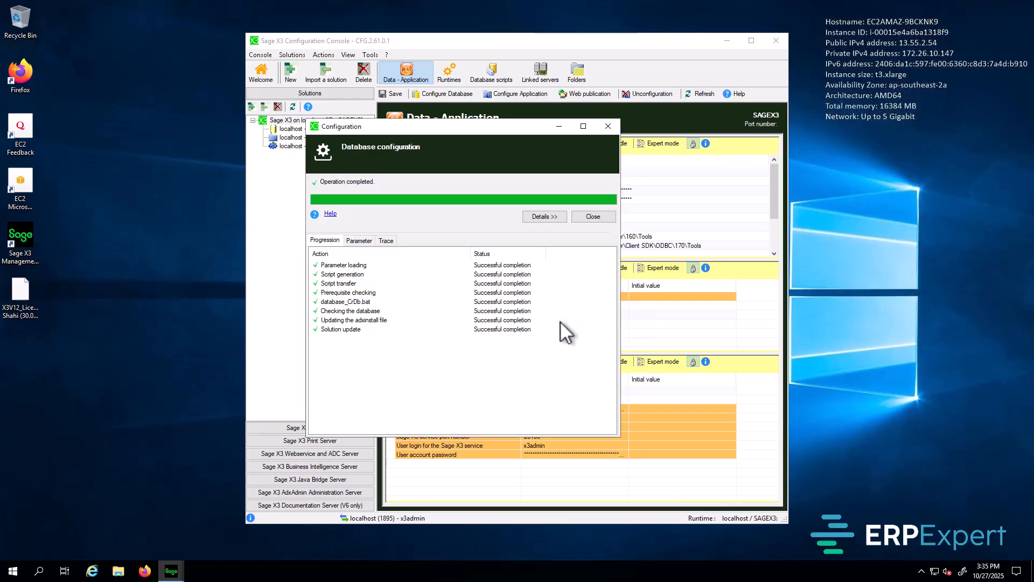
click(595, 217)
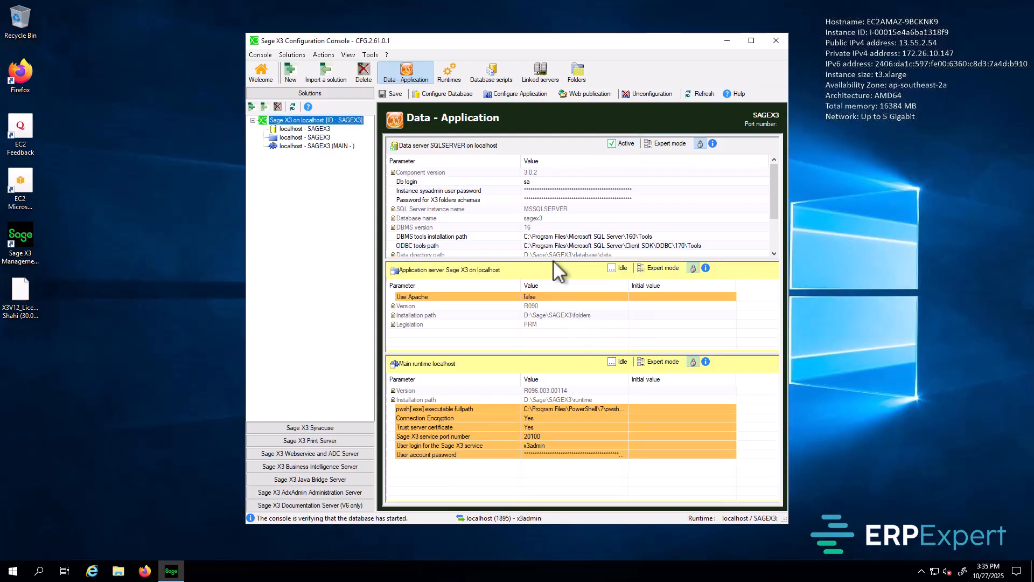
Step: Run Configure Application for SAGEX3 and follow the trace log until 778 tables load
click(515, 96)
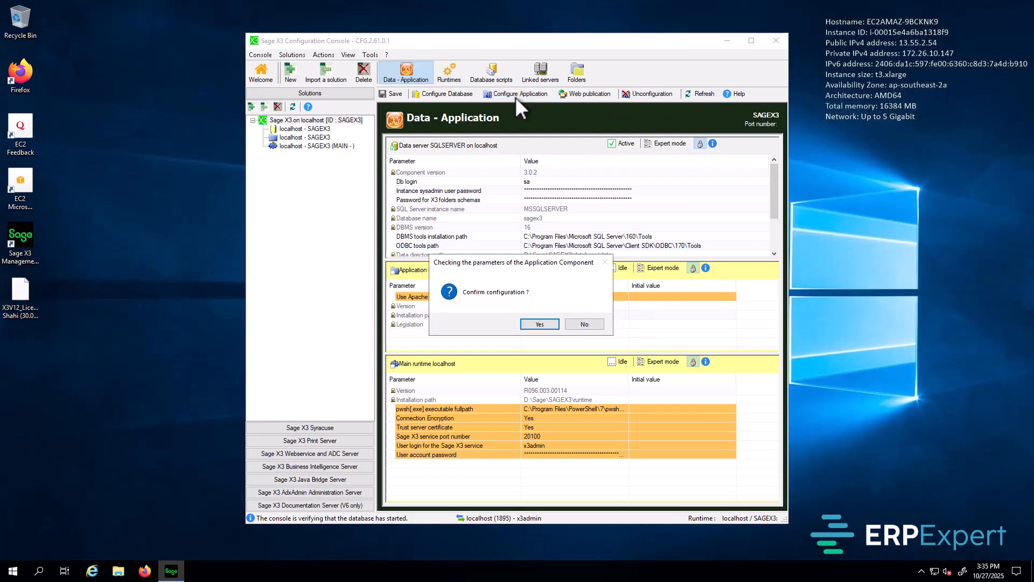
click(547, 326)
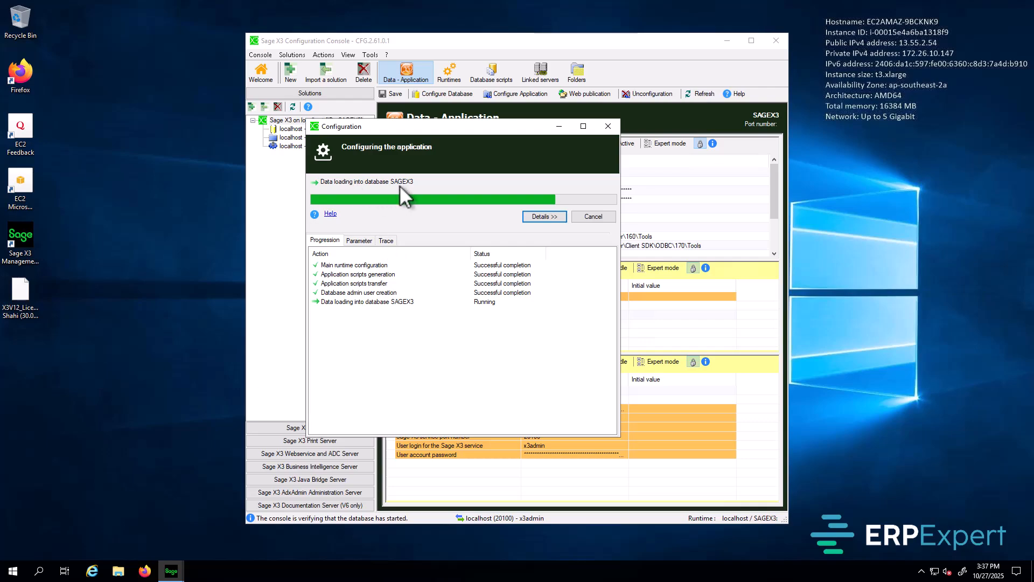
click(386, 241)
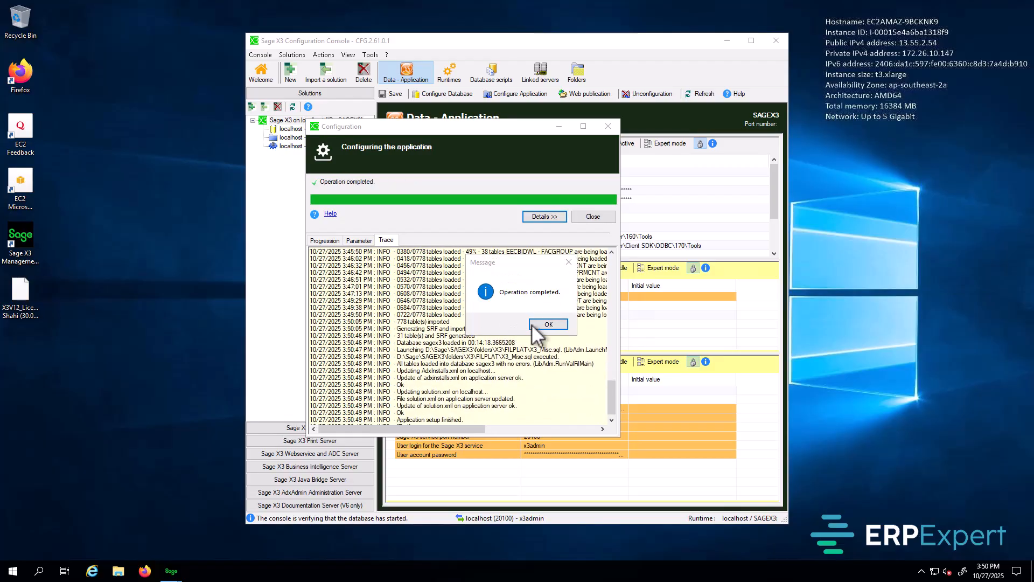
Step: Acknowledge the 'Operation completed.' message and close the application configuration window
click(515, 262)
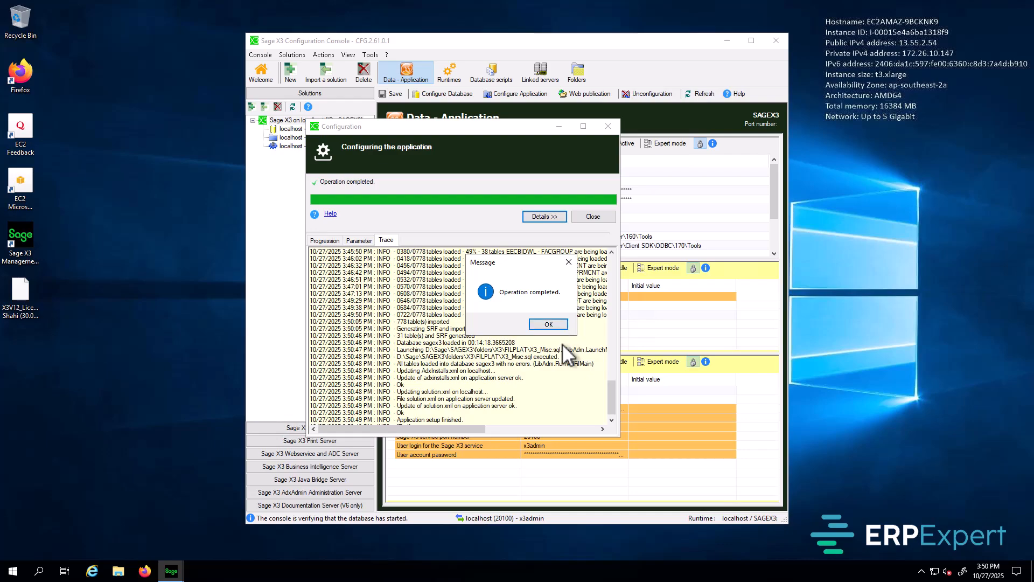
click(548, 324)
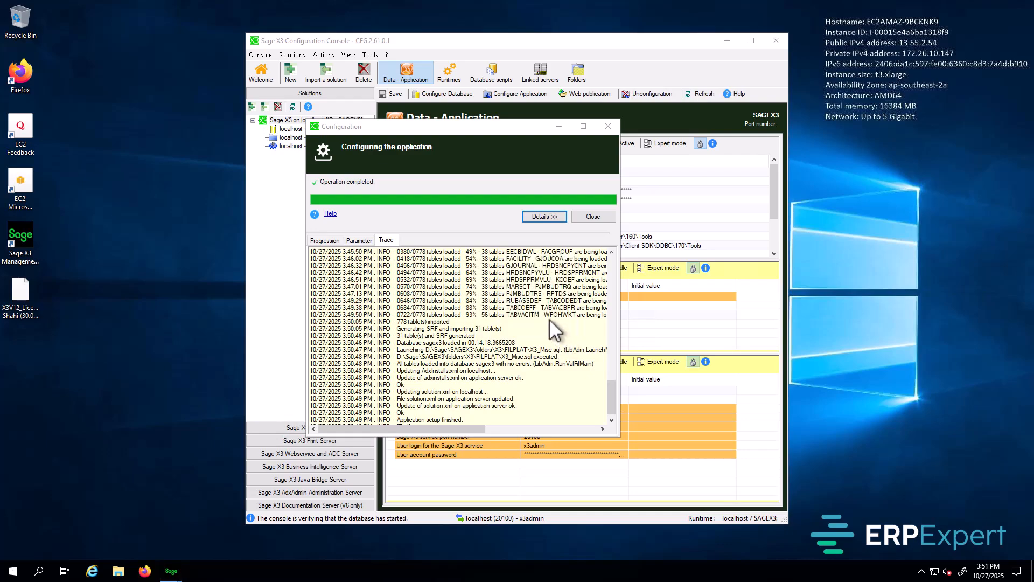
click(593, 217)
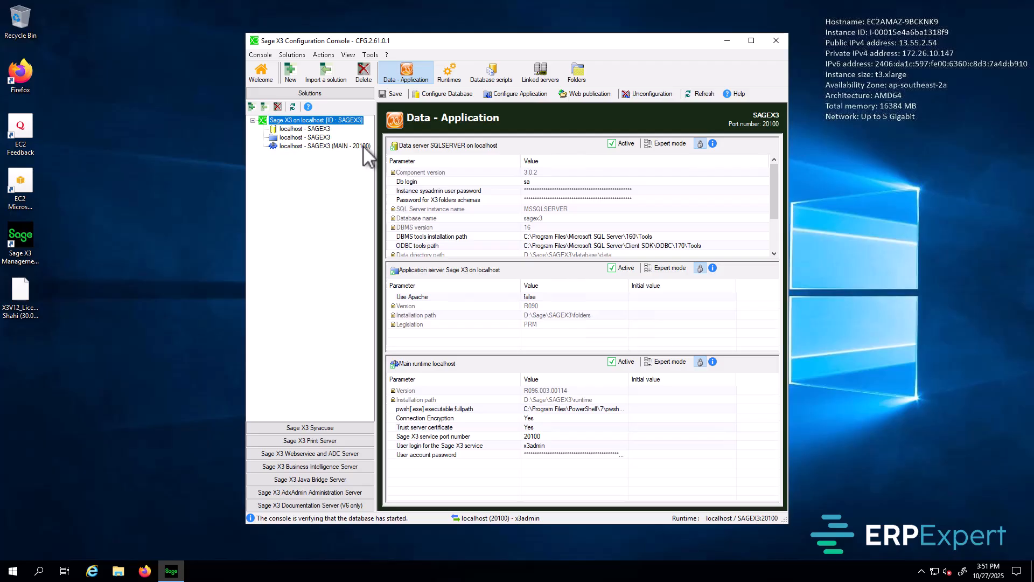
Step: Minimize the console and open localhost:8124 in Firefox
click(726, 41)
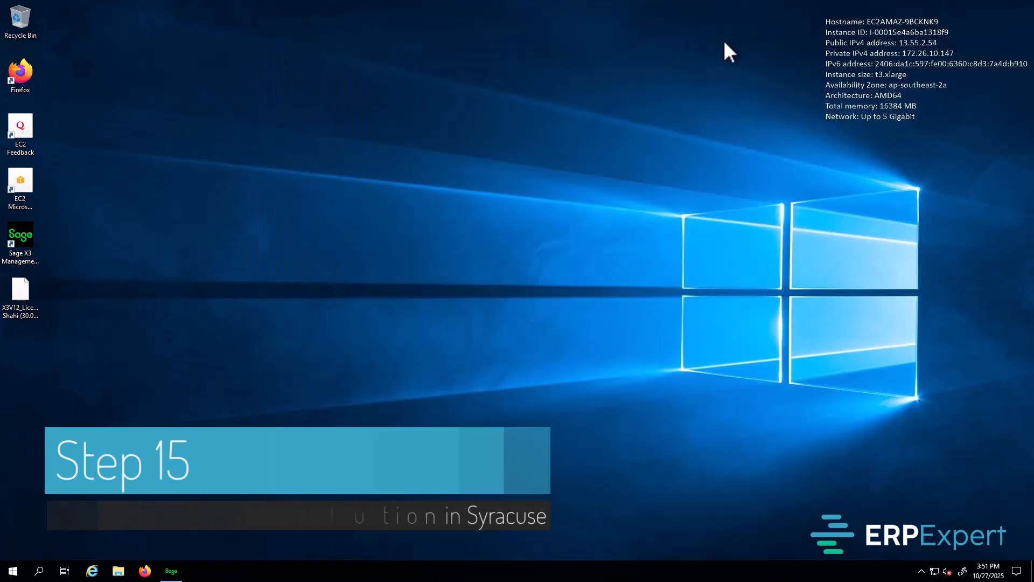
double_click(18, 76)
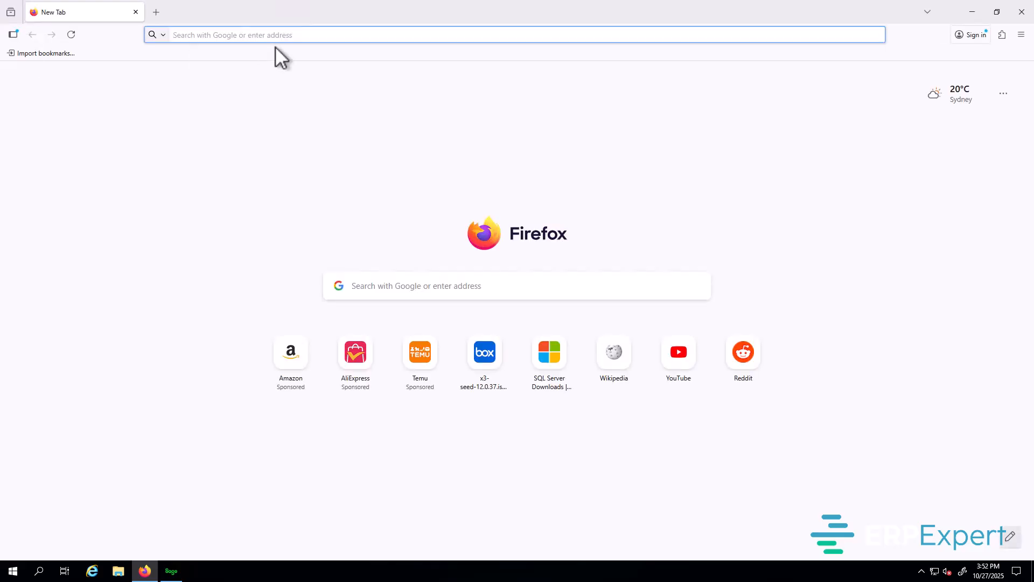
click(244, 35)
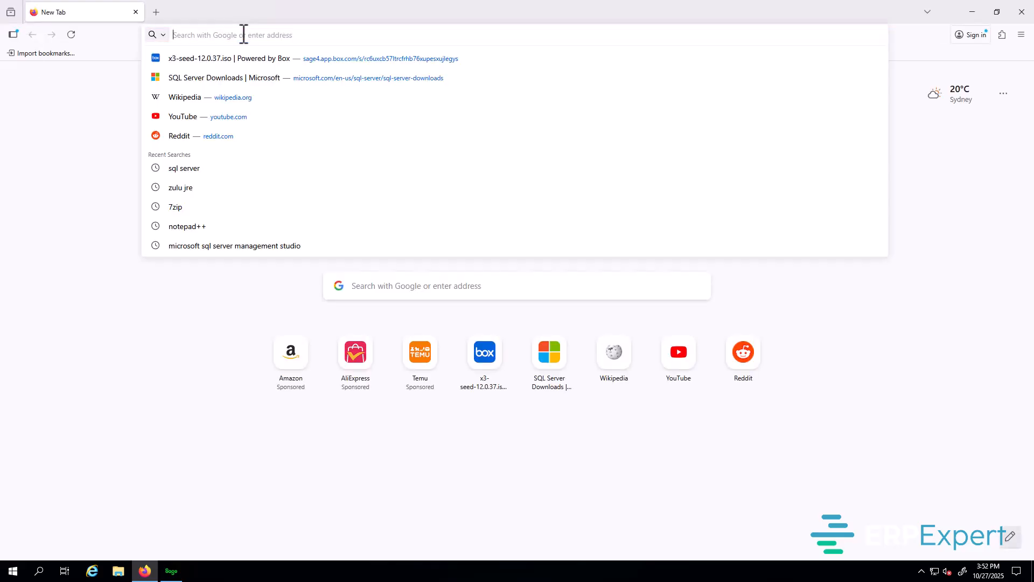
text(loca)
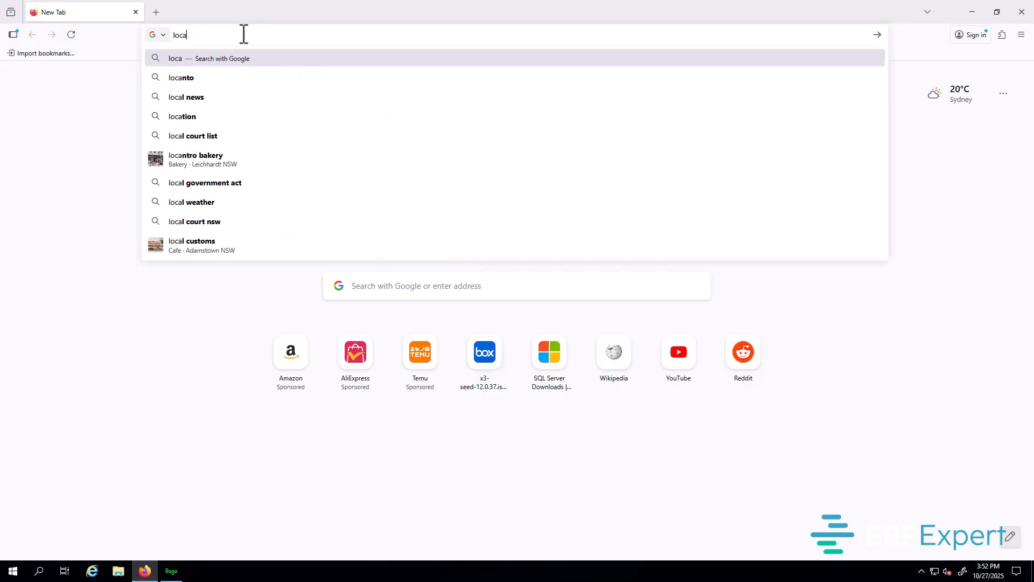
text(lhost)
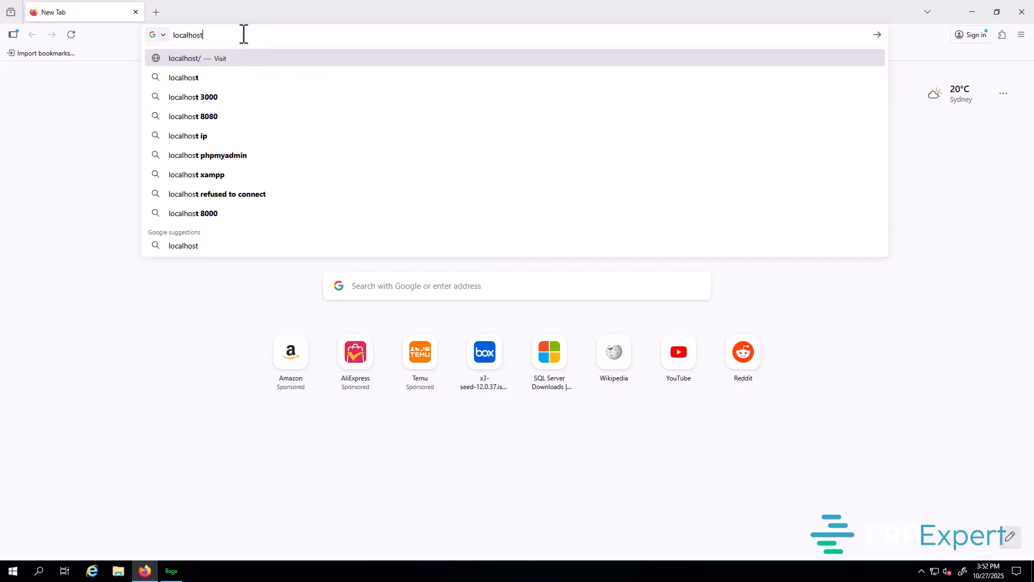
text(:8124)
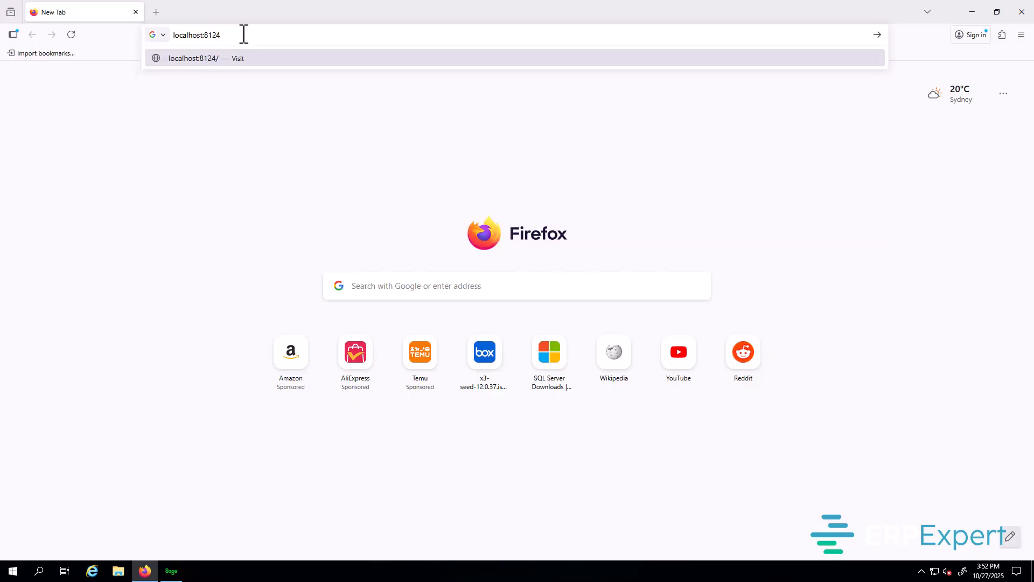
key(Return)
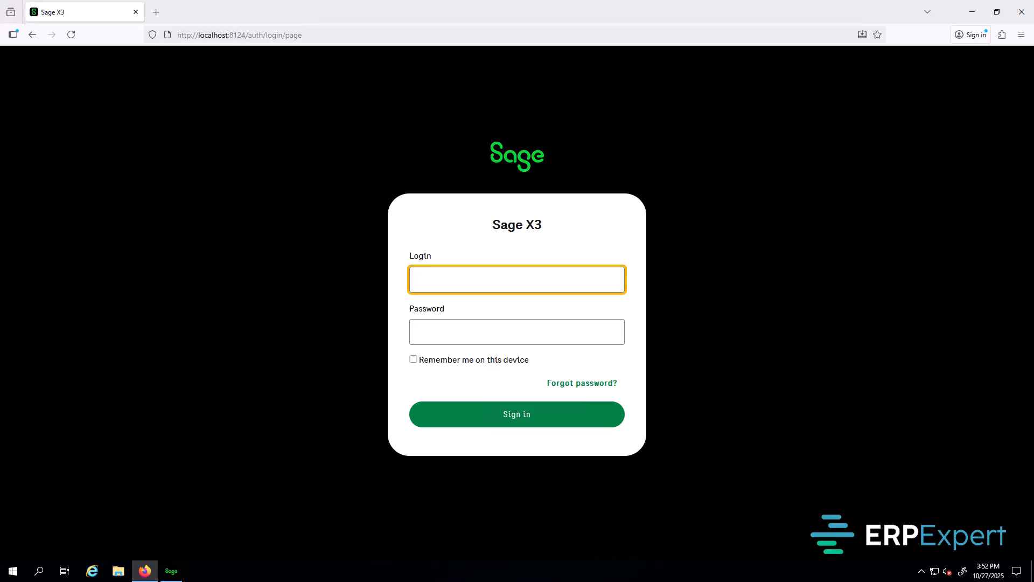
Step: Sign in as admin with the current password, declining to save the login
text(admin)
key(Tab)
text(a)
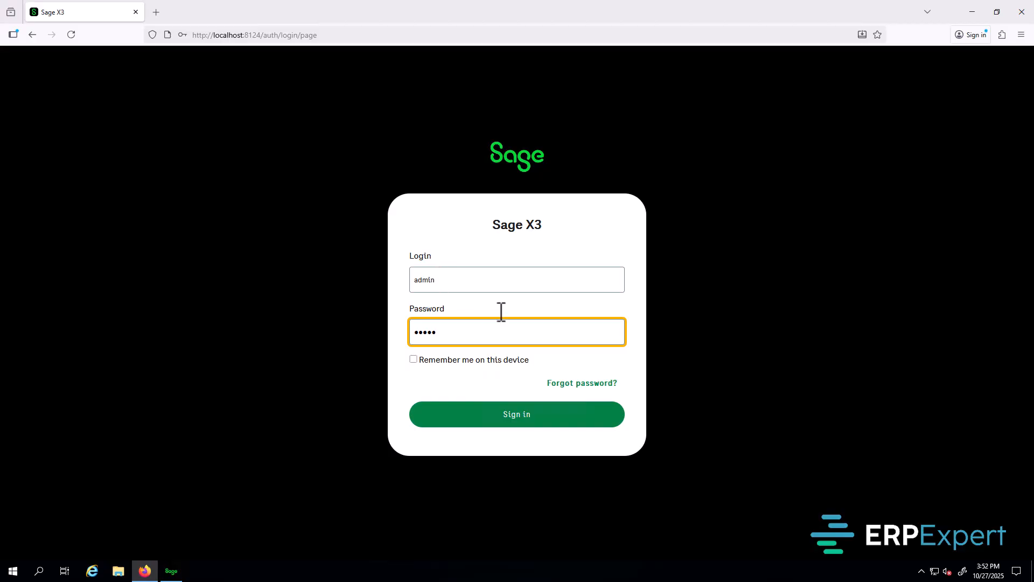
click(514, 417)
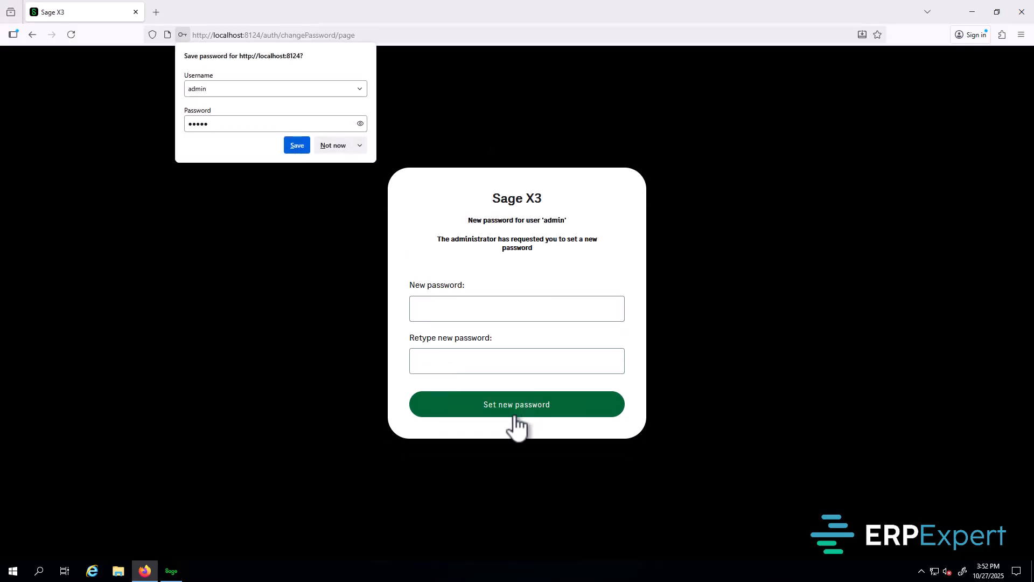
click(338, 147)
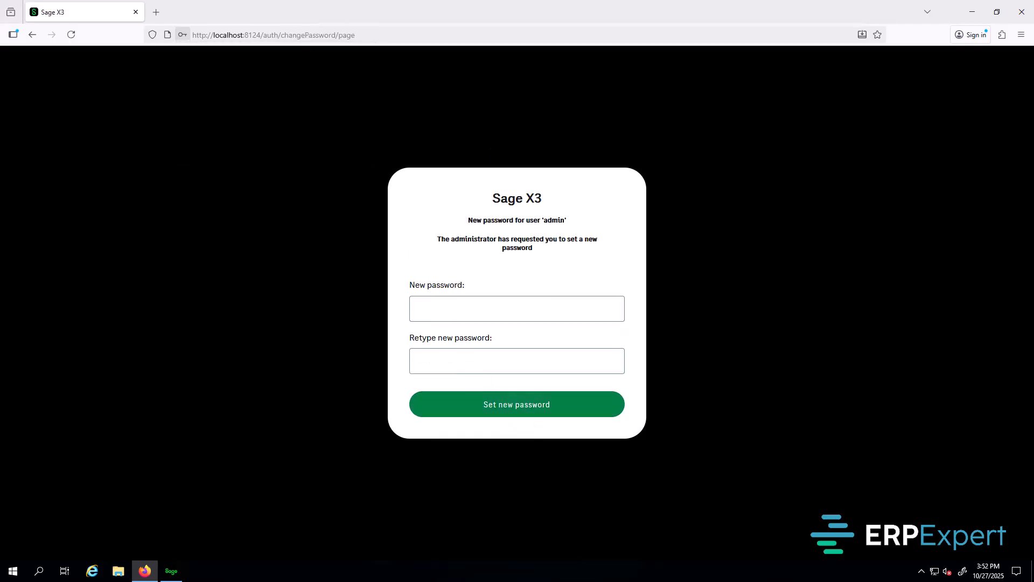
Step: Enter the new admin password twice and submit it
click(456, 302)
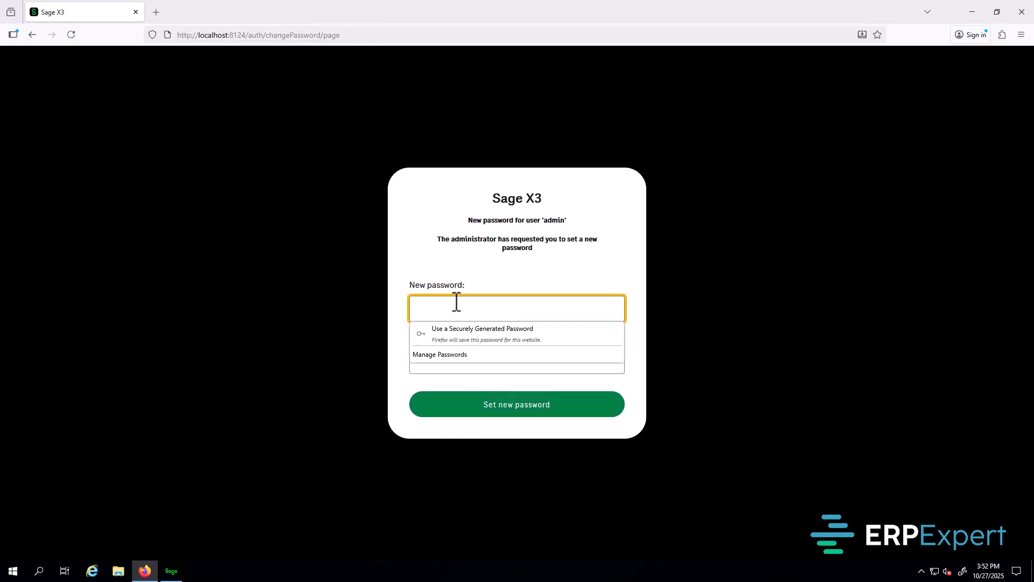
text(•)
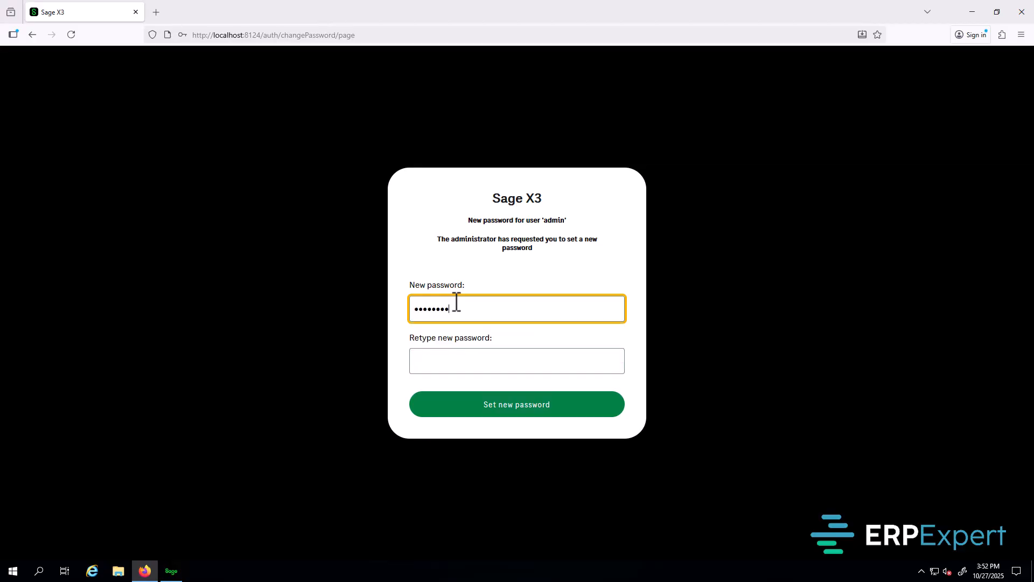
key(Tab)
text(•)
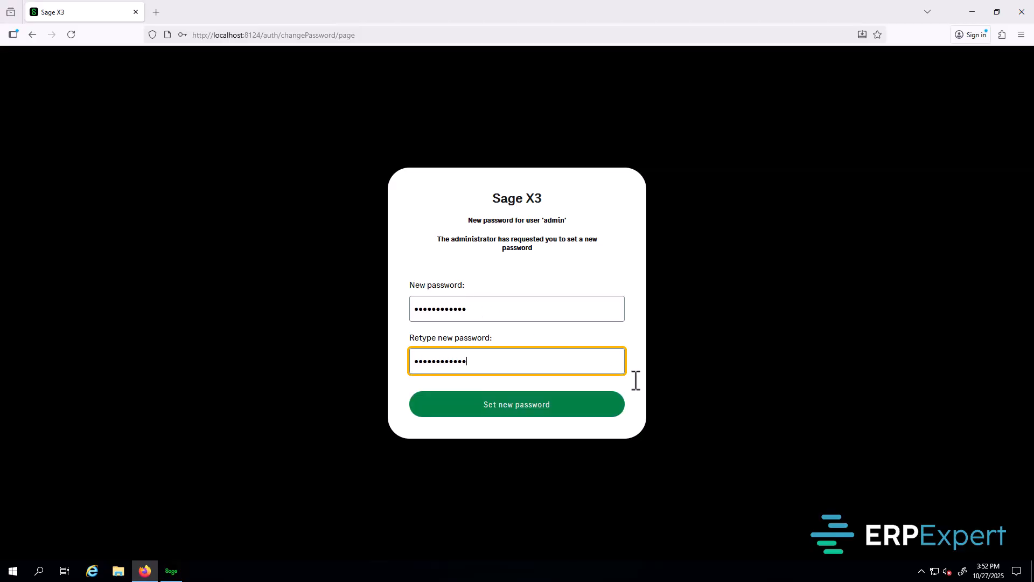
click(542, 419)
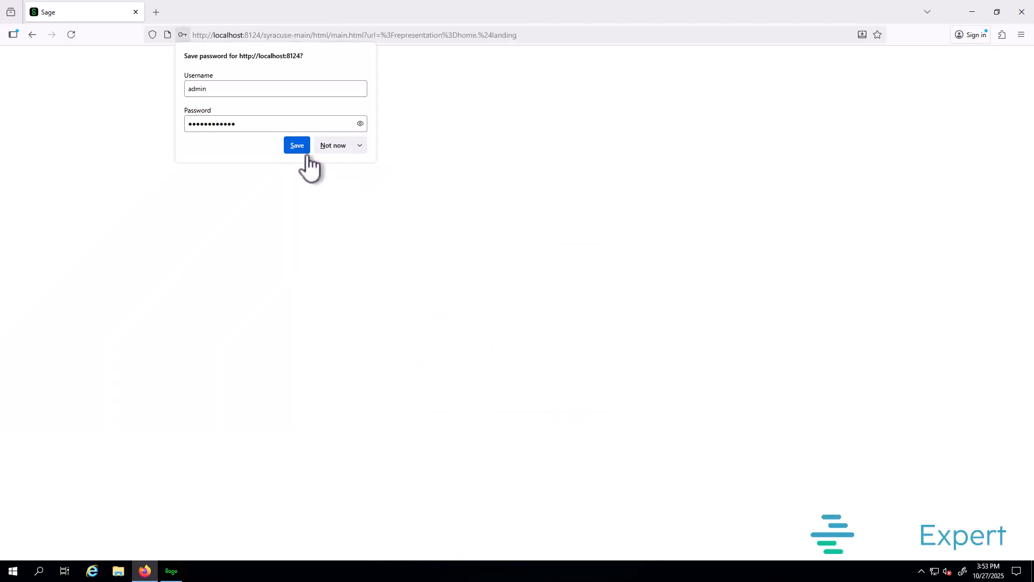
Step: Save the new password in Firefox and open Administration > Endpoints > X3 solutions' Actions menu
click(297, 146)
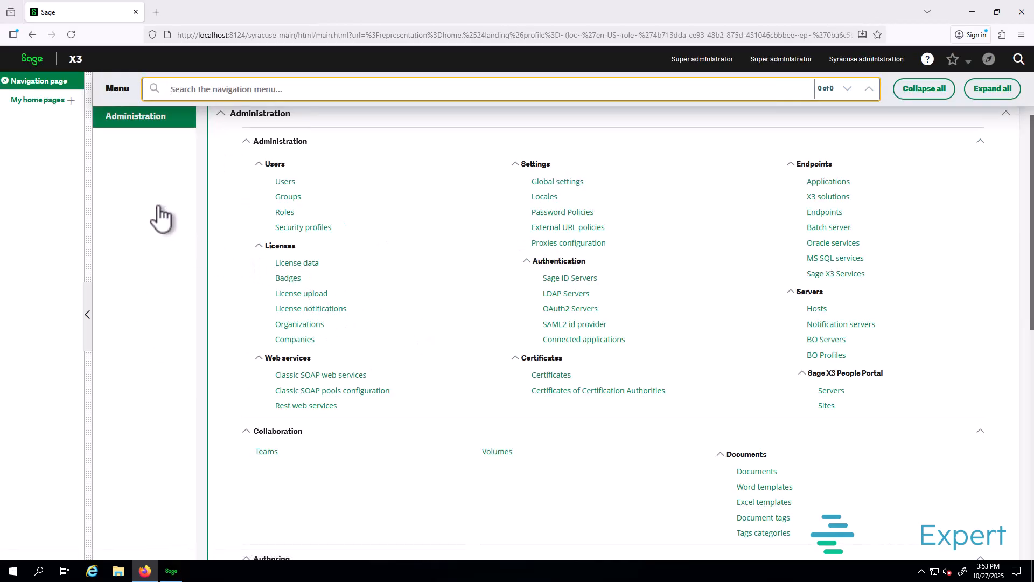
click(154, 129)
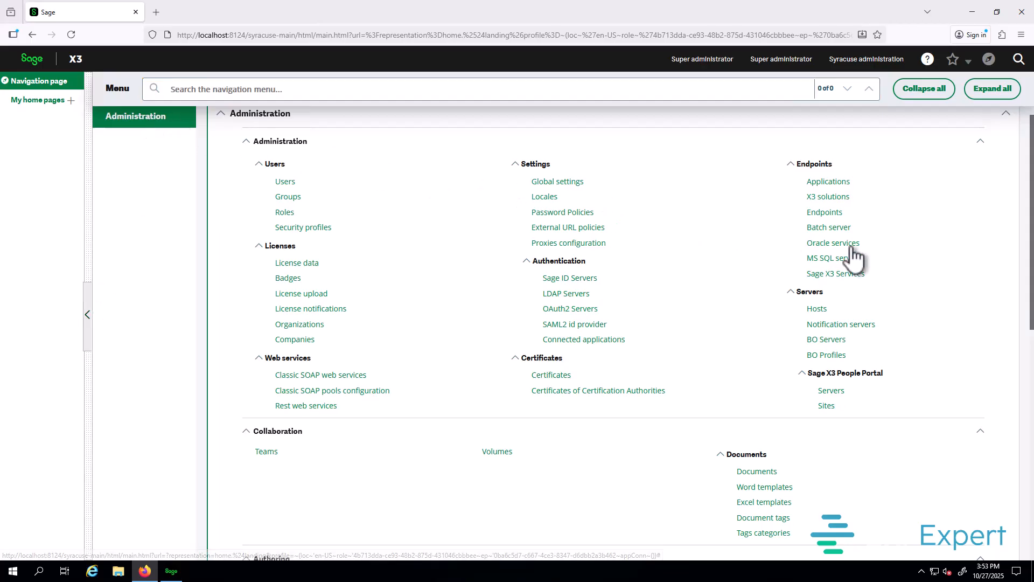
click(820, 200)
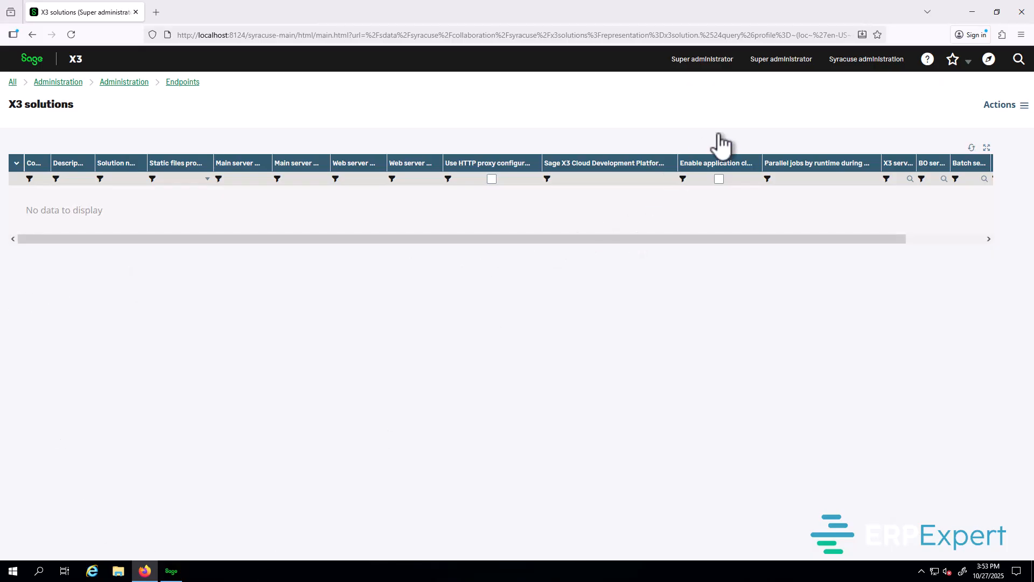
click(1006, 117)
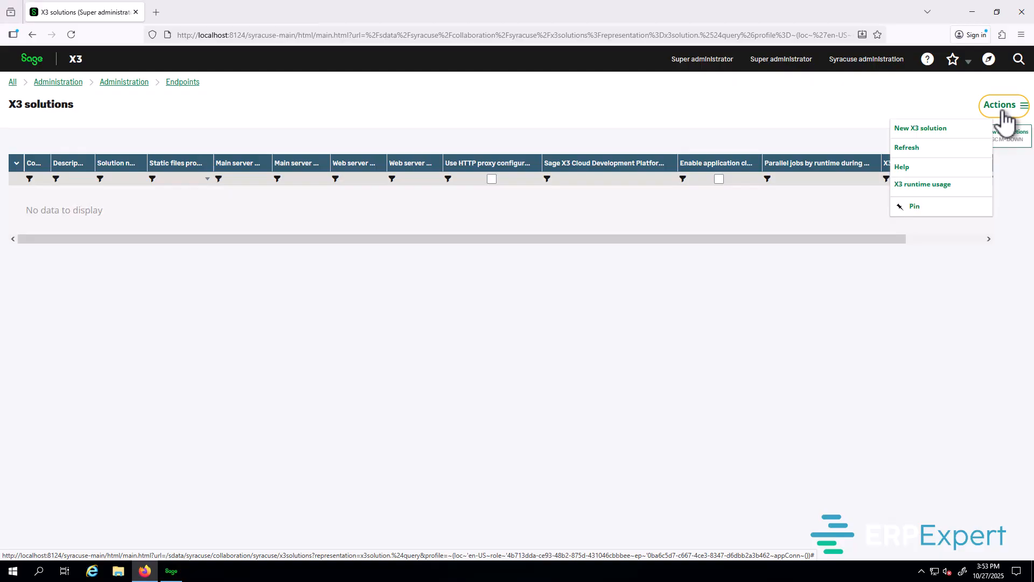
Step: Create a new X3 solution coded SAGEX3 with application X3 ERP and the SADFSQ protocol
click(941, 142)
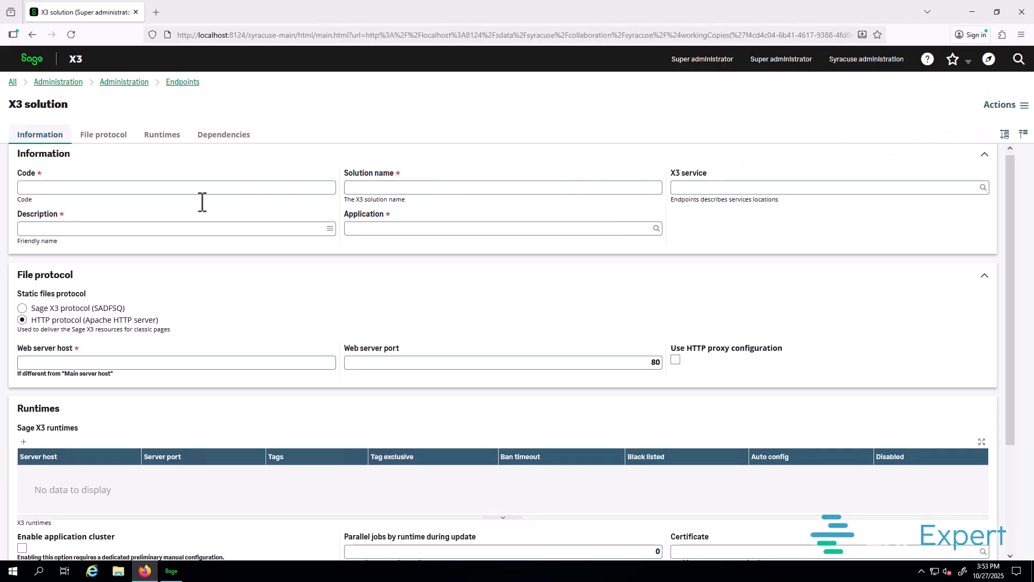
click(109, 188)
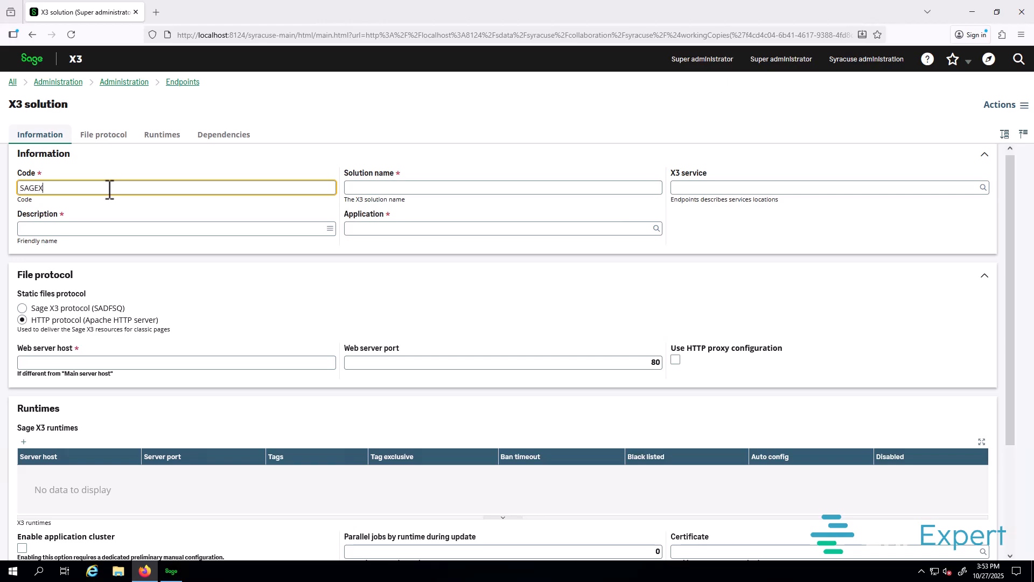
key(Tab)
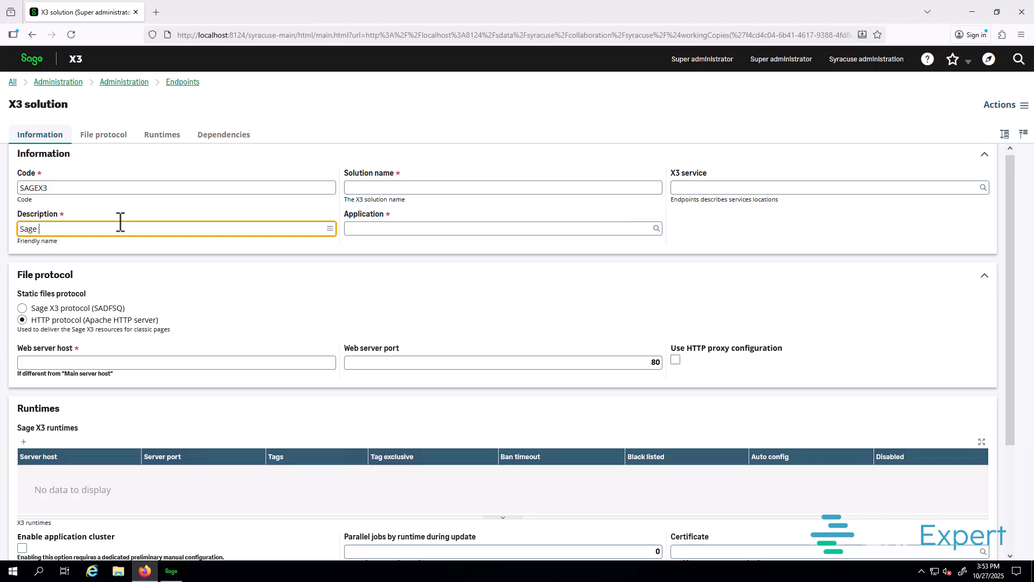
click(389, 186)
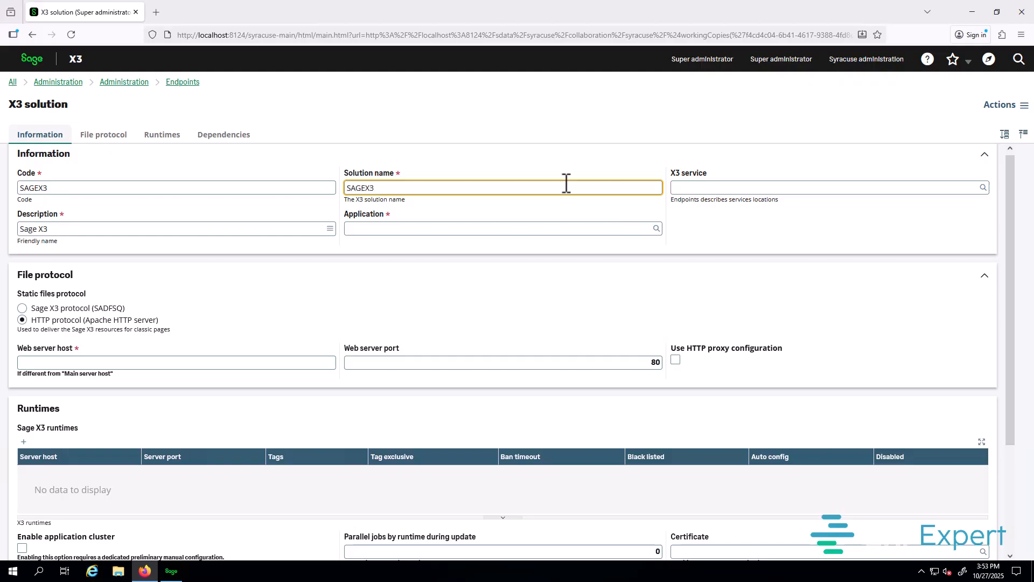
key(Tab)
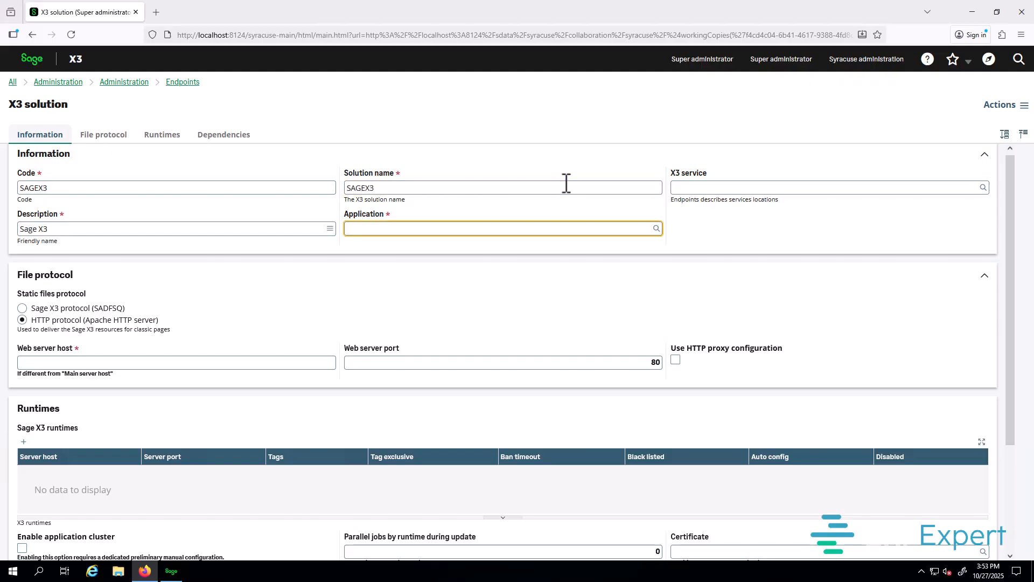
click(657, 229)
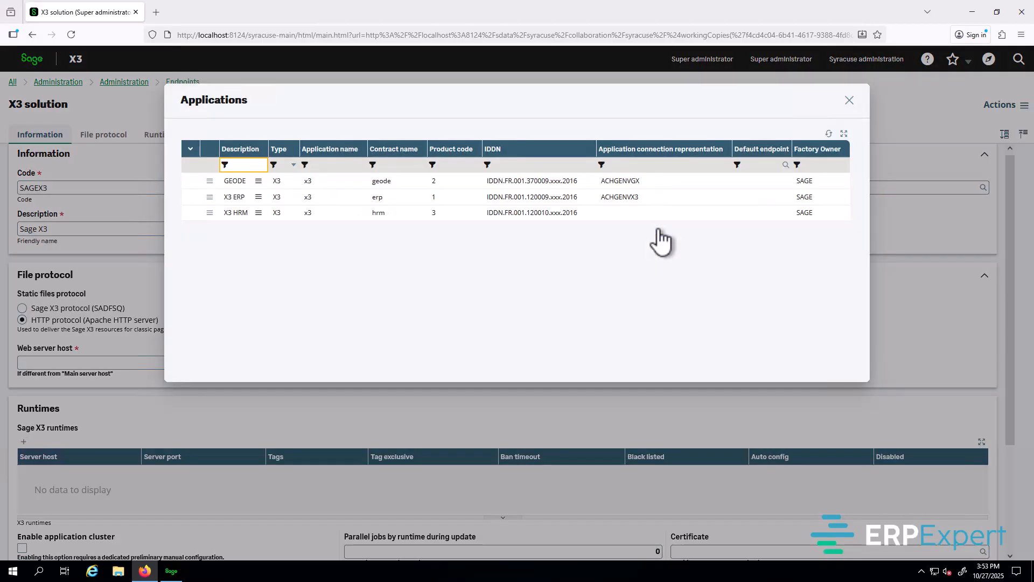
click(237, 200)
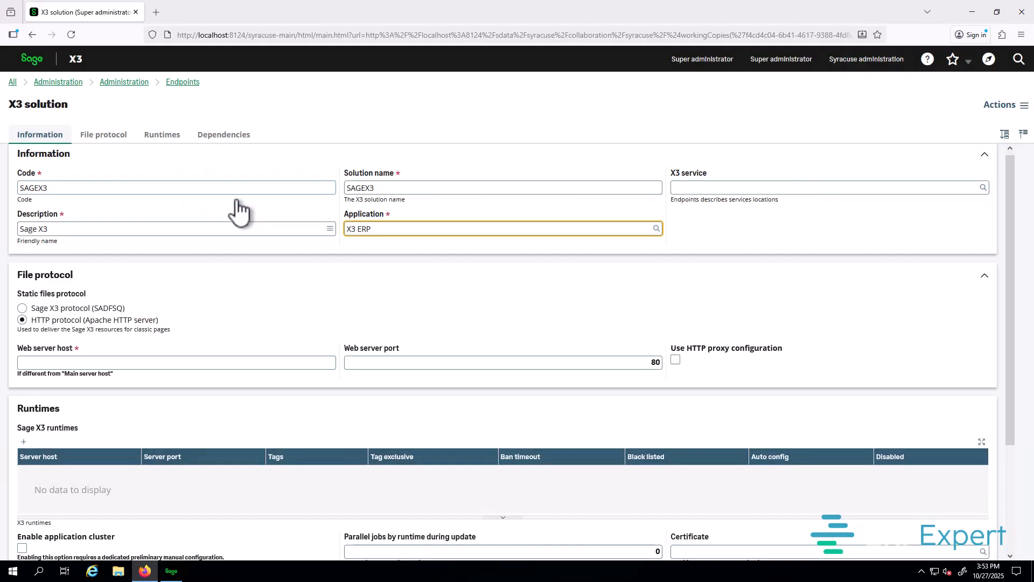
click(77, 310)
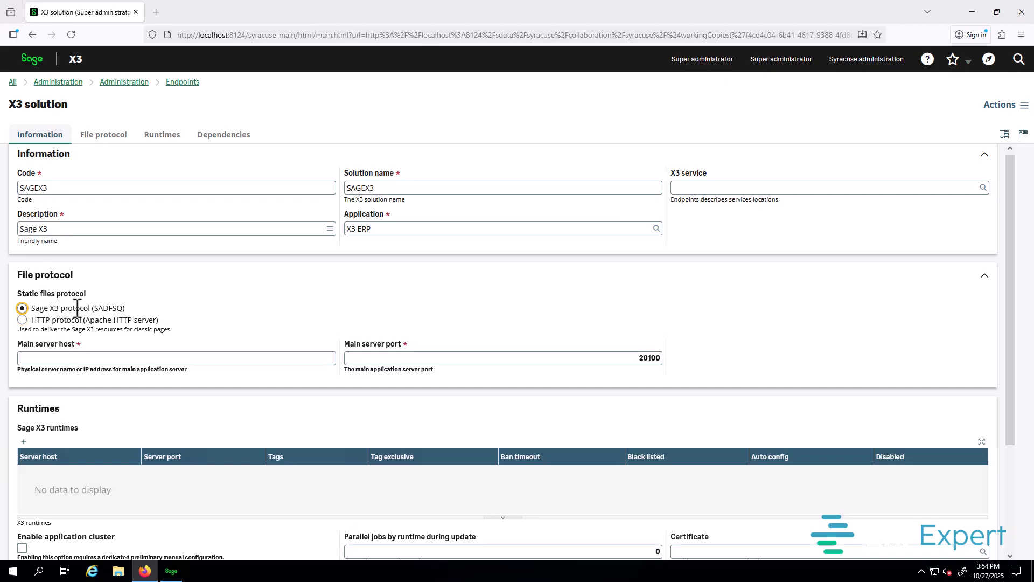
click(101, 359)
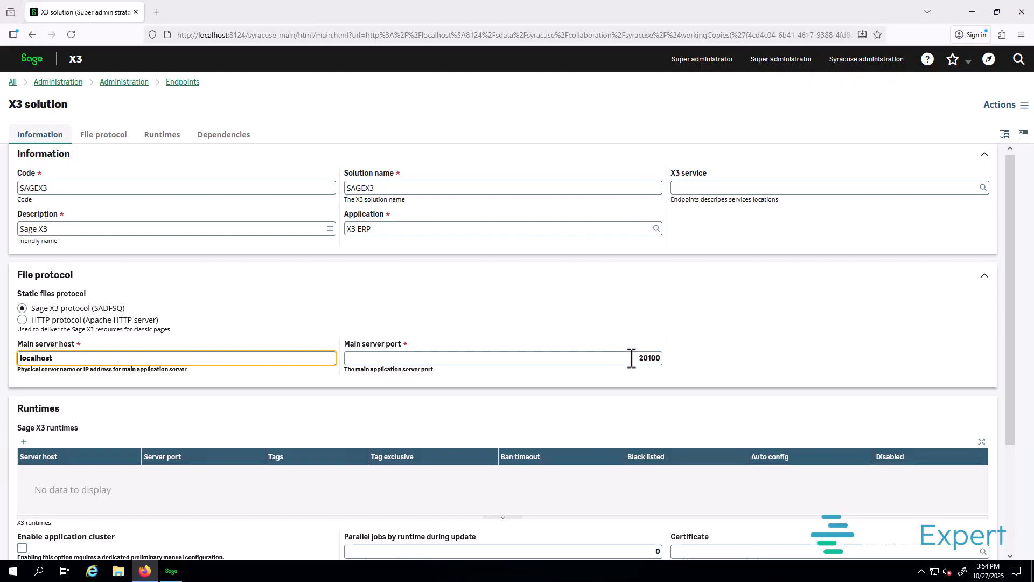
Step: Verify the MAIN runtime and port 20100, then save the SAGEX3 solution via Actions
click(171, 571)
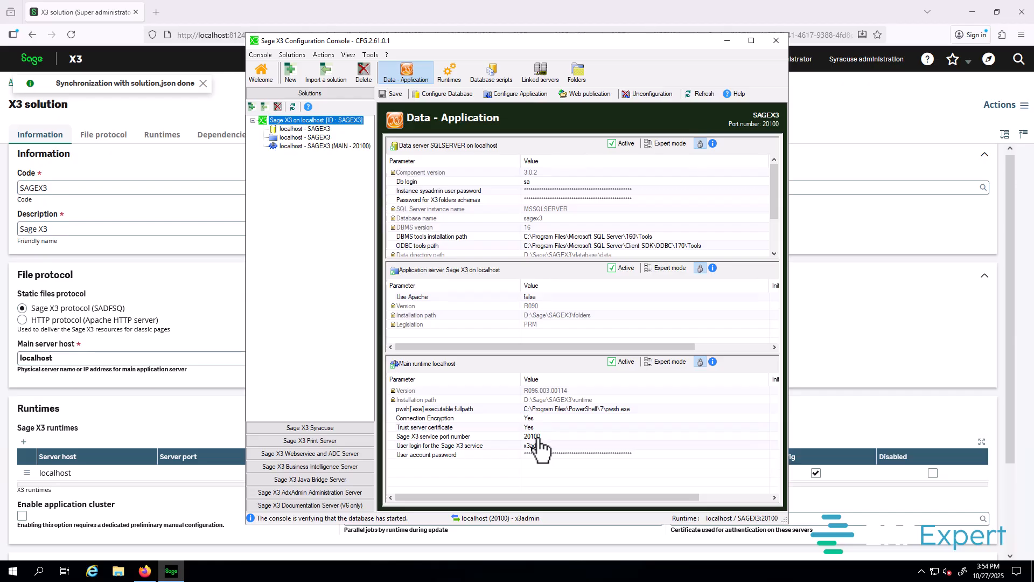
click(727, 41)
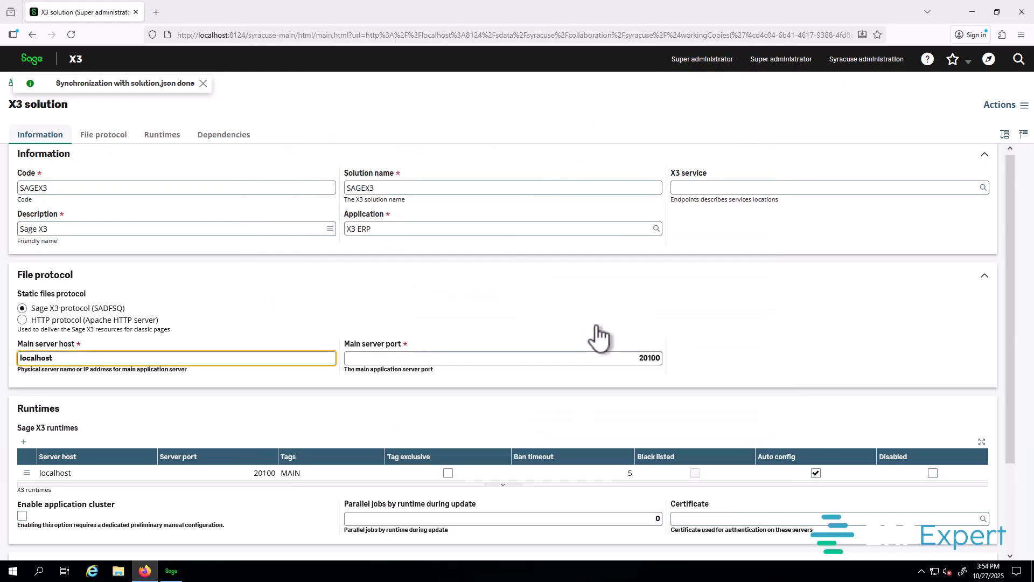
scroll(598, 337, down, 2)
click(519, 242)
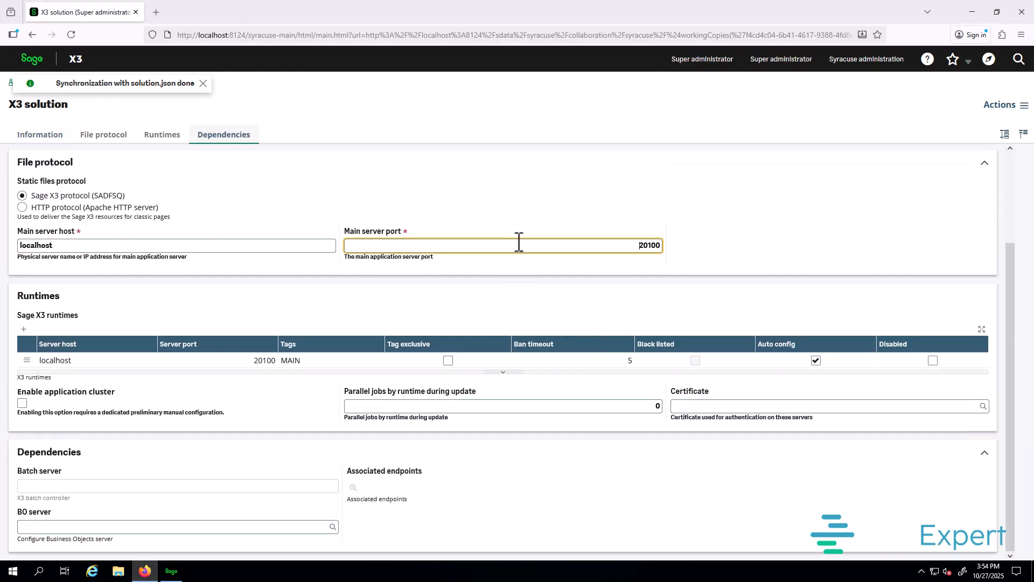
key(Tab)
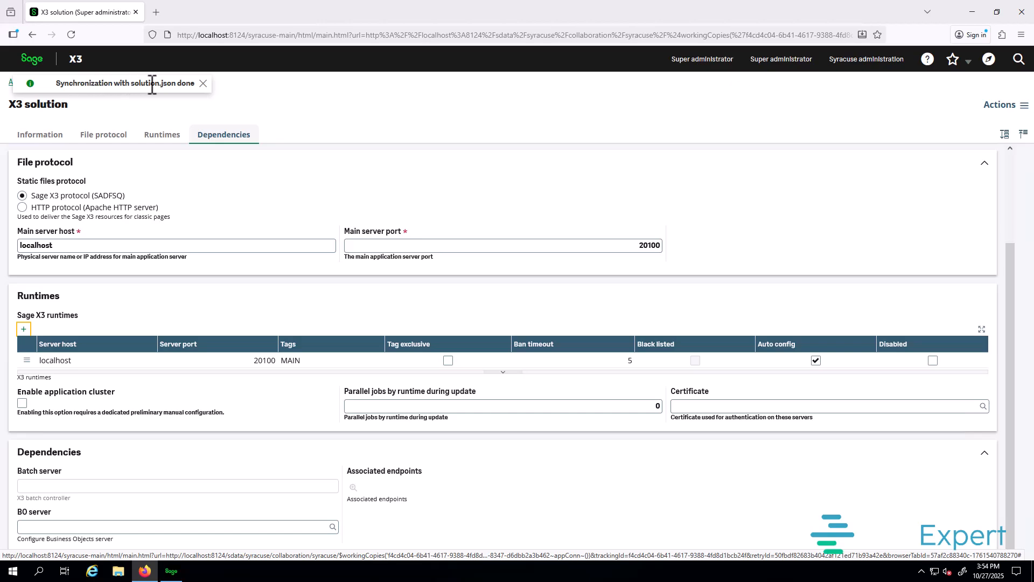
drag(171, 83, 129, 86)
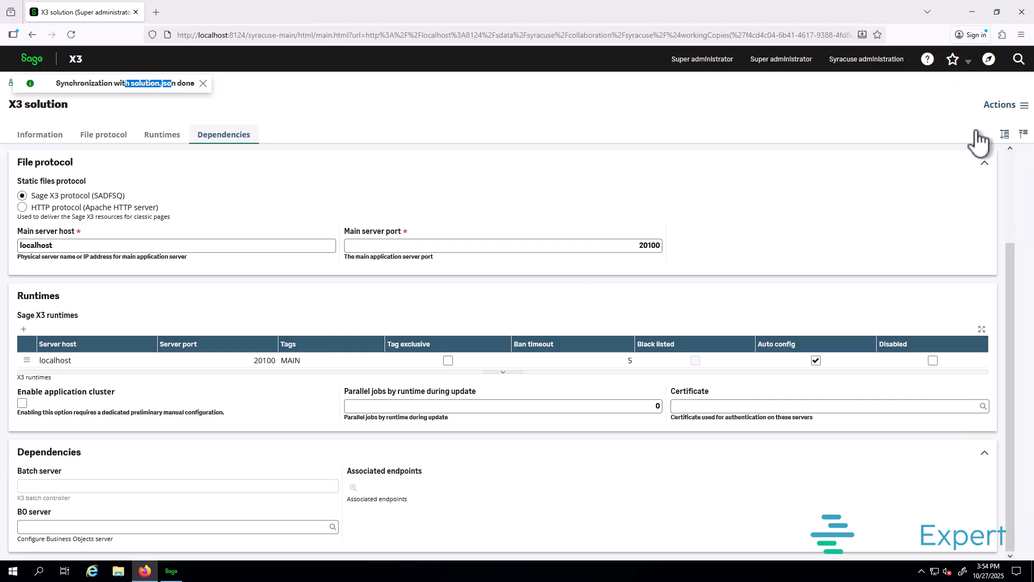
click(1001, 110)
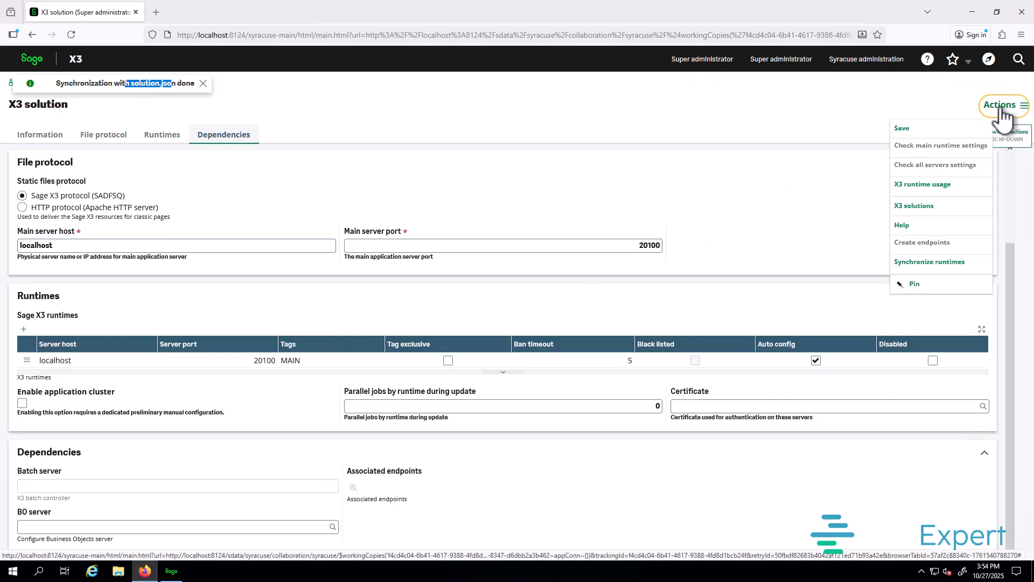
click(923, 132)
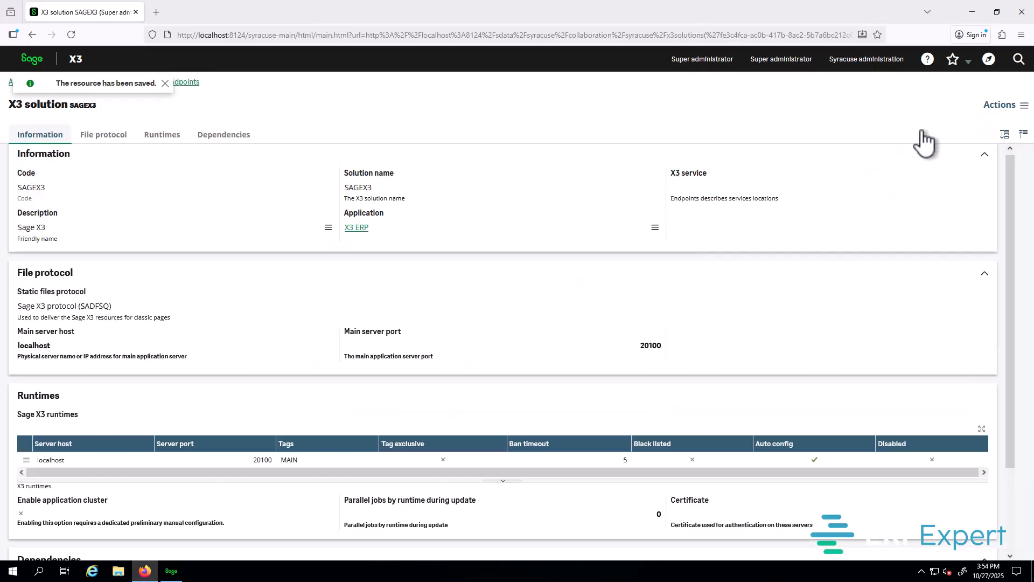
Step: Open the SAGEX3 / X3 endpoint under Administration > Endpoints and display its actions list
click(34, 63)
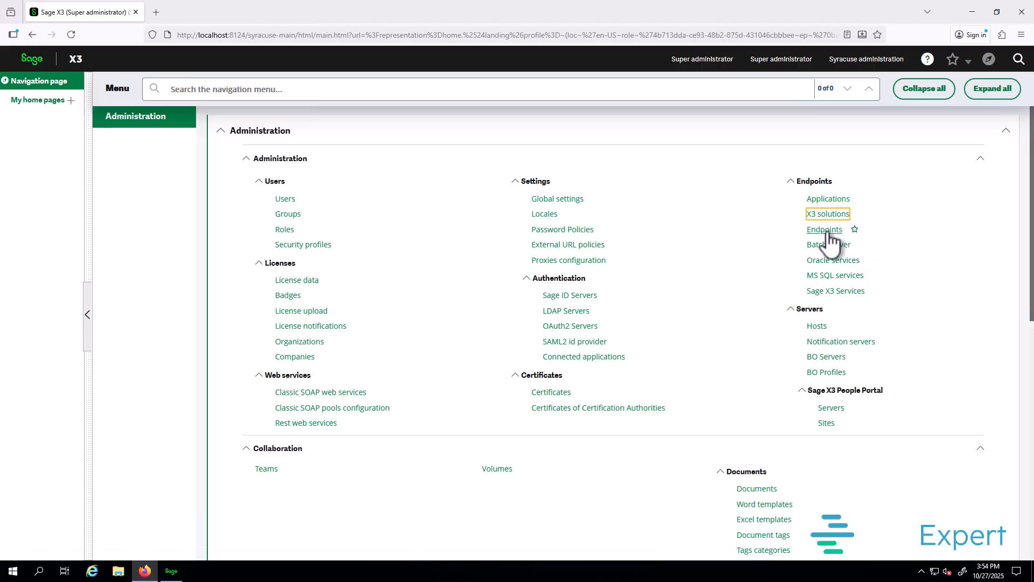
click(148, 118)
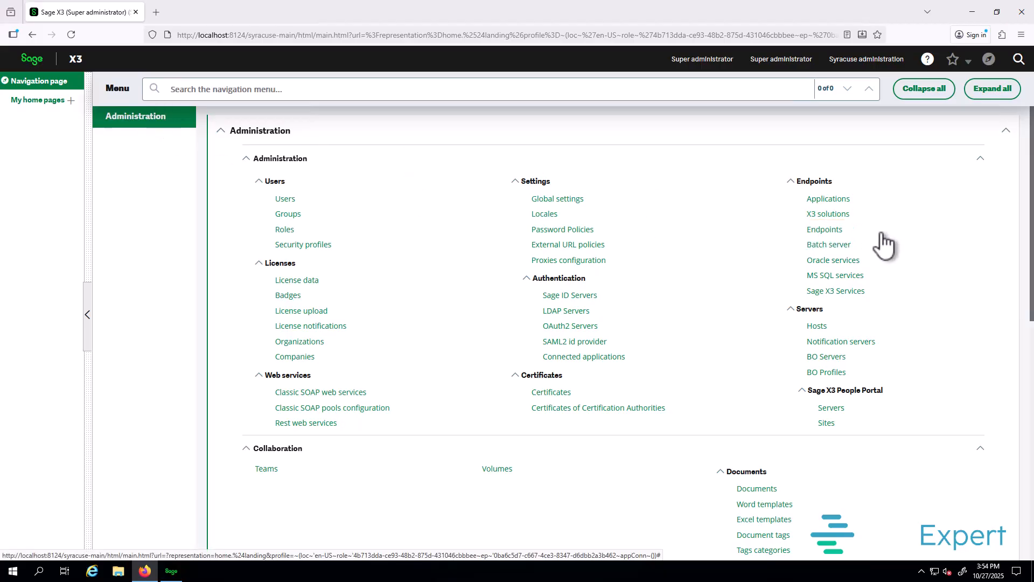
click(825, 230)
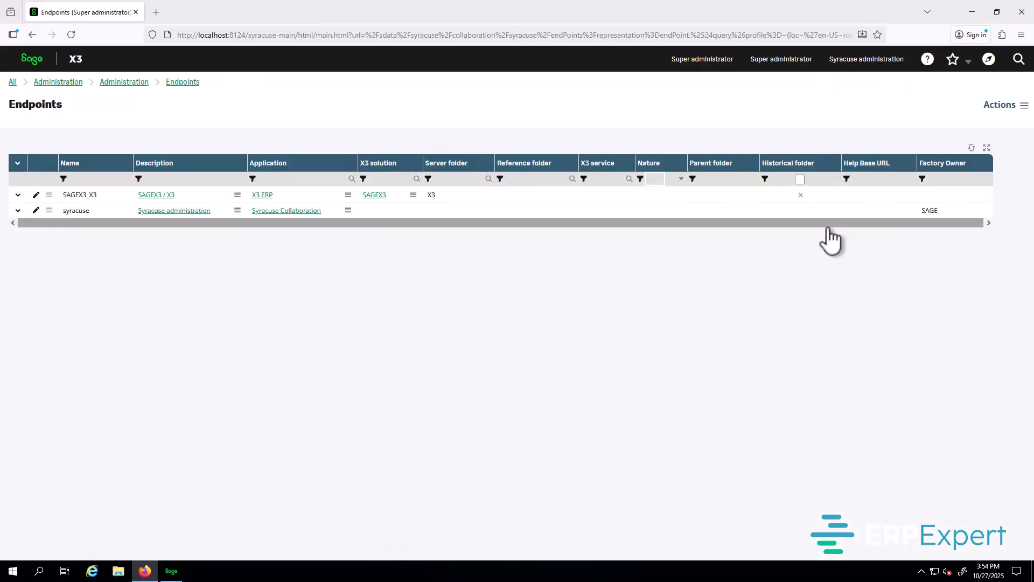
click(156, 195)
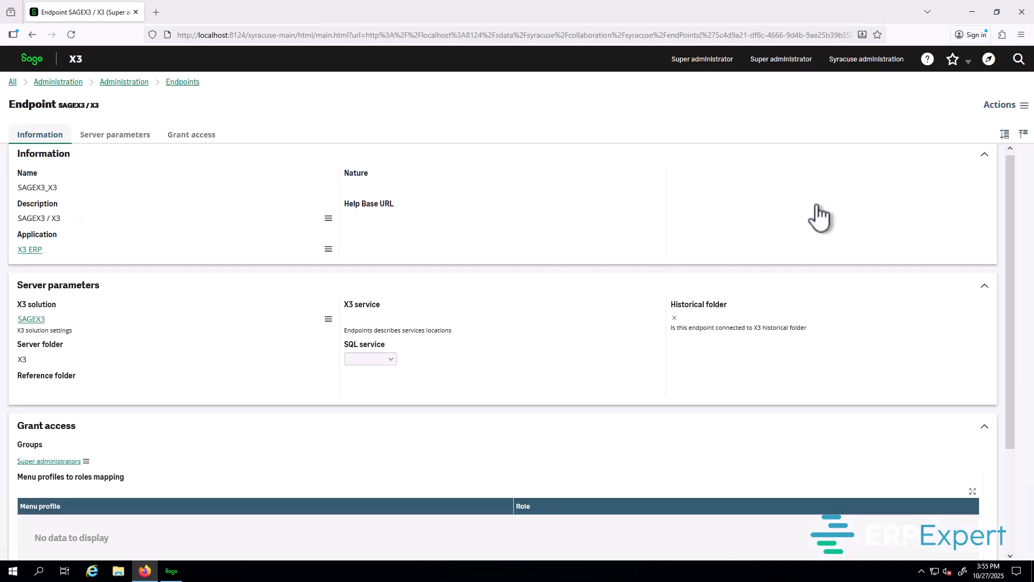
click(1000, 107)
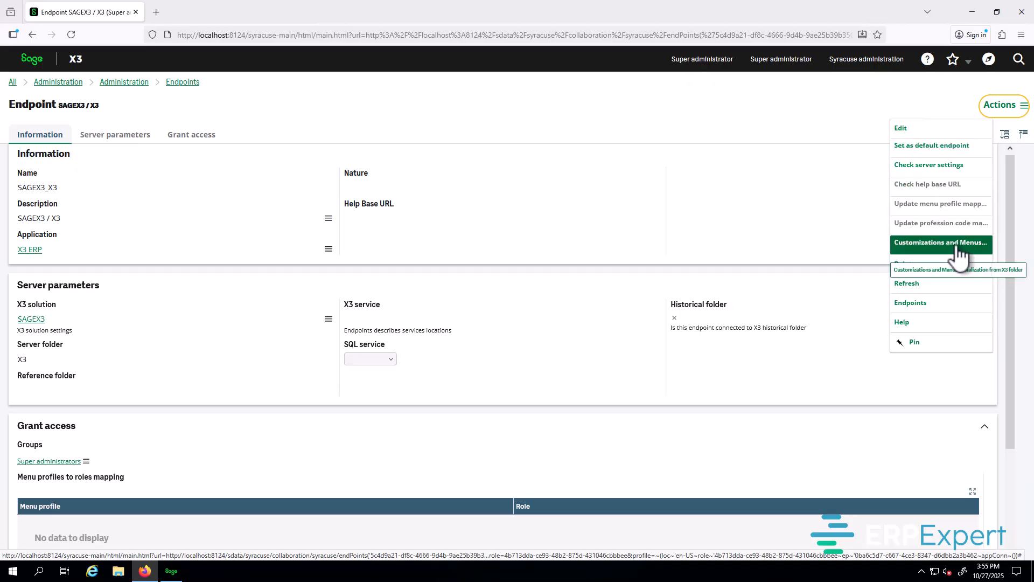
click(858, 194)
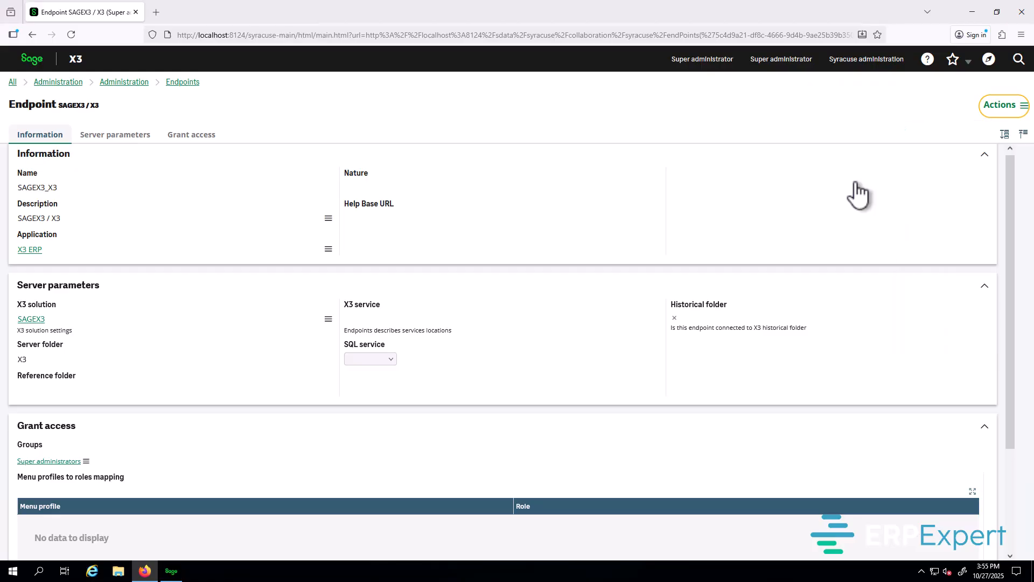
click(1006, 108)
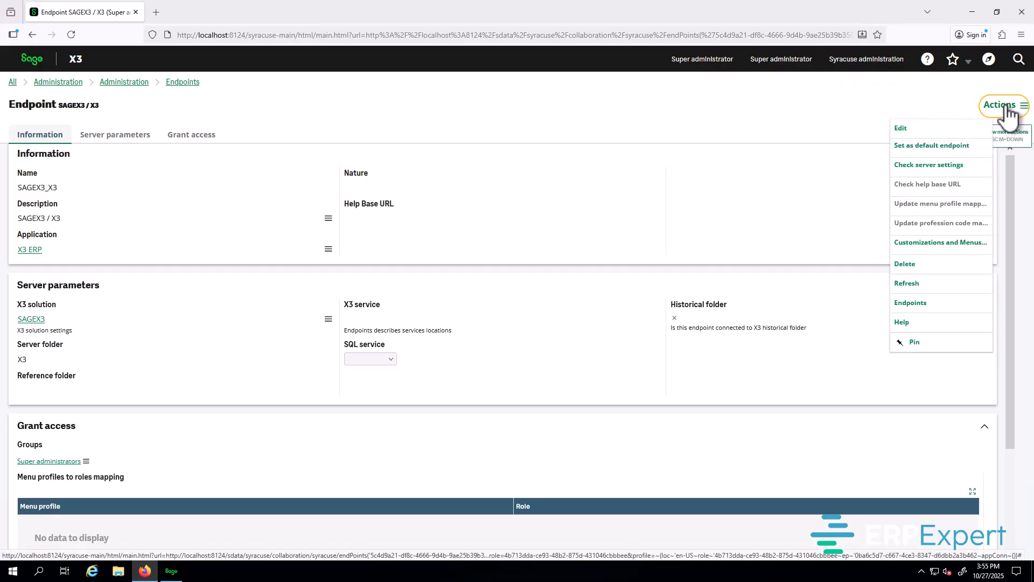
Step: Reset the SAGEX3 / X3 endpoint menus and customizations to factory values, then clear the finished job
click(938, 247)
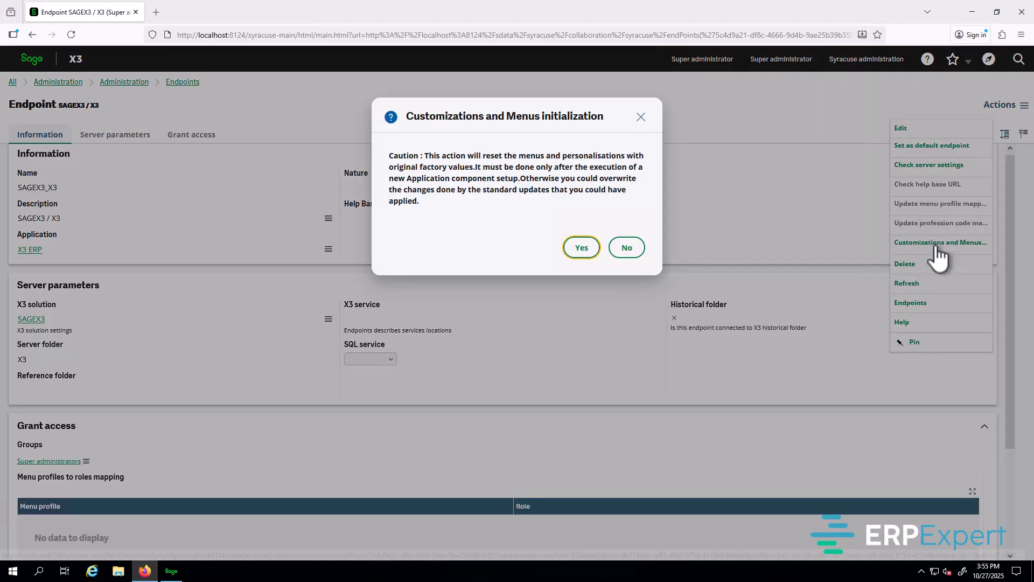
click(580, 249)
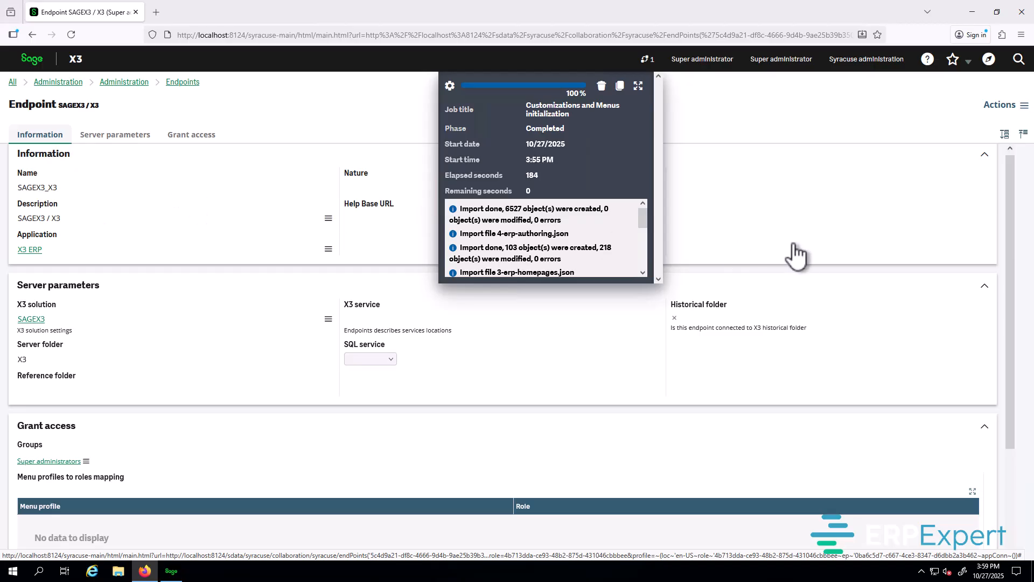
click(602, 87)
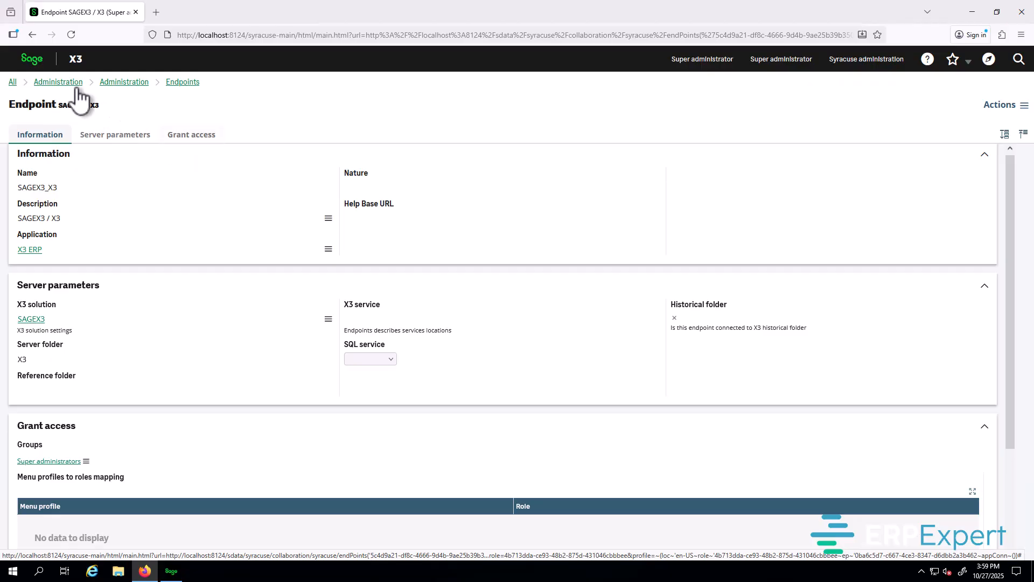
Step: Log out from the Super administrator menu and sign back in with the saved administrator login
click(32, 60)
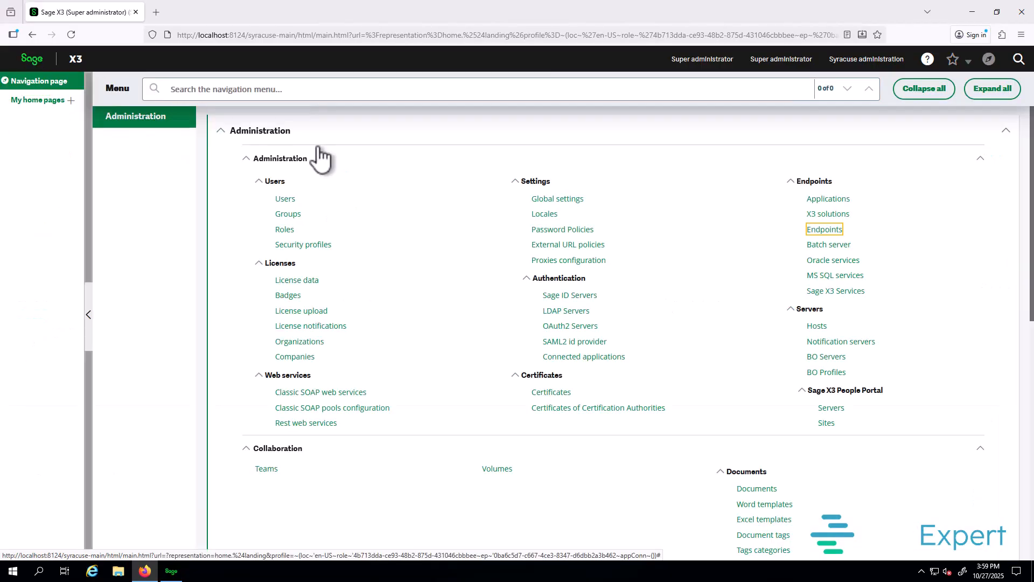
click(704, 62)
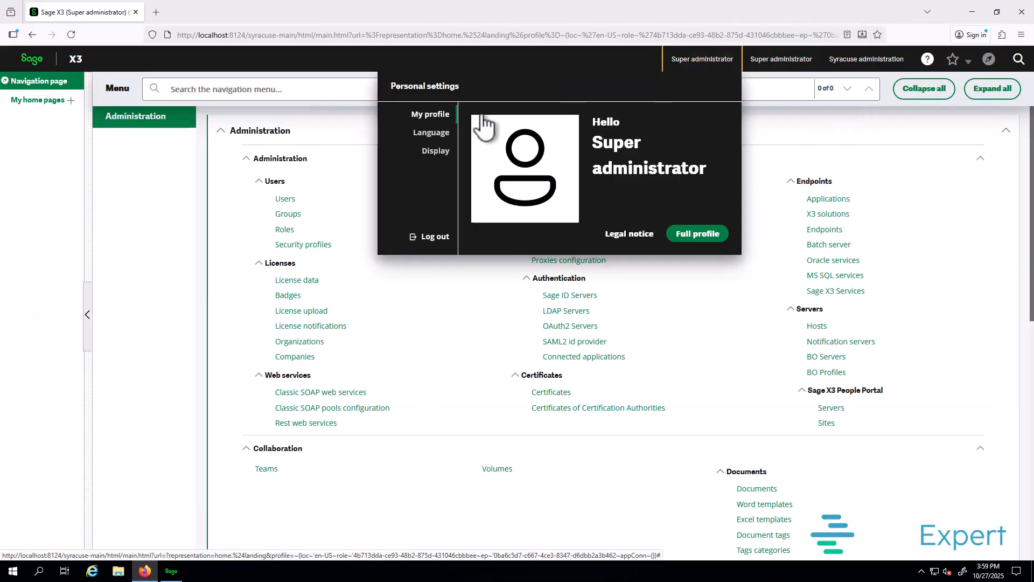
click(441, 241)
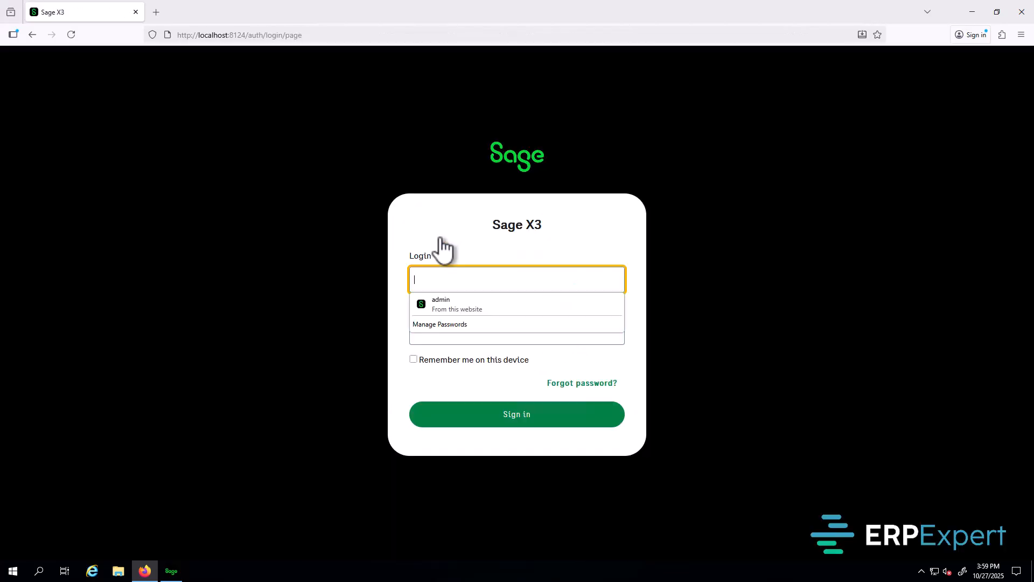
click(461, 299)
click(518, 421)
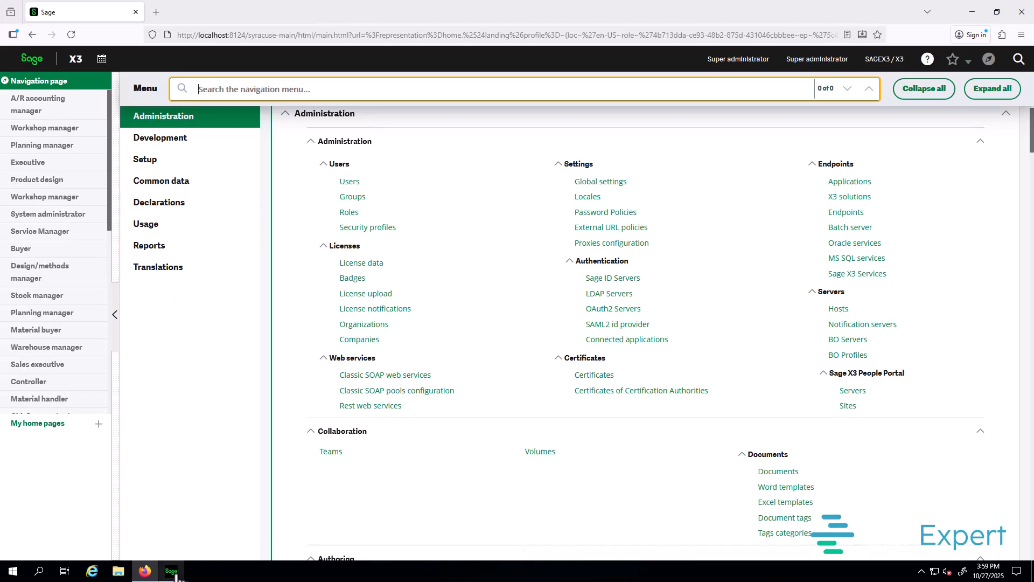
Step: Launch Setup > Users (GESAUS) and acknowledge the supervisor-installation notice with Ok
mouse_move(173, 574)
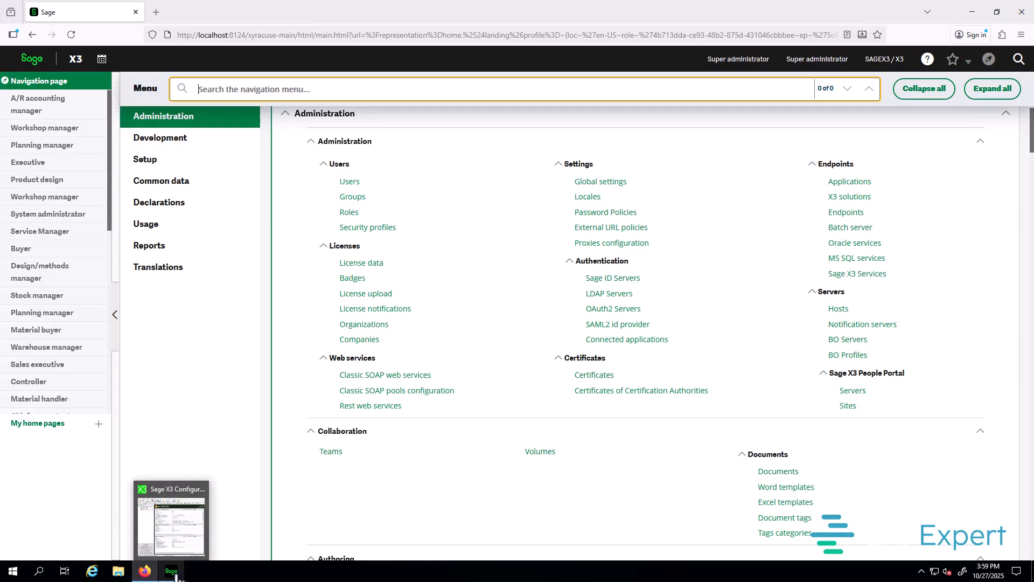
click(185, 161)
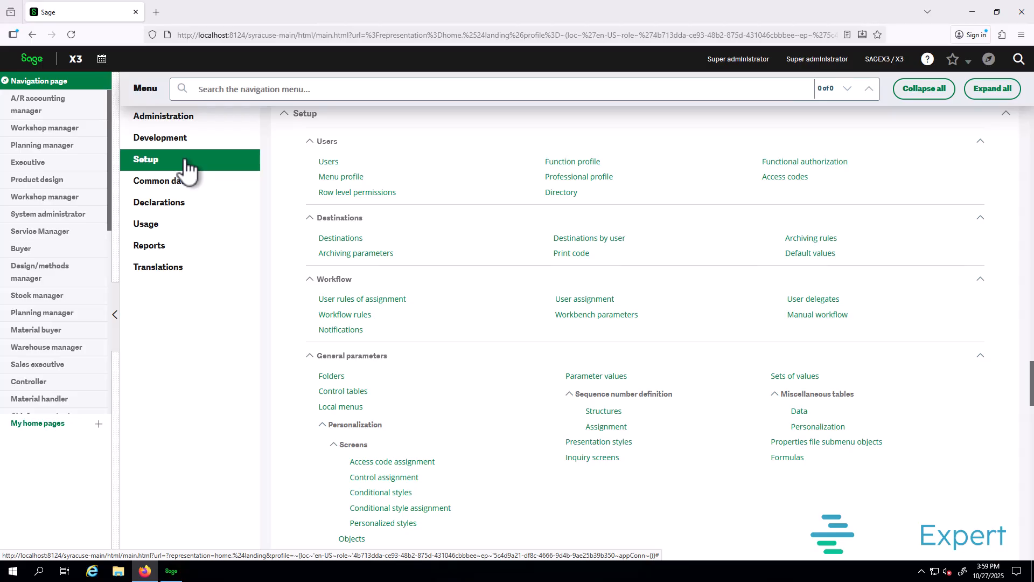
click(327, 167)
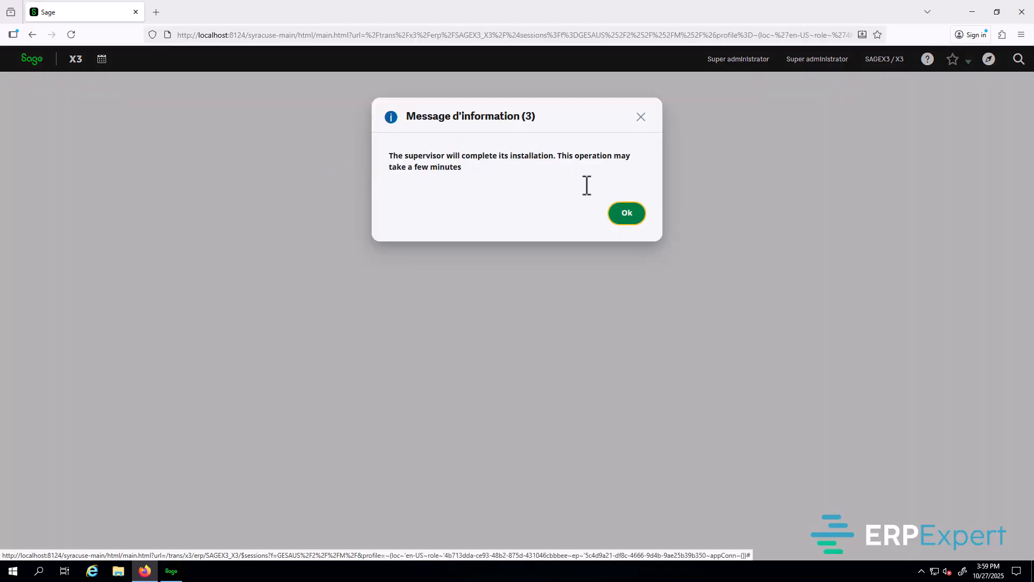
click(615, 221)
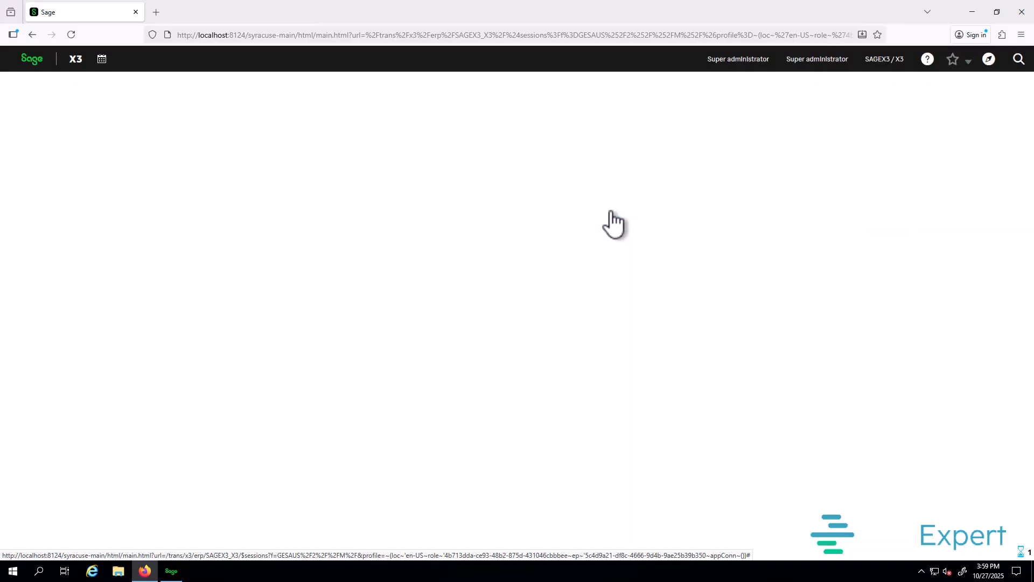
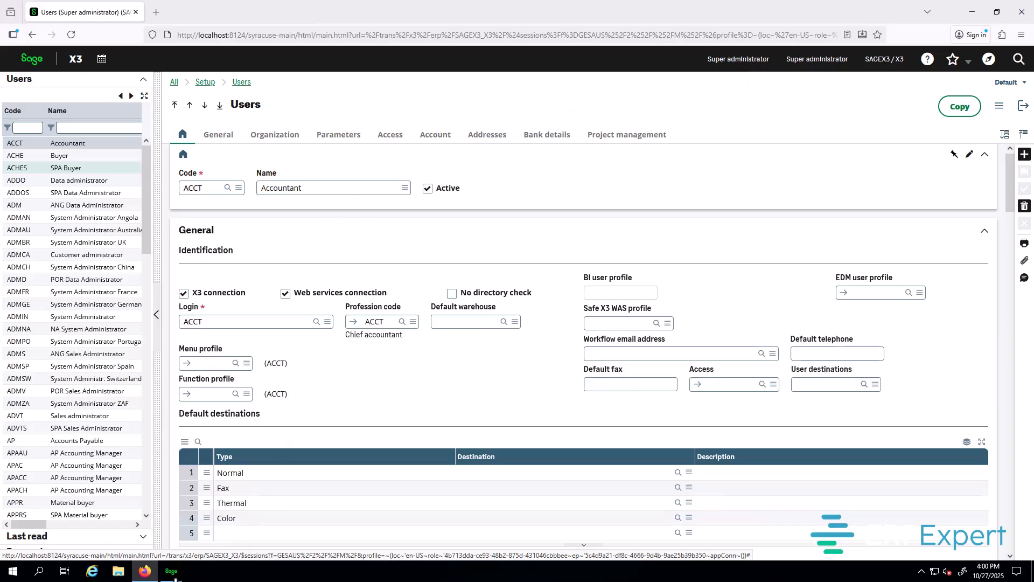
Step: Select the X3 folder in the solution's Folders list, then show the Sage X3 Print Server section
click(173, 572)
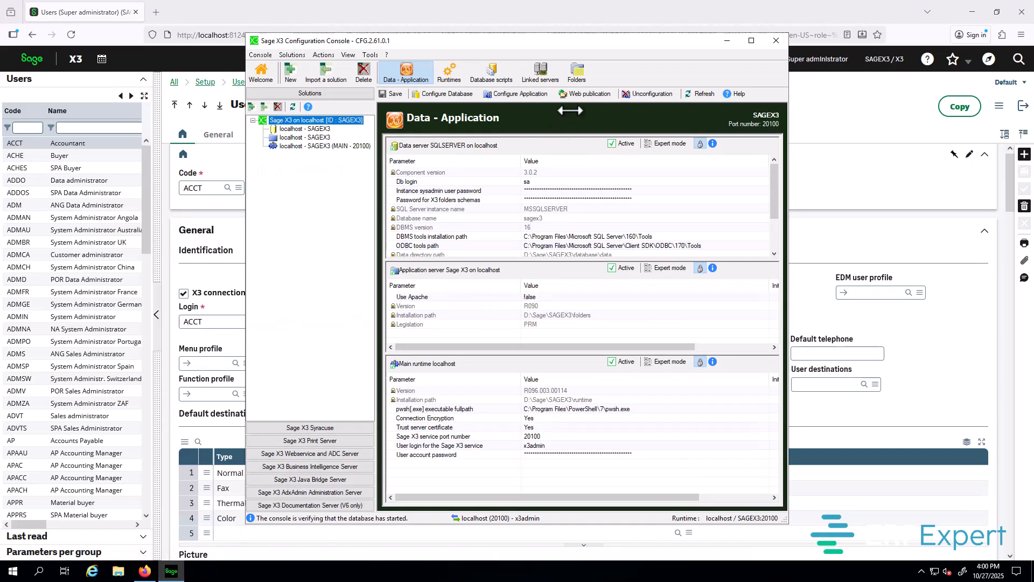
click(576, 71)
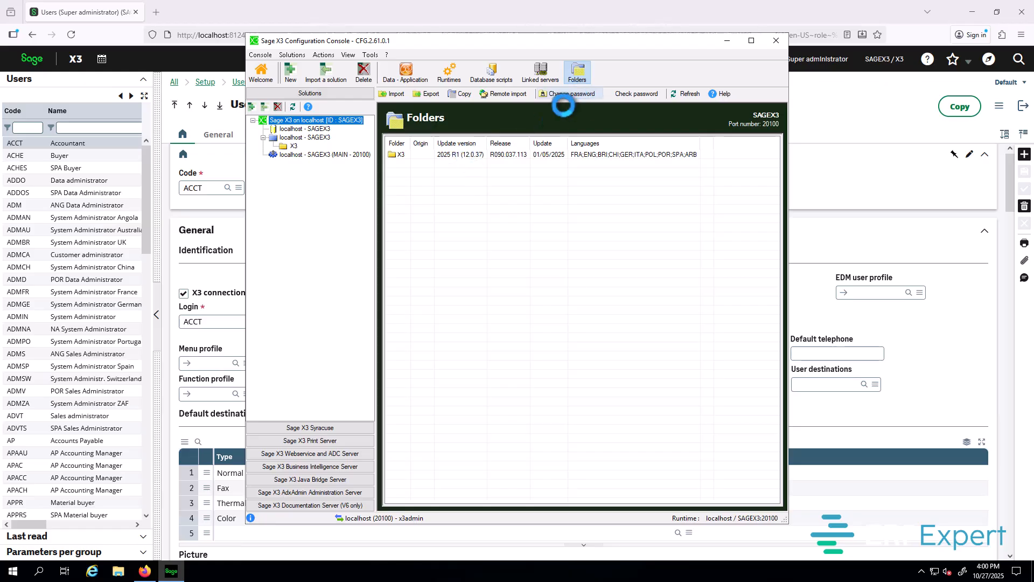
click(454, 155)
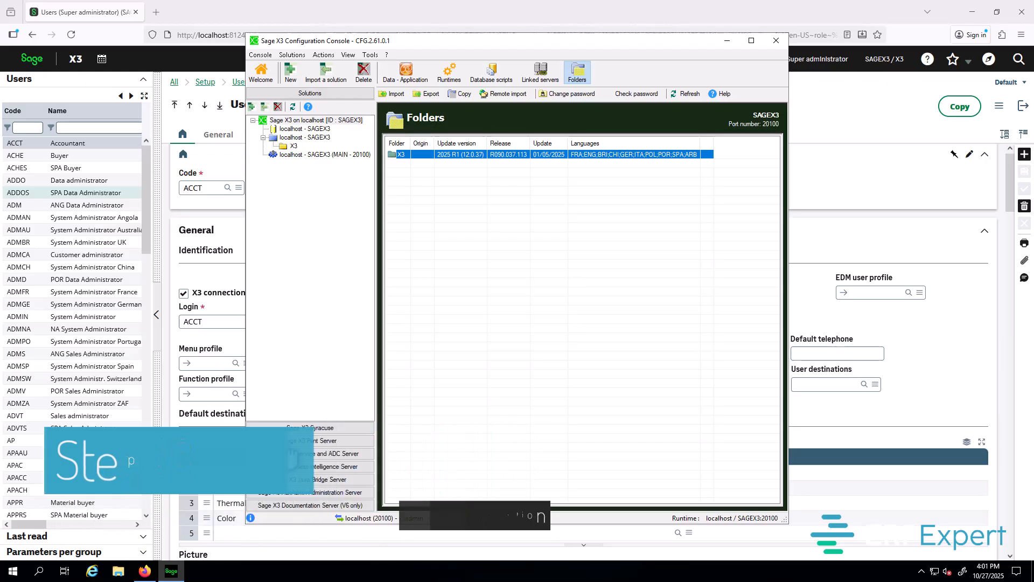
click(315, 440)
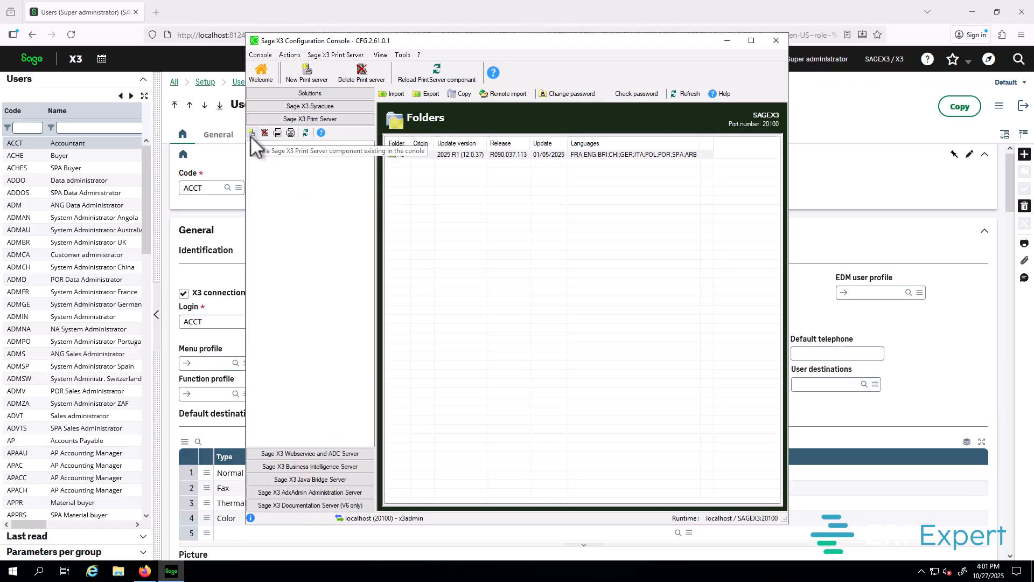
Step: Define a new print server search on localhost port 1895 with the administrator user and password
click(252, 134)
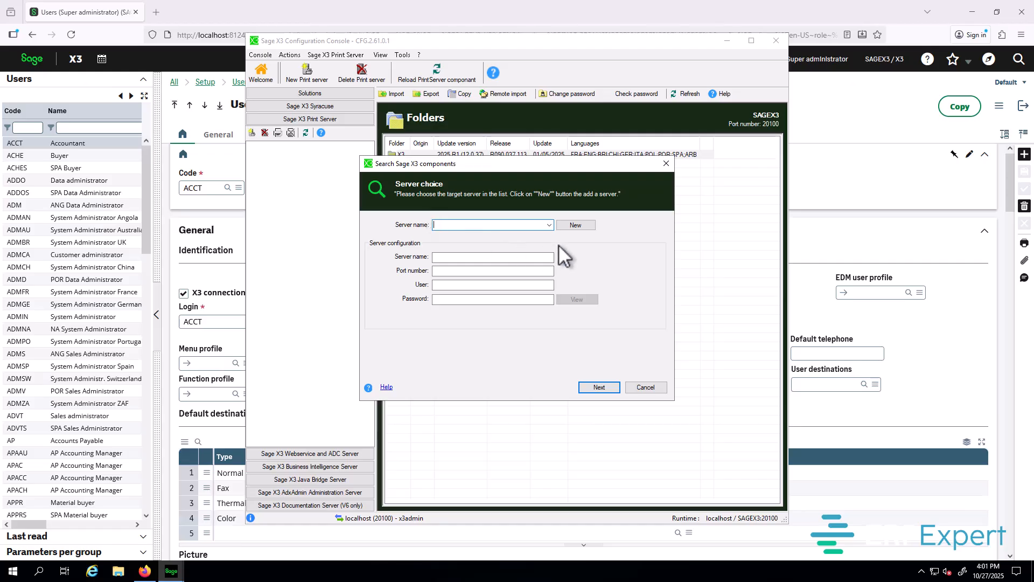
click(574, 226)
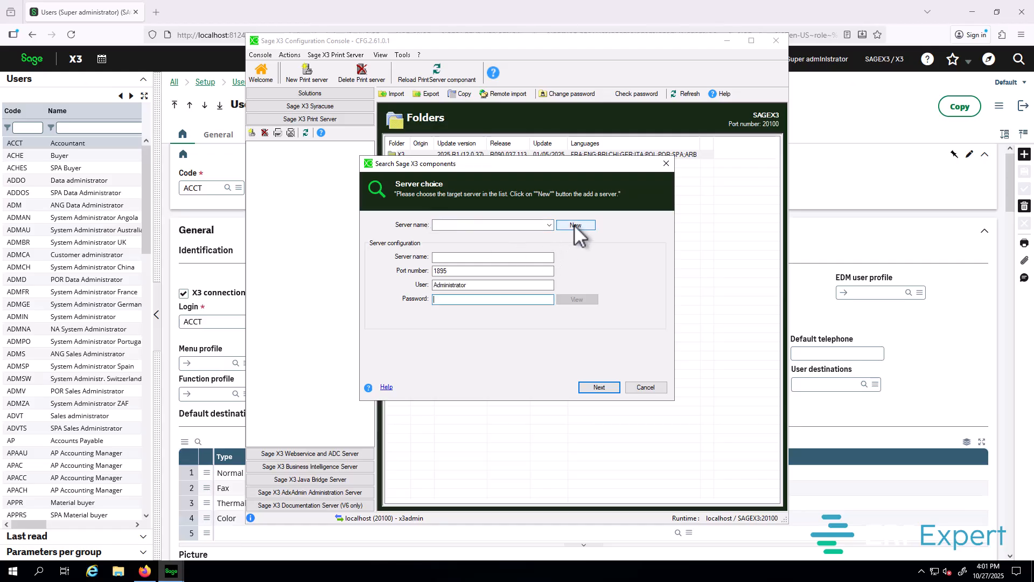
click(472, 257)
text(lo)
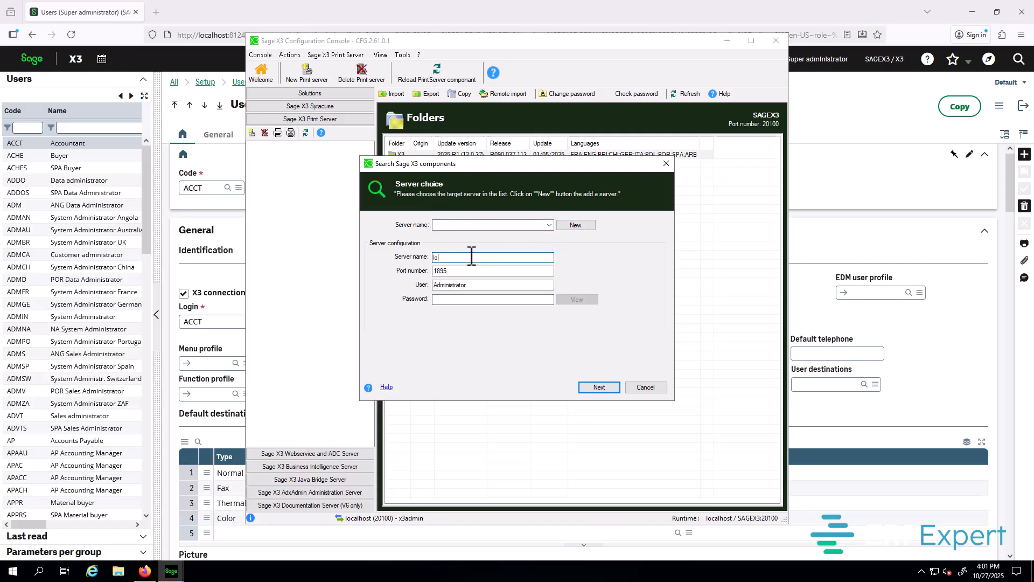
text(calhost)
key(Tab)
key(Tab)
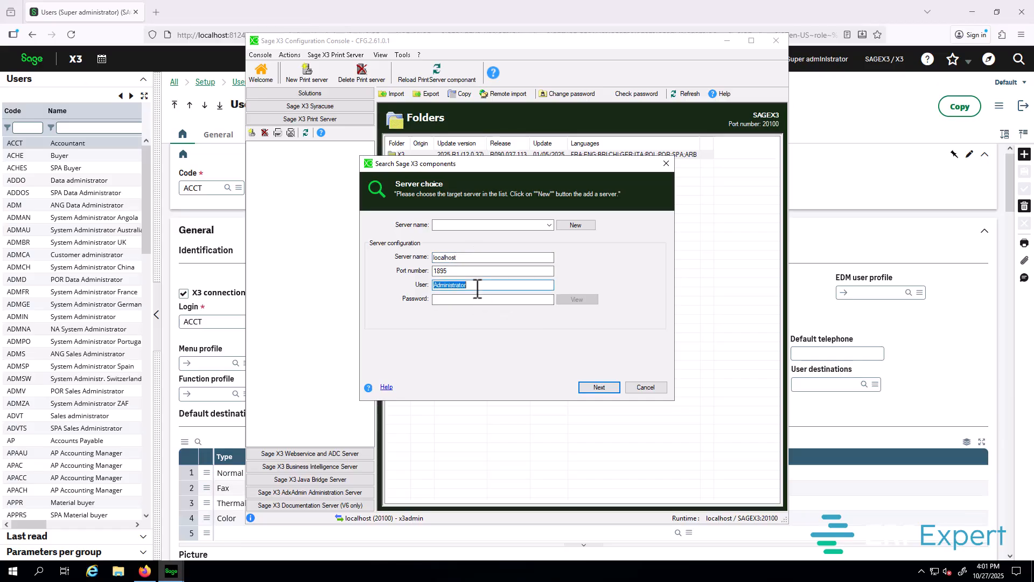
text(x3admin)
key(Tab)
text(**)
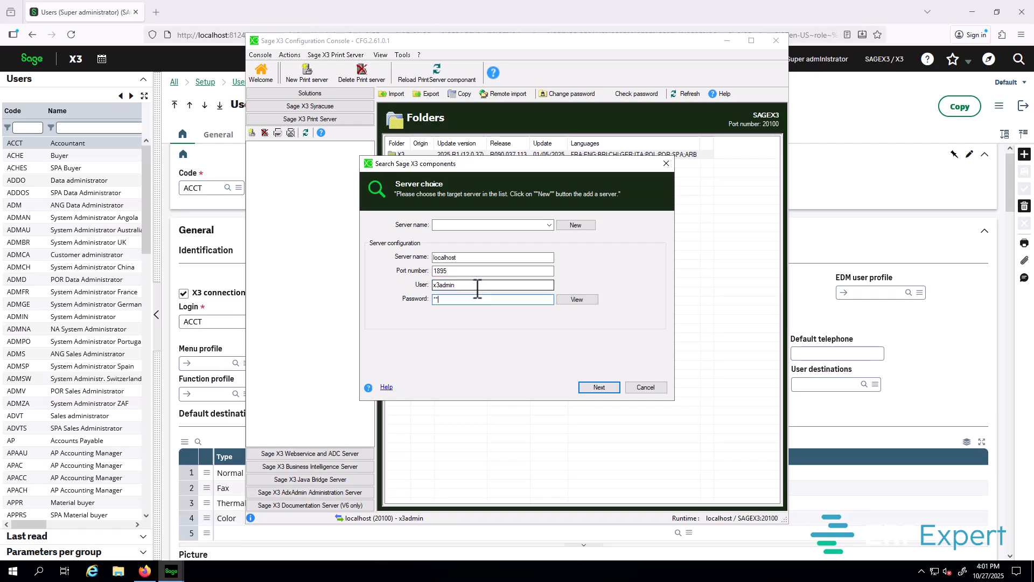
text(**********)
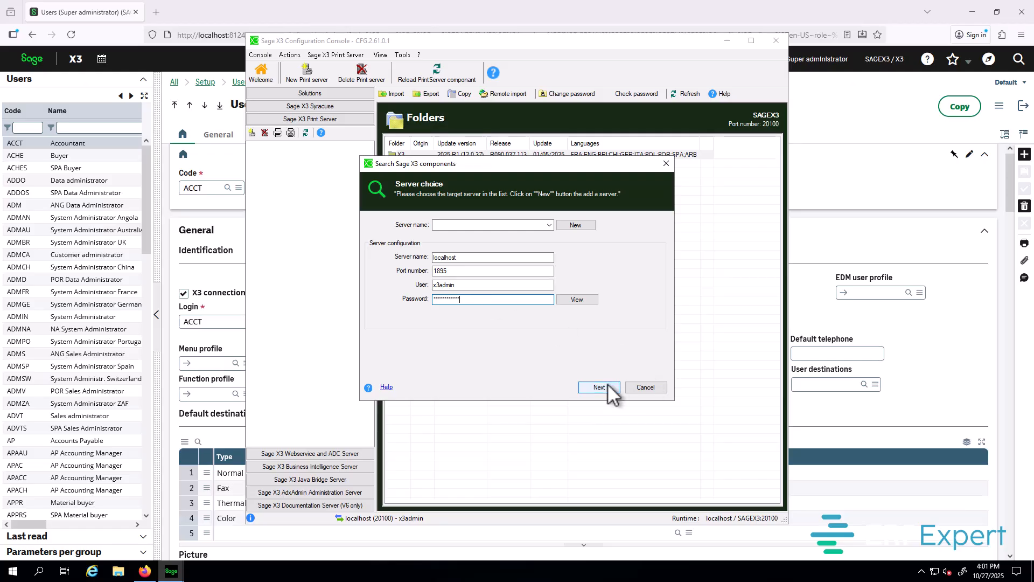
Step: Add the PRTSRV print server component found on localhost to the console
click(596, 388)
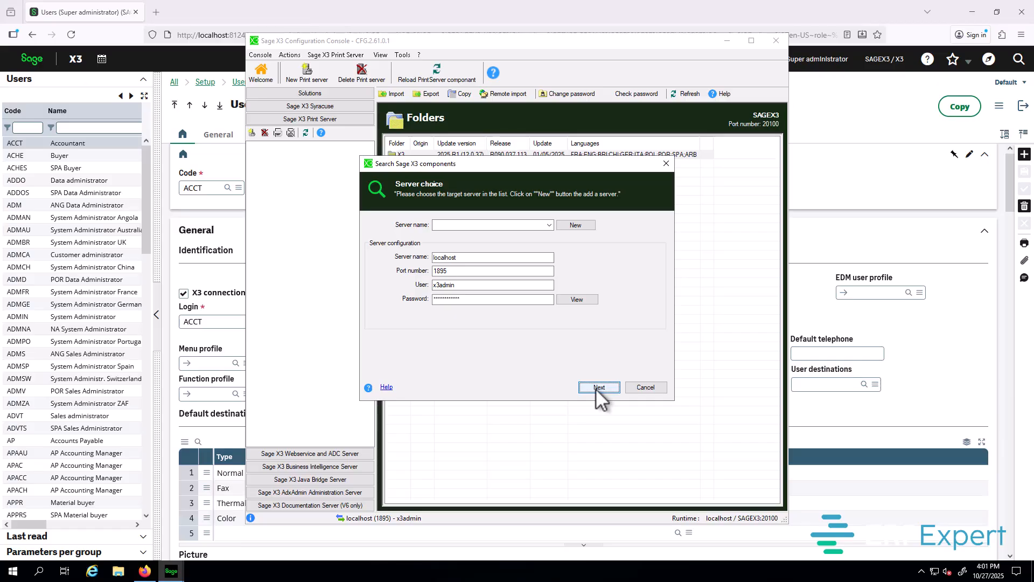
click(407, 248)
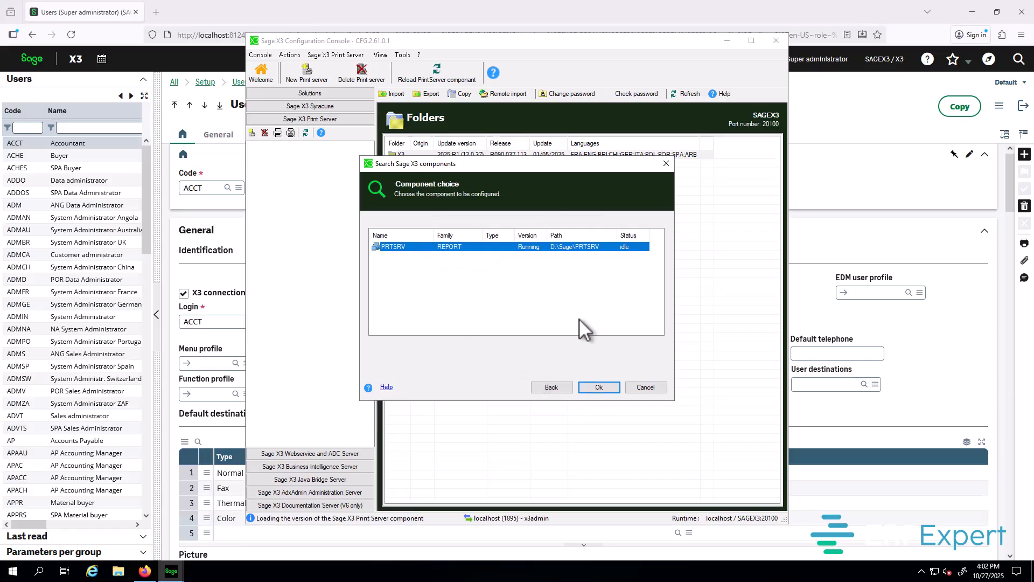
click(599, 387)
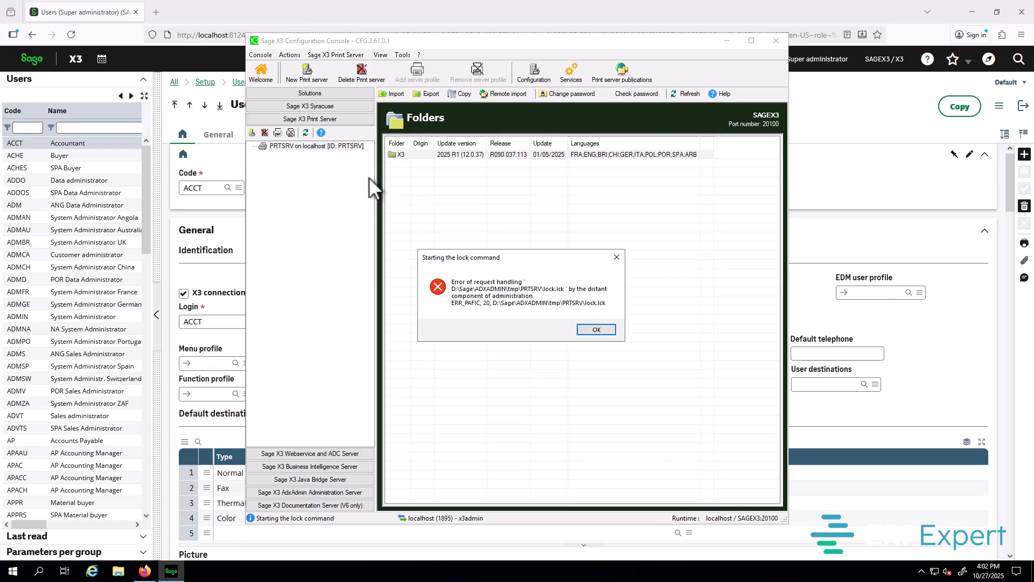
Step: Log out of the Sage X3 web client, confirming despite unsaved changes
click(160, 55)
click(737, 59)
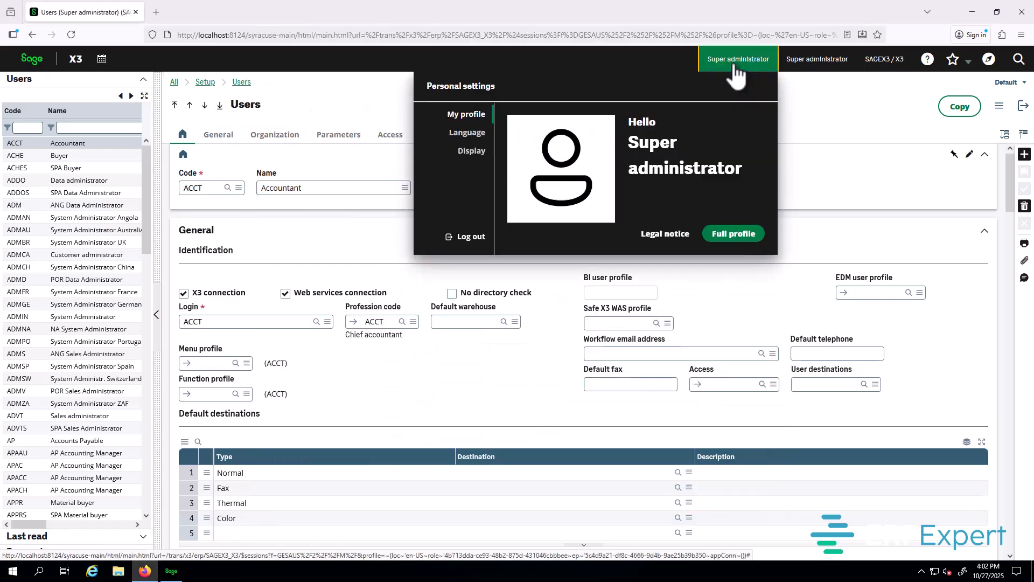
click(461, 241)
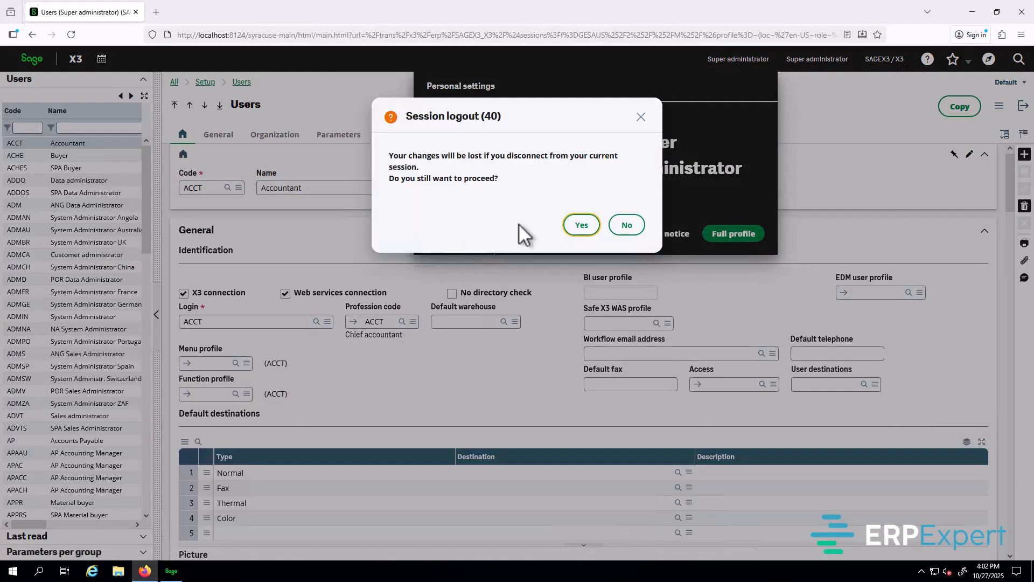
click(582, 226)
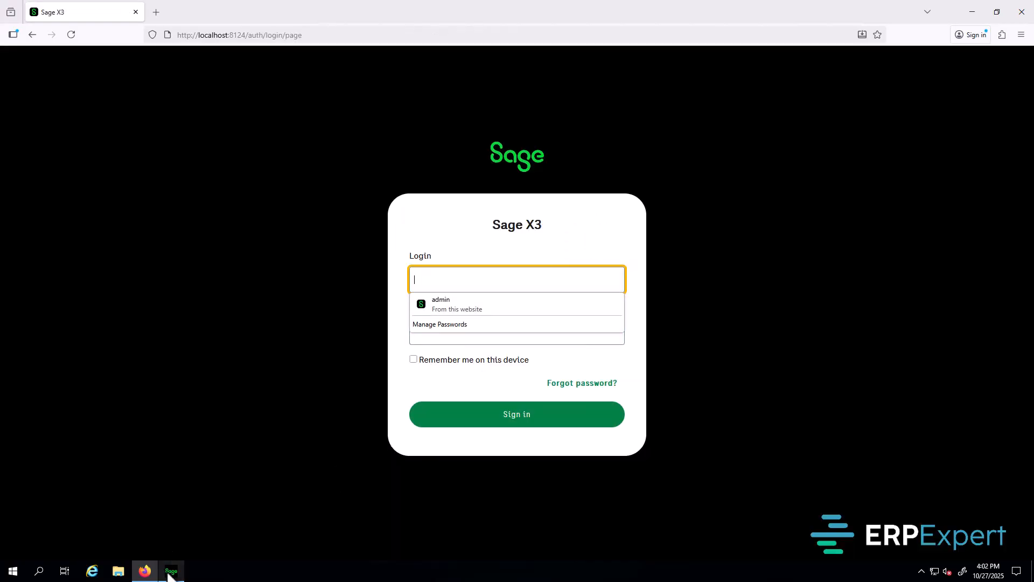
Step: Dismiss the console's ERR_PAFIC lock-command error and close Firefox
click(172, 570)
click(596, 329)
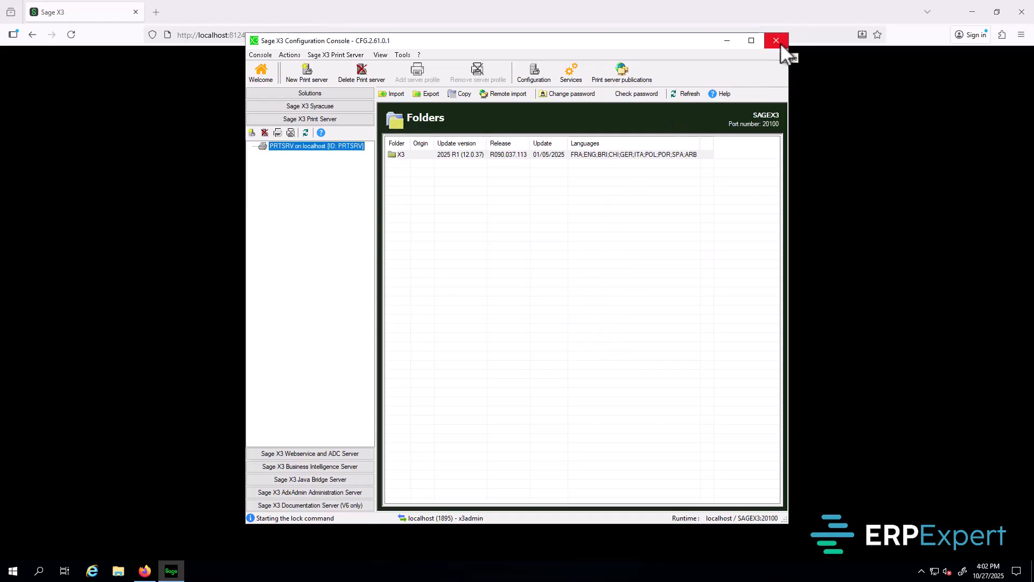
click(1024, 16)
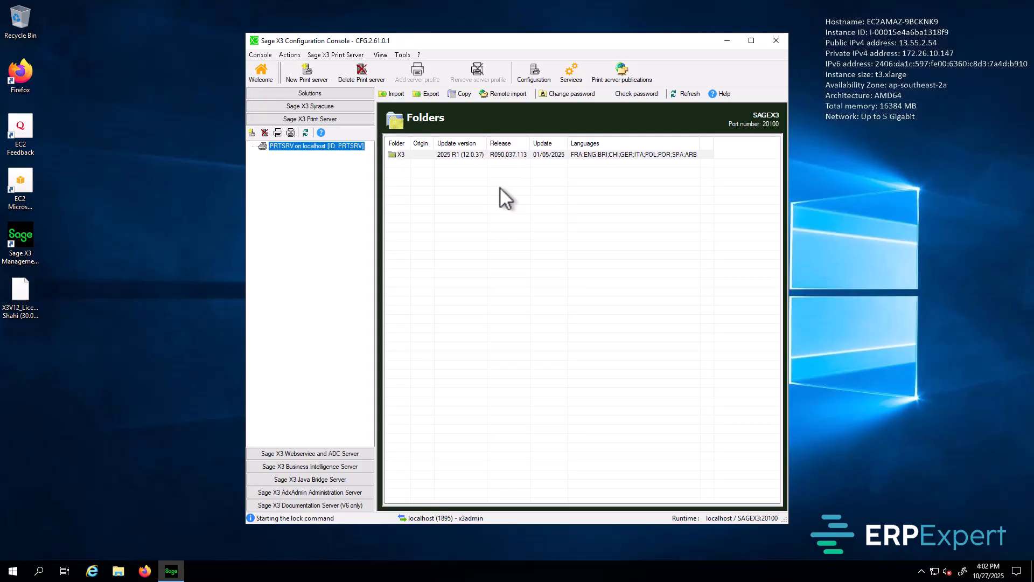
Step: Restart the Configuration Console and reconnect to the Sage X3 localhost solution with the administrator password
click(775, 42)
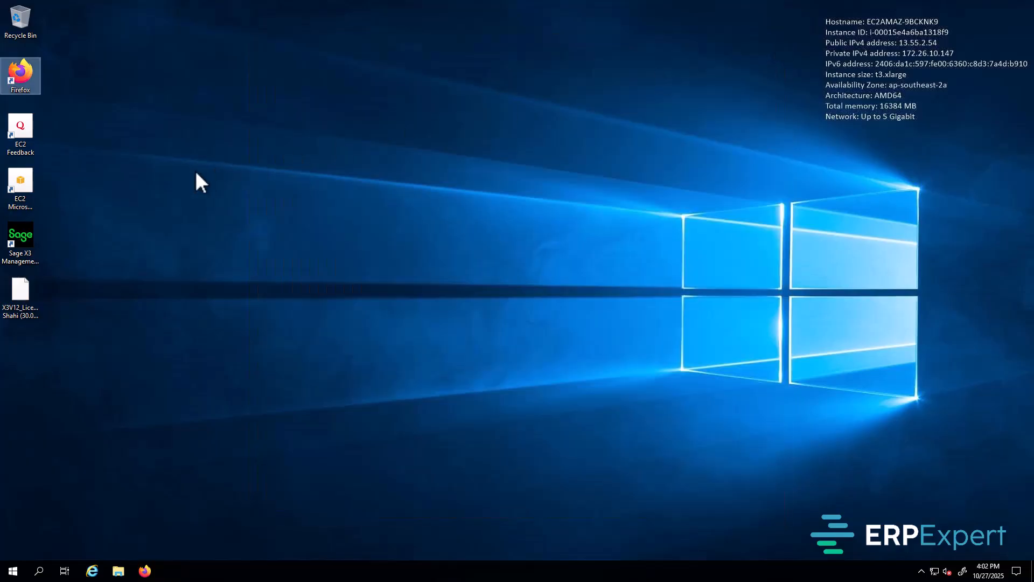
double_click(27, 240)
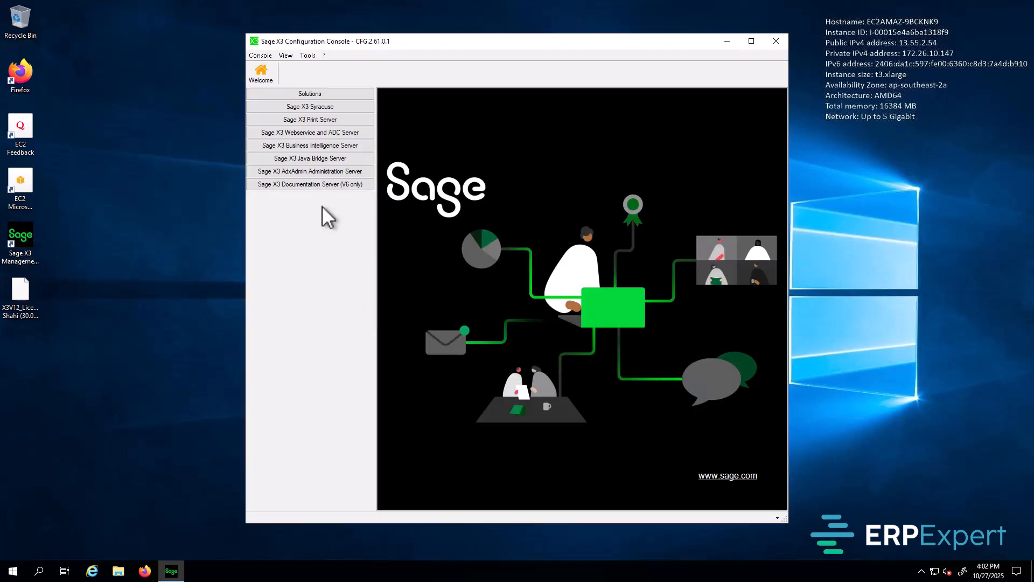
click(318, 95)
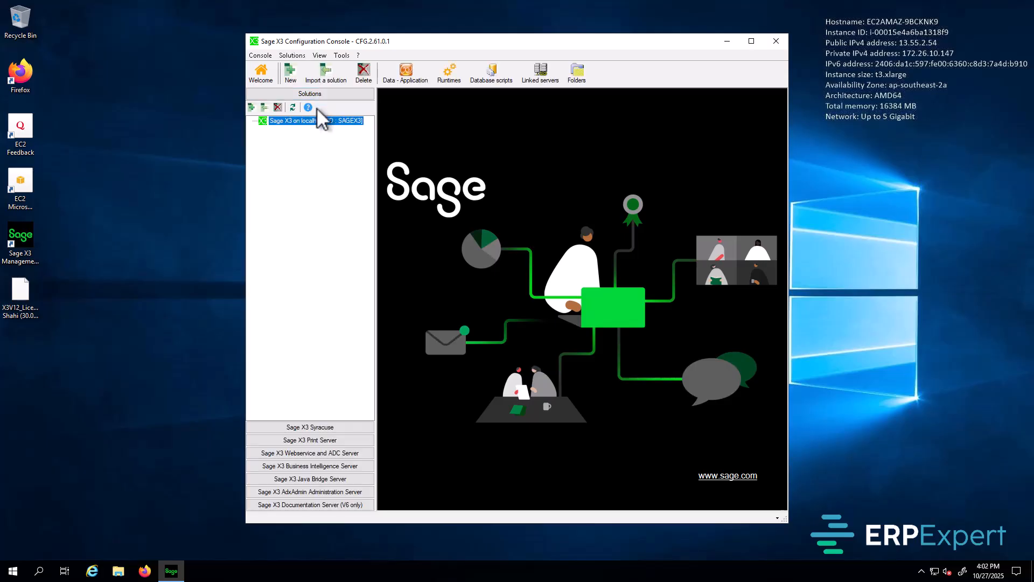
double_click(310, 119)
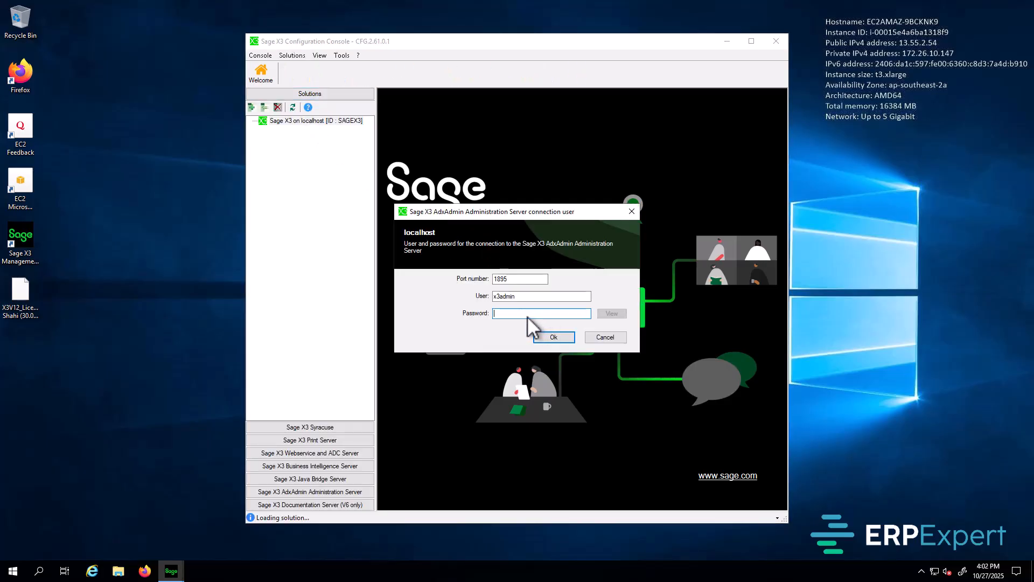
text(***)
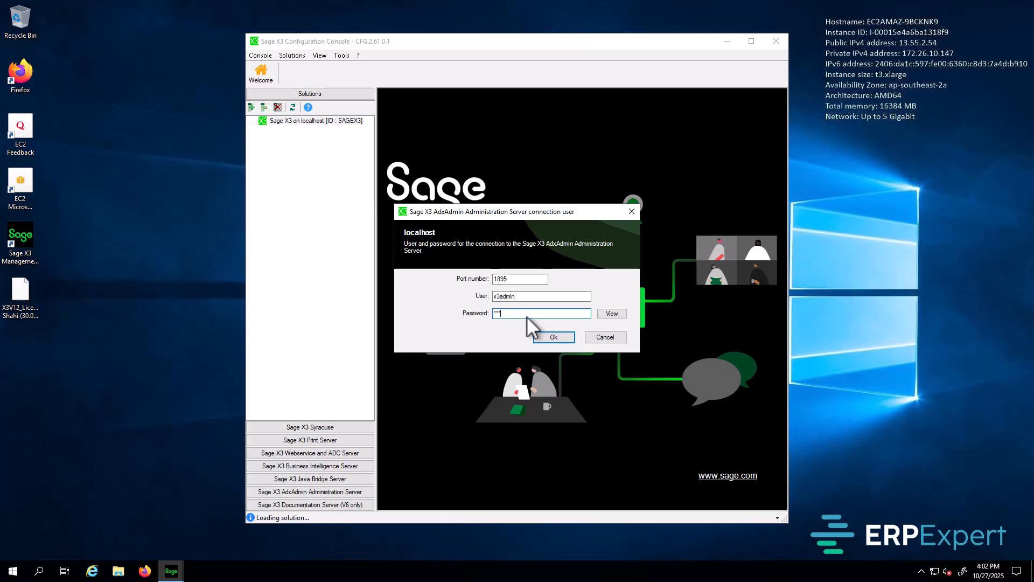
text(*)
drag(522, 316, 438, 315)
text(************)
click(554, 337)
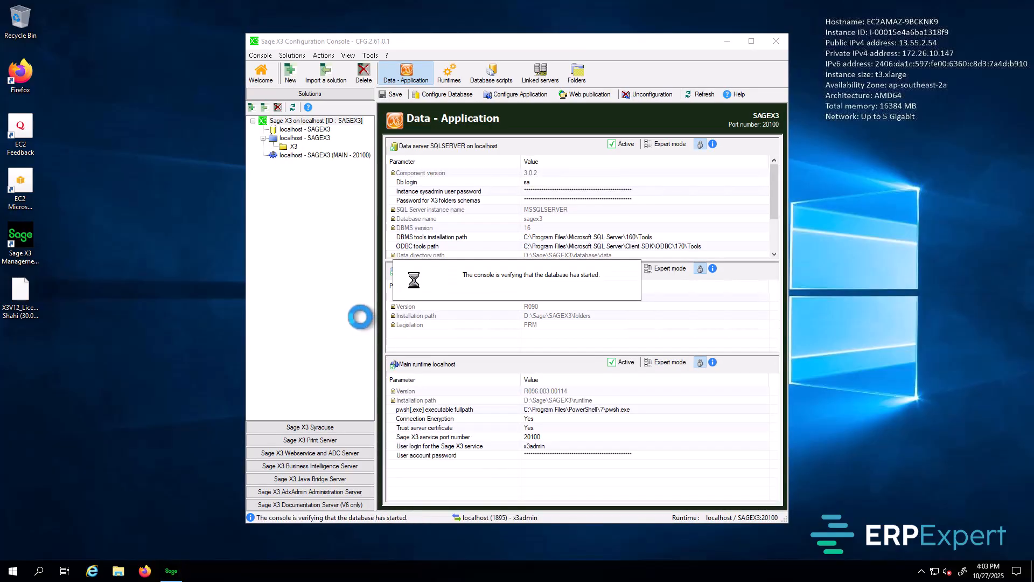
Step: Set the print server service user ID and password to the service account credentials
click(315, 440)
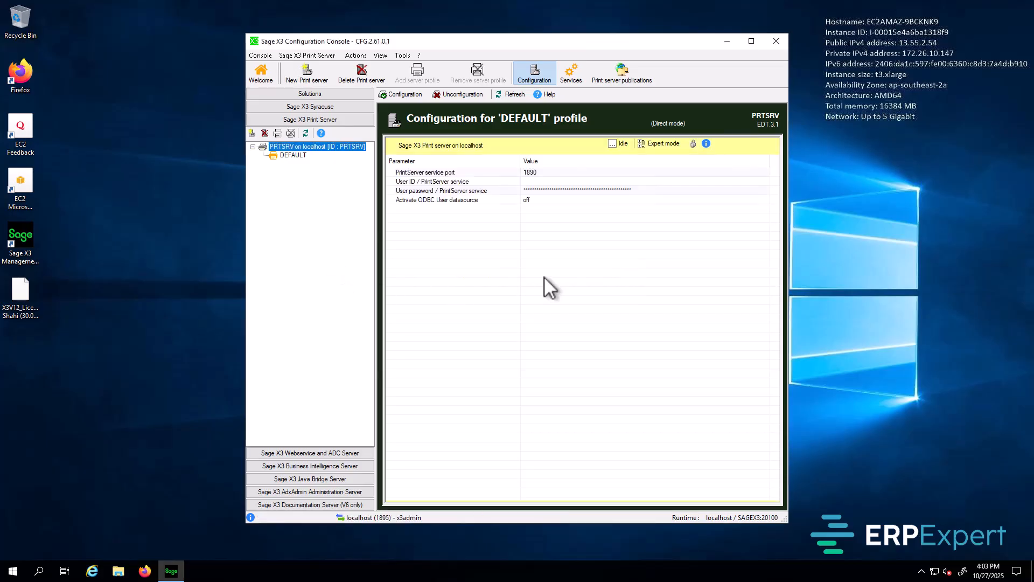
double_click(533, 182)
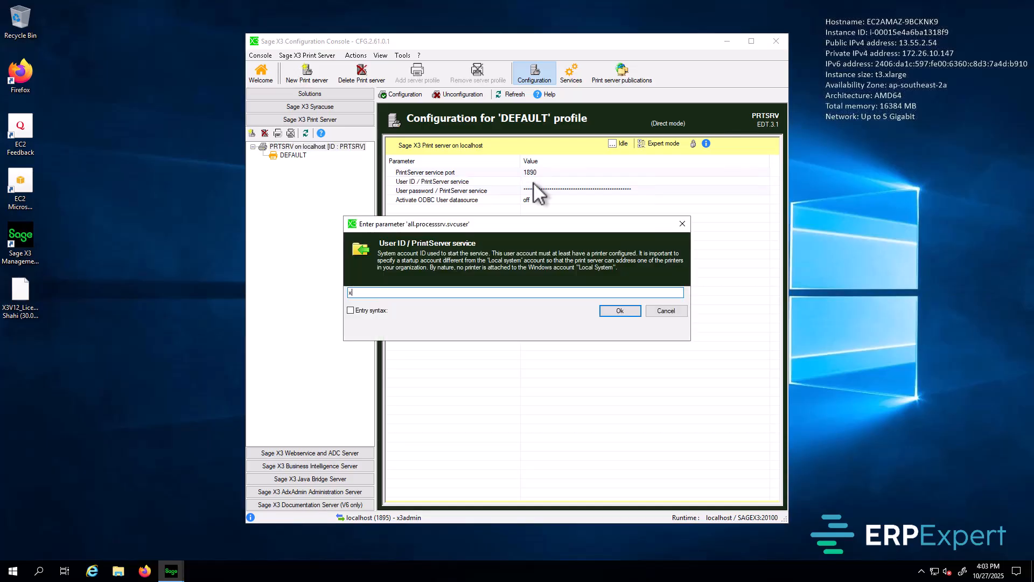
text(x3admin)
click(621, 311)
click(567, 190)
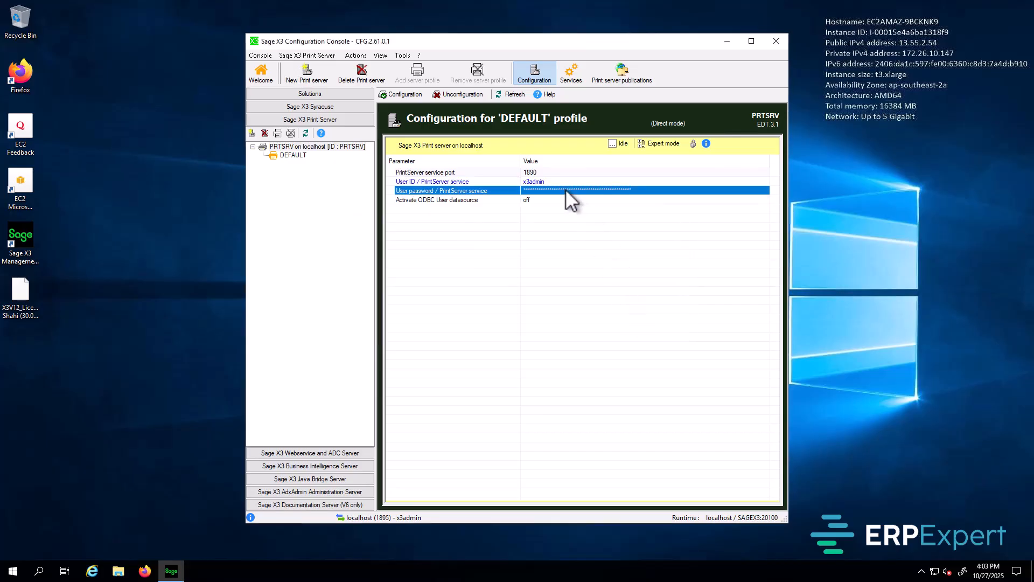
double_click(566, 189)
text(XXX)
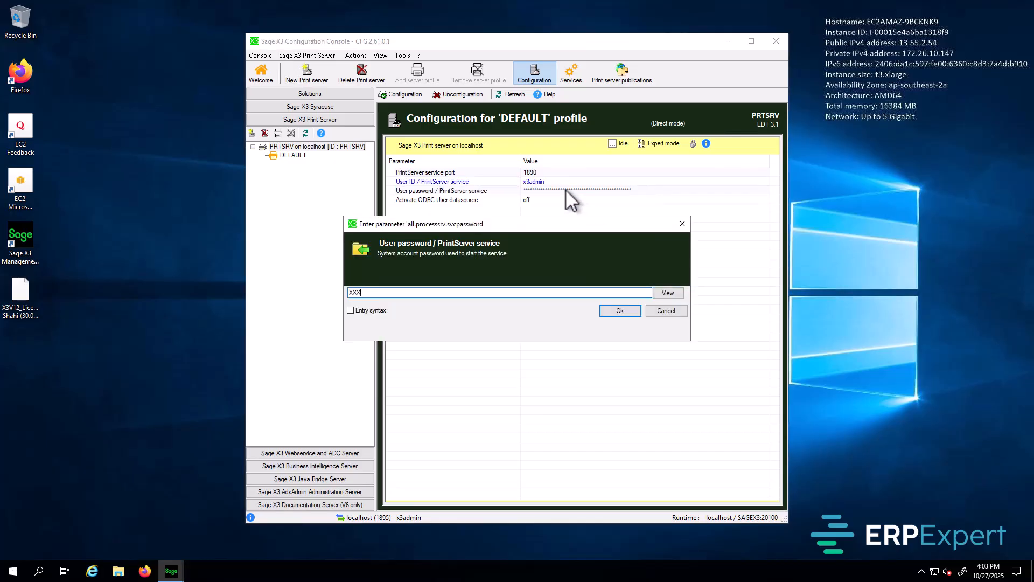
text(XXXXXXXXX)
click(617, 310)
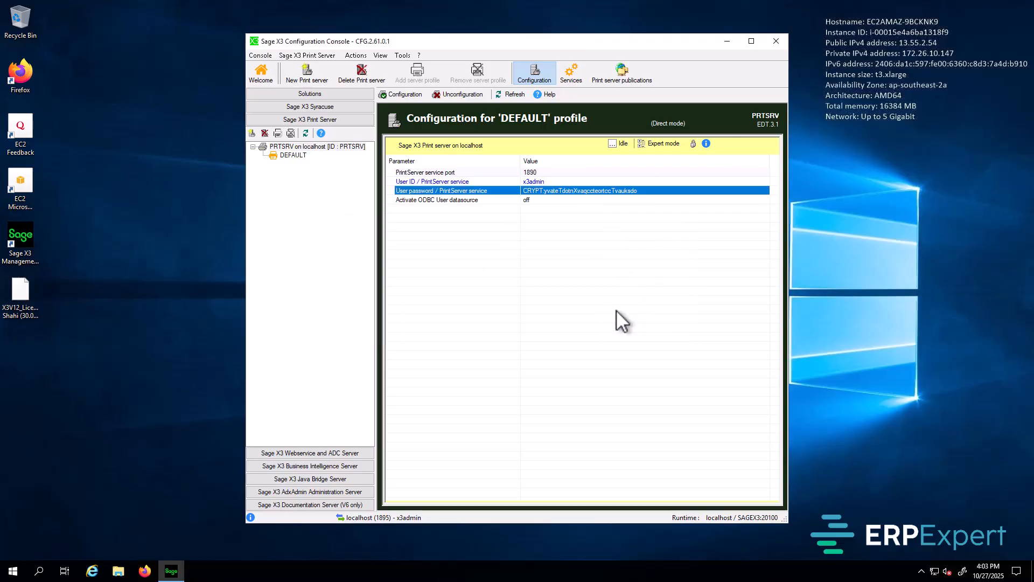
click(547, 174)
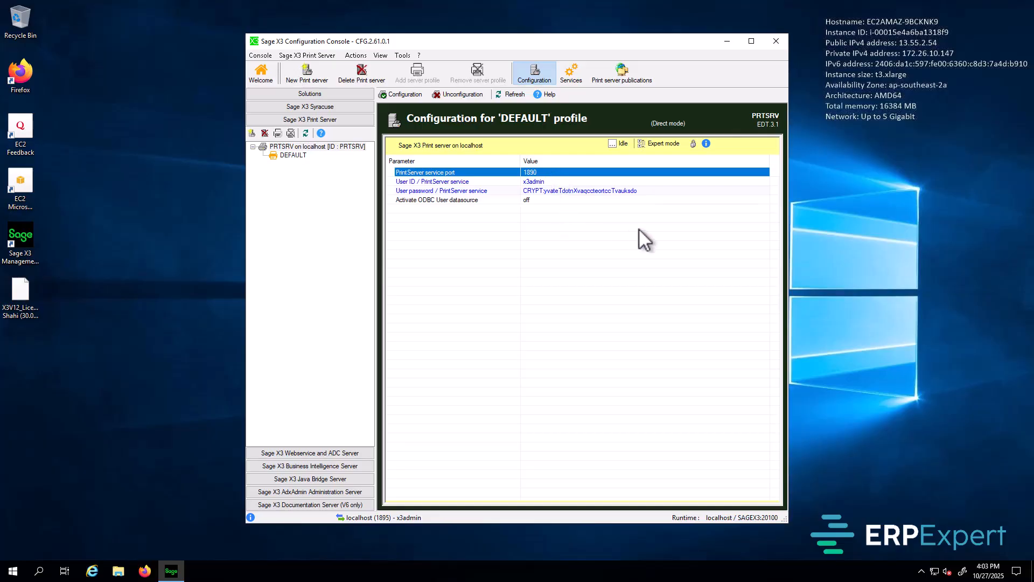
Step: Apply the DEFAULT profile configuration so the print server becomes Active on port 1890
click(407, 95)
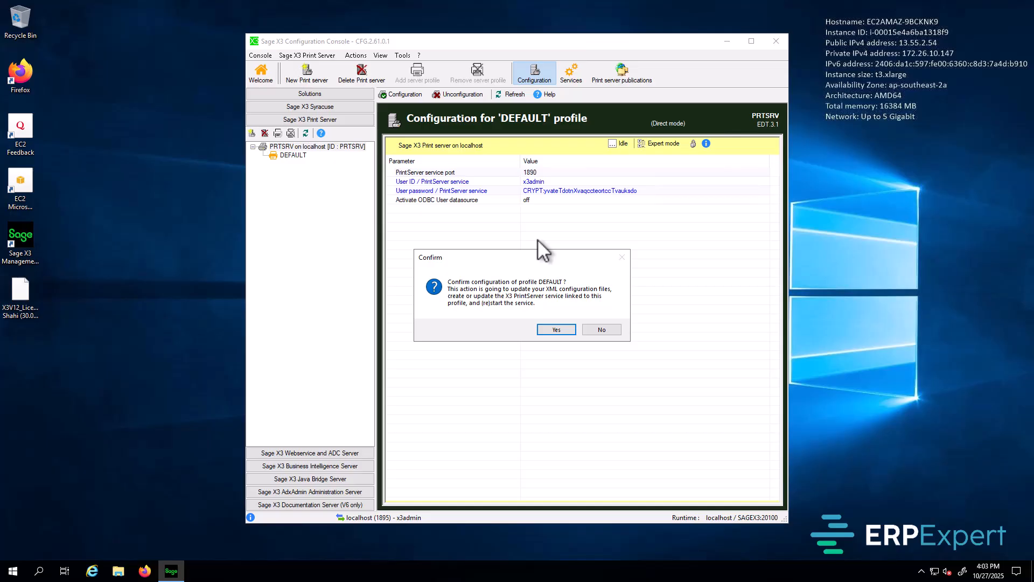
click(559, 330)
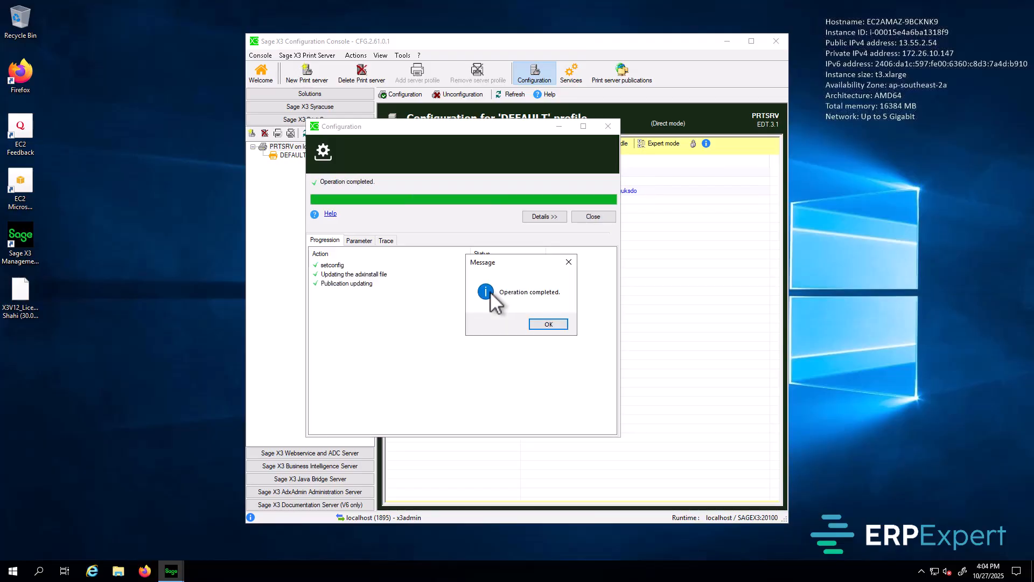
click(554, 324)
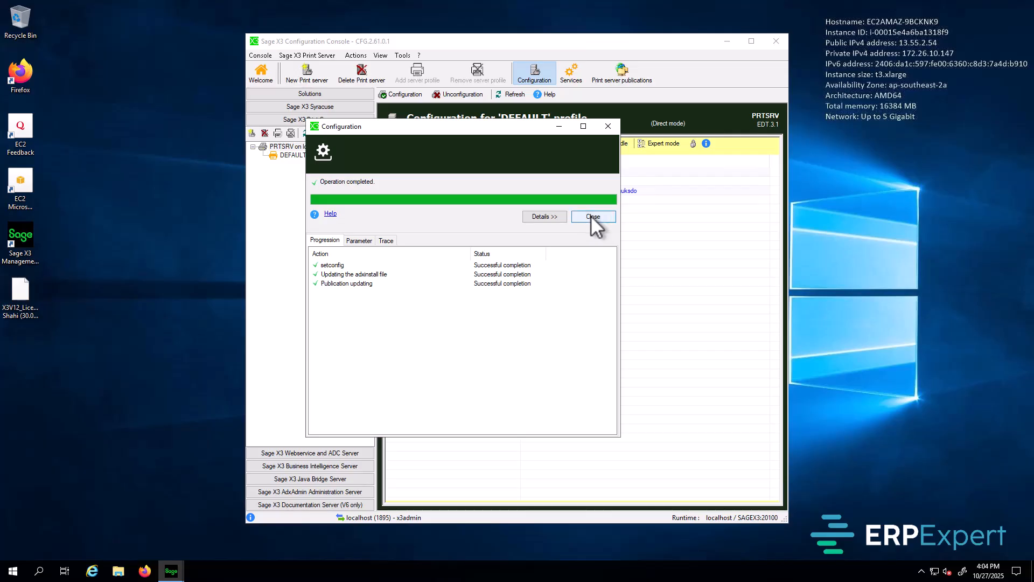
click(591, 216)
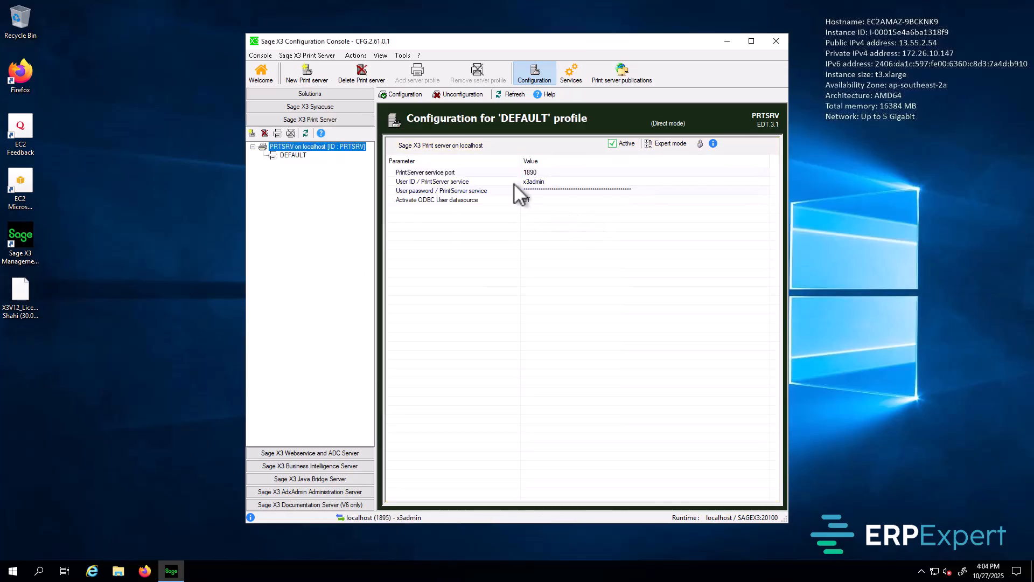
Step: Add the SAGEX3 solution to the PRTSRV print server publications on the DEFAULT profile
click(630, 77)
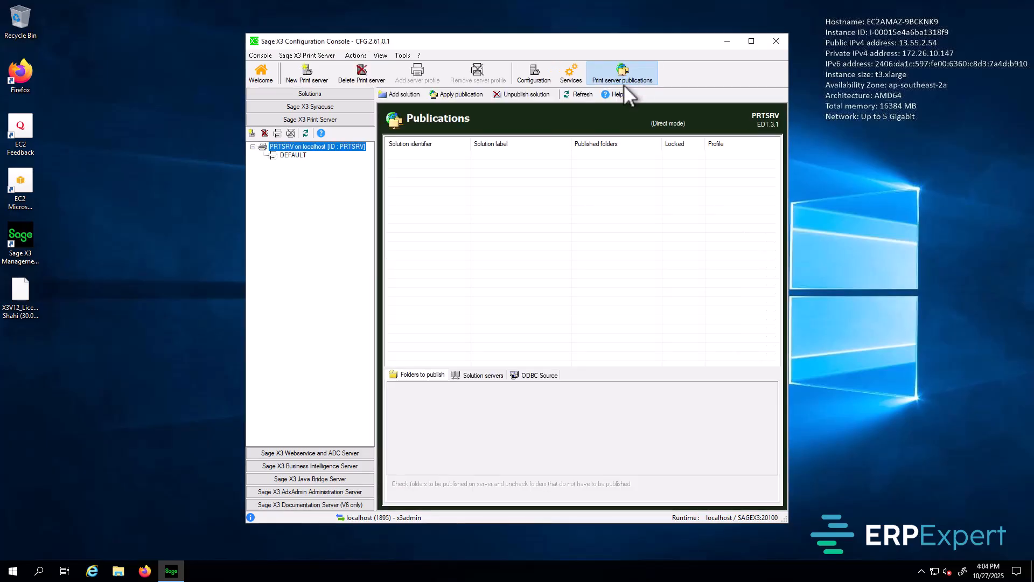
click(405, 94)
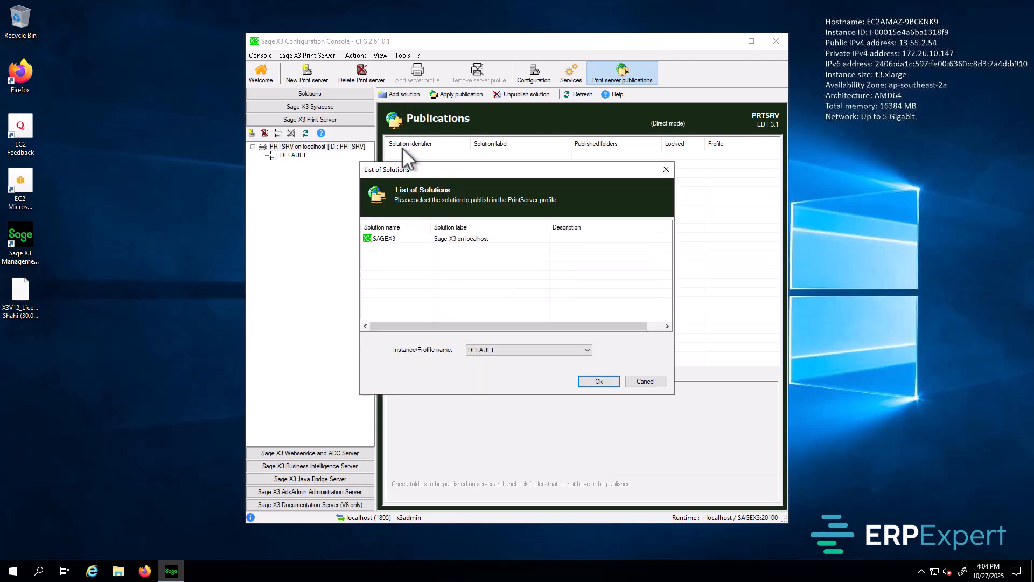
click(391, 237)
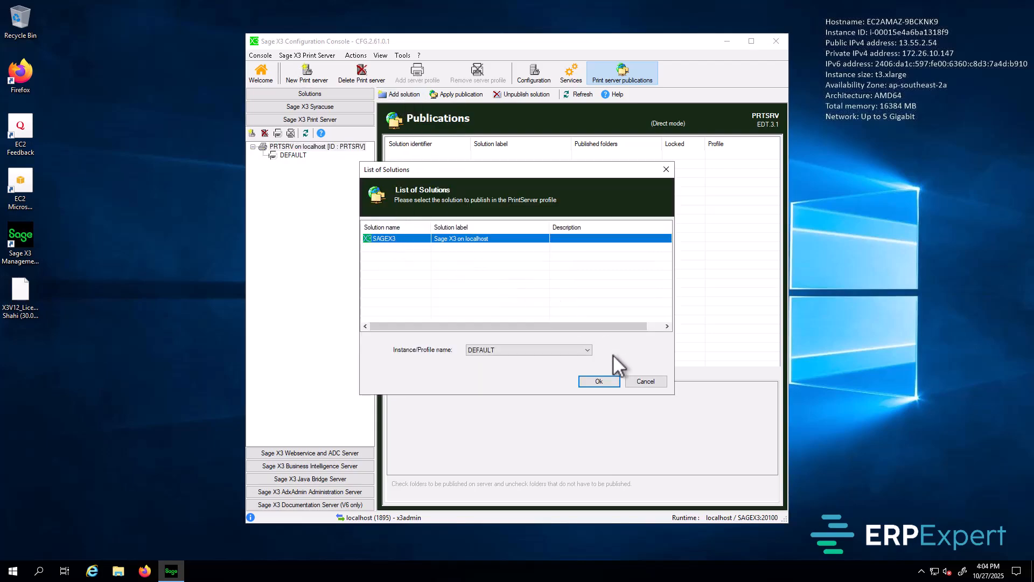
click(604, 381)
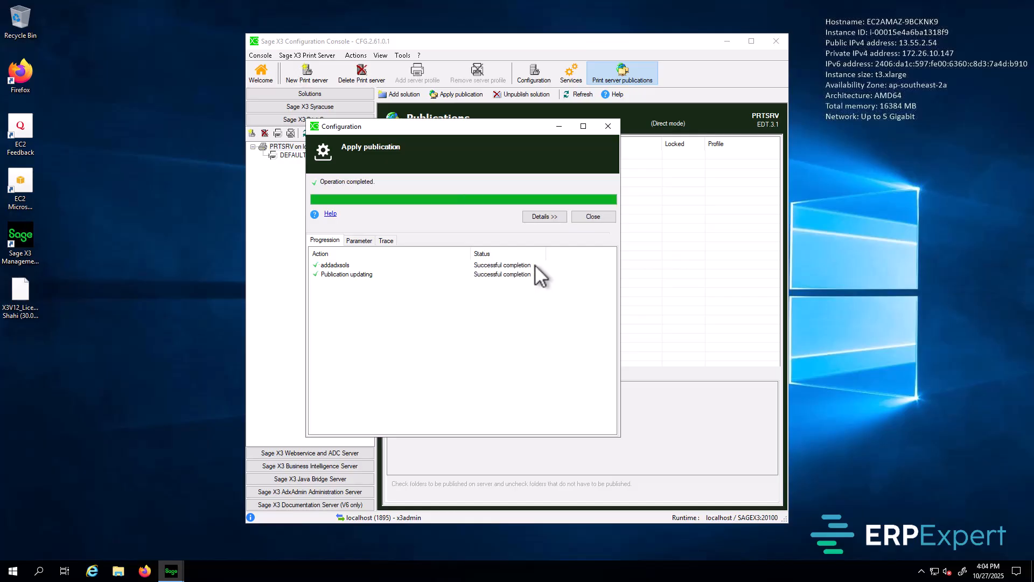
click(593, 218)
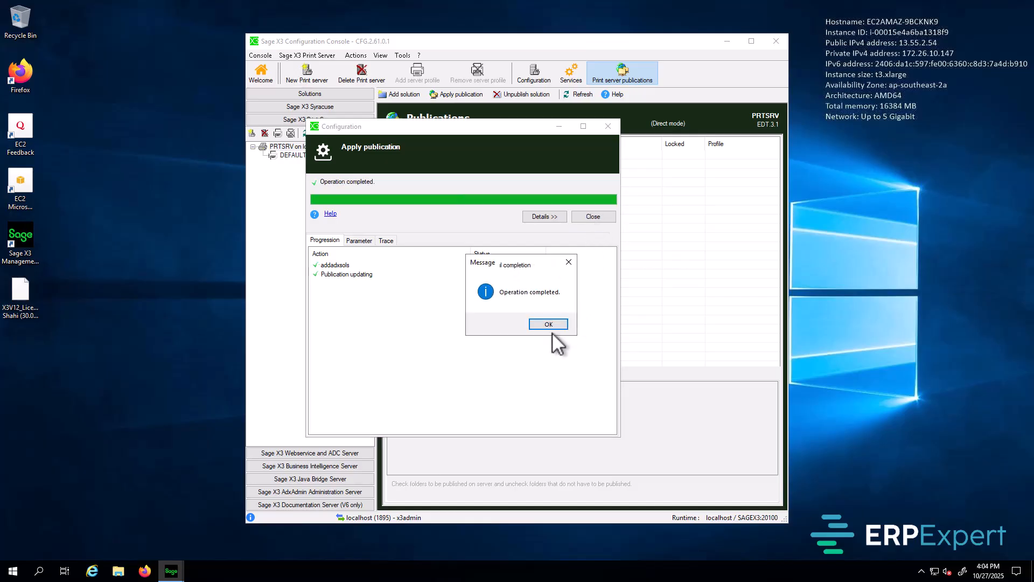
click(549, 325)
click(593, 216)
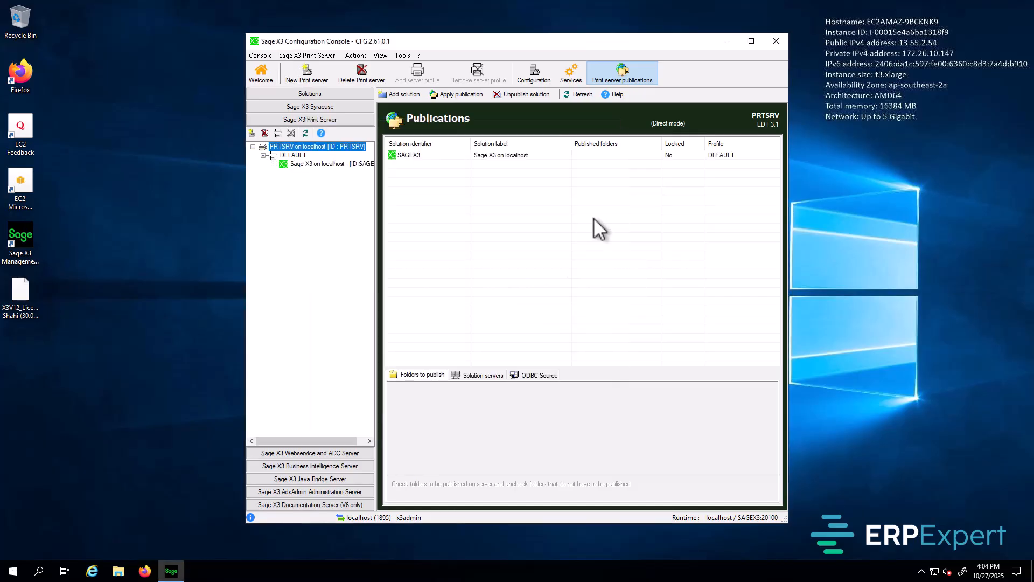
Step: Tick the X3 folder under the SAGEX3 publication and apply the publication
click(410, 155)
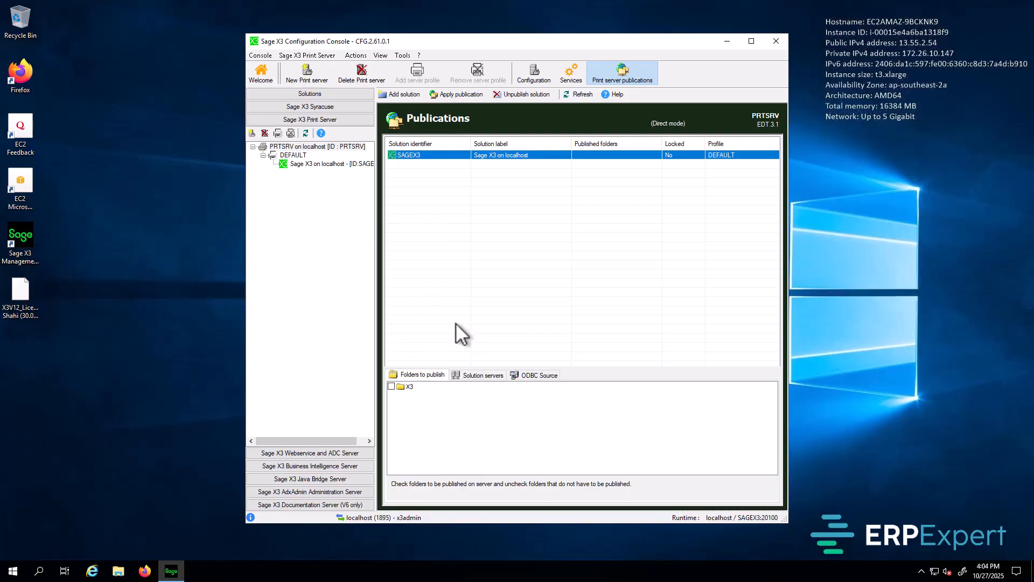
click(392, 387)
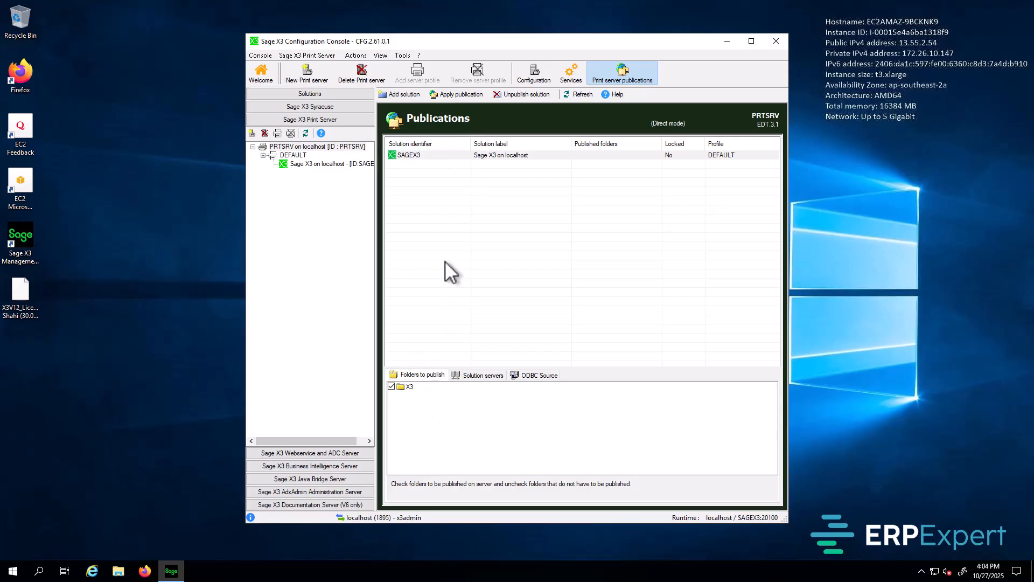
click(448, 95)
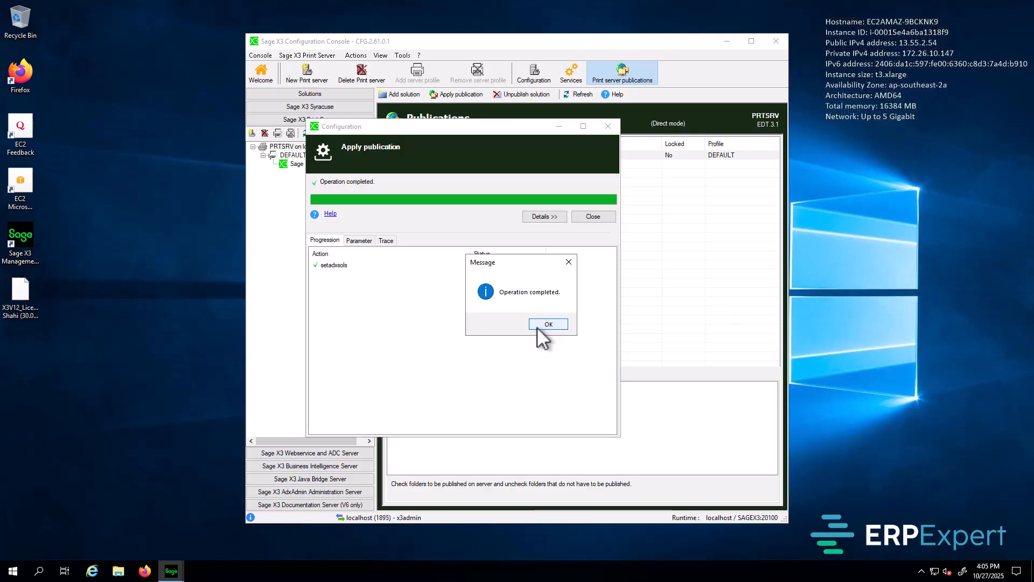
click(538, 325)
click(592, 218)
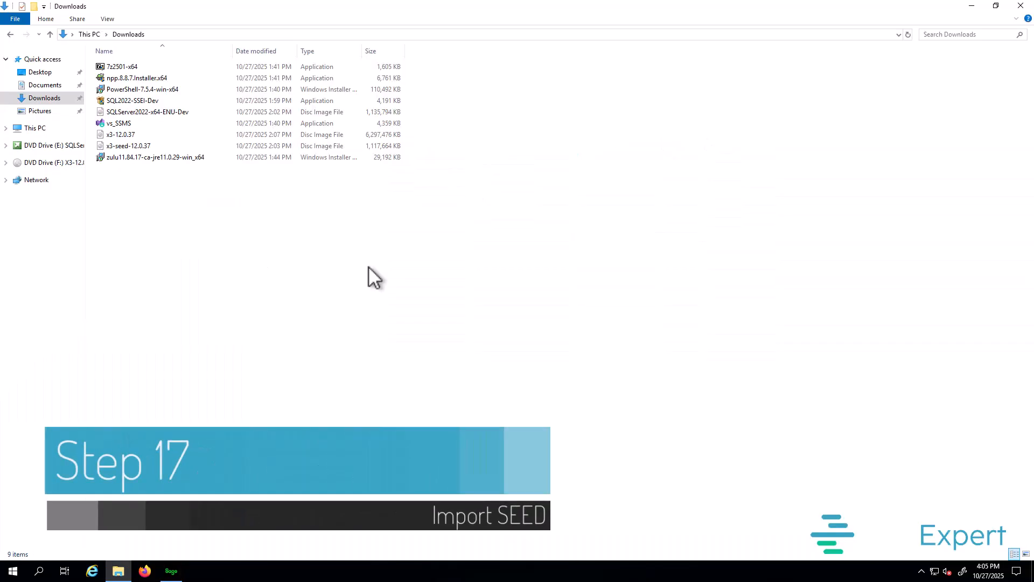
Step: Mount the x3-seed-12.0.37 disc image and copy the x3-seed-12.0.37 zip from its Seed folder
click(141, 147)
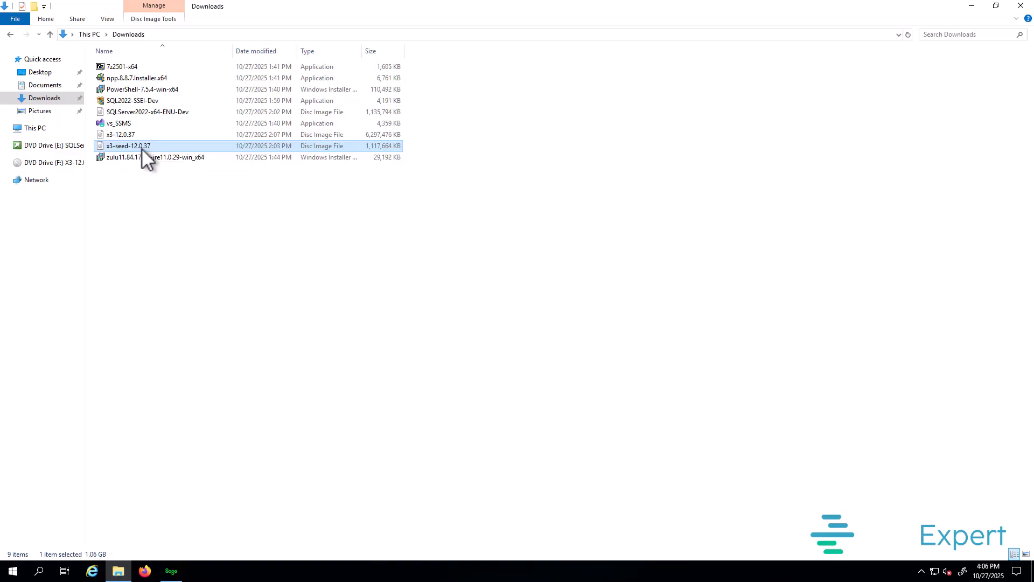
double_click(124, 149)
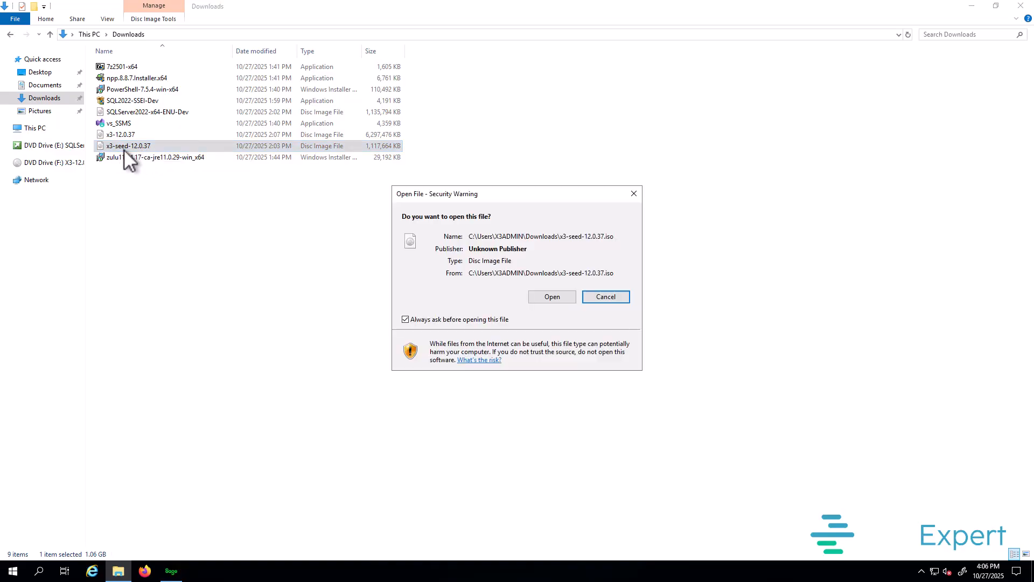
click(555, 298)
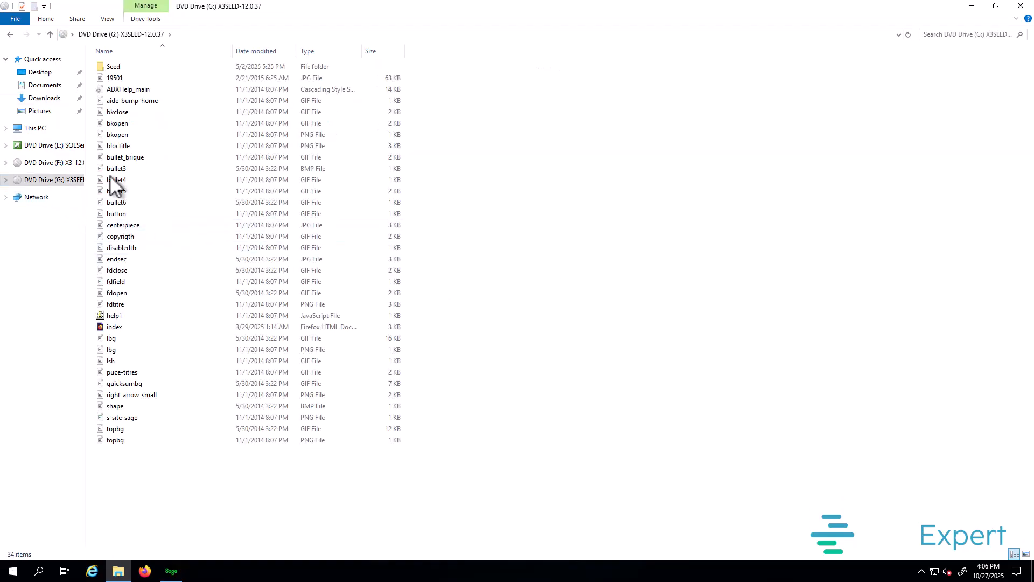
double_click(122, 67)
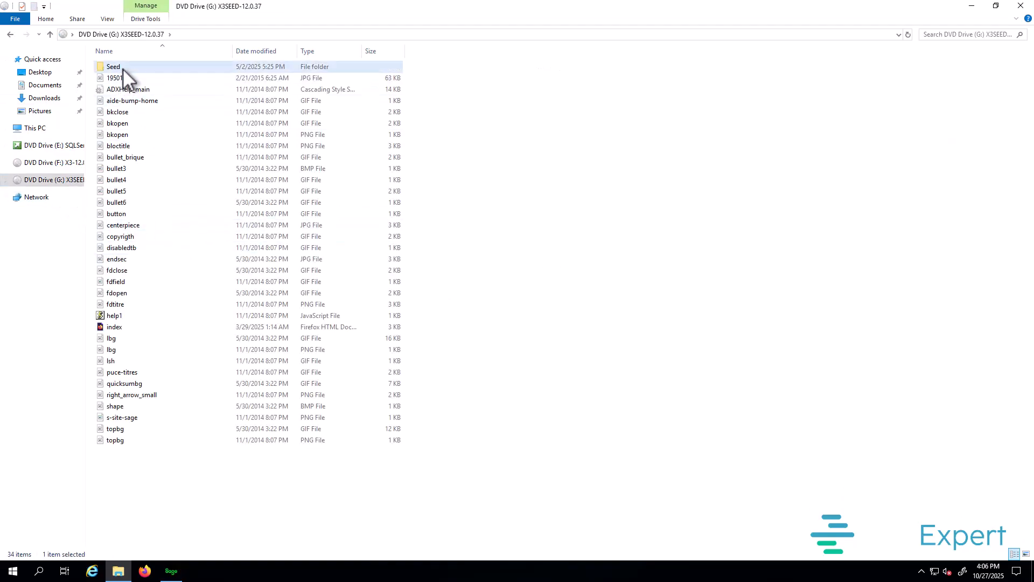
click(175, 66)
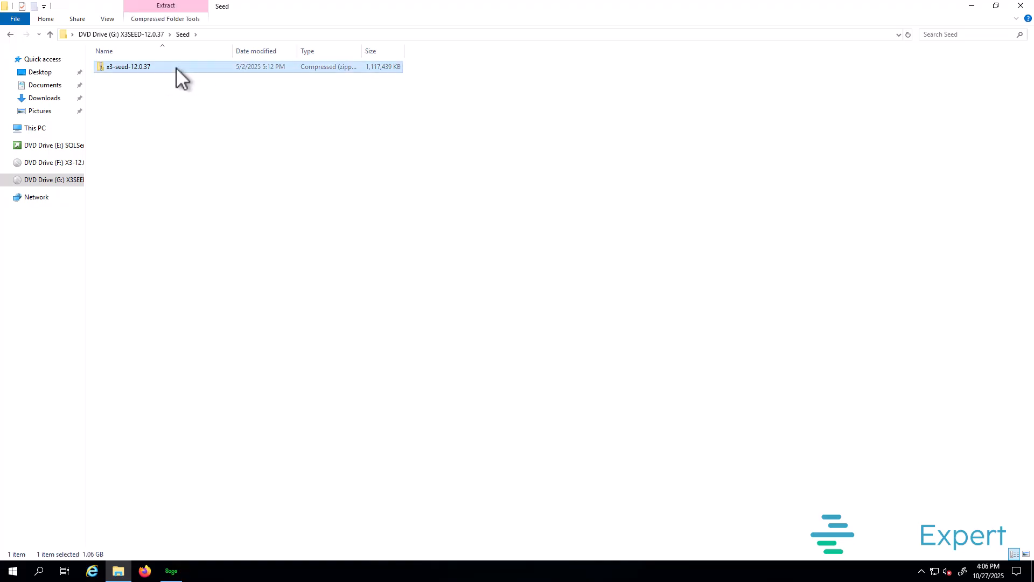
right_click(176, 67)
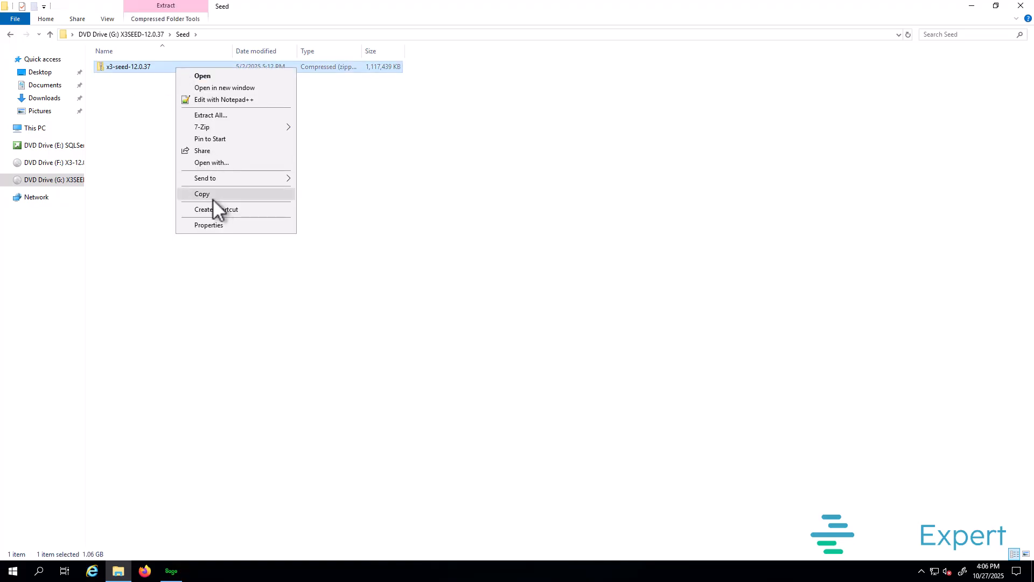
click(214, 195)
Step: Paste the seed zip archive onto the root of DATA (D:), granting administrator permission
click(35, 129)
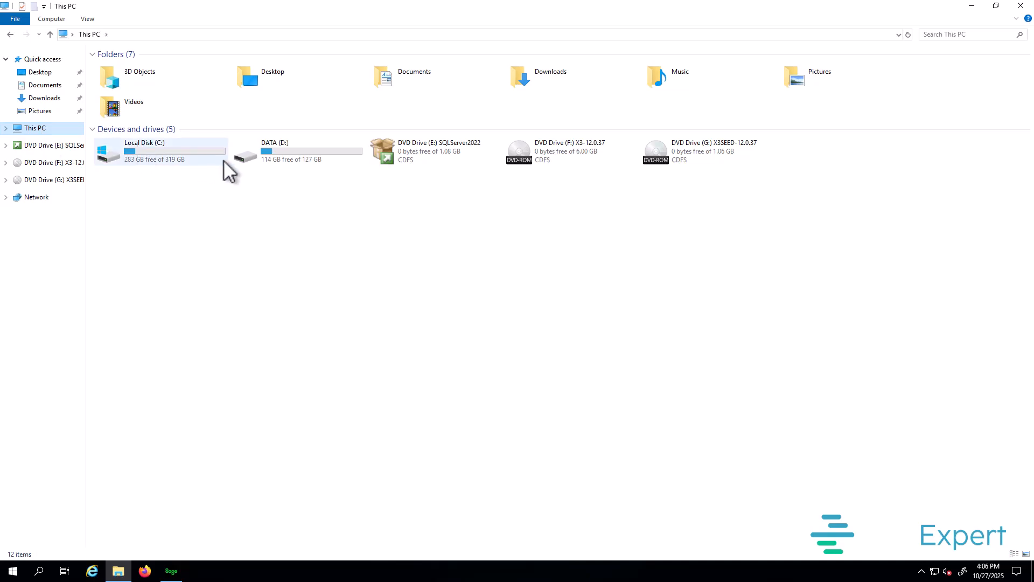
double_click(296, 157)
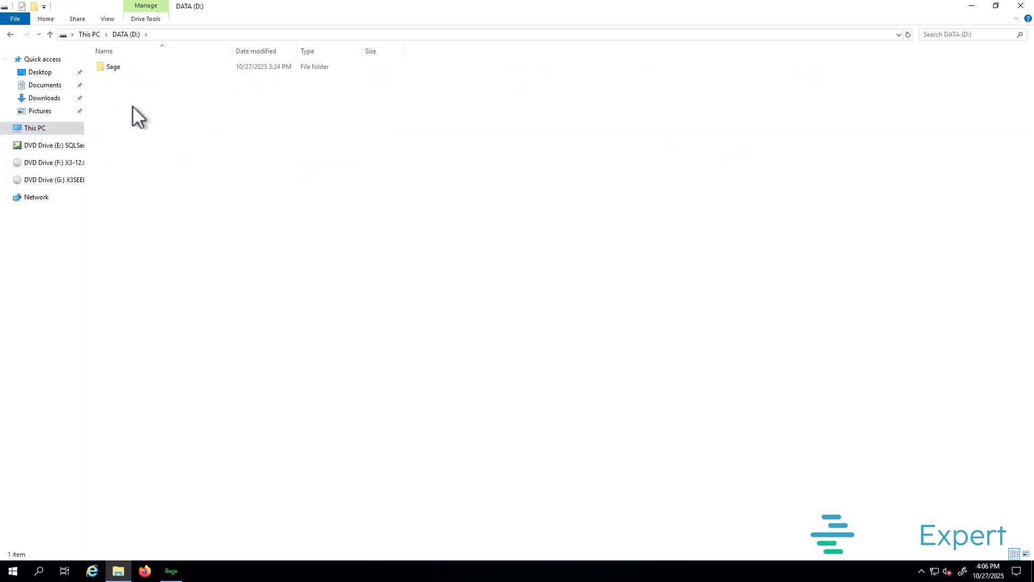
right_click(131, 102)
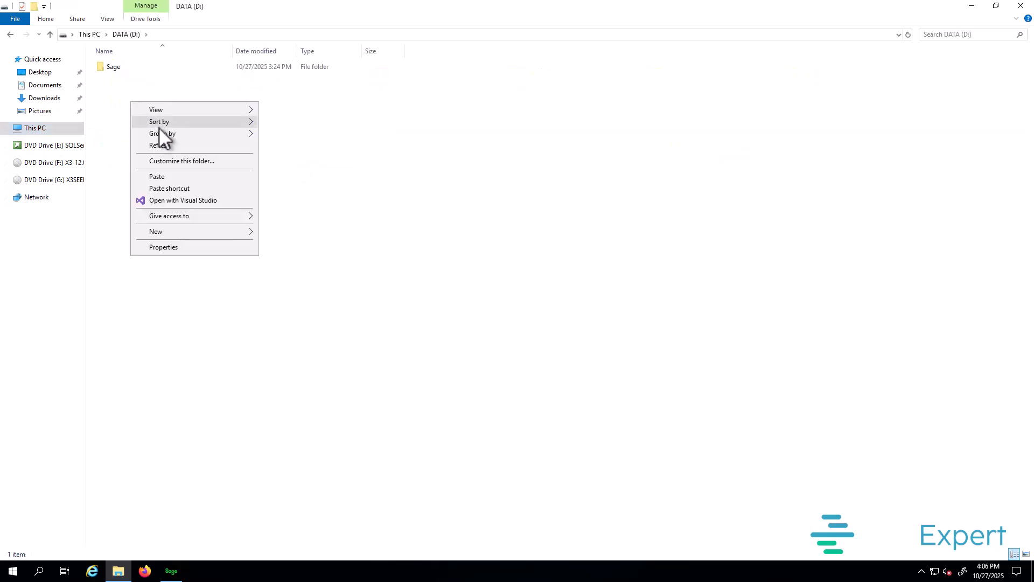
click(171, 179)
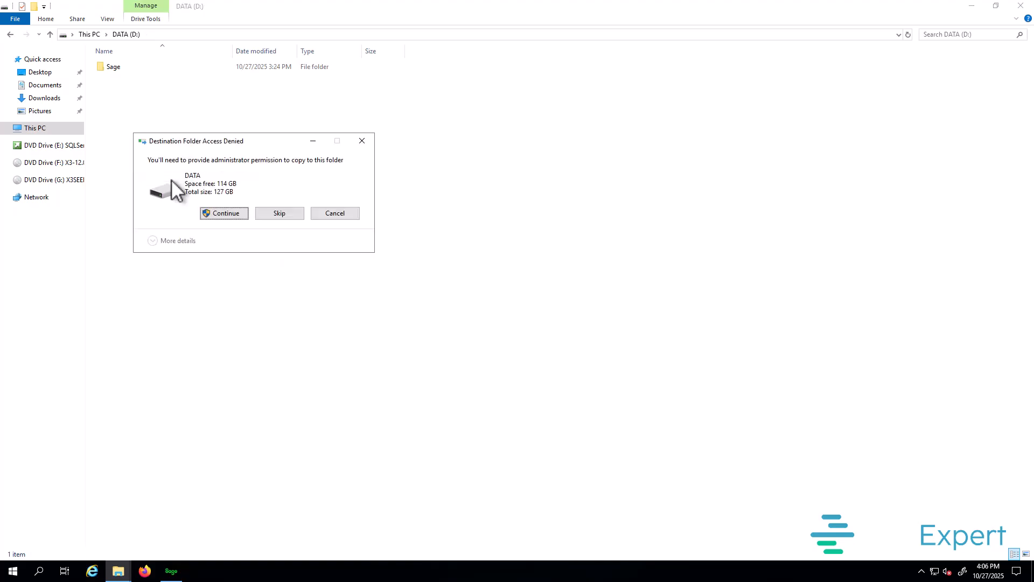
click(236, 214)
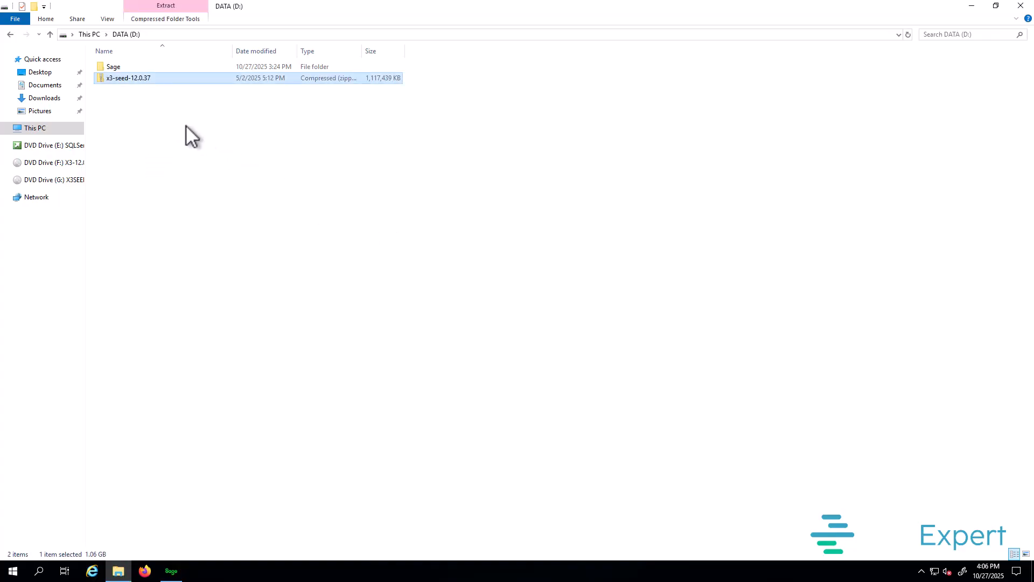
Step: Extract the zip archive with 7-Zip into an x3-seed-12.0.37 folder
right_click(121, 79)
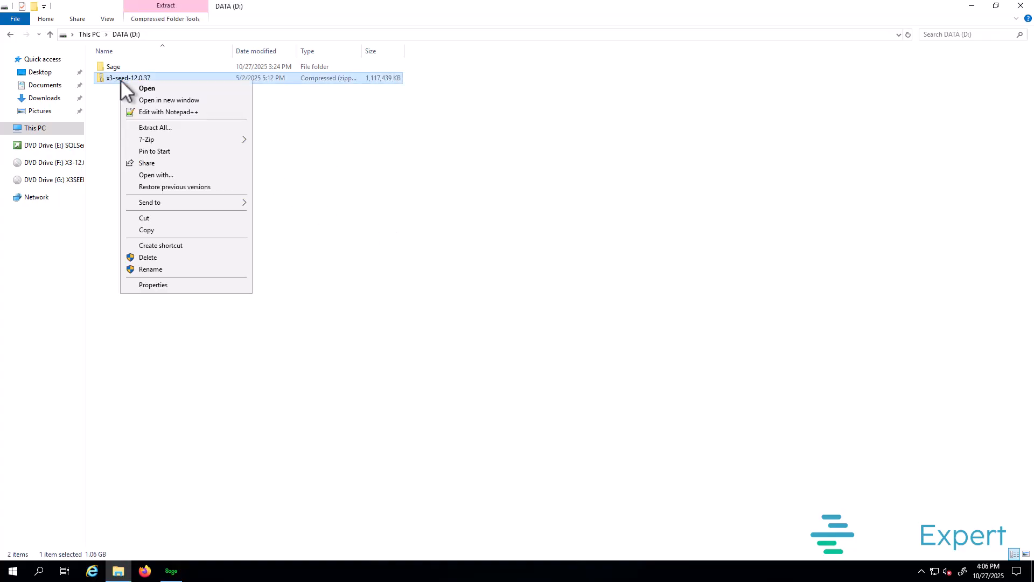
mouse_move(204, 141)
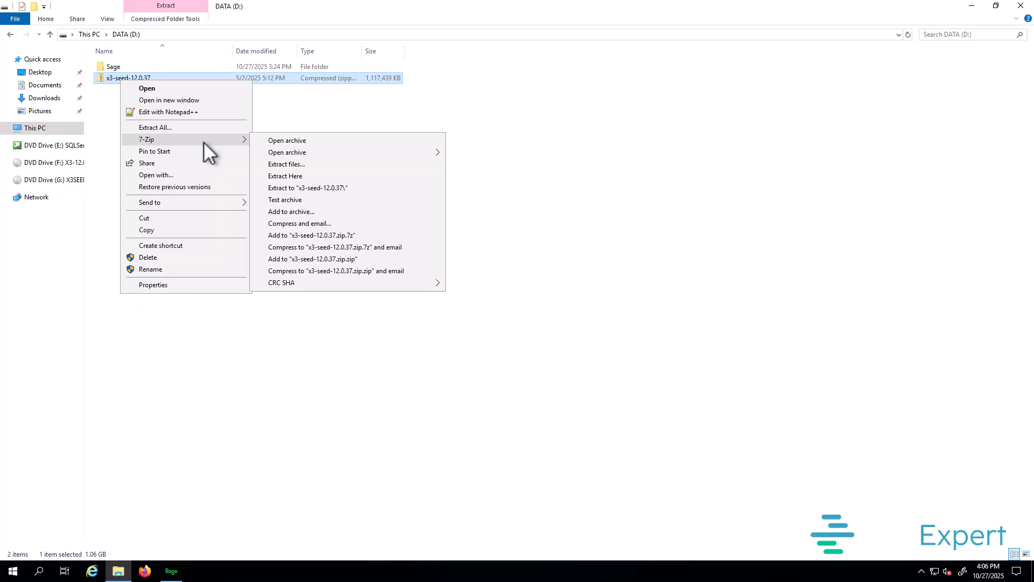
click(348, 191)
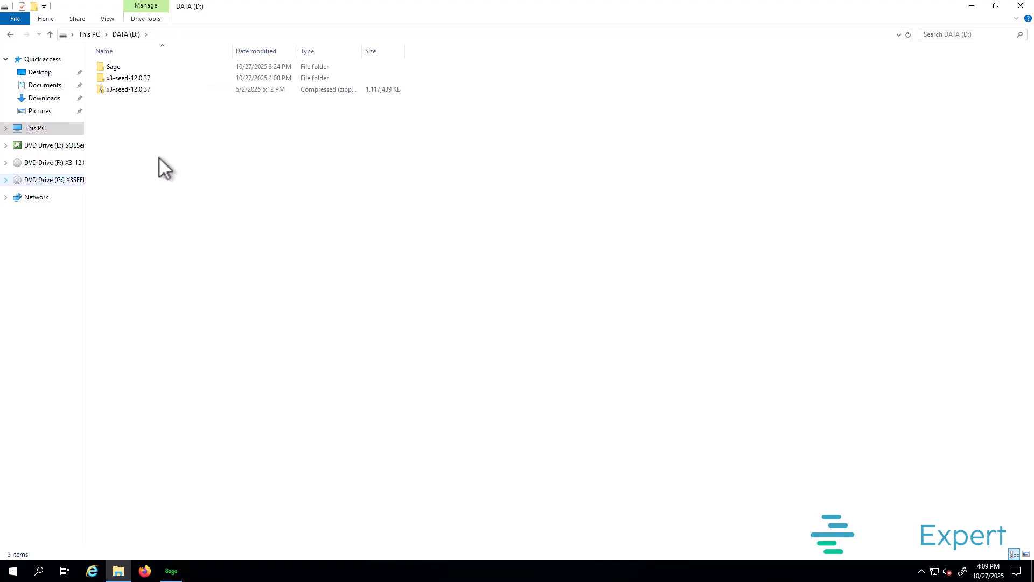
Step: Cut the SEED and X3_PUB folders from the extracted x3-seed-12.0.37 folder
double_click(130, 80)
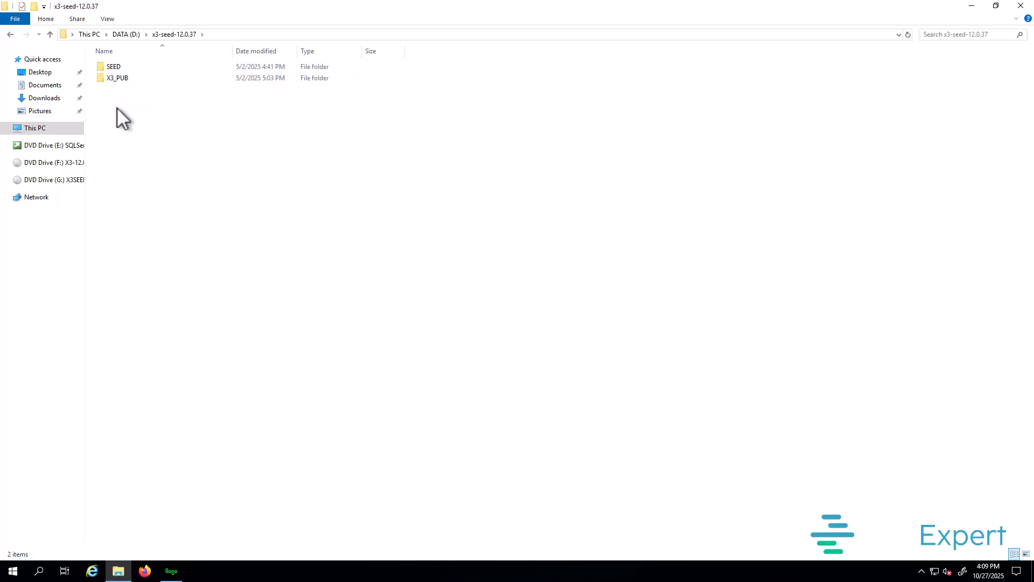
drag(118, 108, 108, 64)
right_click(121, 64)
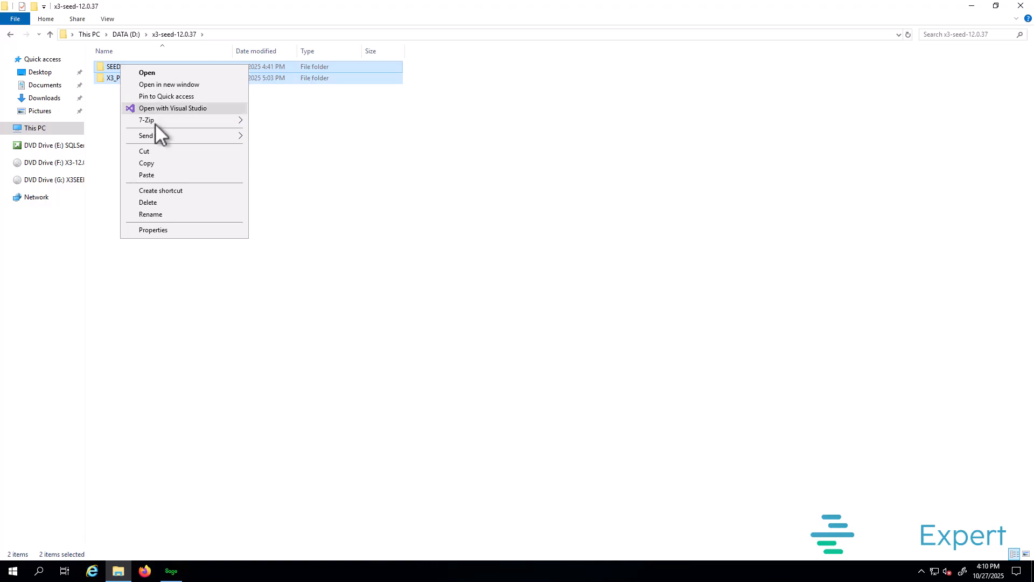
click(157, 150)
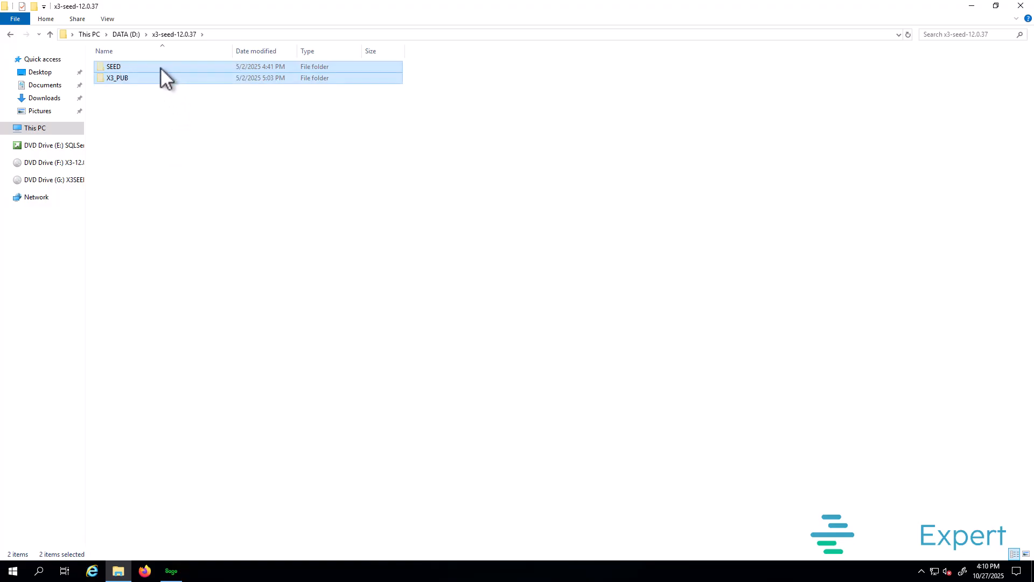
click(128, 34)
Step: Paste SEED and X3_PUB into D:\Sage\SAGEX3\folders
click(131, 64)
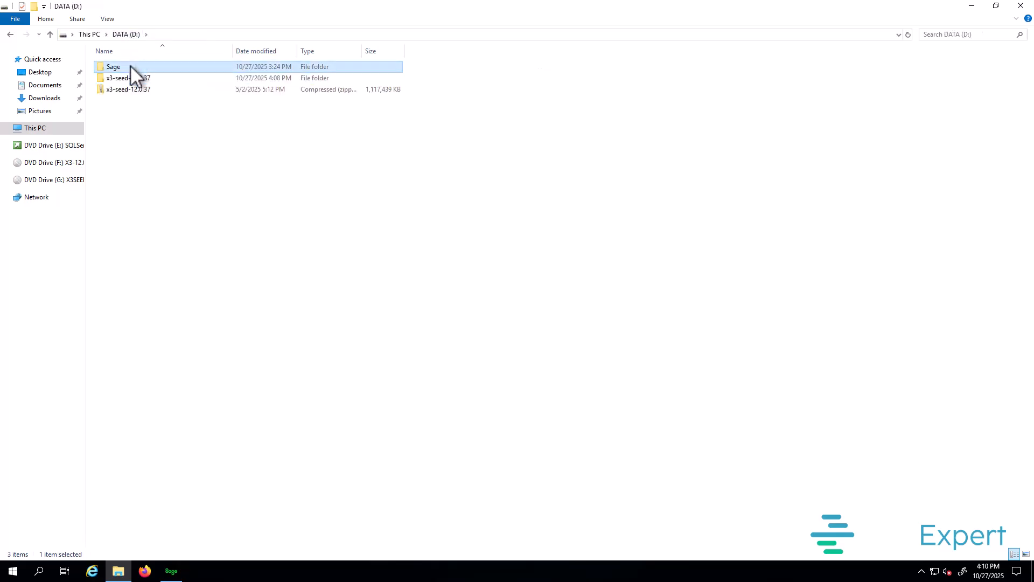
double_click(131, 65)
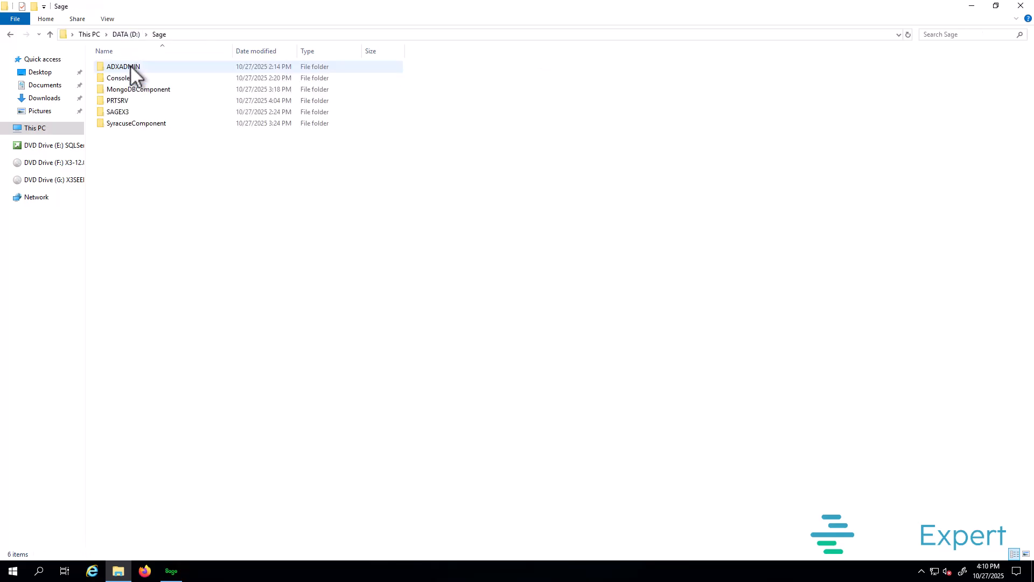
double_click(128, 111)
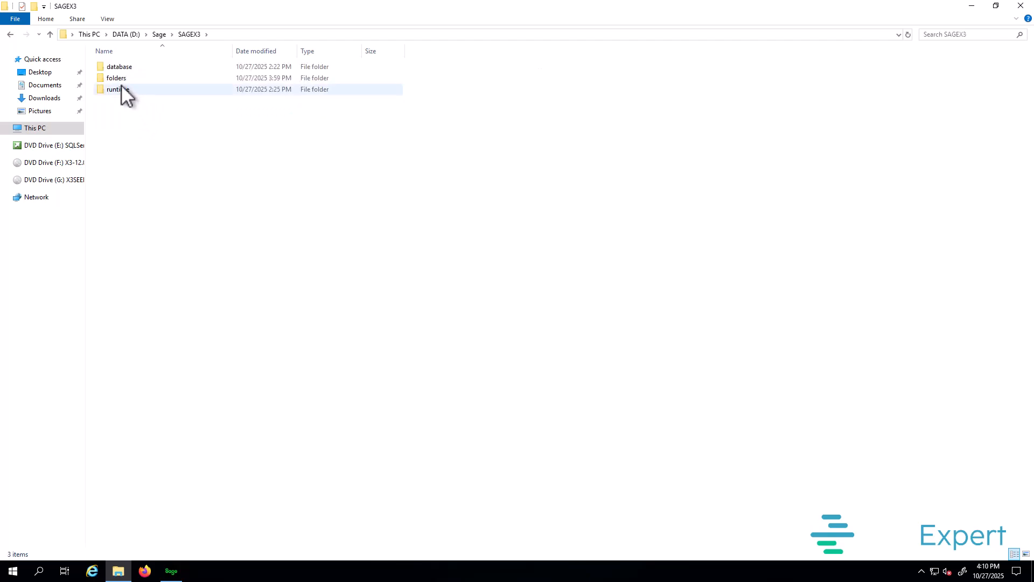
double_click(135, 78)
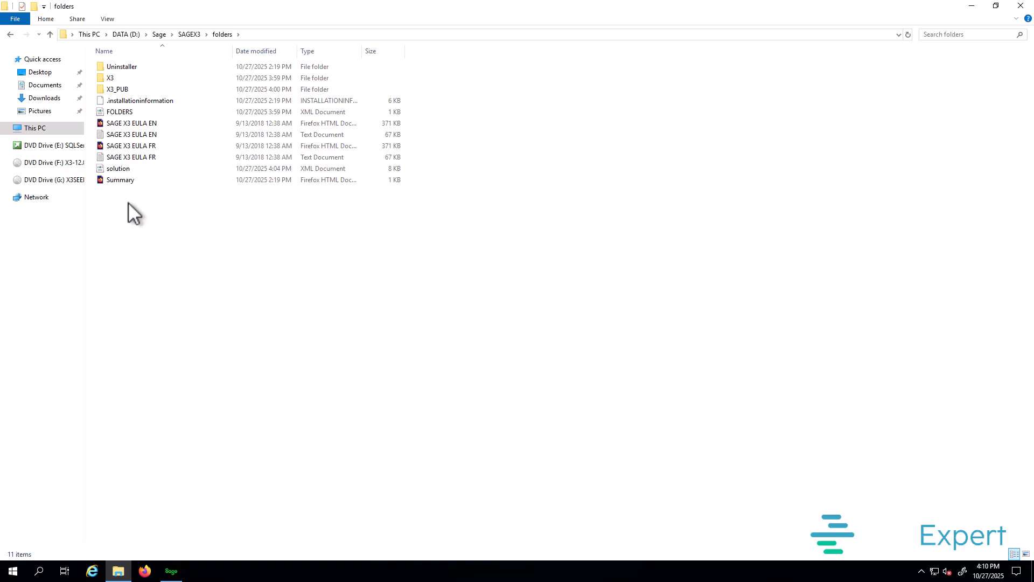
right_click(187, 201)
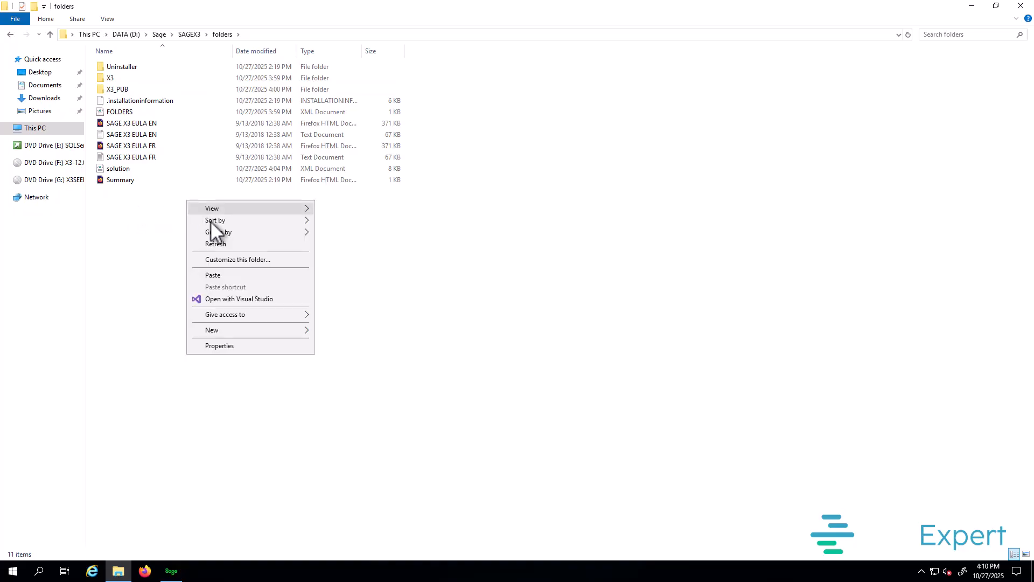
click(219, 277)
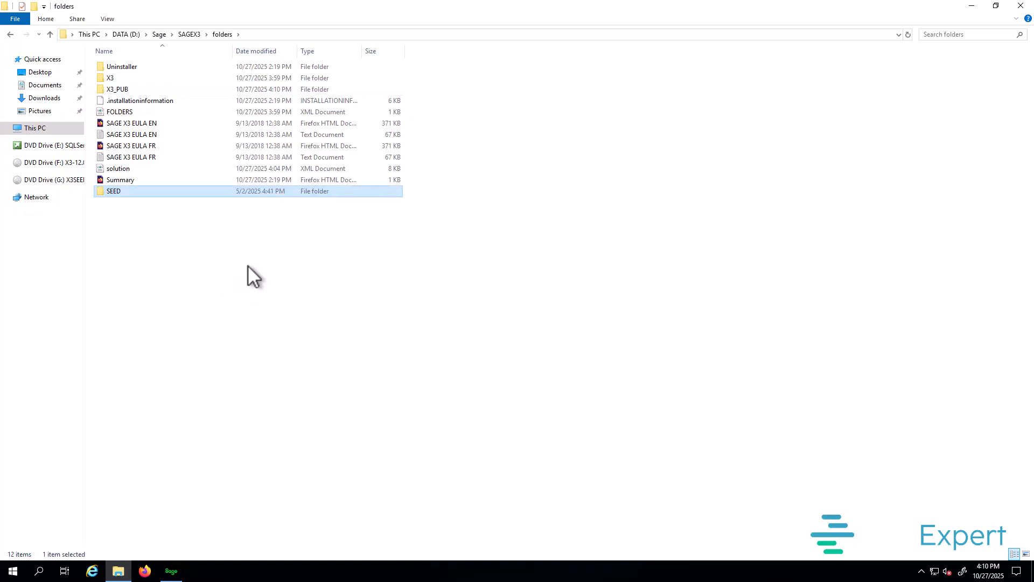
Step: Permanently delete the leftover x3-seed-12.0.37 folder and zip from DATA (D:)
click(127, 34)
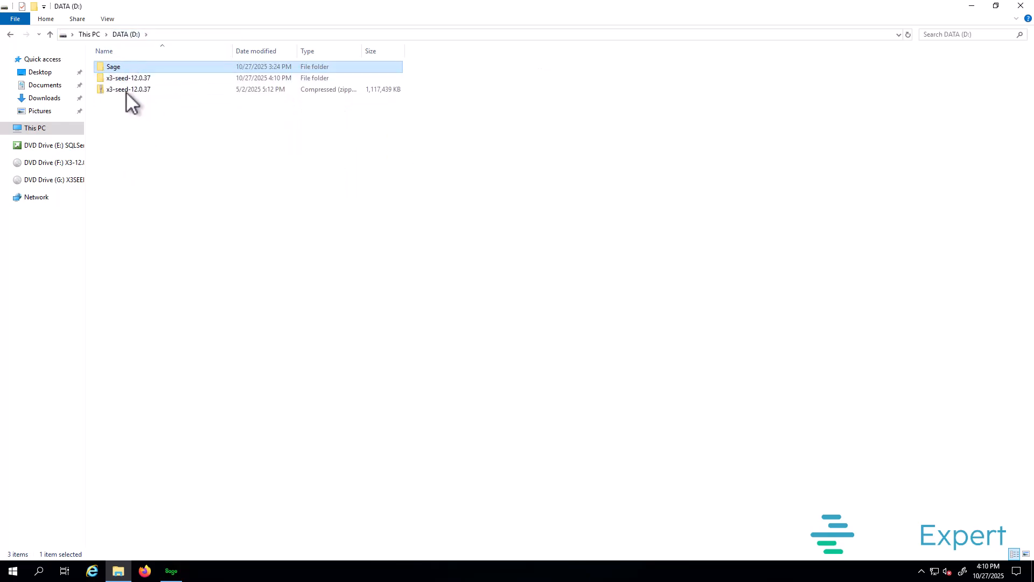
drag(132, 101, 121, 80)
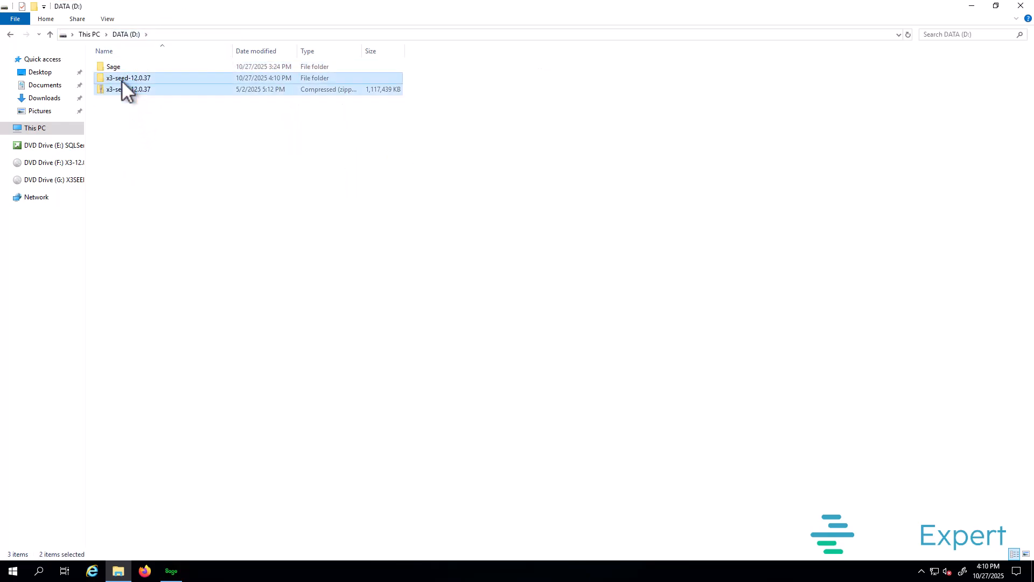
key(shift+Delete)
key(Return)
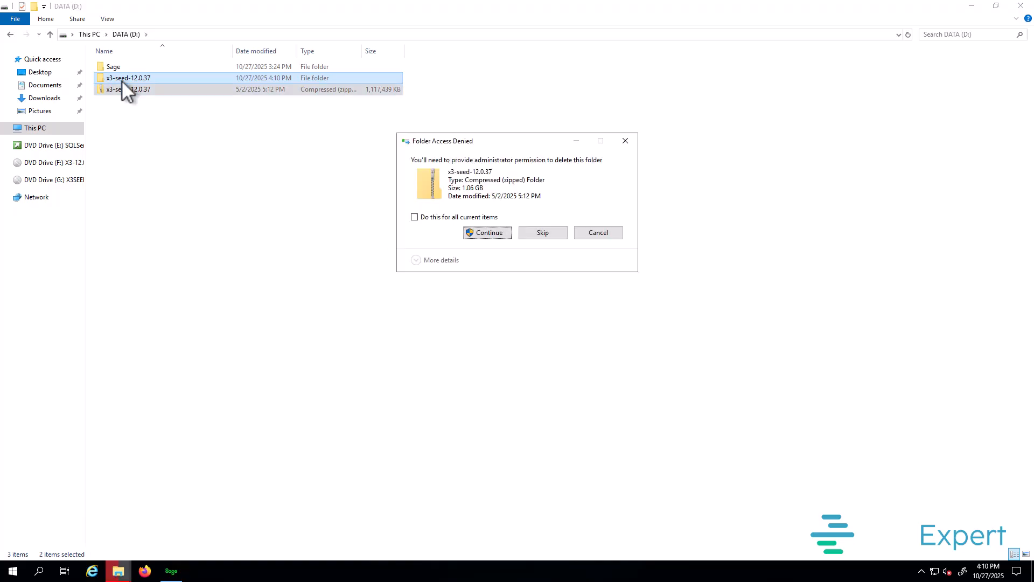
click(486, 232)
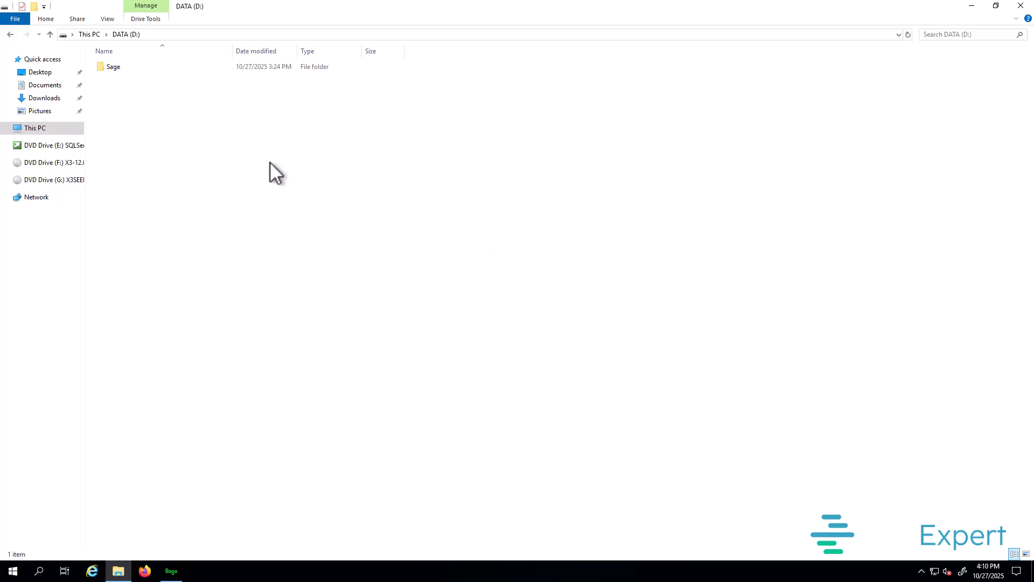
click(176, 575)
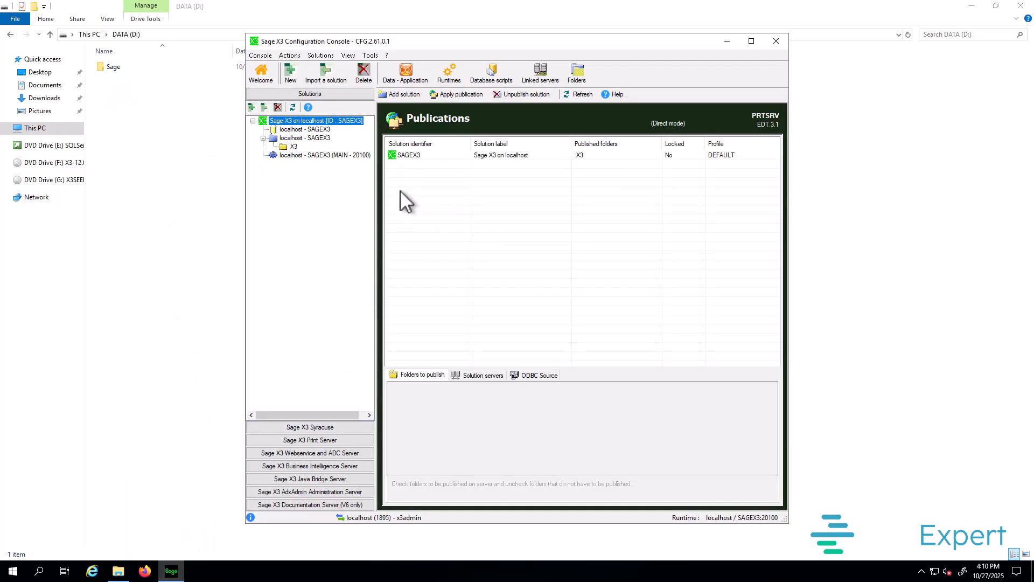
Step: Import the SEED folder into the SAGEX3 solution's application folders
click(577, 74)
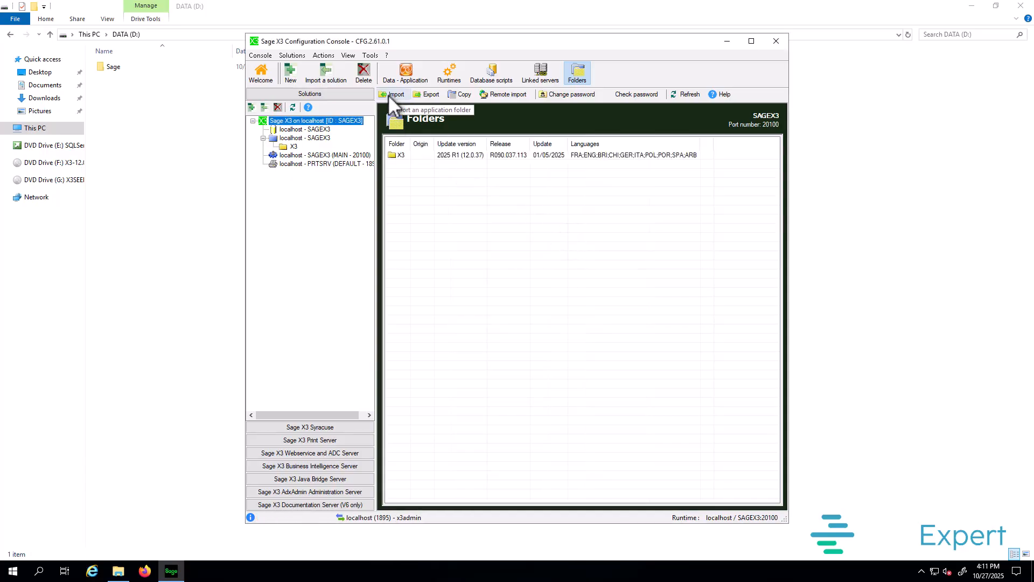
key(alt+Tab)
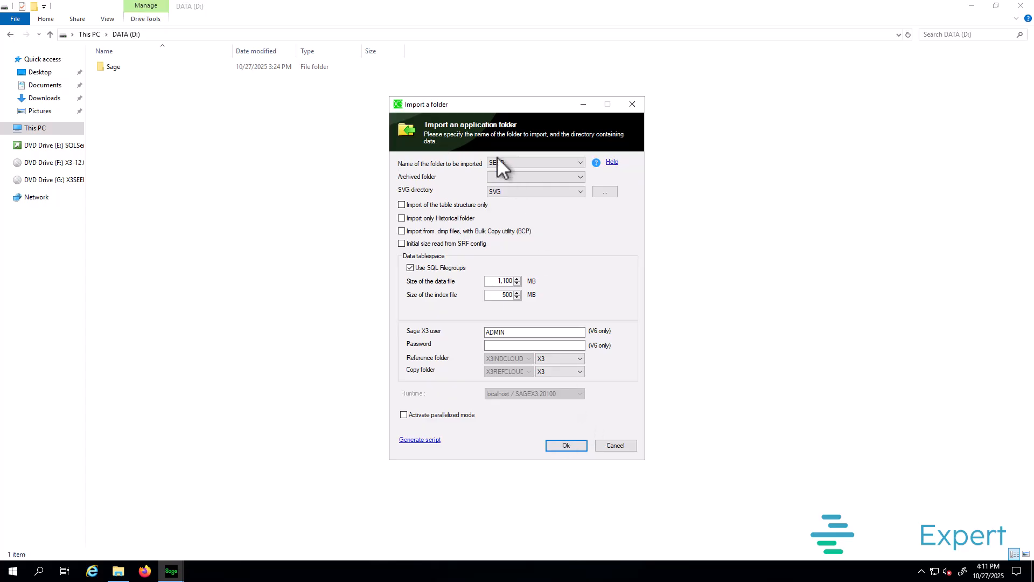
click(570, 446)
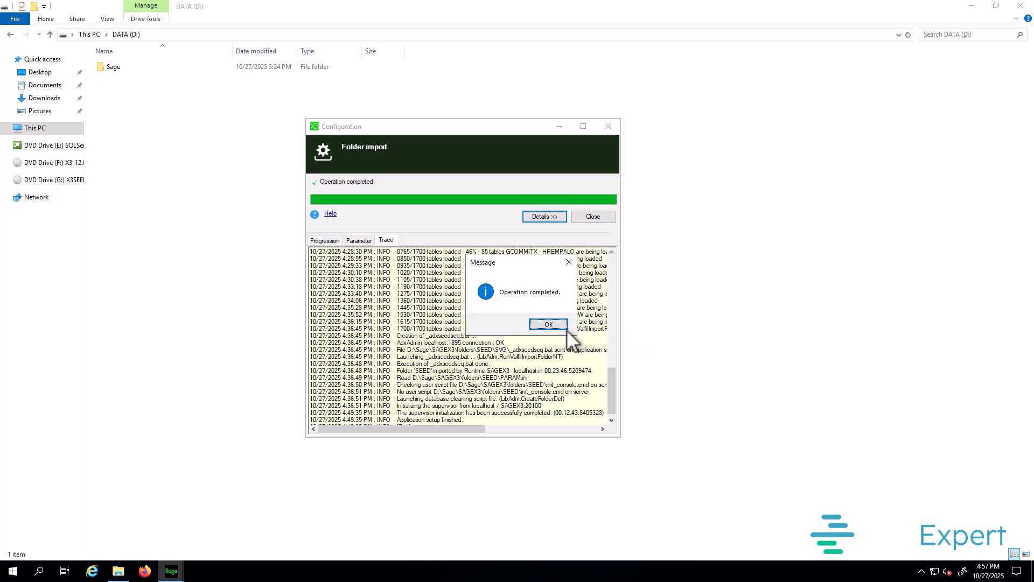
click(548, 324)
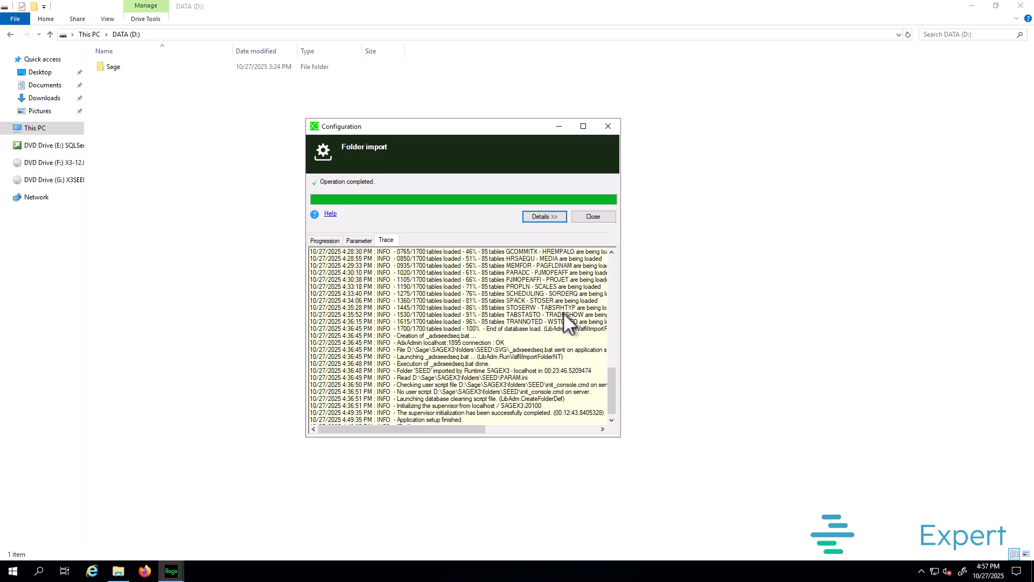
click(590, 218)
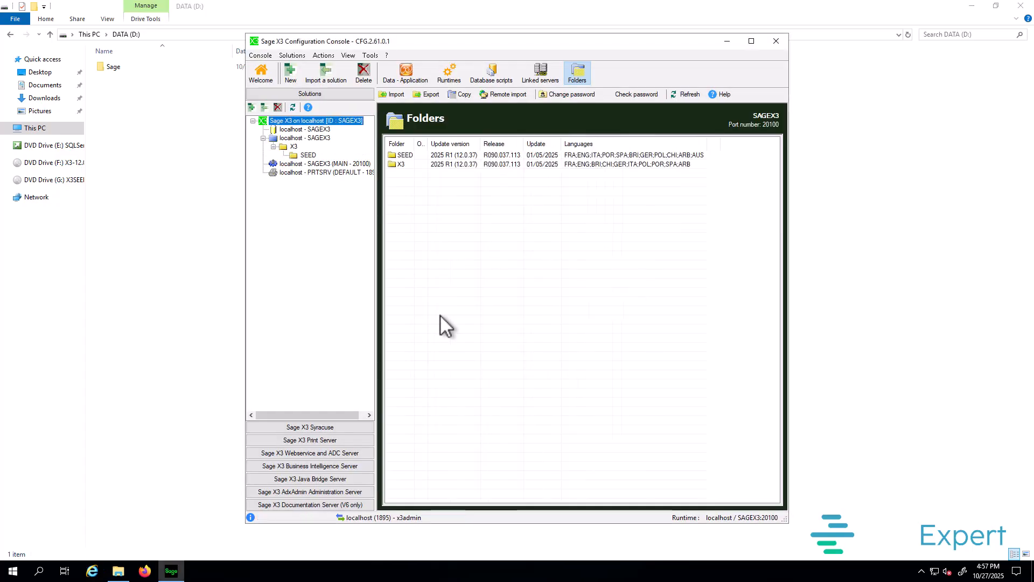
Step: Select the imported SEED folder, minimize File Explorer, and launch Firefox
click(400, 157)
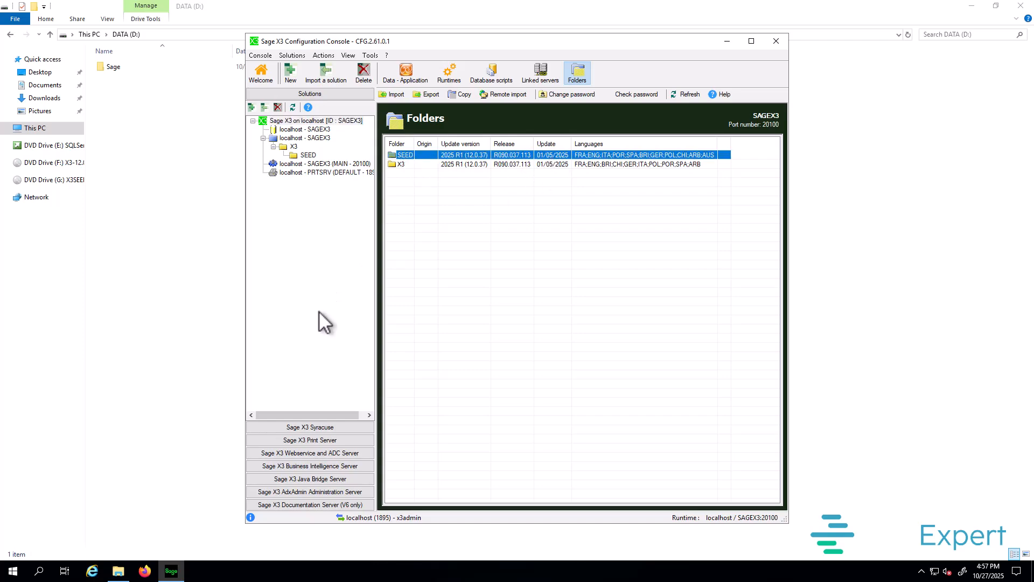
click(971, 6)
double_click(19, 74)
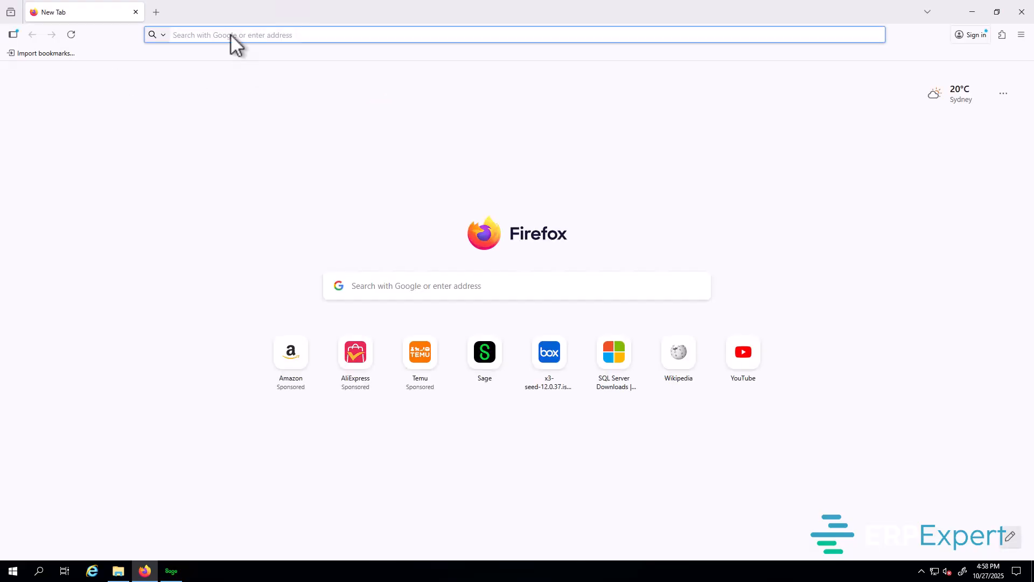
Step: Sign in to the Sage X3 web client at localhost:8124 with the saved login
click(231, 35)
text(localhost:8124/)
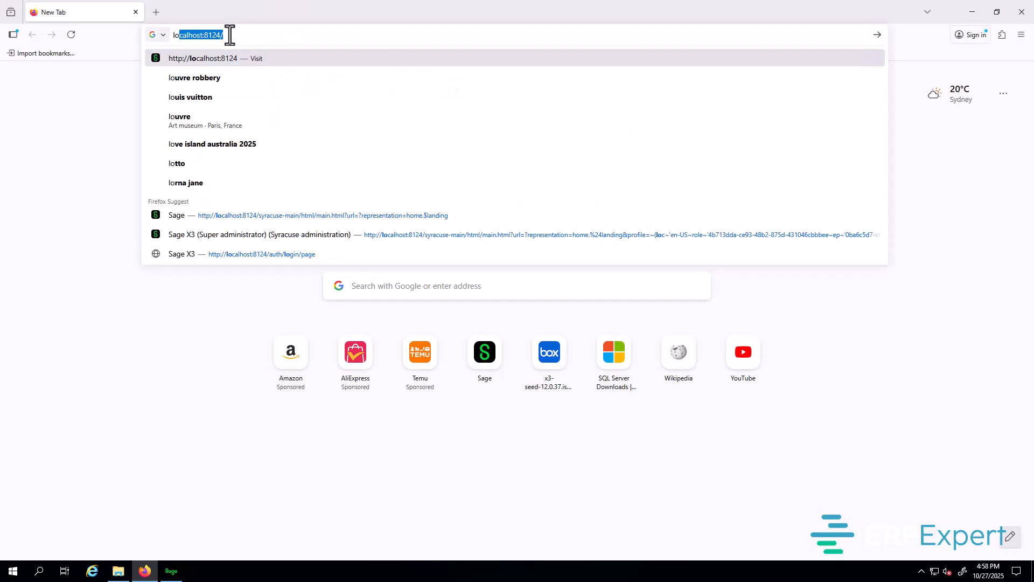
key(Return)
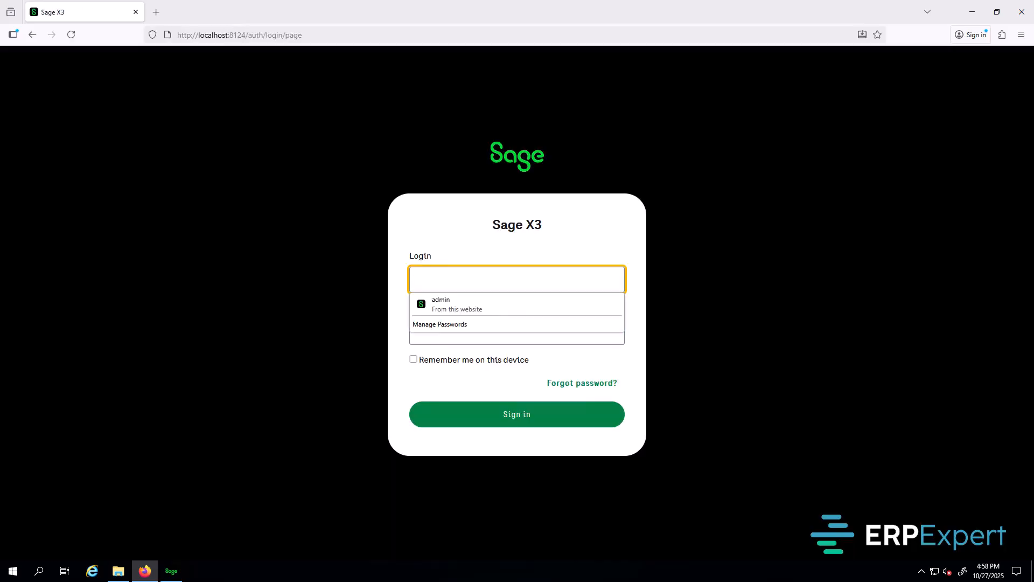
key(Down)
key(Return)
click(491, 419)
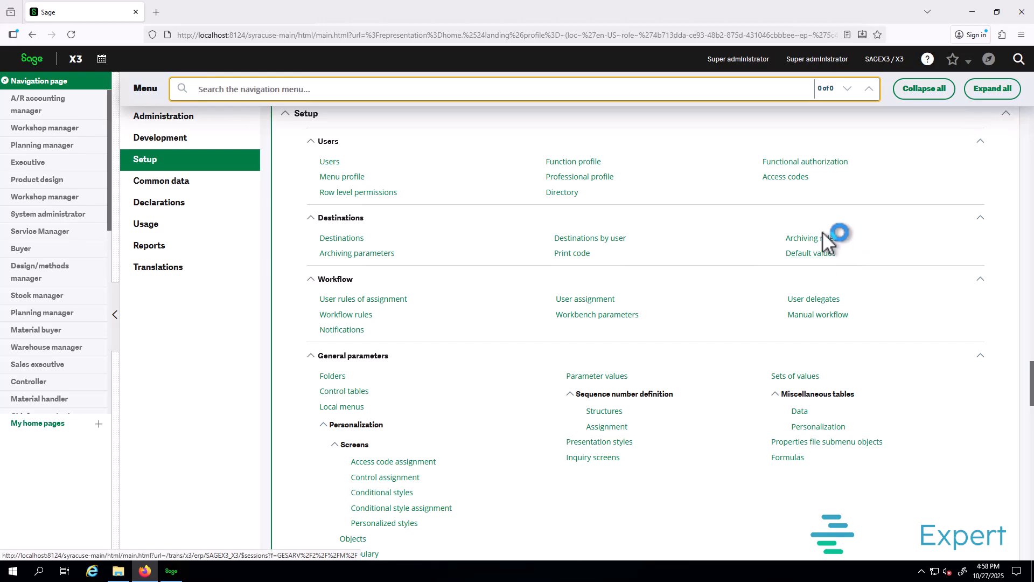
Step: Open the SAGEX3 record under Administration > Endpoints > X3 solutions and show its Actions
click(180, 122)
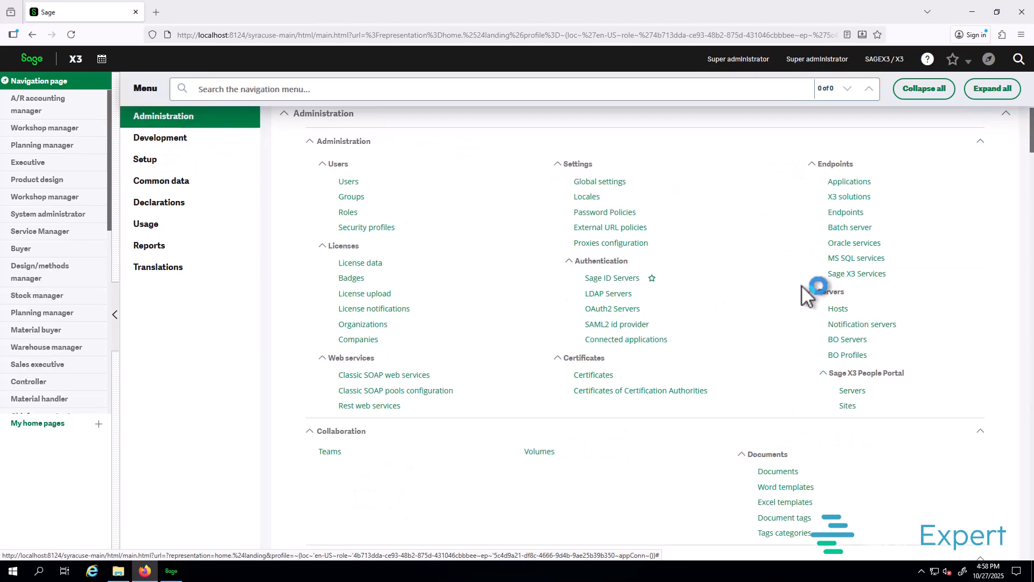
click(845, 198)
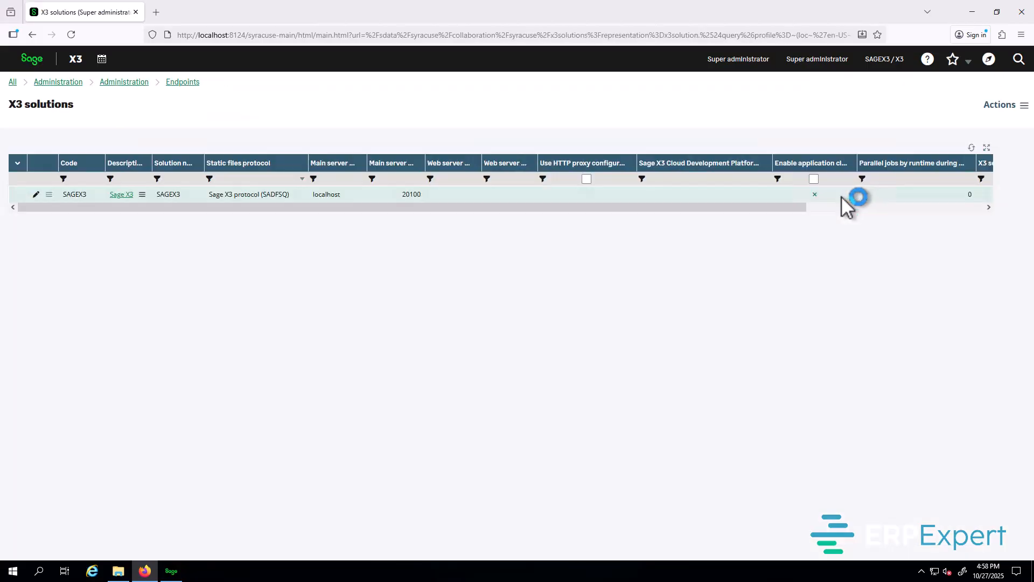
click(122, 197)
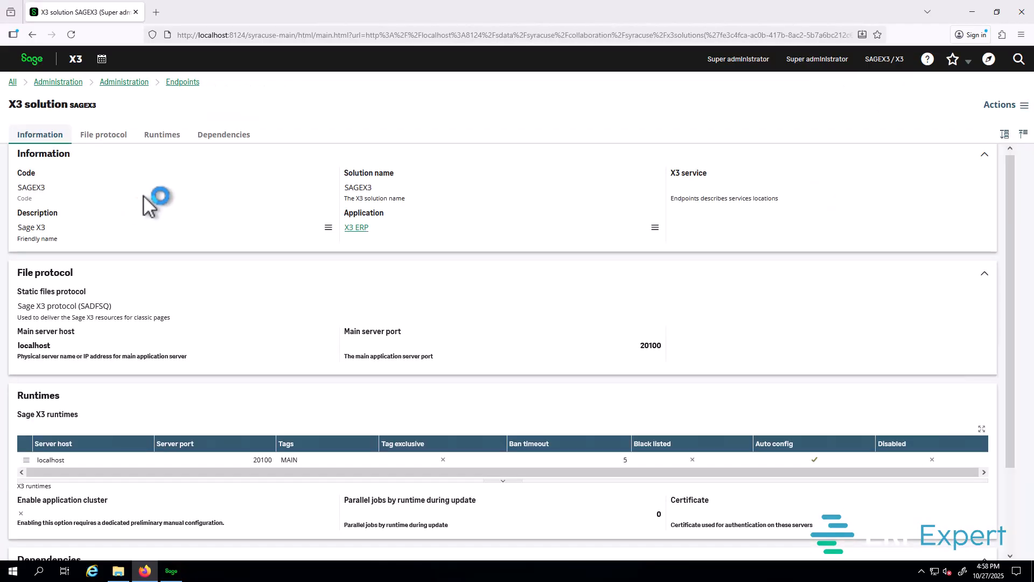
click(1004, 109)
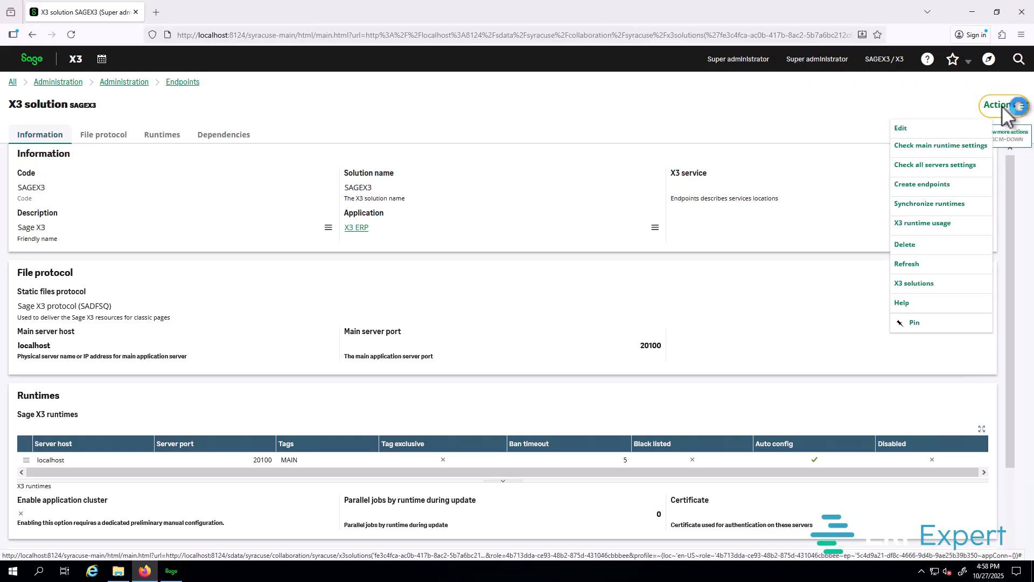
Step: Create an endpoint for the SEED folder on the SAGEX3 solution
click(946, 187)
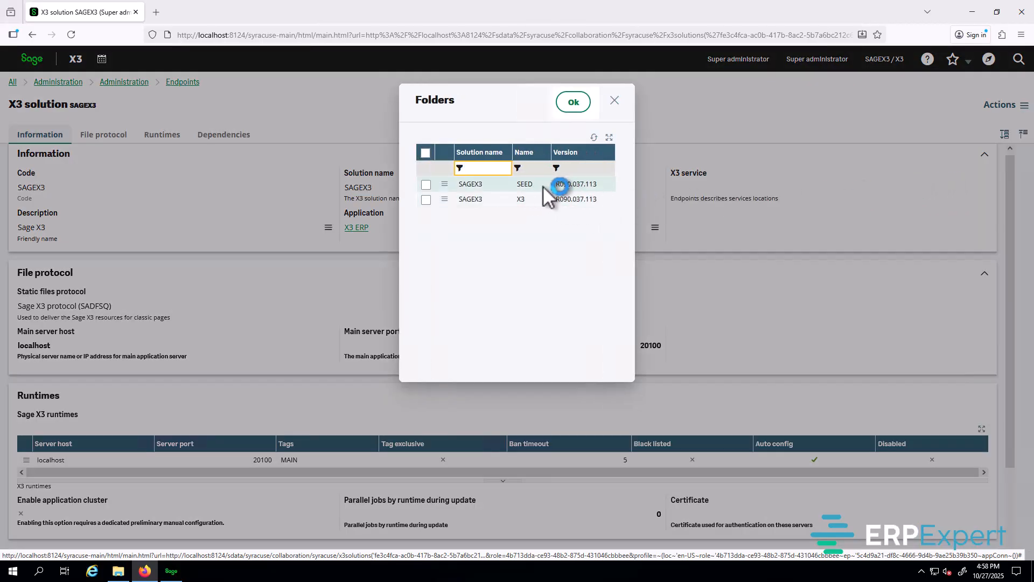
click(425, 184)
click(573, 102)
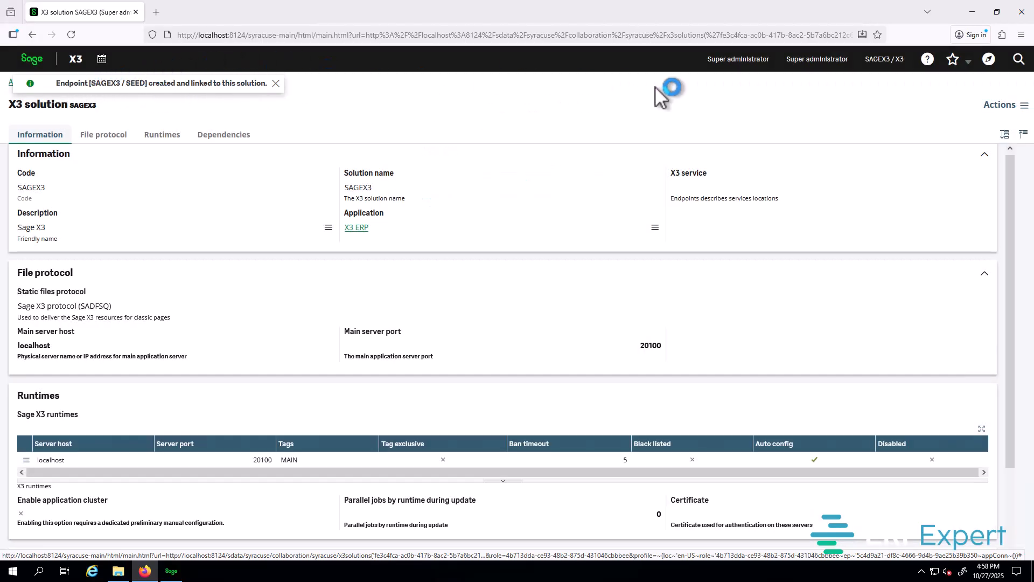
Step: Log out from Personal settings and sign back in with the saved credentials
click(747, 60)
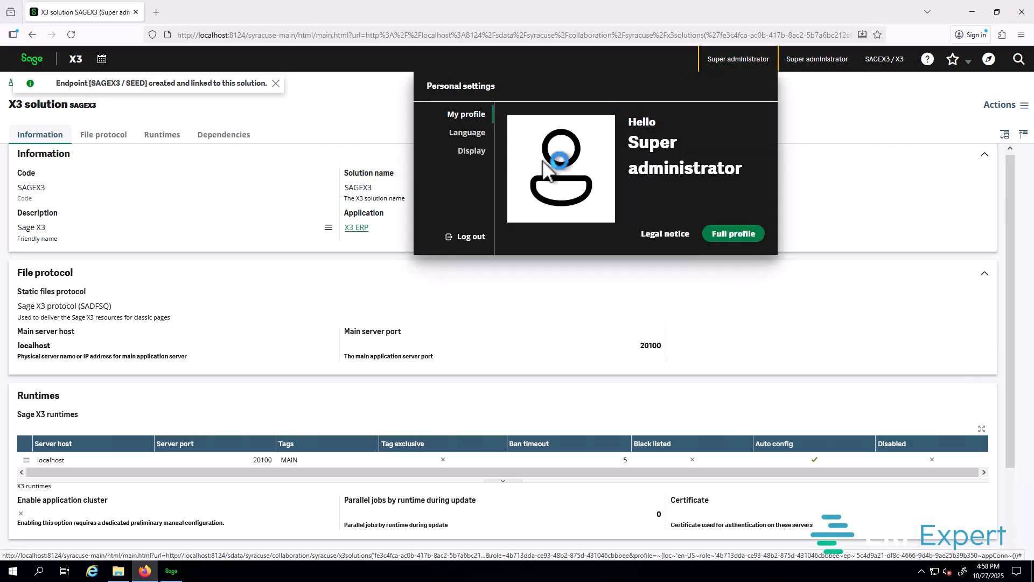
click(477, 238)
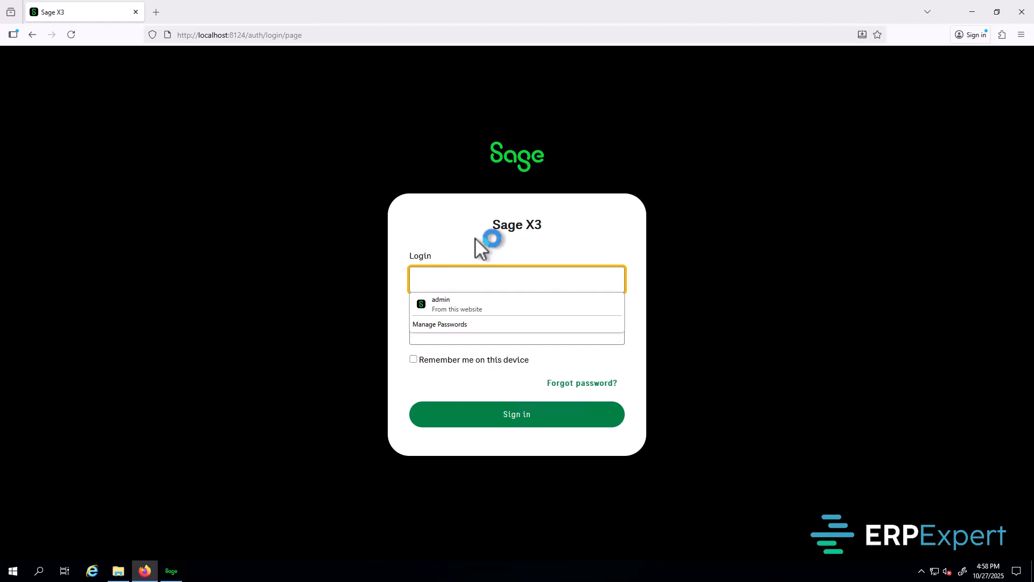
click(456, 302)
click(535, 415)
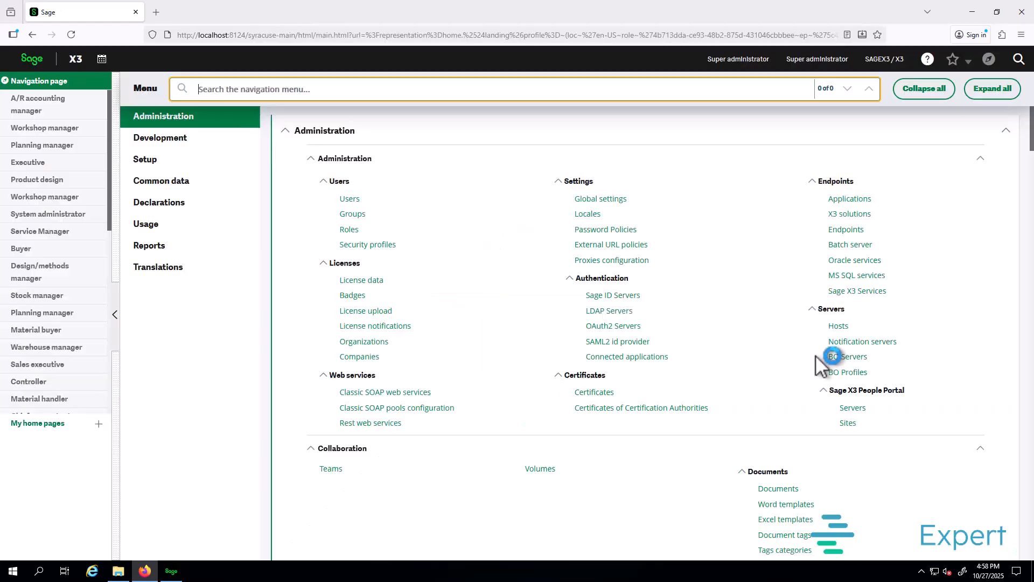
Step: Switch to the SAGEX3 / SEED endpoint, open Sales Orders with STD Standard entry, then return to Navigation
click(890, 55)
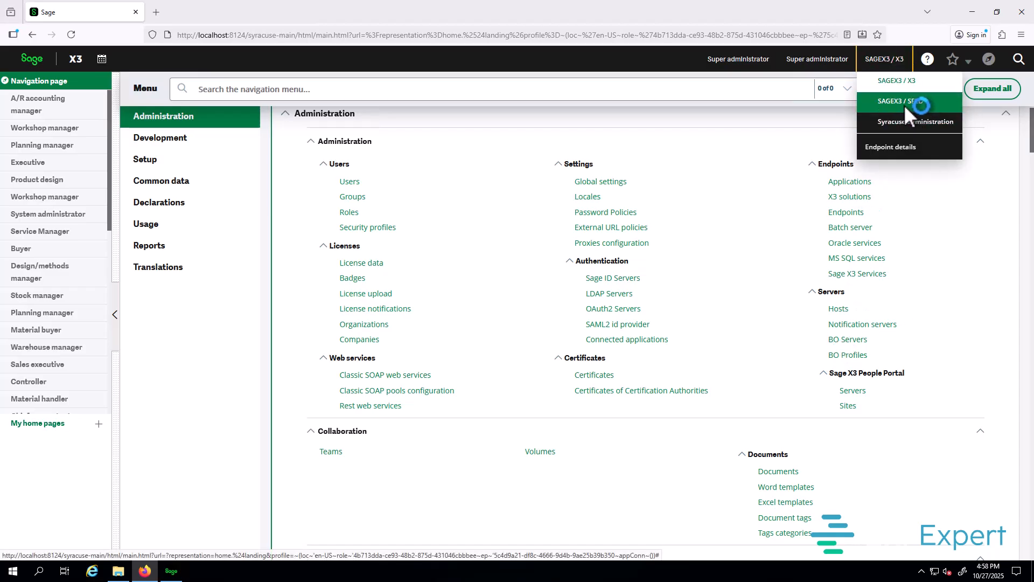
click(905, 106)
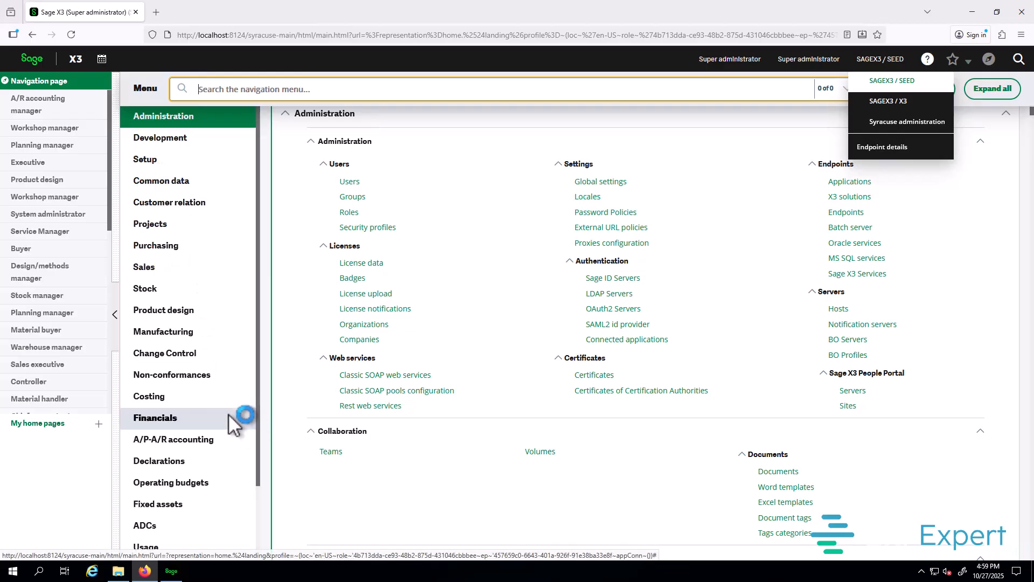
click(167, 270)
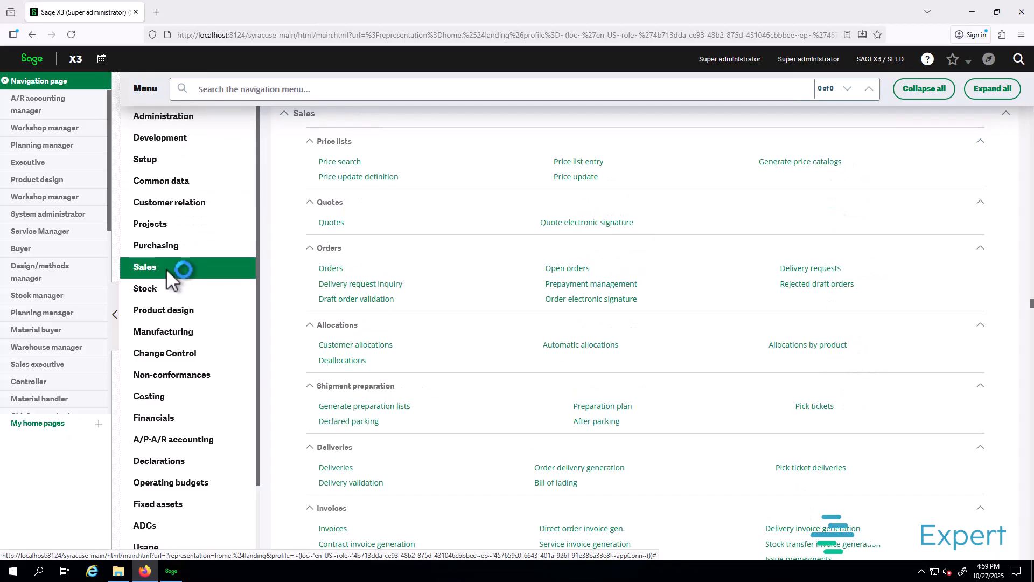
click(325, 268)
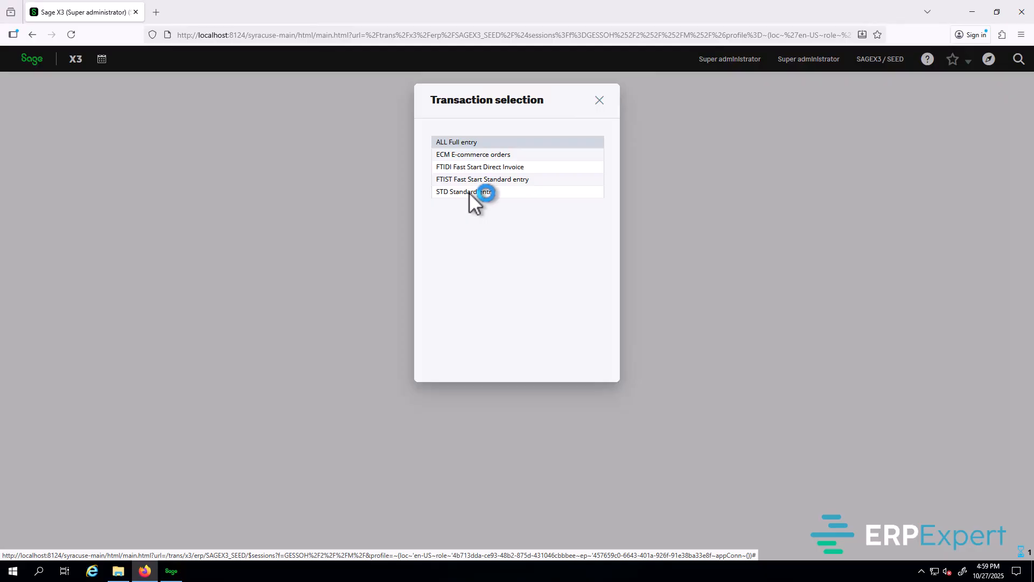
click(469, 193)
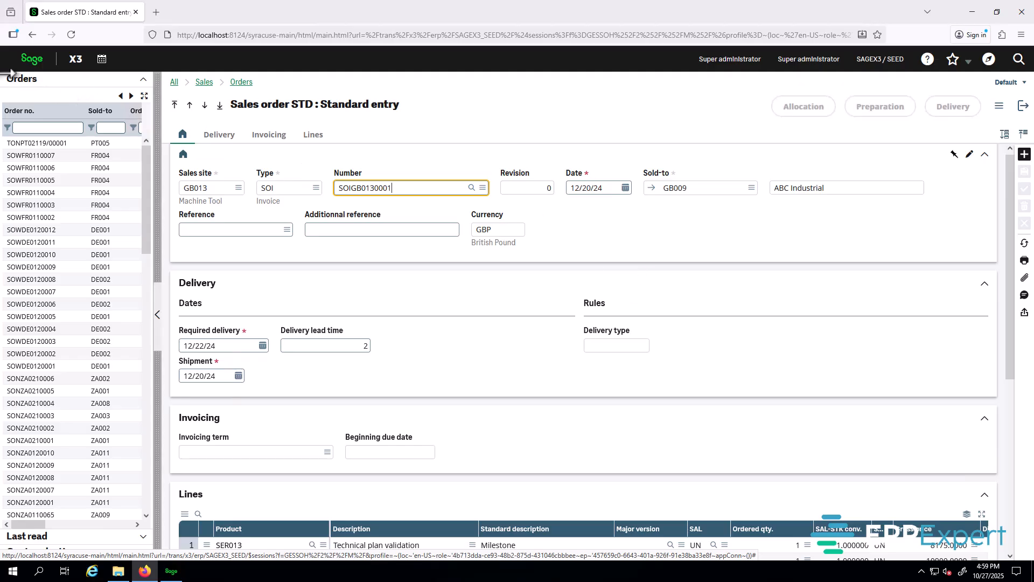
click(30, 58)
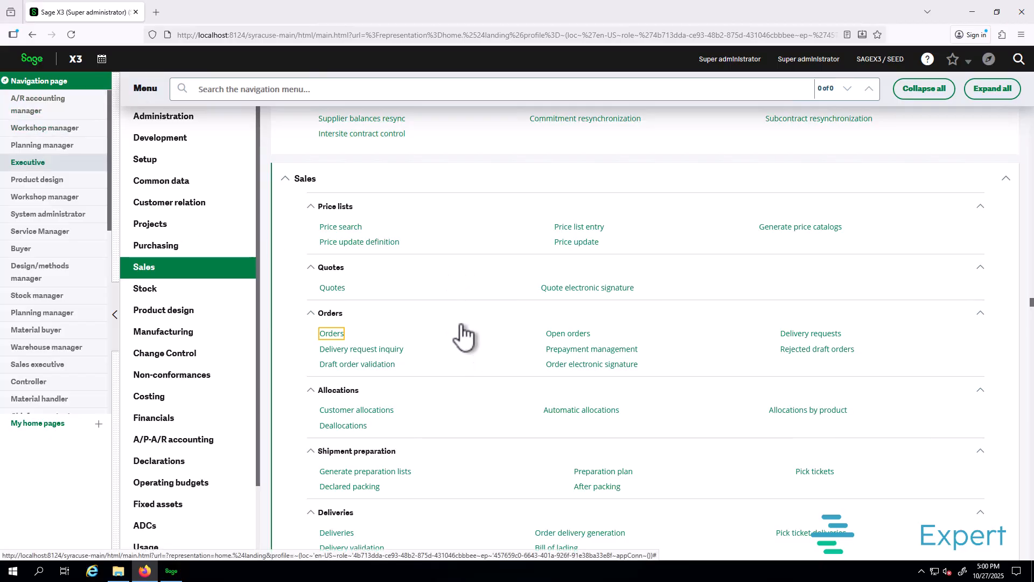
Step: In the Configuration Console, add the SEED folder to the print server's SAGEX3 publication
click(173, 572)
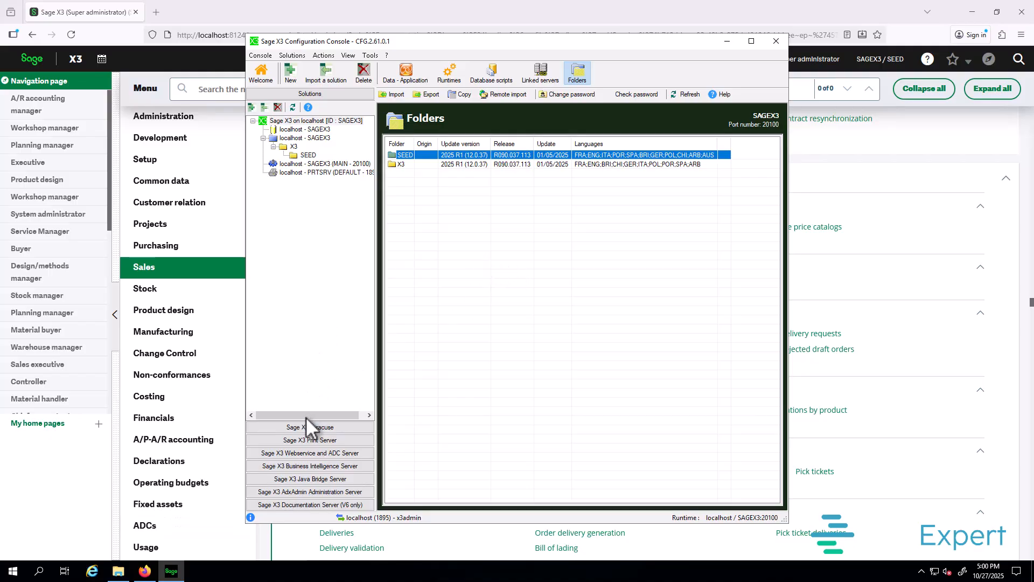
click(330, 441)
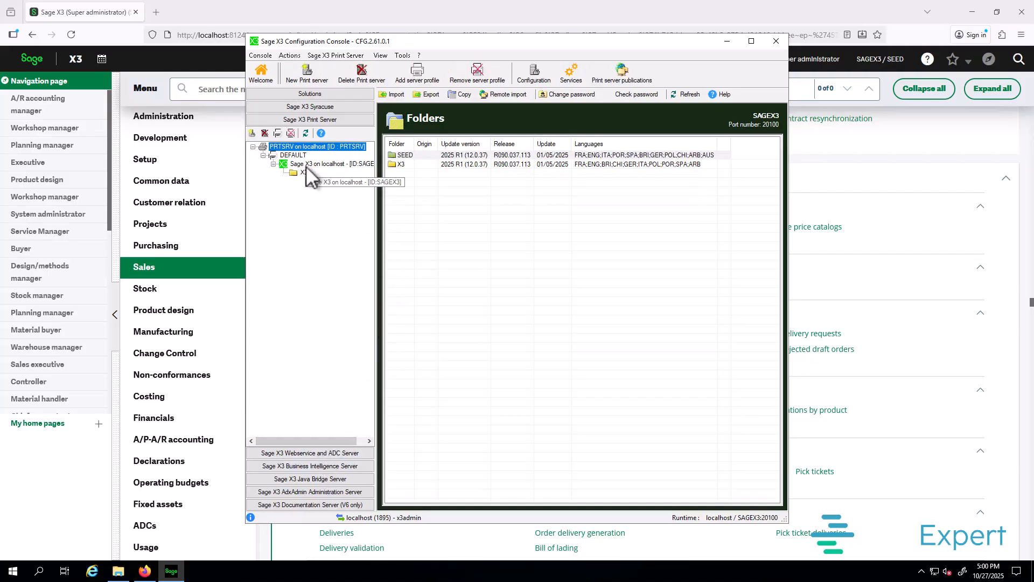
click(307, 163)
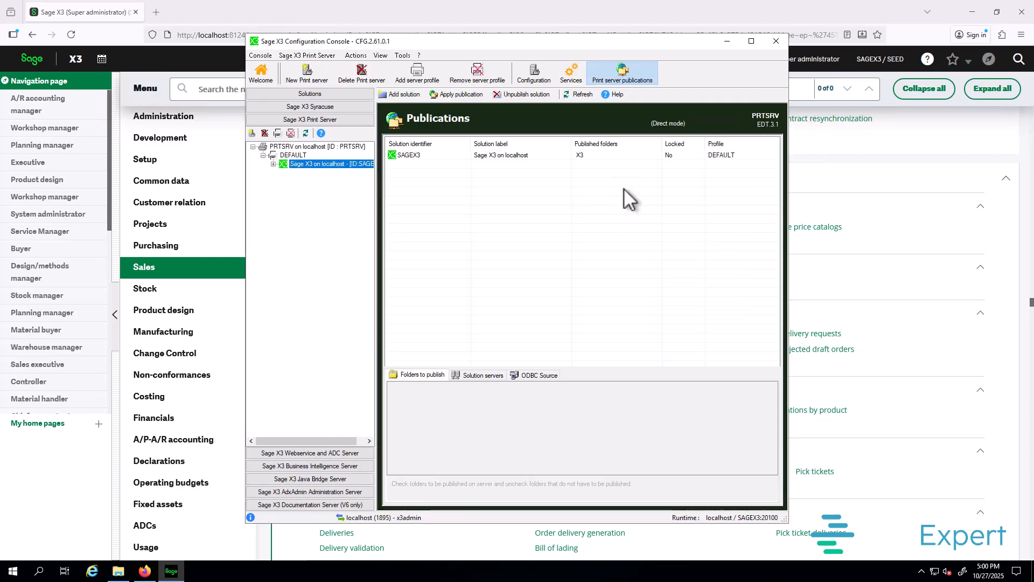
click(416, 154)
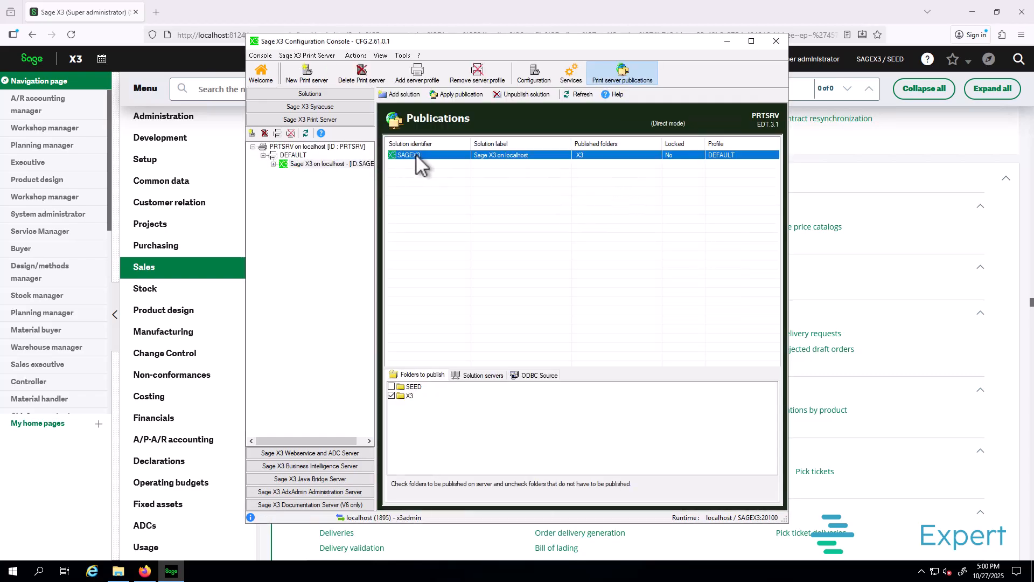
click(392, 387)
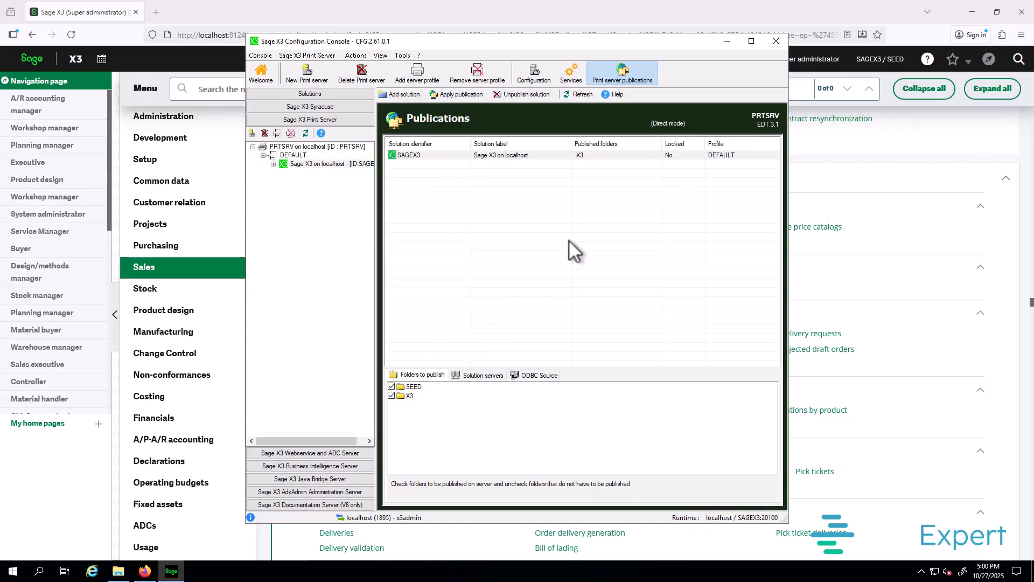
Step: Apply the updated PRTSRV publication, close the result dialogs, and minimize the console
click(453, 95)
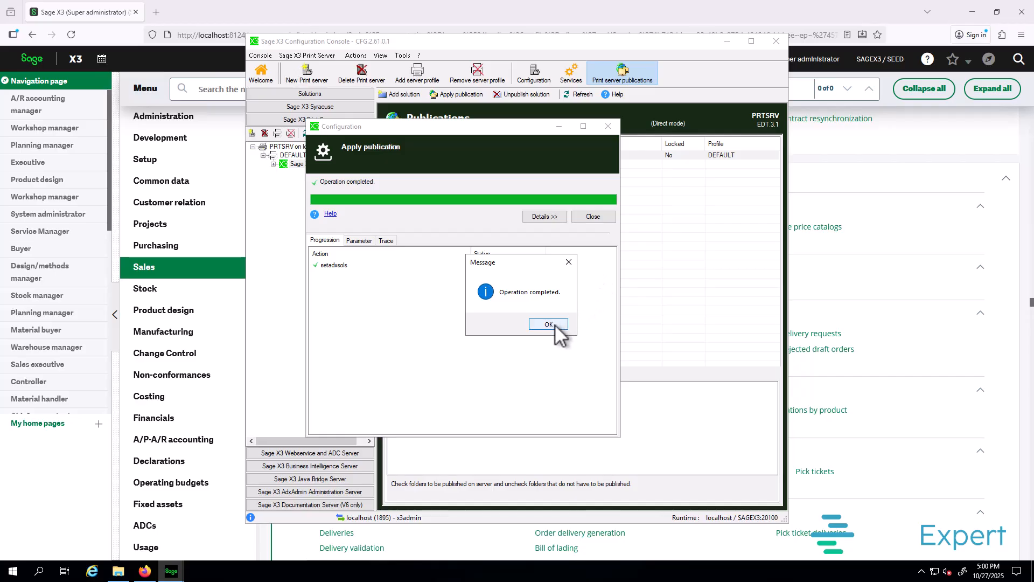
click(551, 325)
click(593, 218)
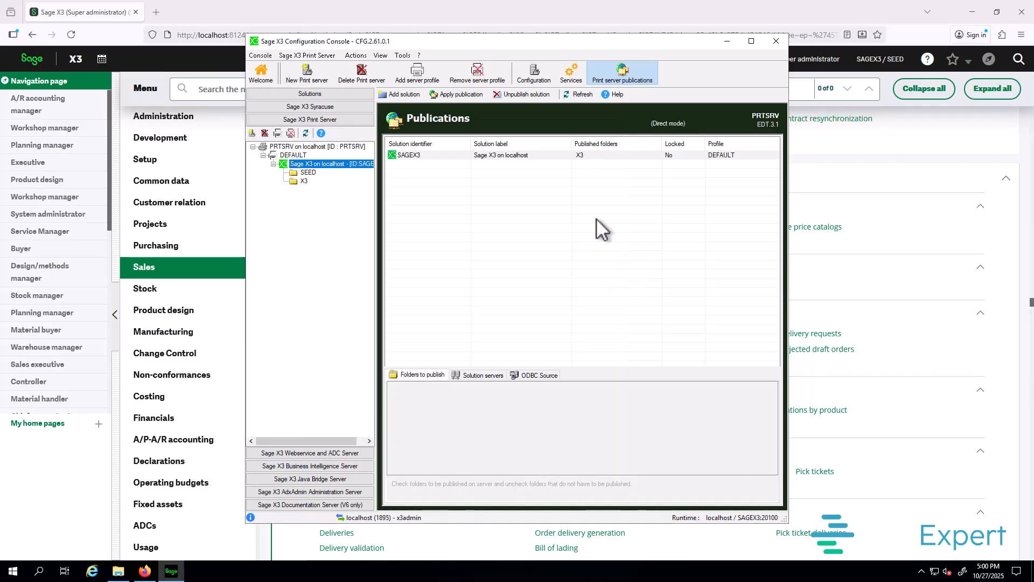
click(726, 41)
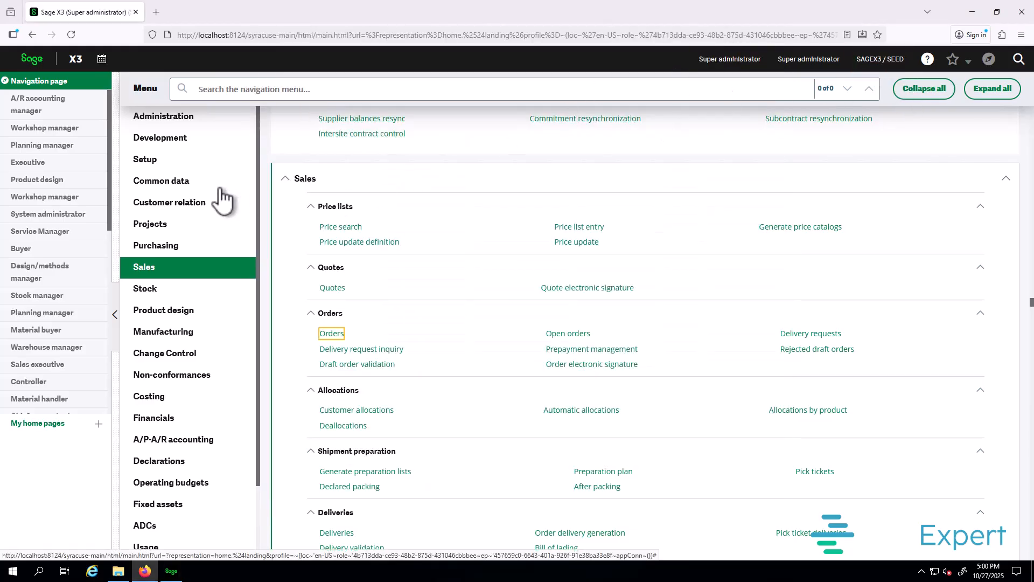
Step: Open the PREVISU record in Setup > Destinations > Destinations
click(153, 161)
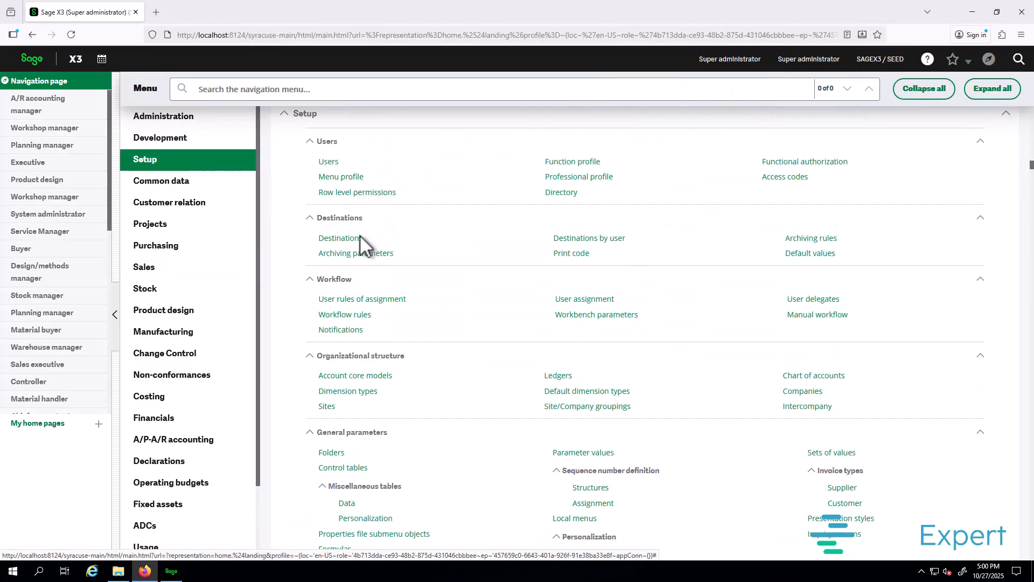
click(339, 241)
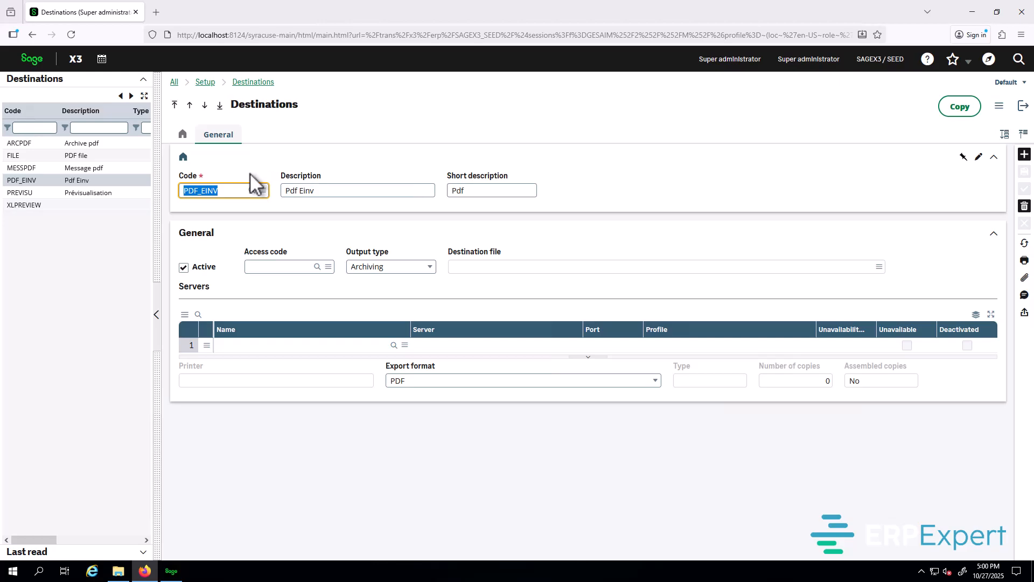
click(89, 159)
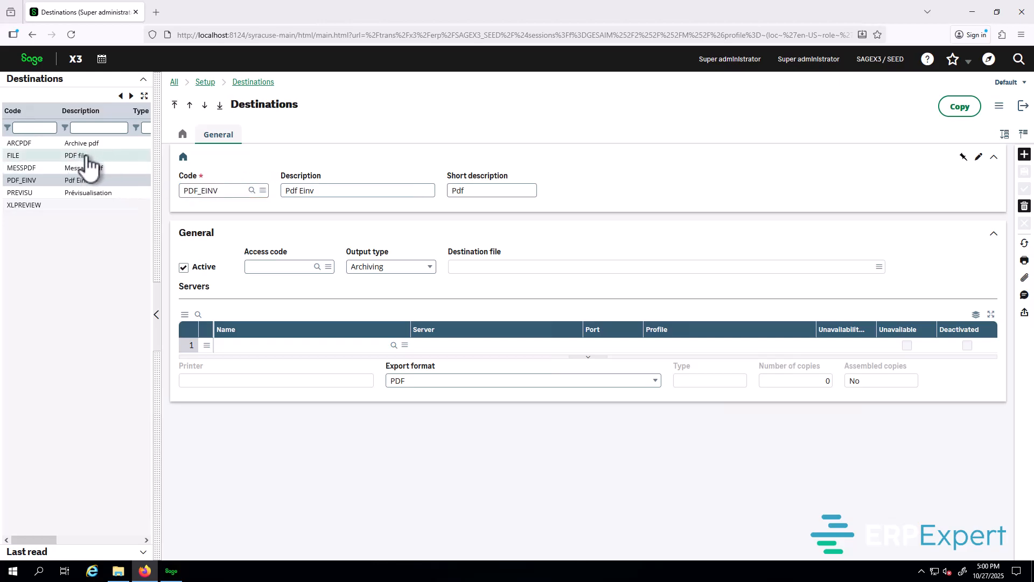
click(86, 193)
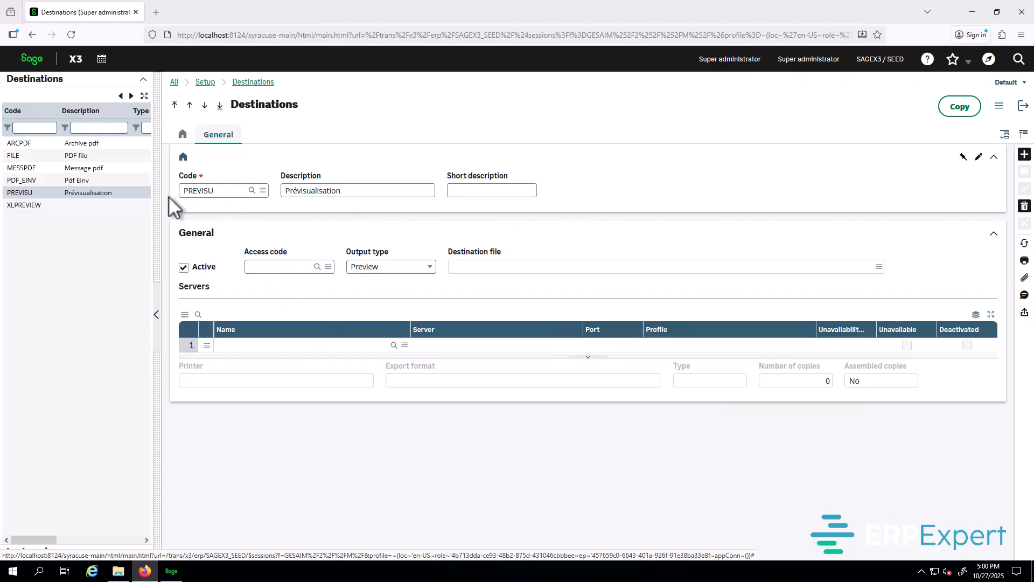
drag(156, 192, 77, 193)
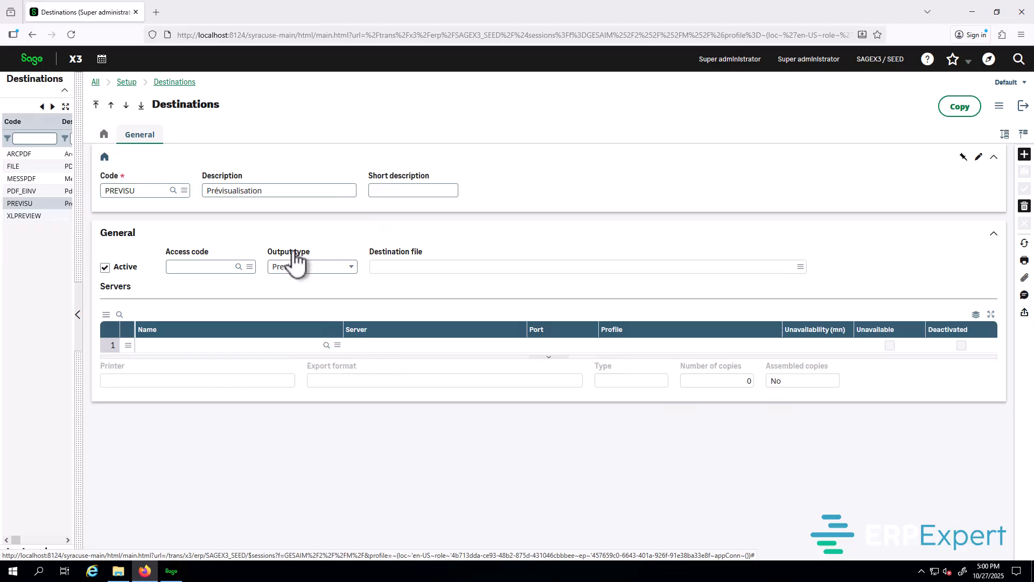
Step: Add PRTSRV to PREVISU's Servers grid and save the destination
click(213, 345)
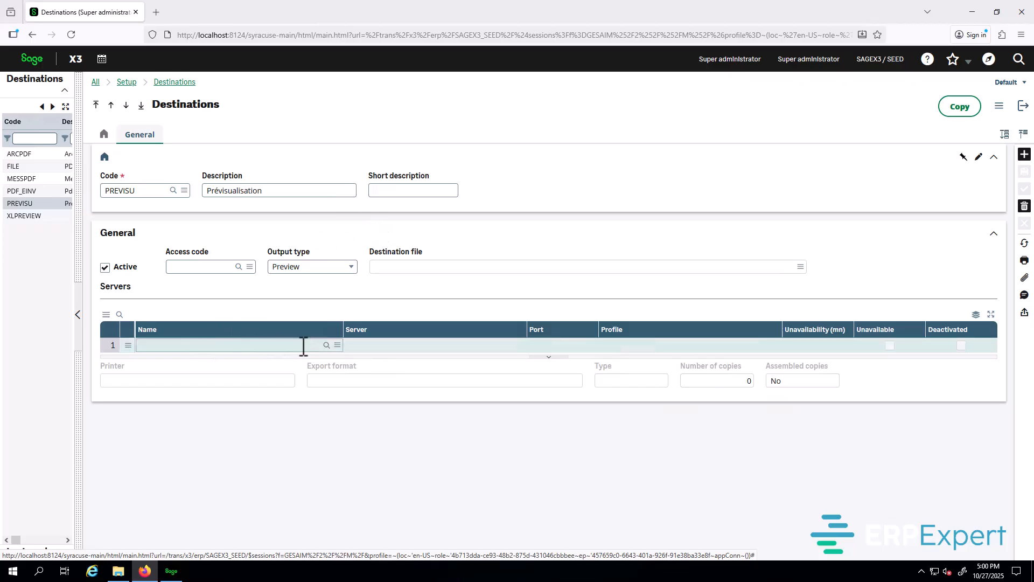
click(326, 345)
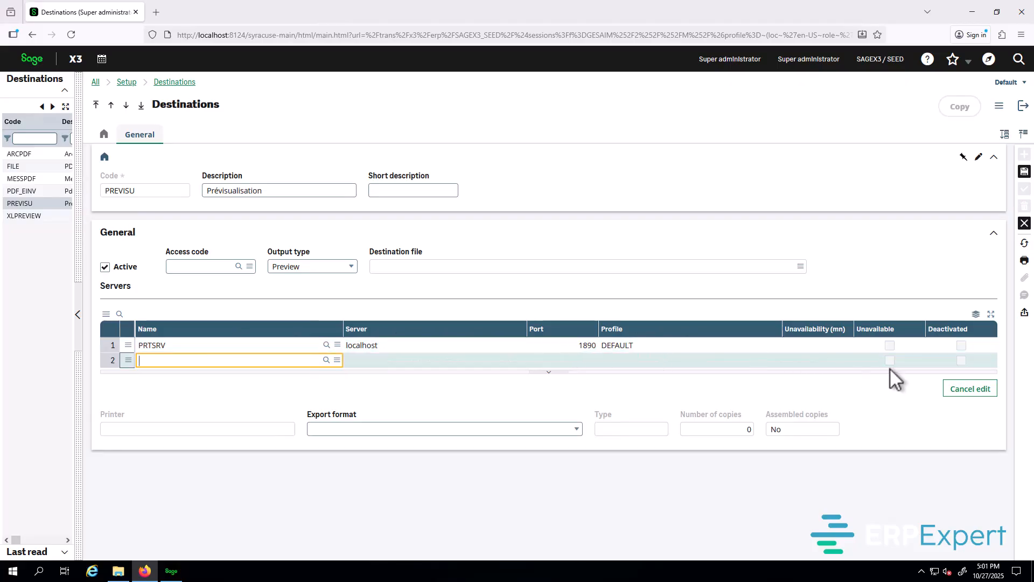
click(970, 389)
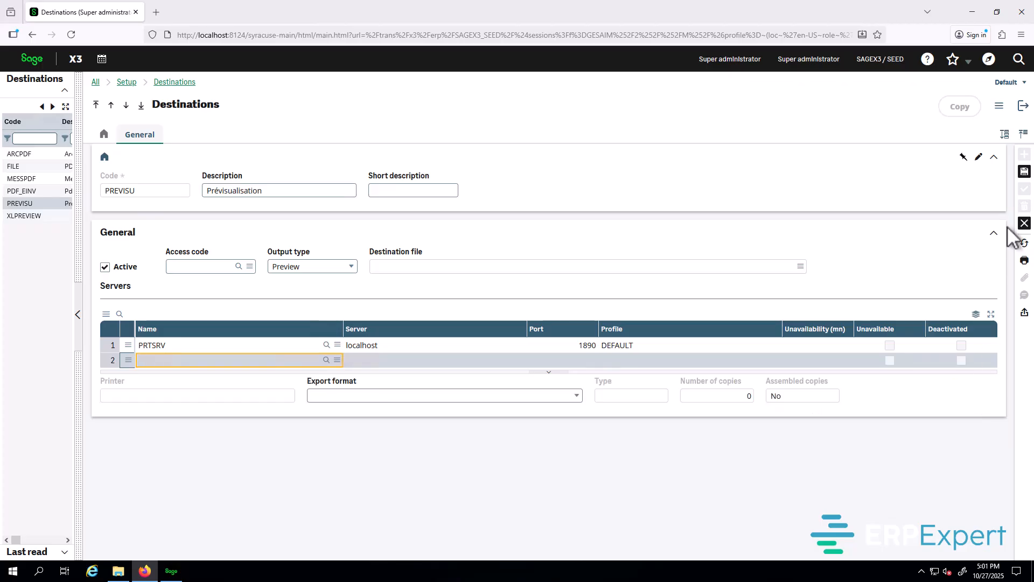
click(1025, 171)
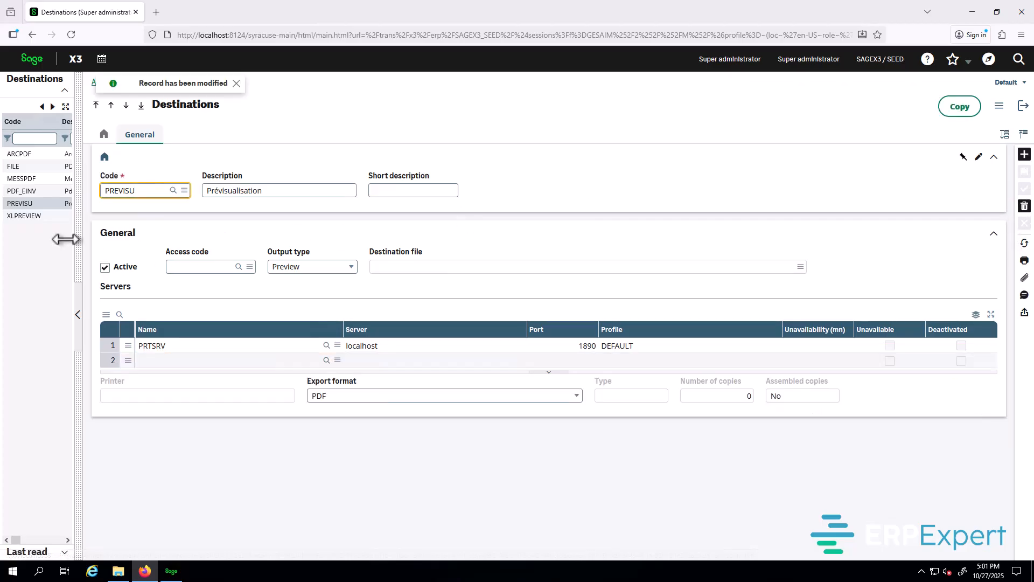
Step: Assign PRTSRV to the ARCPDF and FILE destinations, saving each
click(29, 216)
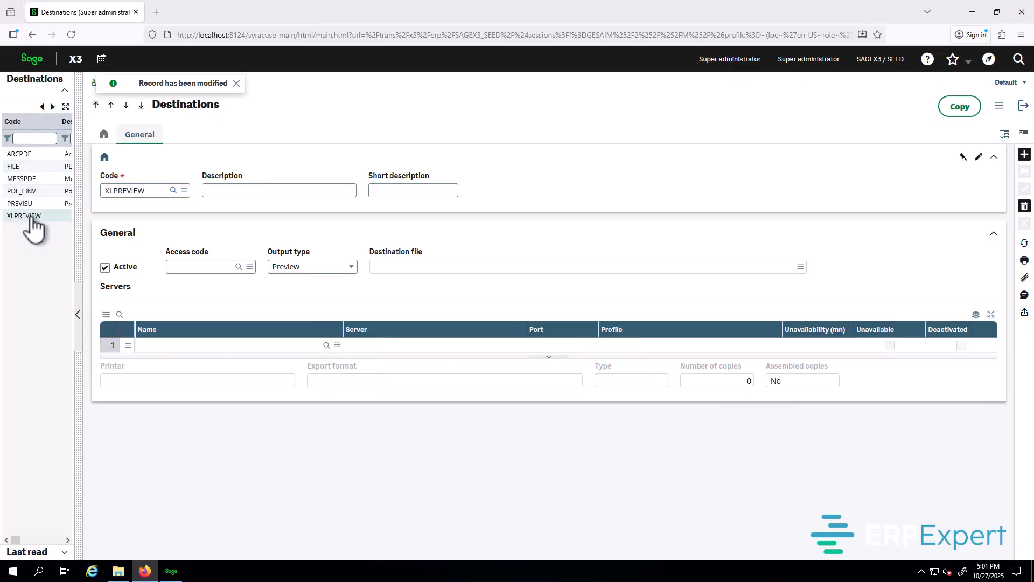
click(45, 155)
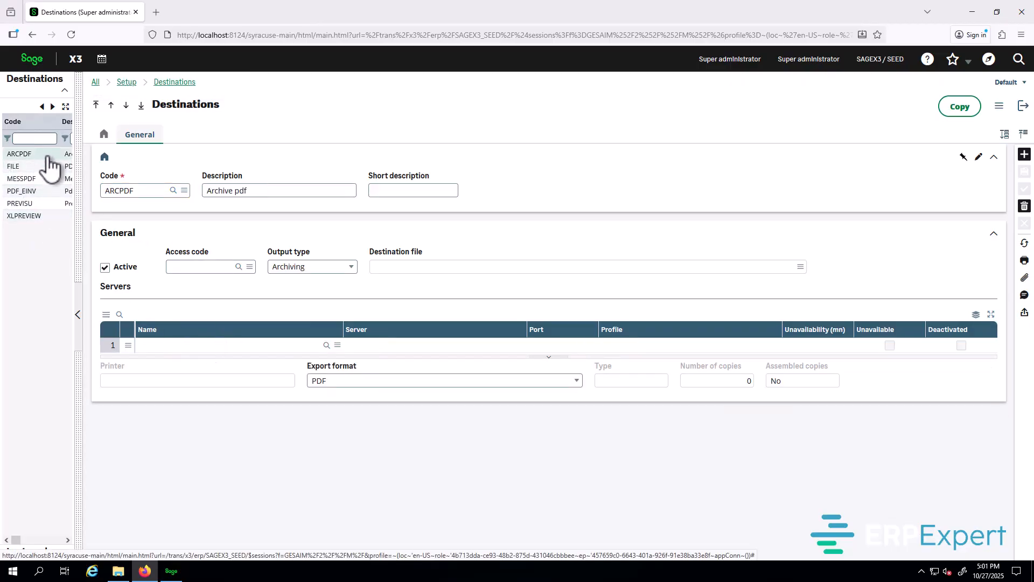
click(328, 347)
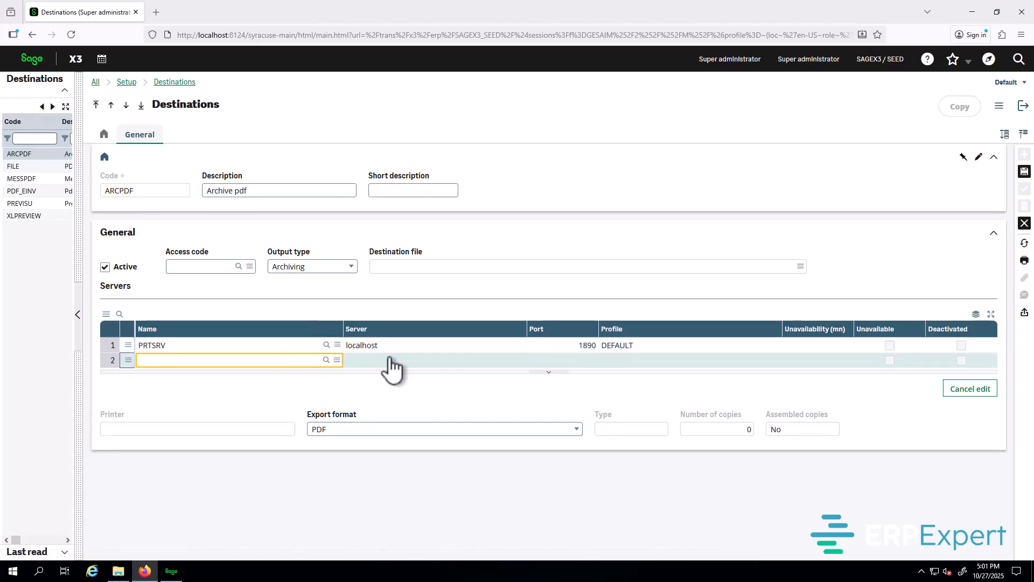
click(1024, 171)
click(13, 167)
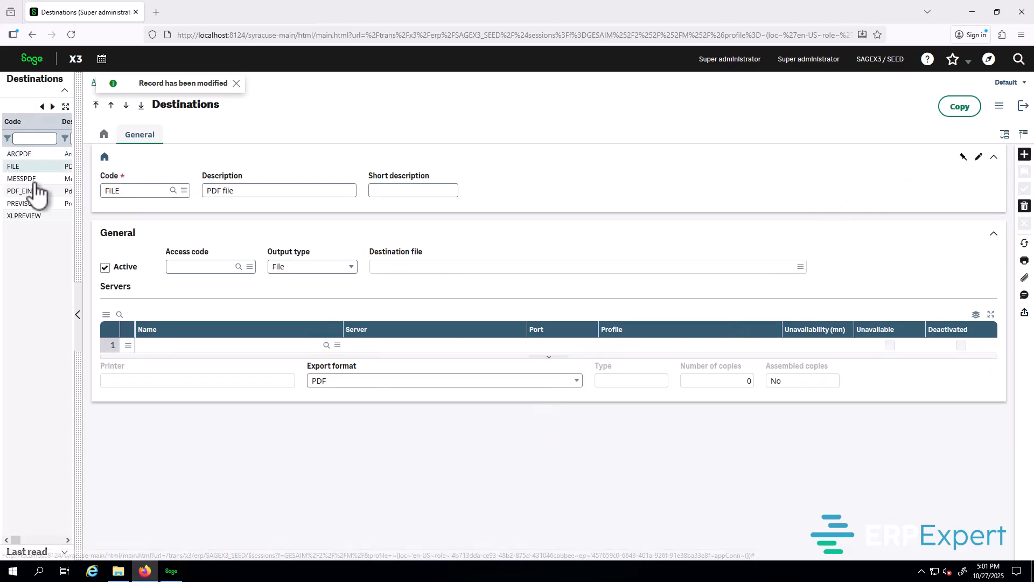
click(328, 345)
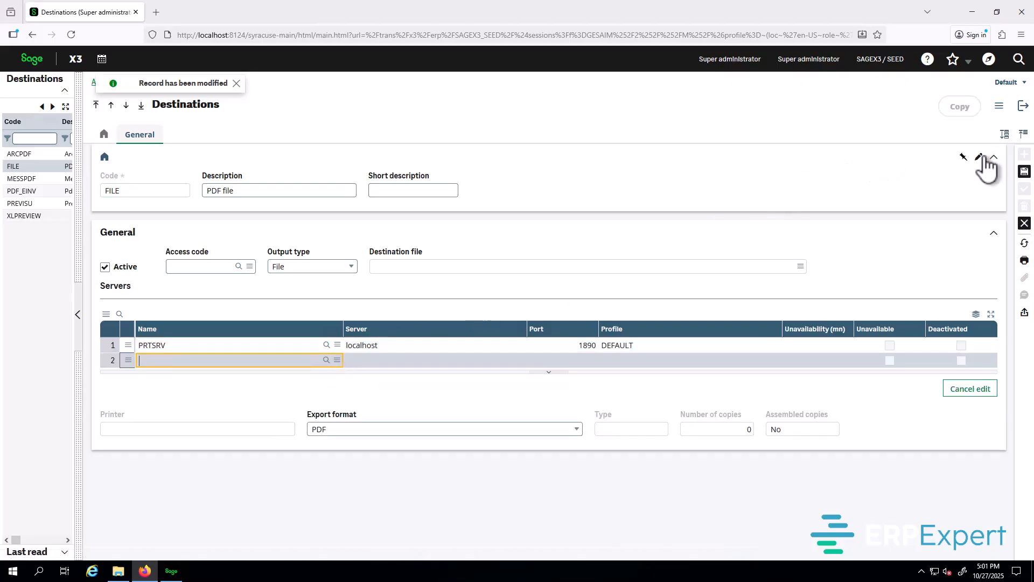
click(1025, 171)
Step: Assign PRTSRV to the MESSPDF and PDF_EINV destinations, saving each
click(21, 178)
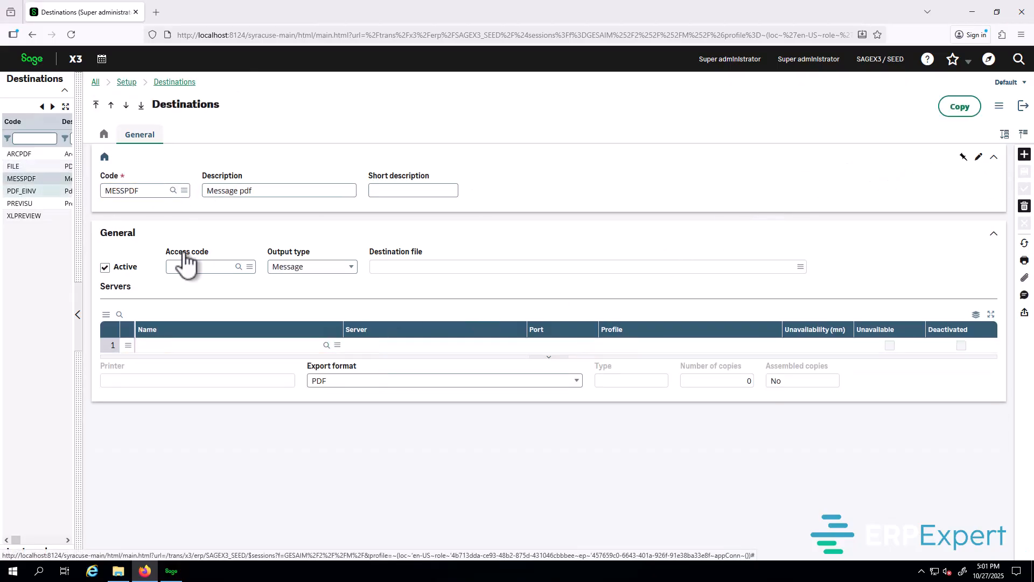
click(327, 345)
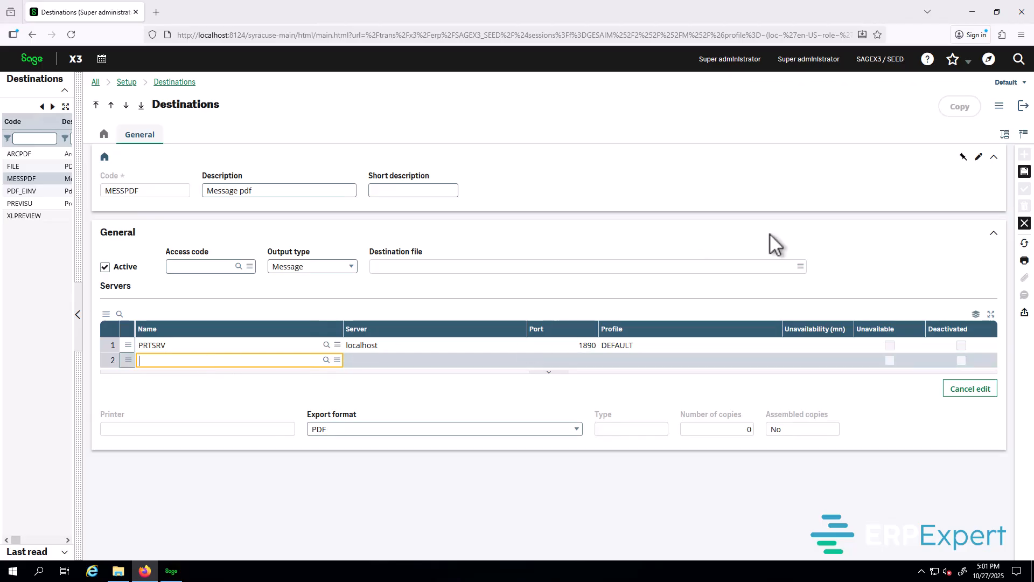
click(1024, 171)
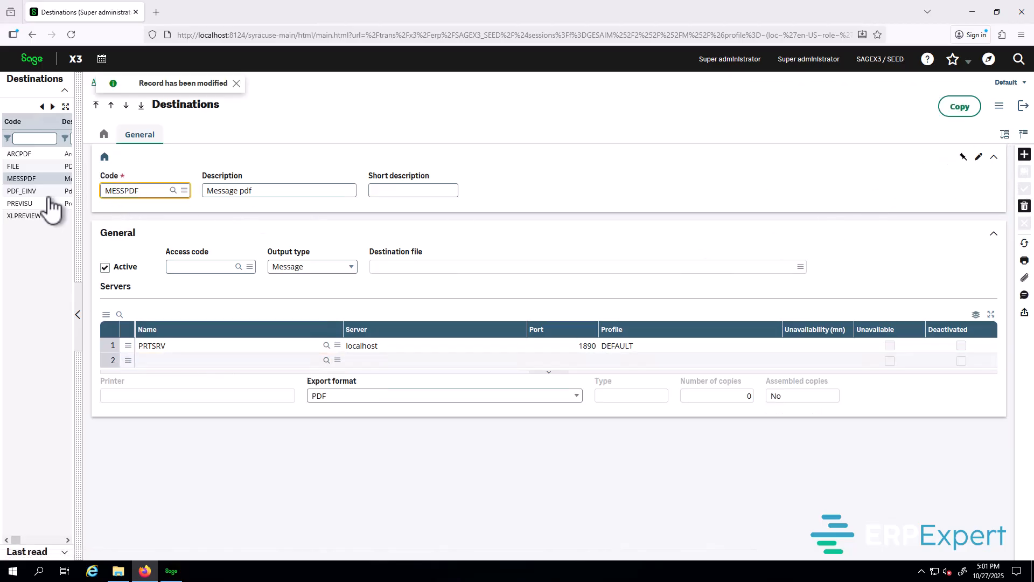
click(22, 191)
click(326, 344)
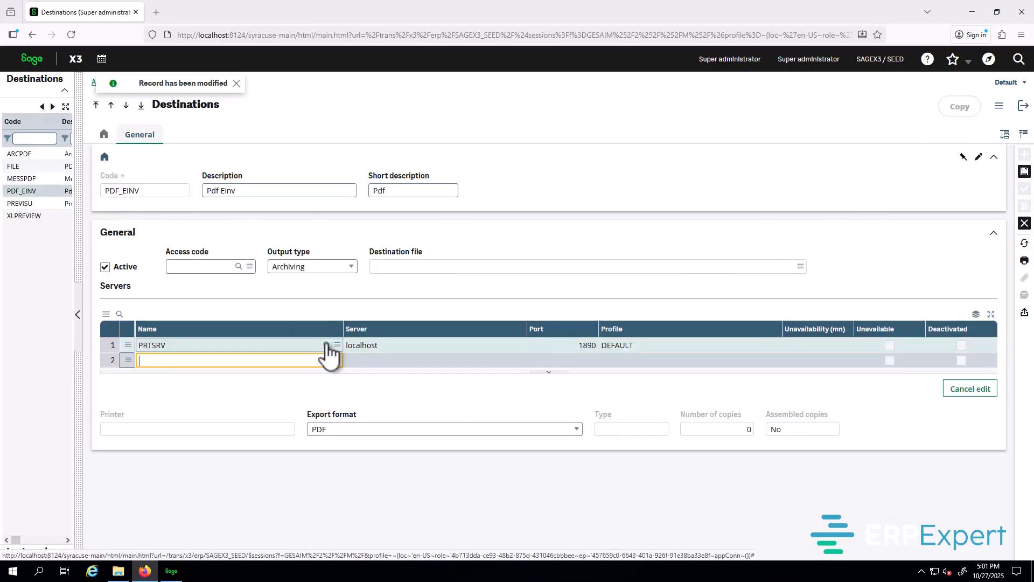
click(1025, 171)
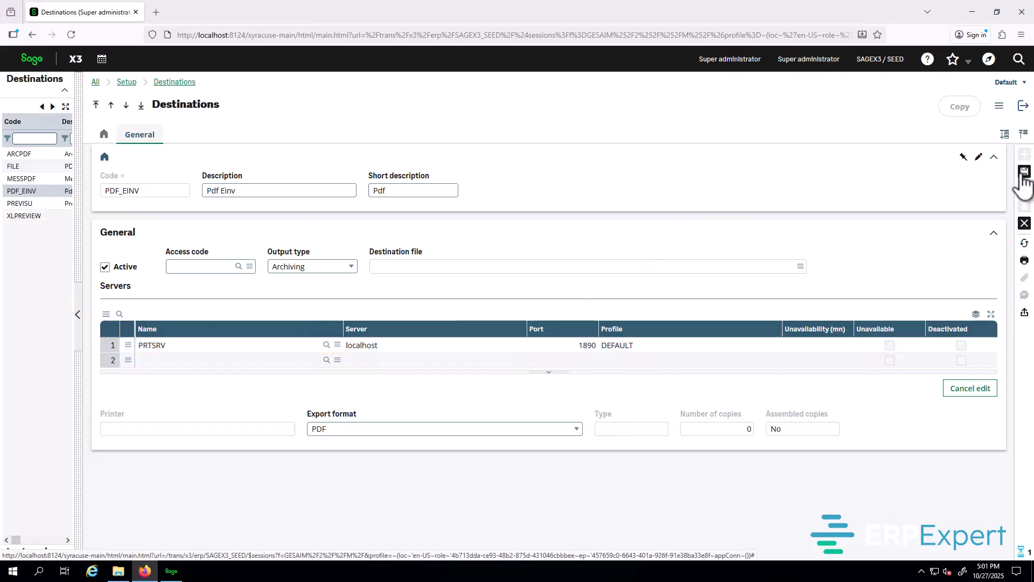
Step: Assign PRTSRV to XLPREVIEW, save it, and exit Destinations
click(24, 215)
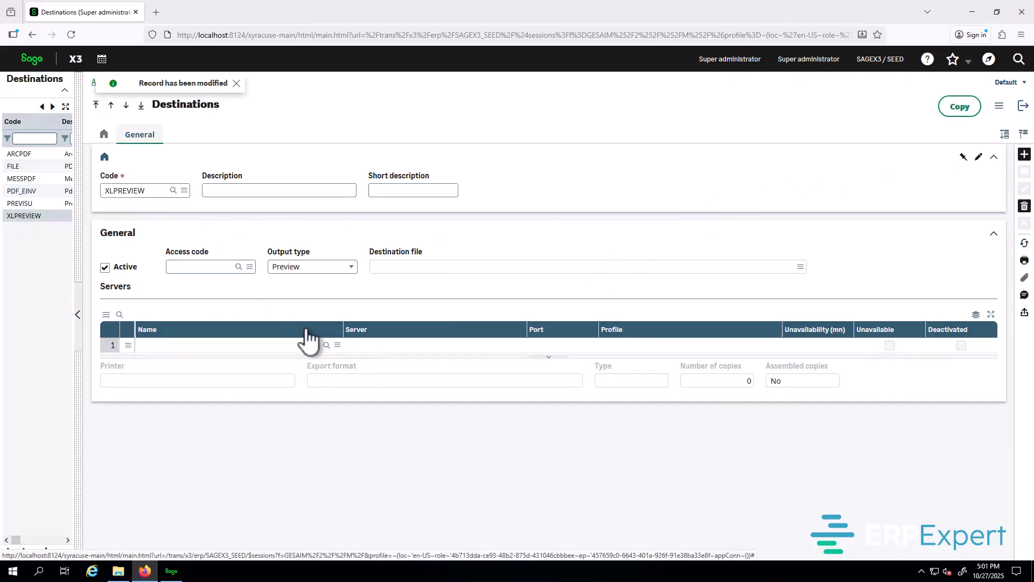
click(329, 347)
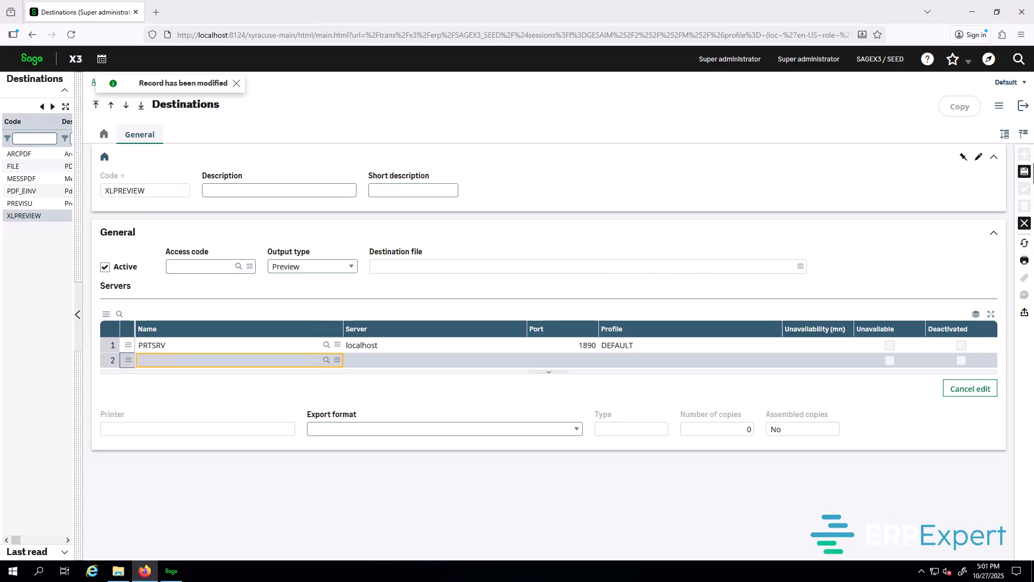
click(1025, 171)
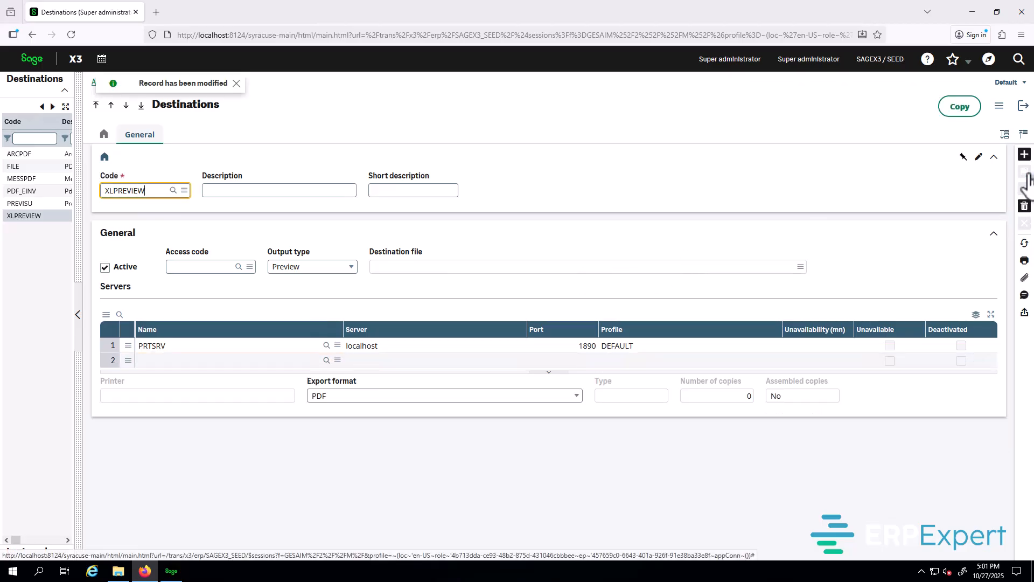
click(1023, 108)
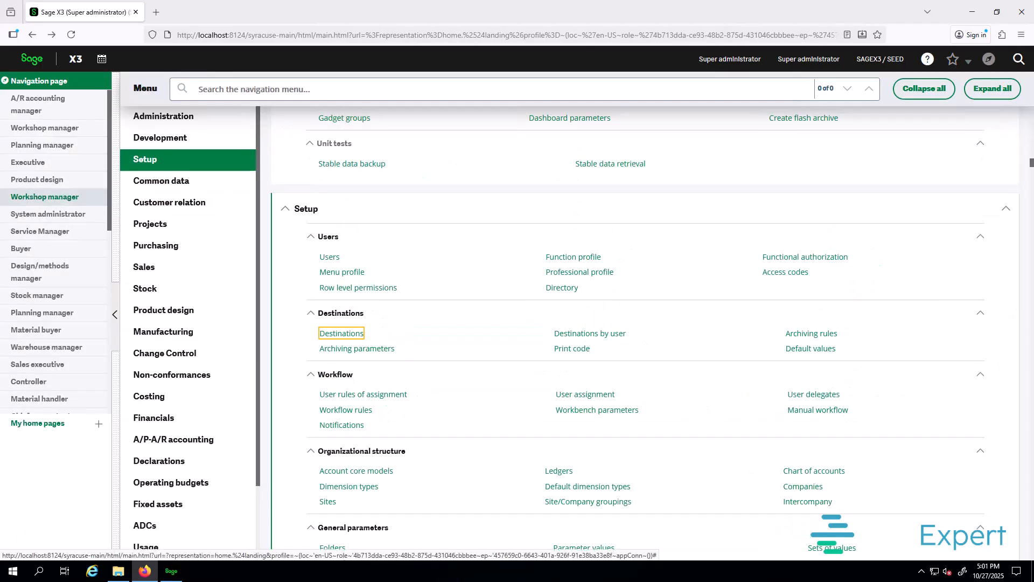